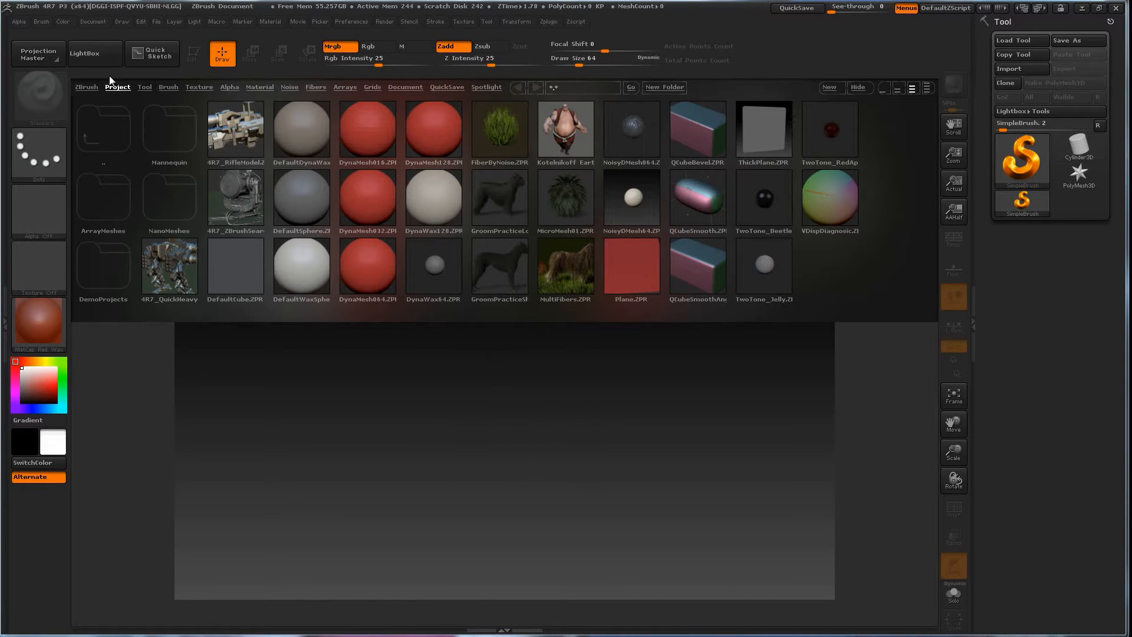
# Step: Hide the LightBox browser to leave the canvas clear
pyautogui.click(86, 59)
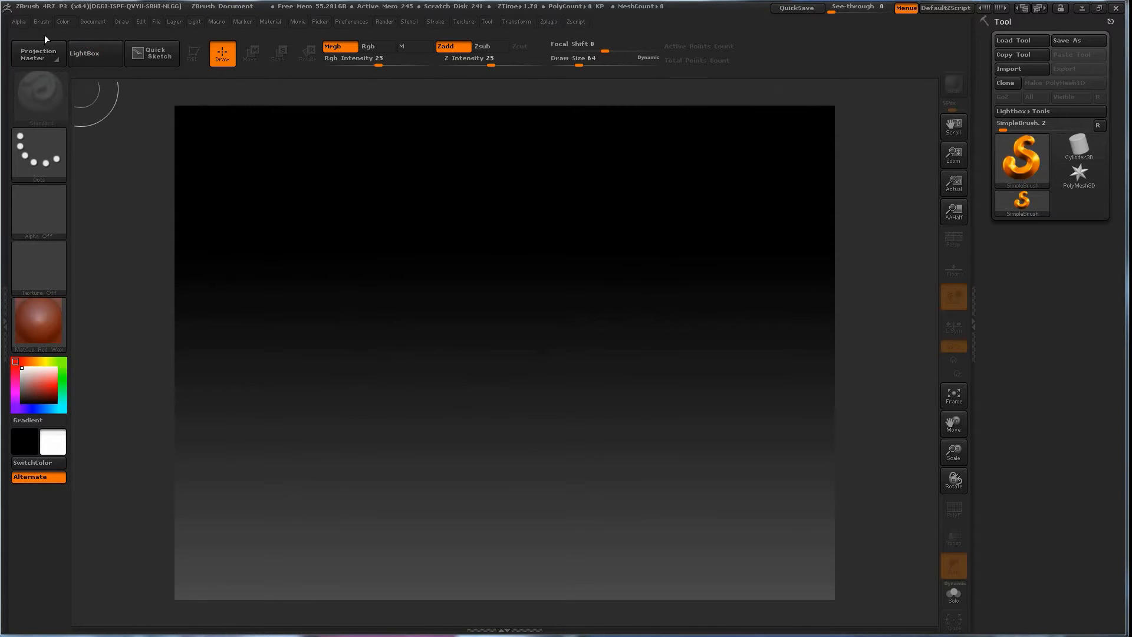
pyautogui.click(93, 63)
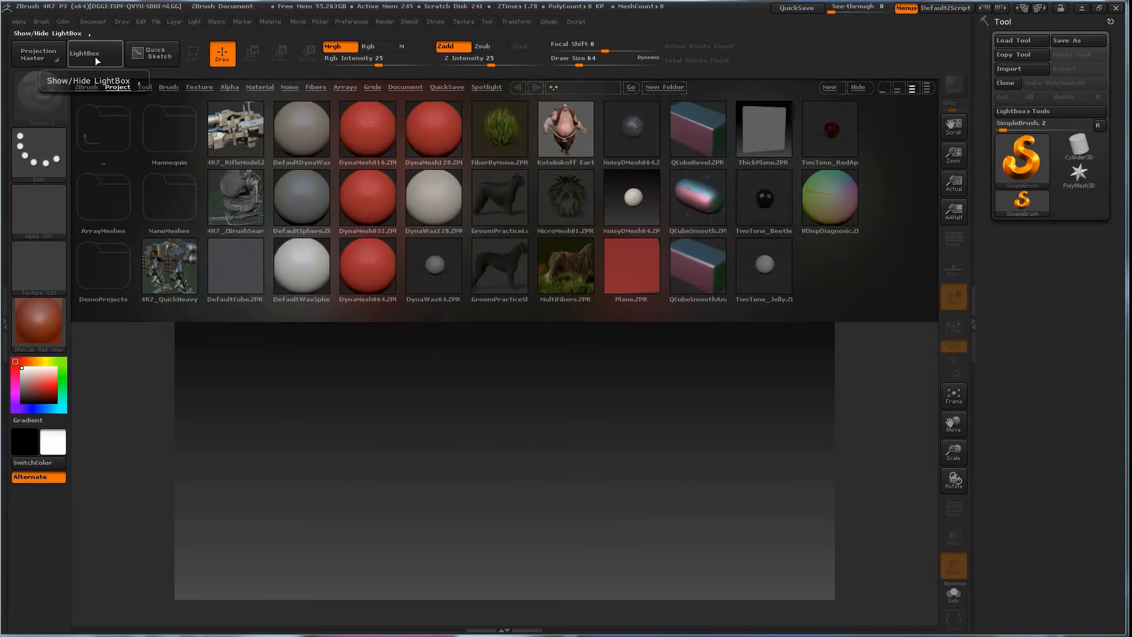
pyautogui.click(94, 57)
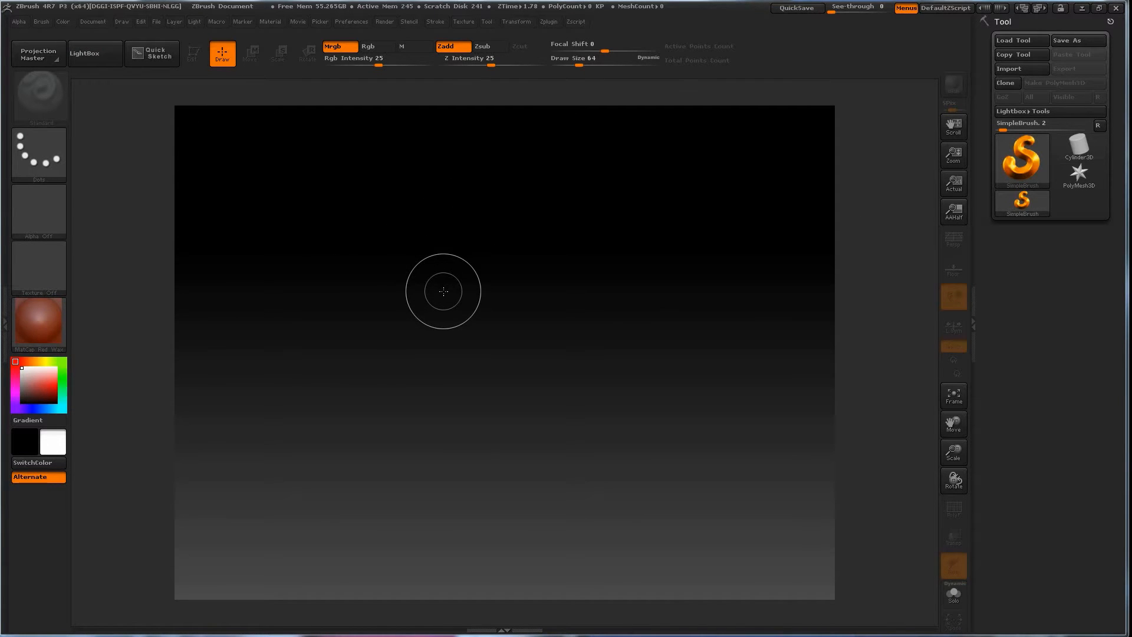
# Step: Switch to the zbrush demo folder in Windows Explorer and look over its OBJ files before returning to ZBrush
pyautogui.moveTo(139, 635)
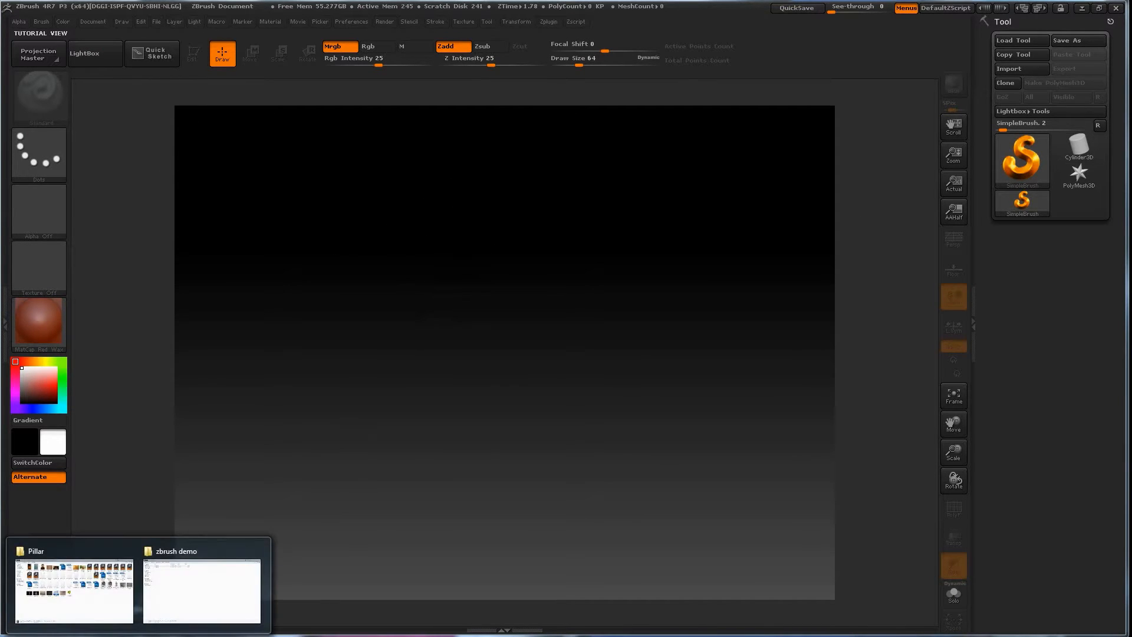
pyautogui.click(204, 589)
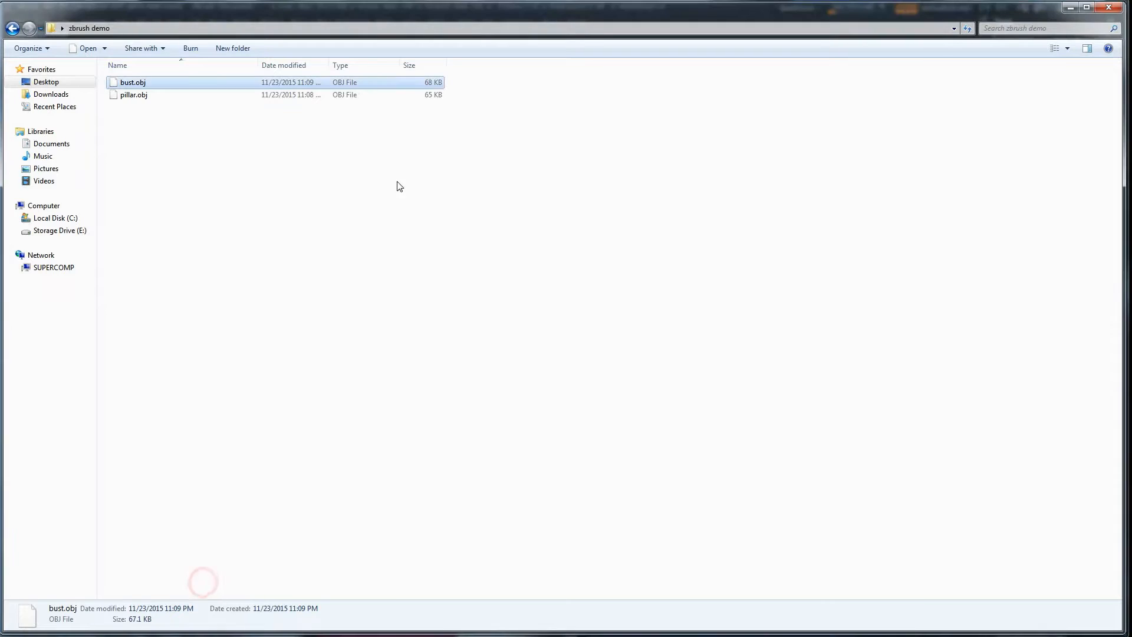
pyautogui.click(133, 96)
pyautogui.click(133, 83)
pyautogui.click(136, 96)
pyautogui.click(168, 625)
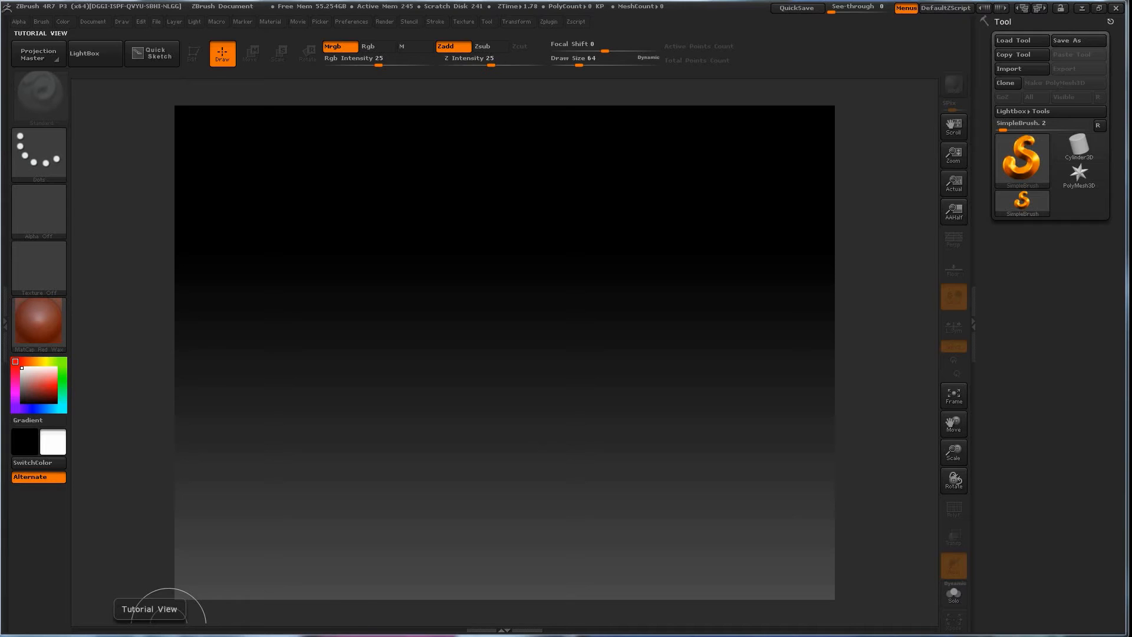
# Step: Import pillar.obj from the zbrush demo folder on the Desktop
pyautogui.click(1021, 70)
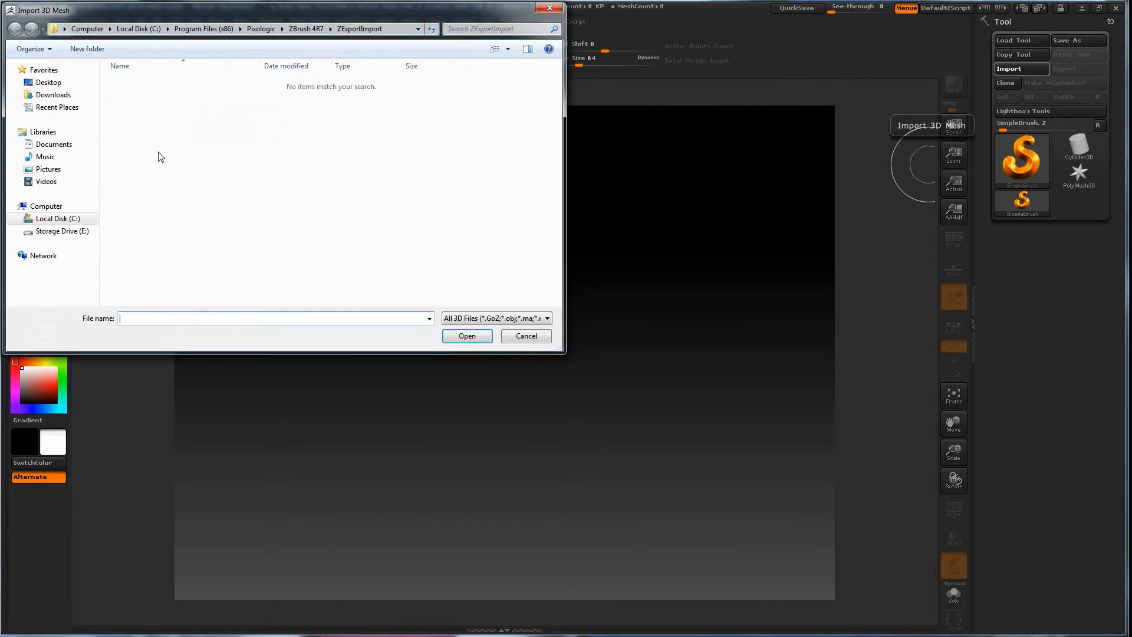
pyautogui.click(49, 88)
pyautogui.doubleClick(191, 203)
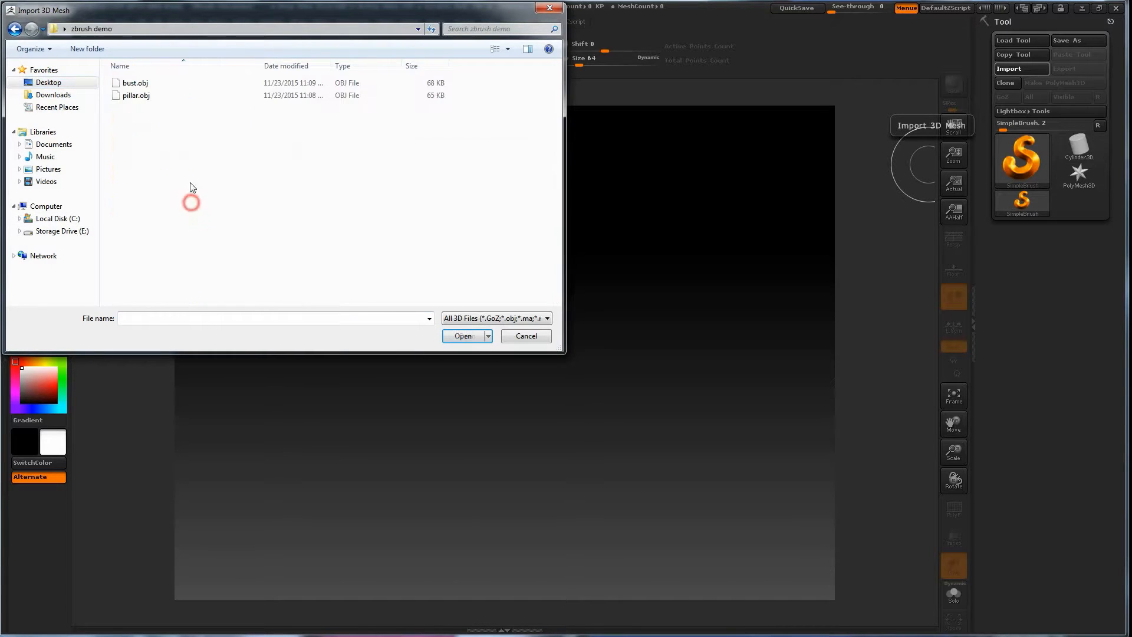
pyautogui.click(136, 96)
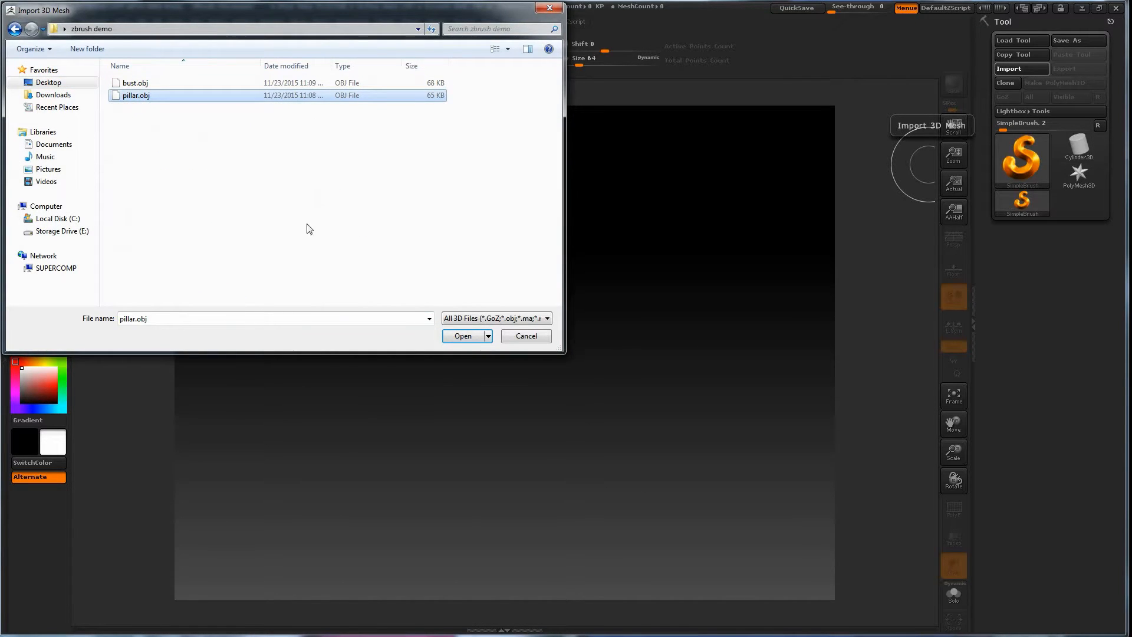
pyautogui.click(461, 337)
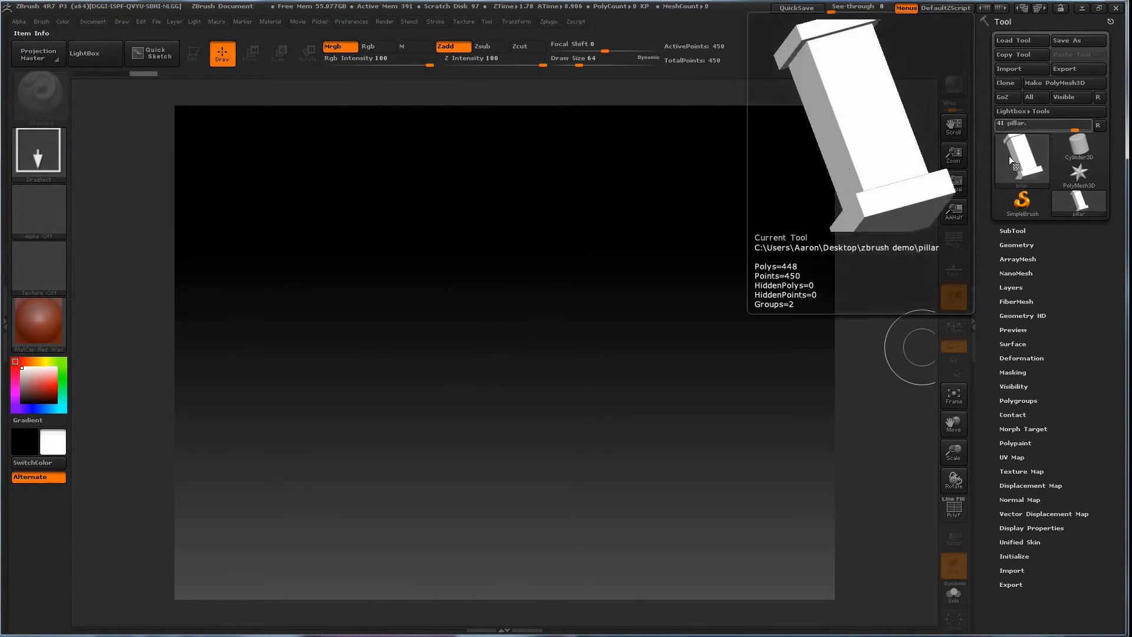
# Step: Draw three copies of the pillar on the canvas and enter Edit mode to rotate the last one
pyautogui.moveTo(1064, 197)
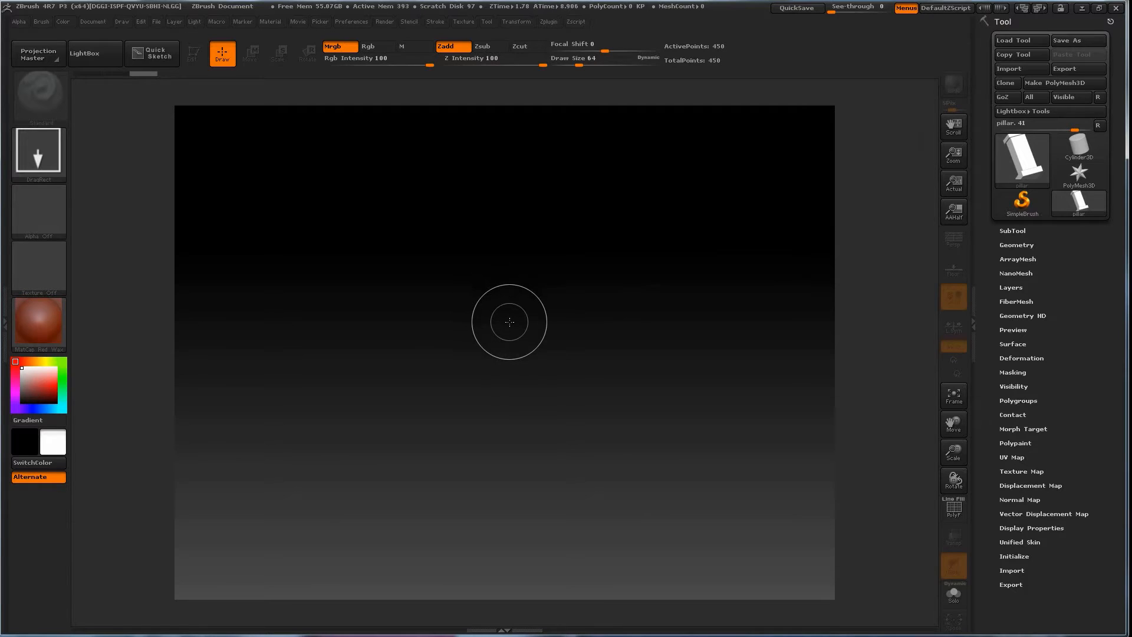
pyautogui.moveTo(509, 327); pyautogui.dragTo(514, 542)
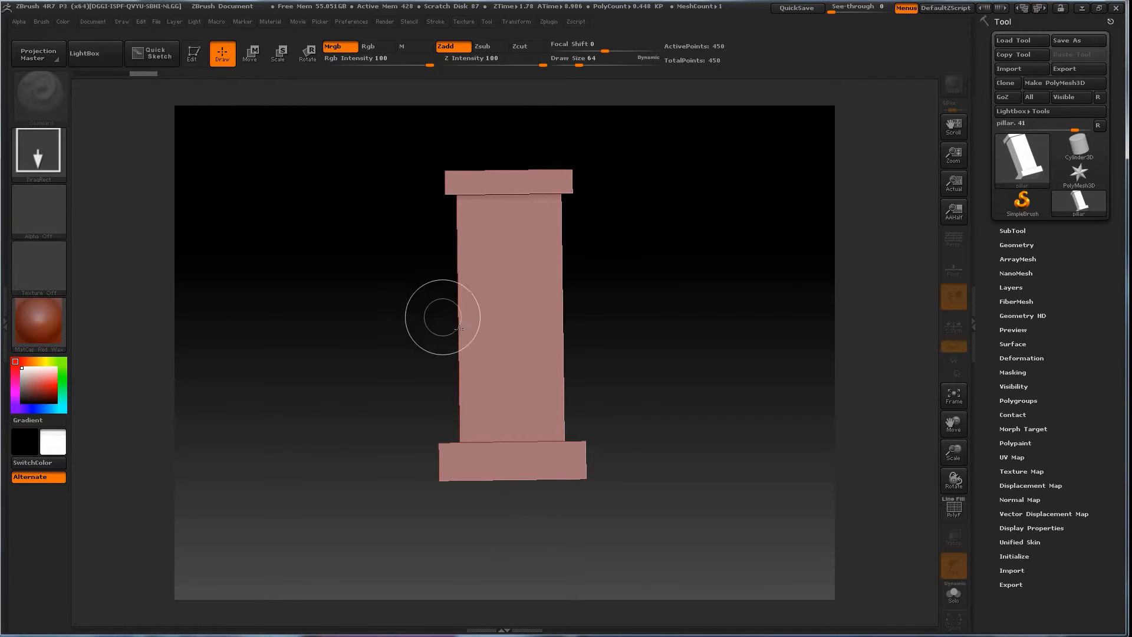
pyautogui.moveTo(470, 321)
pyautogui.mouseDown()
pyautogui.moveTo(484, 266)
pyautogui.moveTo(472, 247)
pyautogui.mouseUp()
pyautogui.moveTo(622, 287); pyautogui.dragTo(626, 412)
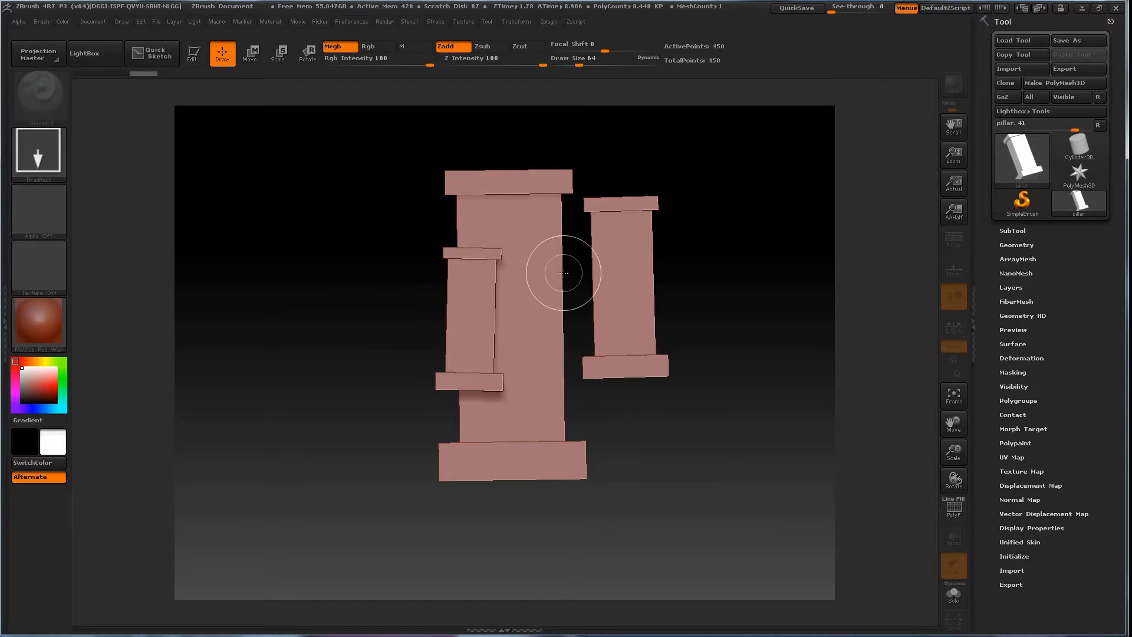
pyautogui.click(192, 59)
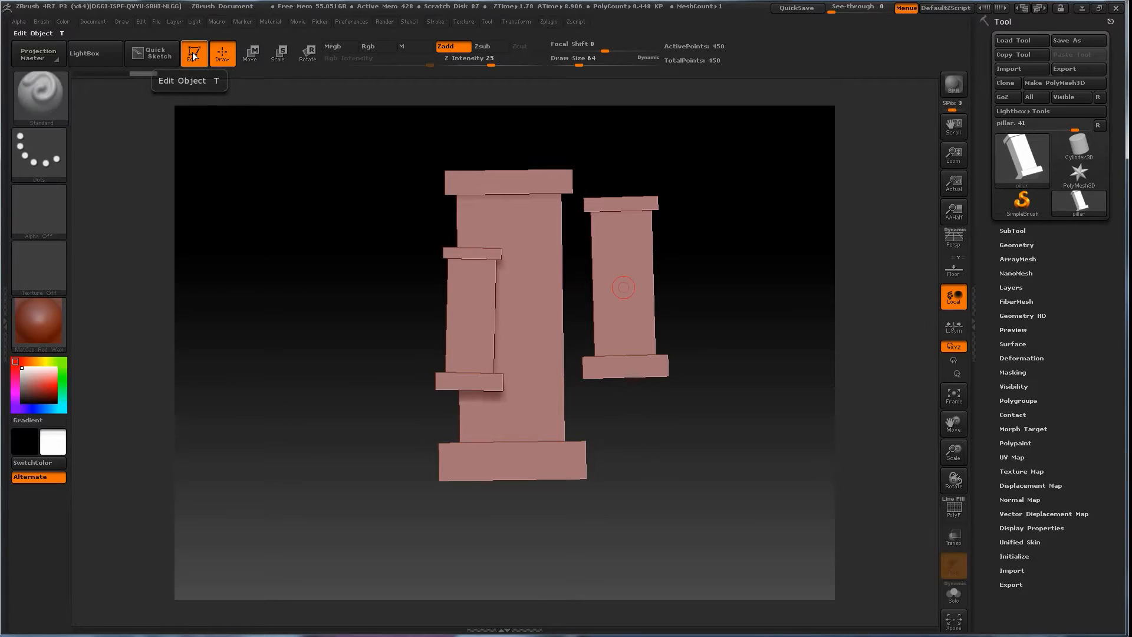
pyautogui.moveTo(379, 242)
pyautogui.mouseDown()
pyautogui.moveTo(371, 318)
pyautogui.moveTo(413, 283)
pyautogui.moveTo(404, 271)
pyautogui.moveTo(326, 394)
pyautogui.moveTo(412, 323)
pyautogui.moveTo(397, 283)
pyautogui.moveTo(449, 260)
pyautogui.mouseUp()
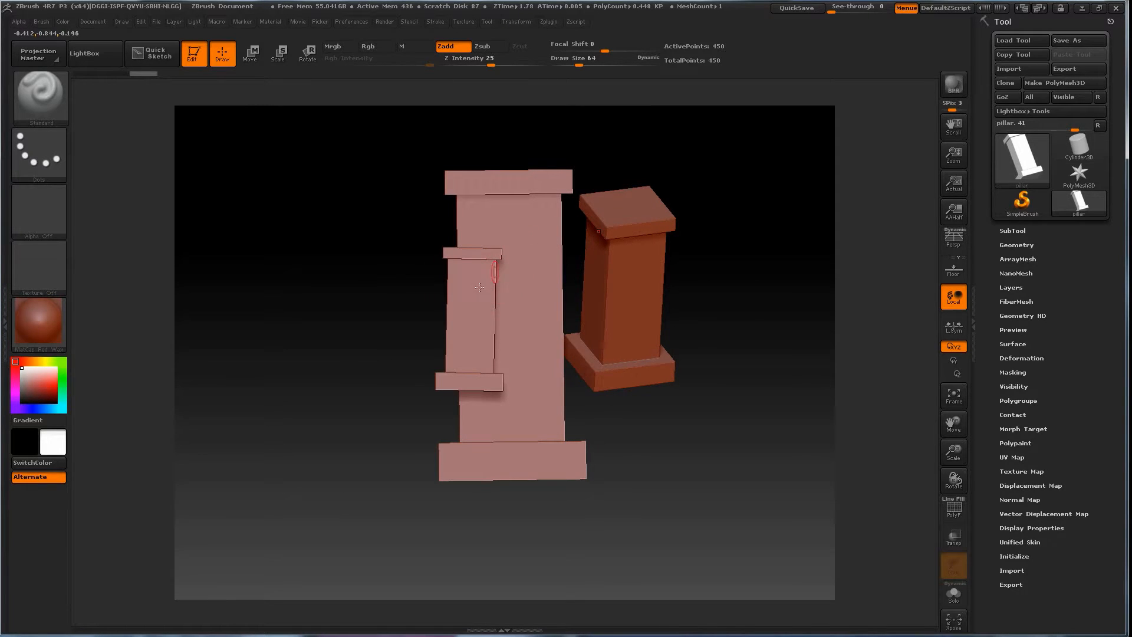
pyautogui.moveTo(525, 257)
pyautogui.mouseDown()
pyautogui.moveTo(427, 253)
pyautogui.moveTo(523, 253)
pyautogui.mouseUp()
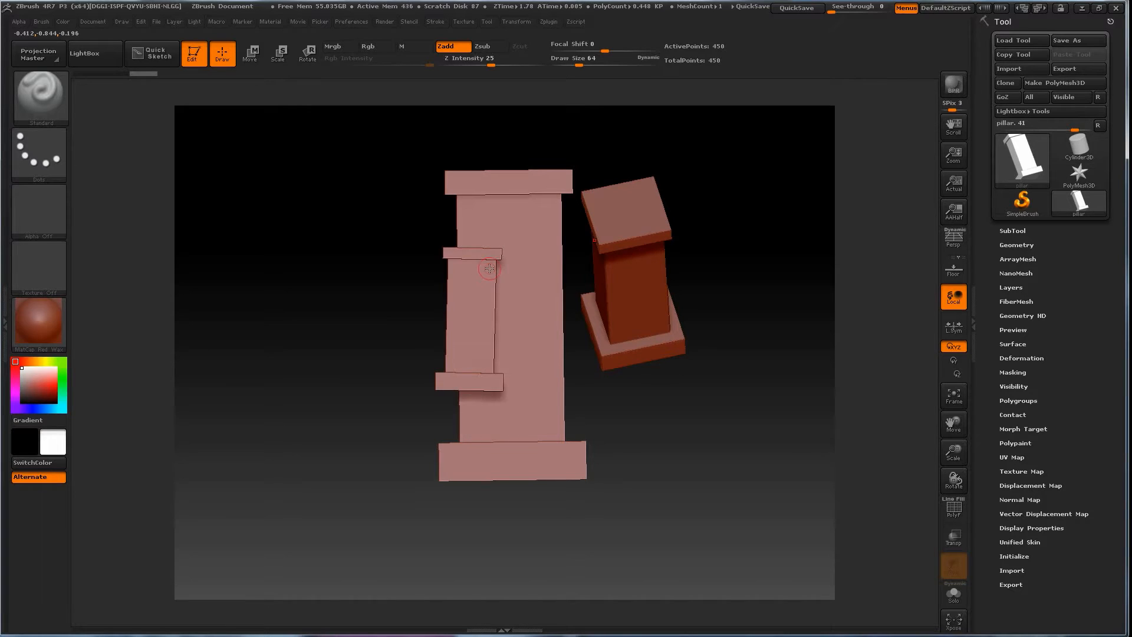
# Step: Create a new document, discarding the changes to the current one
pyautogui.click(94, 21)
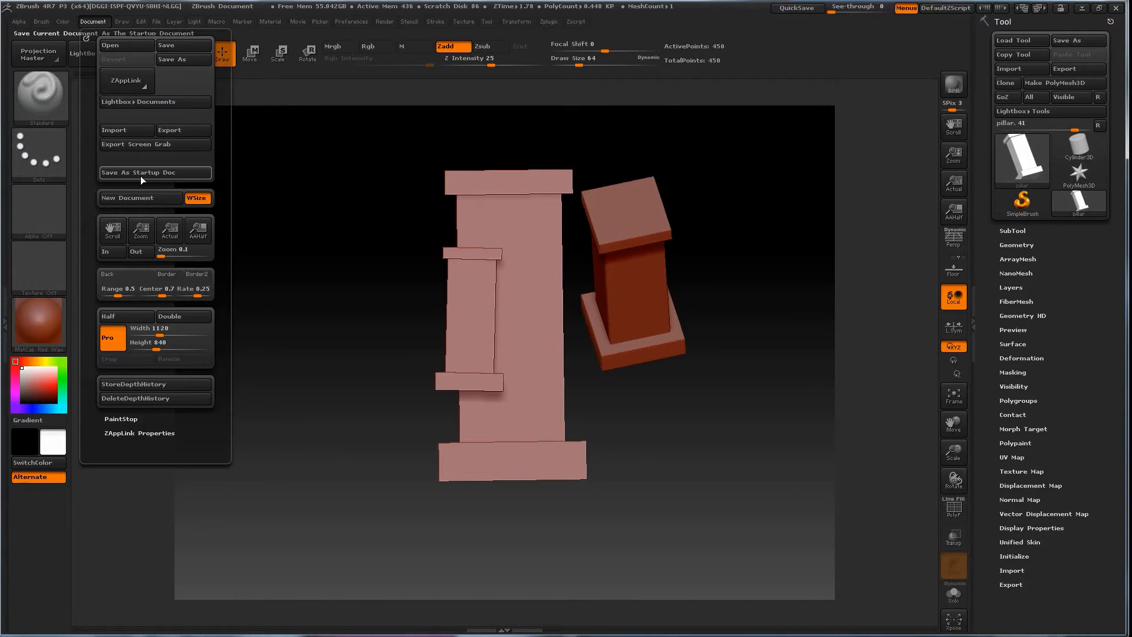
pyautogui.click(116, 196)
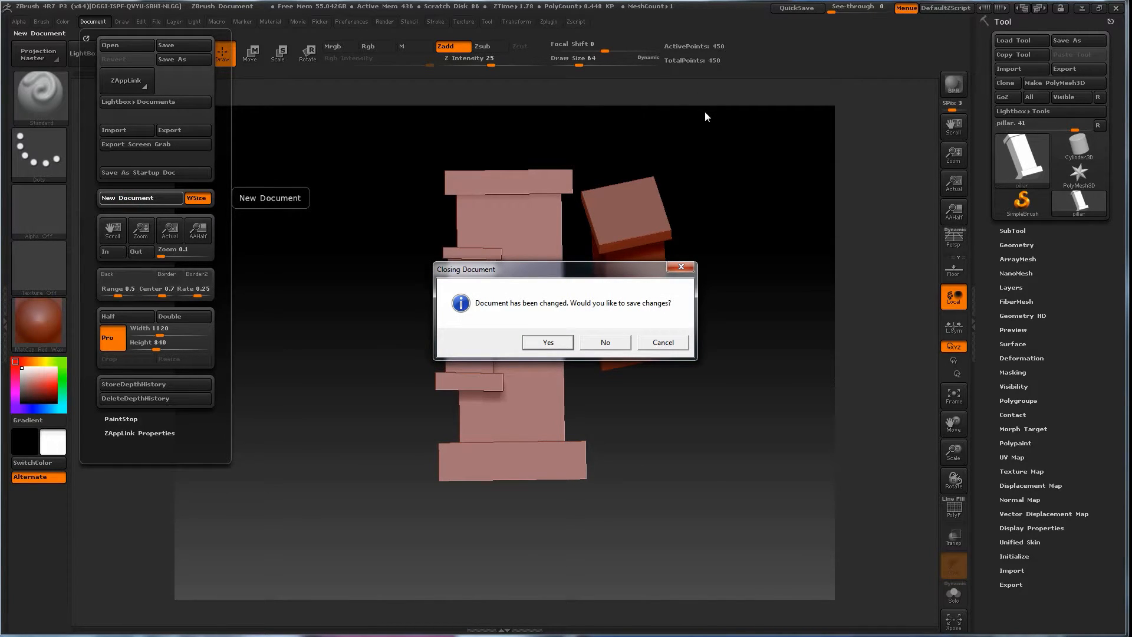
pyautogui.click(618, 342)
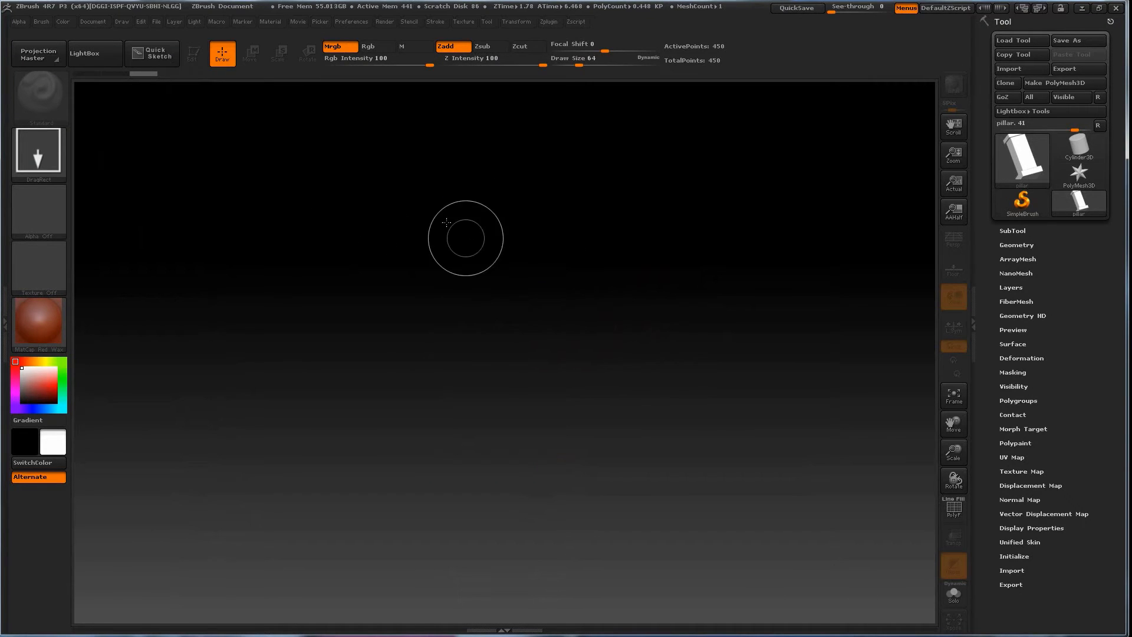
# Step: Draw a single pillar in the middle of the empty canvas and make it editable with Edit mode
pyautogui.moveTo(1032, 151)
pyautogui.moveTo(494, 302); pyautogui.dragTo(496, 507)
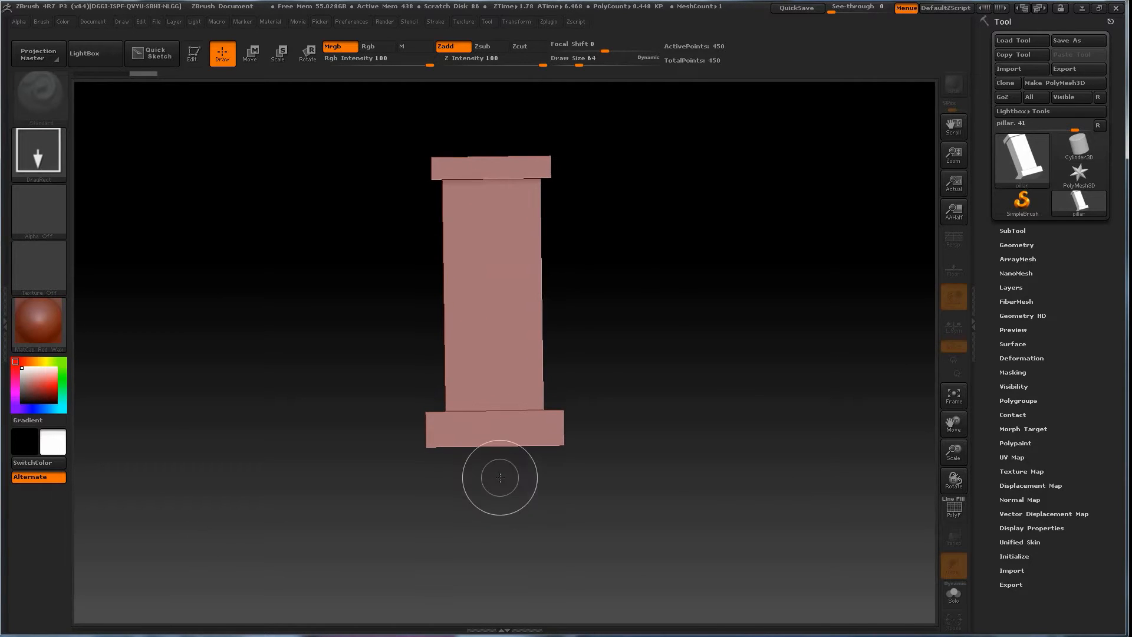
pyautogui.click(196, 57)
# Step: Examine the pillar from several angles and distances by rotating, panning and zooming the view
pyautogui.moveTo(328, 291); pyautogui.dragTo(321, 305)
pyautogui.moveTo(353, 357); pyautogui.dragTo(378, 334)
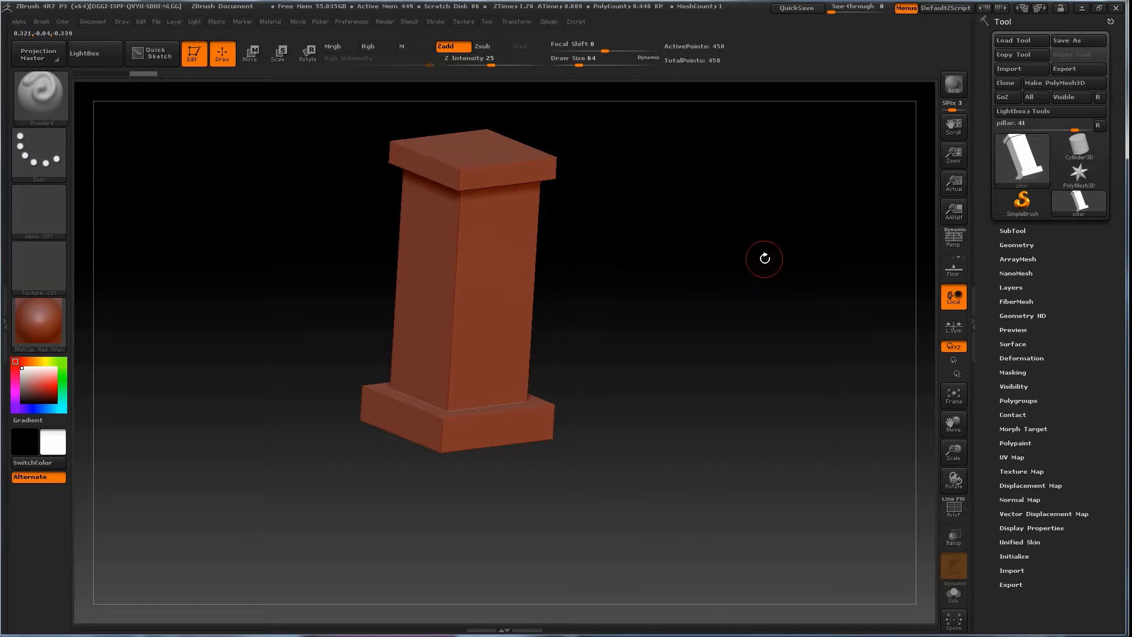
pyautogui.moveTo(766, 229); pyautogui.dragTo(734, 236)
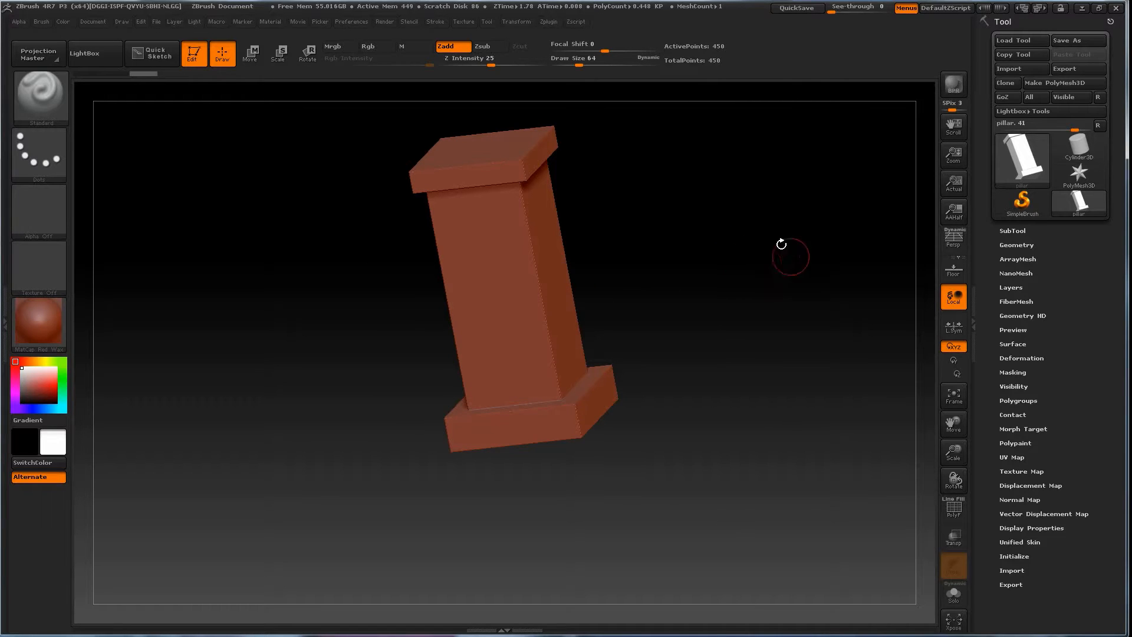
pyautogui.moveTo(778, 267)
pyautogui.keyDown('alt'); pyautogui.mouseDown()
pyautogui.moveTo(781, 253)
pyautogui.moveTo(599, 273)
pyautogui.moveTo(832, 370)
pyautogui.moveTo(735, 212)
pyautogui.moveTo(672, 232)
pyautogui.moveTo(692, 331)
pyautogui.moveTo(730, 337)
pyautogui.moveTo(670, 309)
pyautogui.moveTo(692, 303)
pyautogui.moveTo(665, 326)
pyautogui.moveTo(666, 316)
pyautogui.mouseUp(); pyautogui.keyUp('alt')
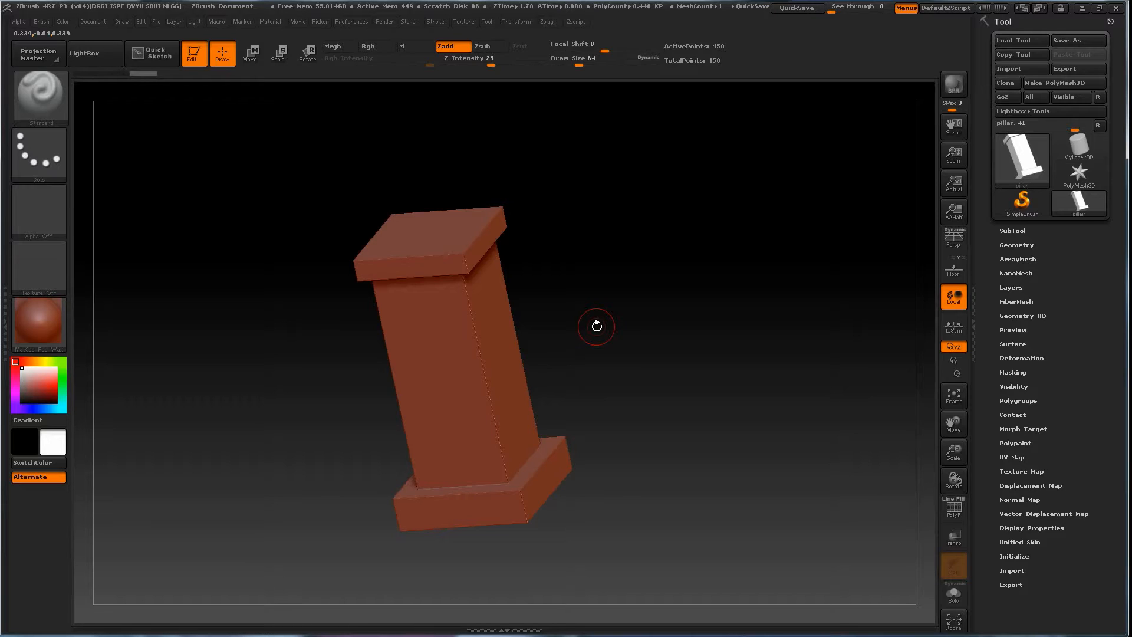
pyautogui.moveTo(596, 327); pyautogui.dragTo(640, 314)
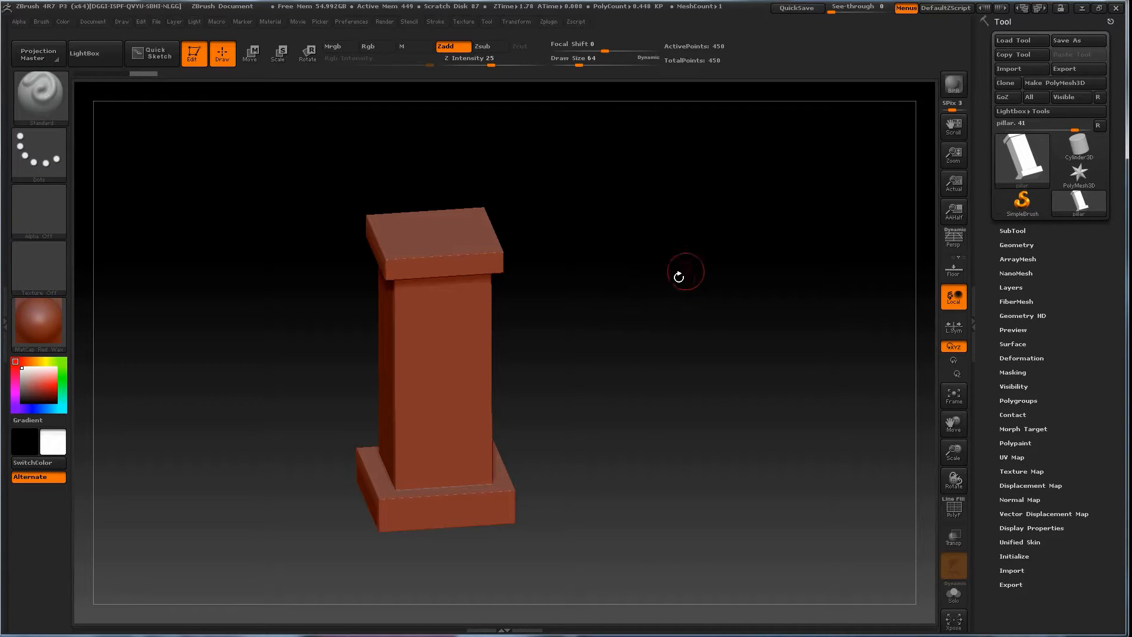
pyautogui.moveTo(690, 306)
pyautogui.keyDown('alt'); pyautogui.mouseDown()
pyautogui.moveTo(705, 284)
pyautogui.moveTo(678, 298)
pyautogui.moveTo(702, 295)
pyautogui.moveTo(695, 285)
pyautogui.moveTo(697, 362)
pyautogui.moveTo(677, 329)
pyautogui.mouseUp(); pyautogui.keyUp('alt')
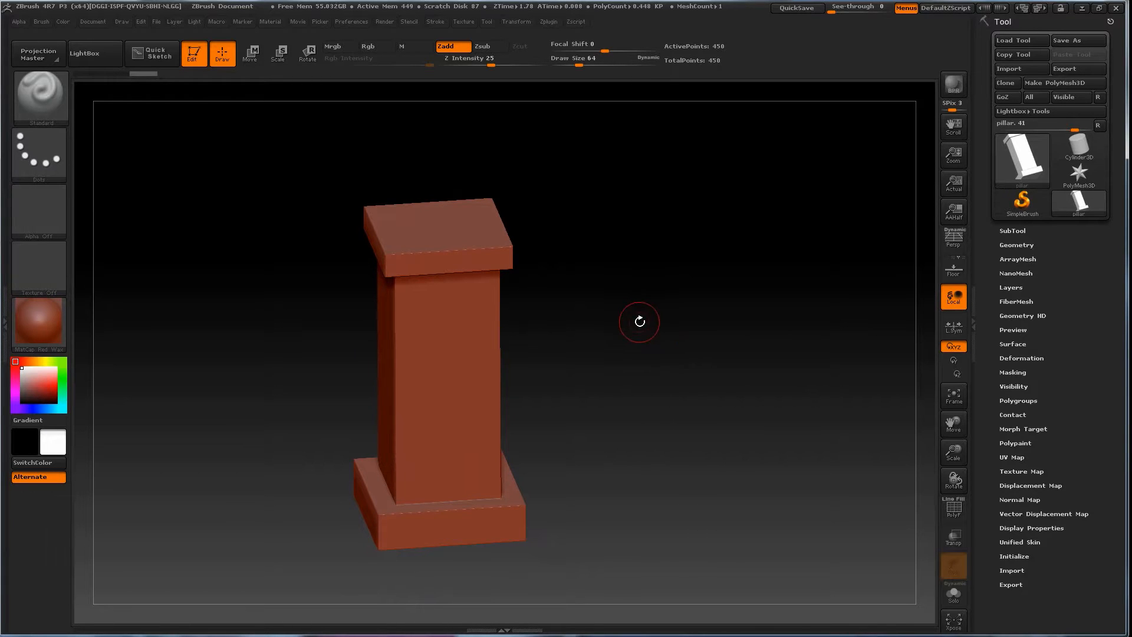
pyautogui.moveTo(644, 336); pyautogui.dragTo(682, 335)
pyautogui.moveTo(723, 285); pyautogui.dragTo(748, 275)
pyautogui.moveTo(670, 374)
pyautogui.mouseDown()
pyautogui.moveTo(631, 371)
pyautogui.moveTo(656, 387)
pyautogui.mouseUp()
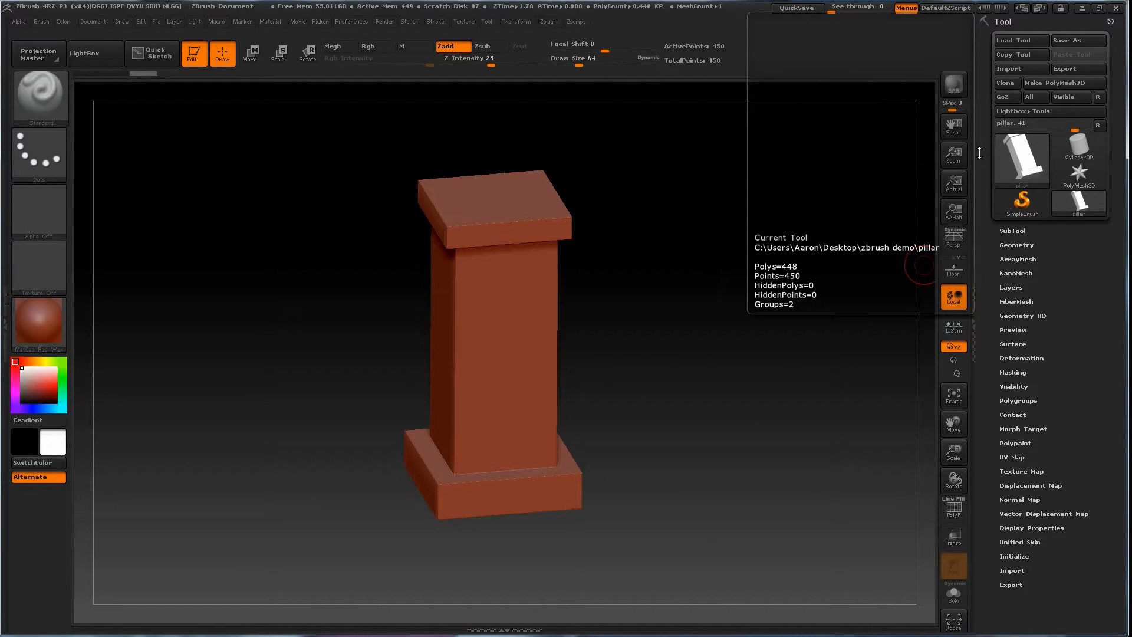
# Step: Make Cylinder3D the active tool and import bust.obj so that it loads separately from the pillar
pyautogui.click(1090, 152)
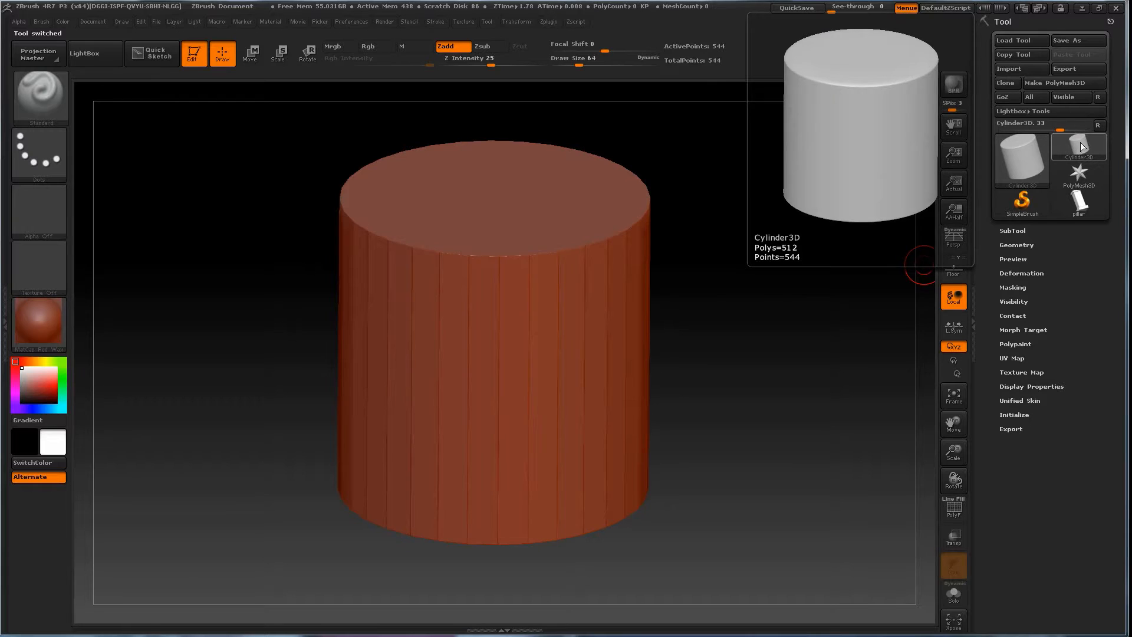
pyautogui.click(1014, 68)
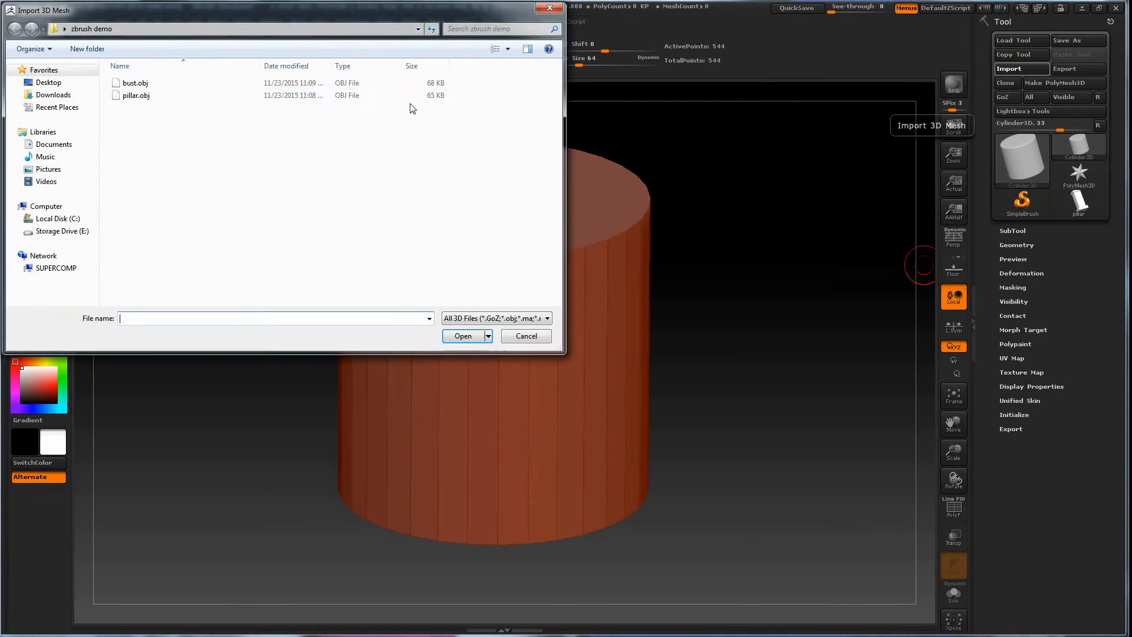
pyautogui.click(135, 83)
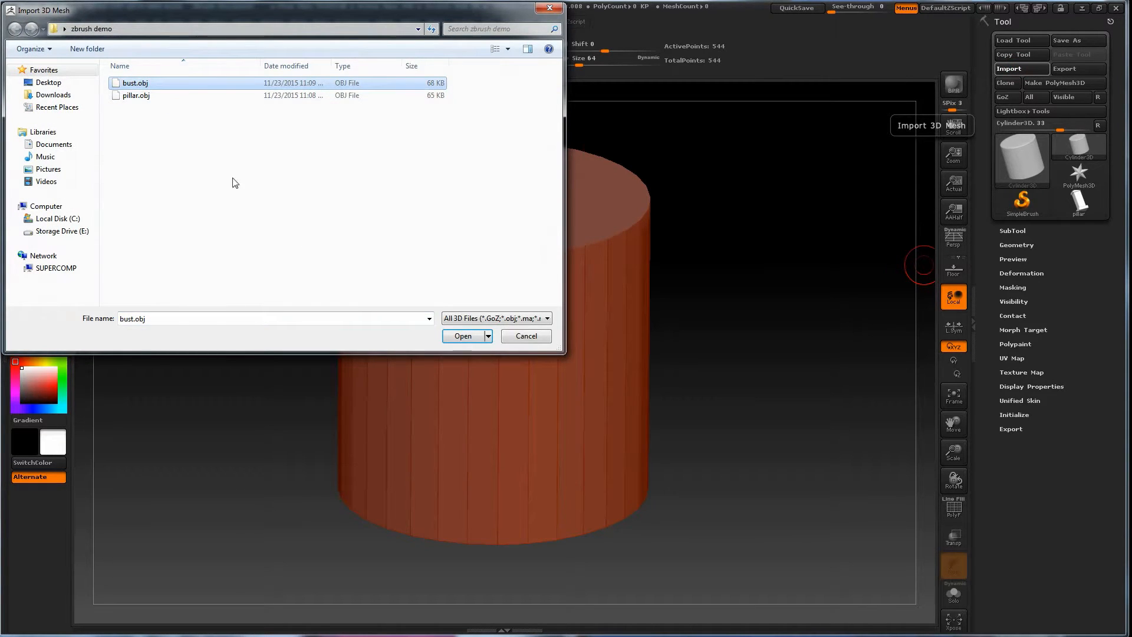
pyautogui.click(463, 336)
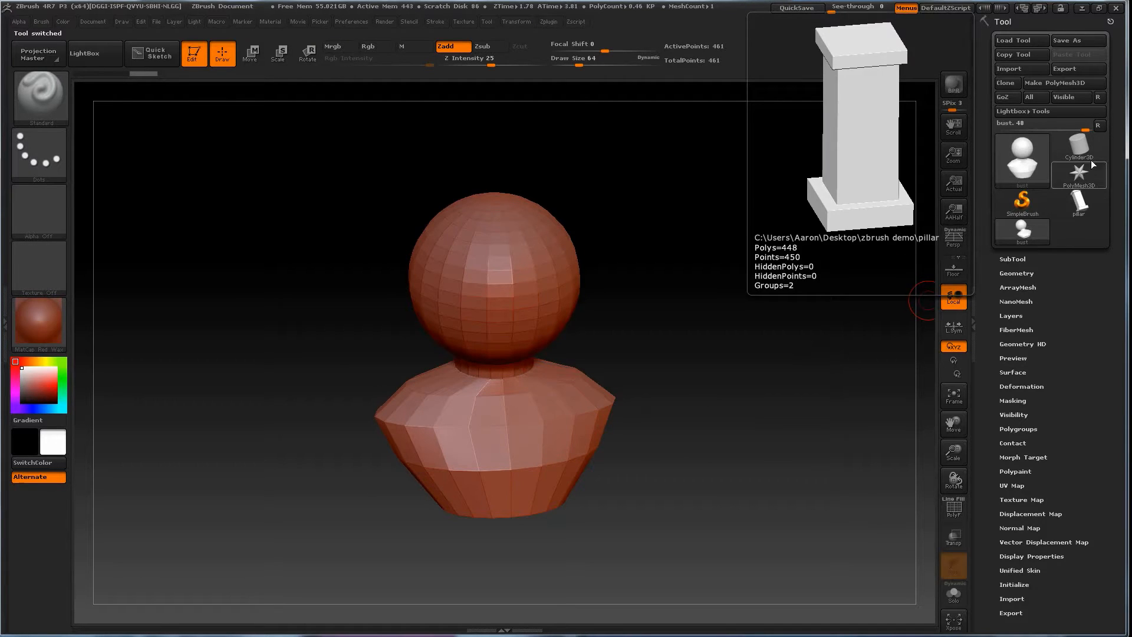
# Step: Compare the imported pillar and bust by switching between the two tools, examining the bust from the side and ending on it
pyautogui.moveTo(1093, 151)
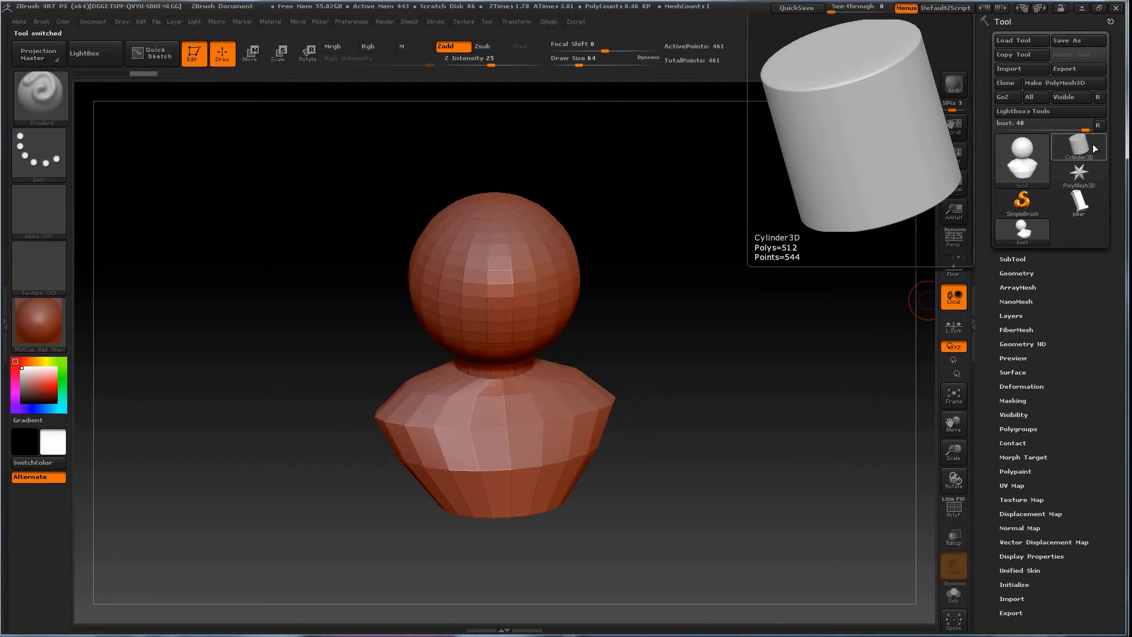
pyautogui.click(1080, 204)
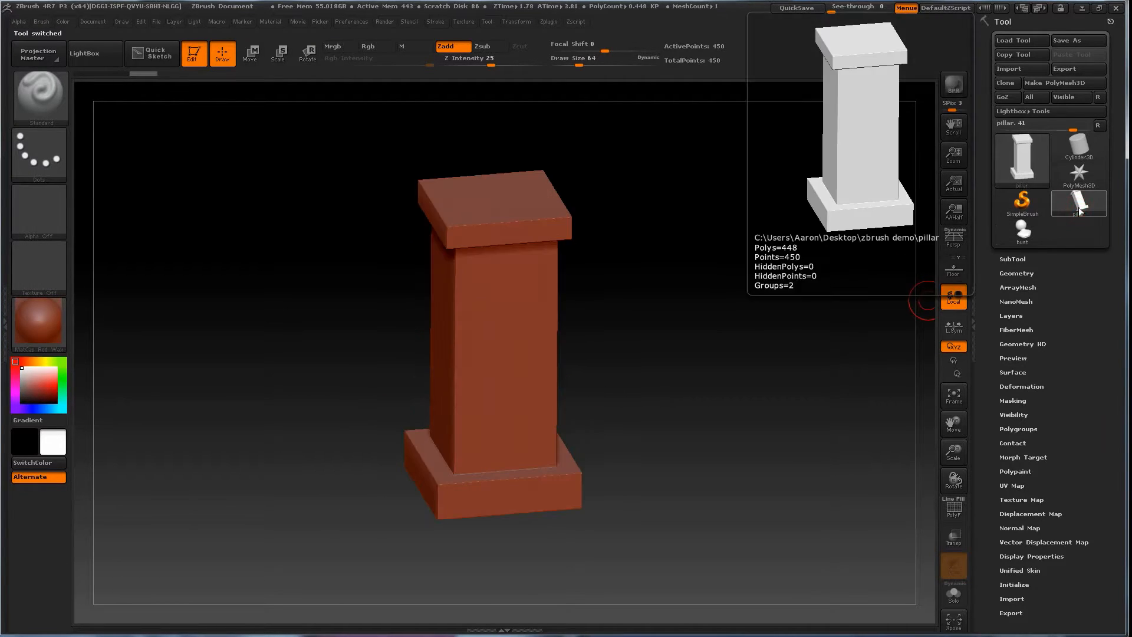
pyautogui.click(1031, 238)
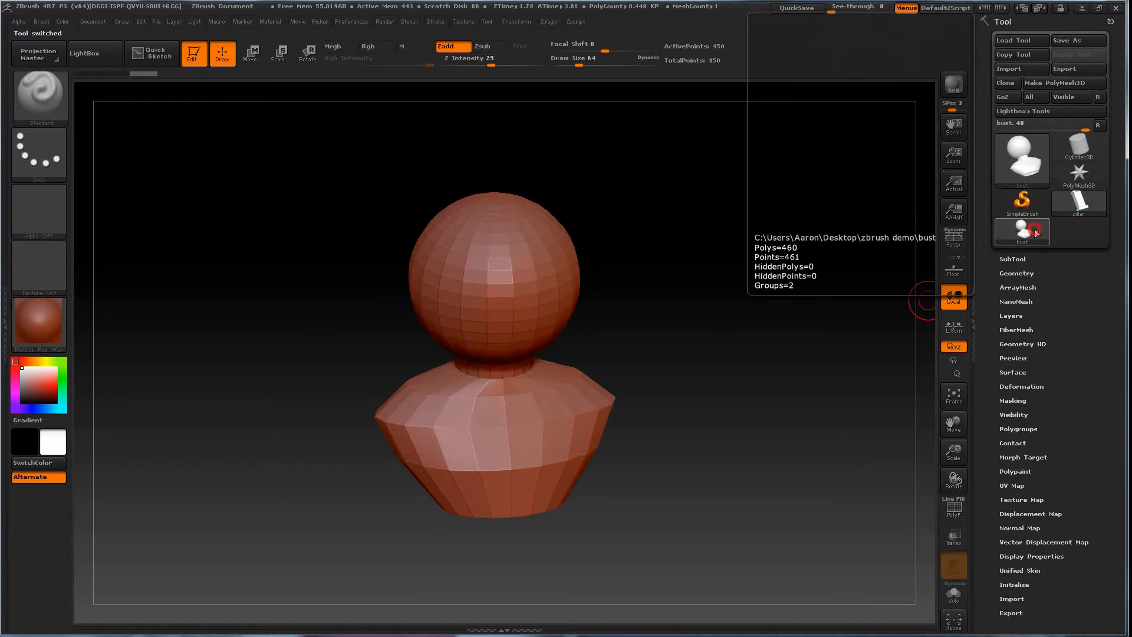
pyautogui.moveTo(728, 307); pyautogui.dragTo(727, 278)
pyautogui.moveTo(646, 405); pyautogui.dragTo(708, 354)
pyautogui.moveTo(1026, 236)
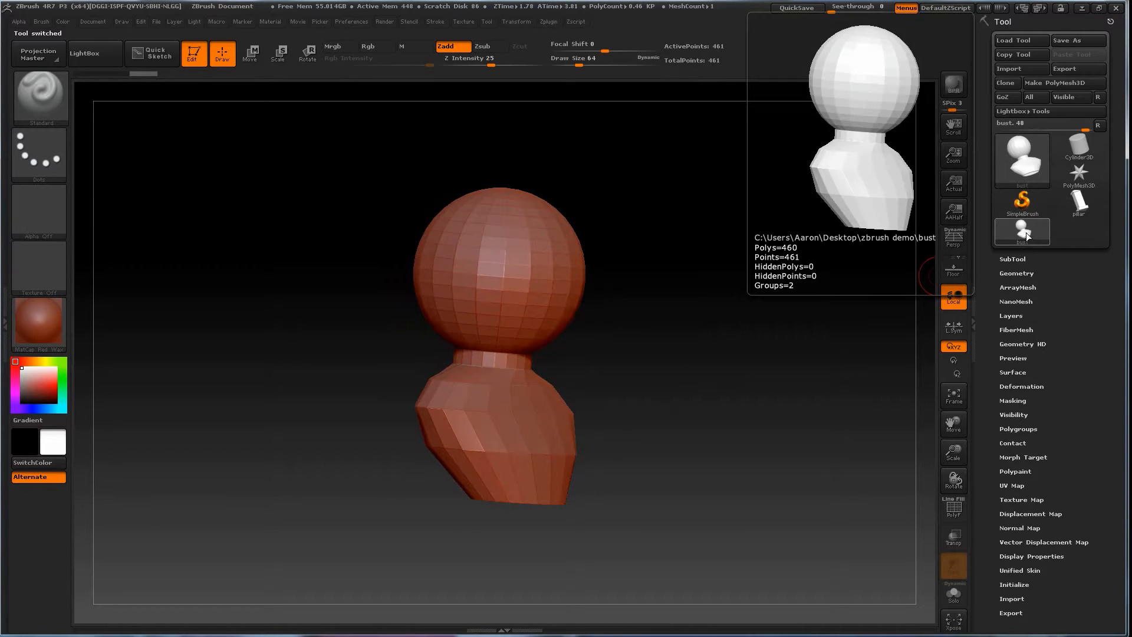
pyautogui.click(1080, 211)
pyautogui.click(1025, 232)
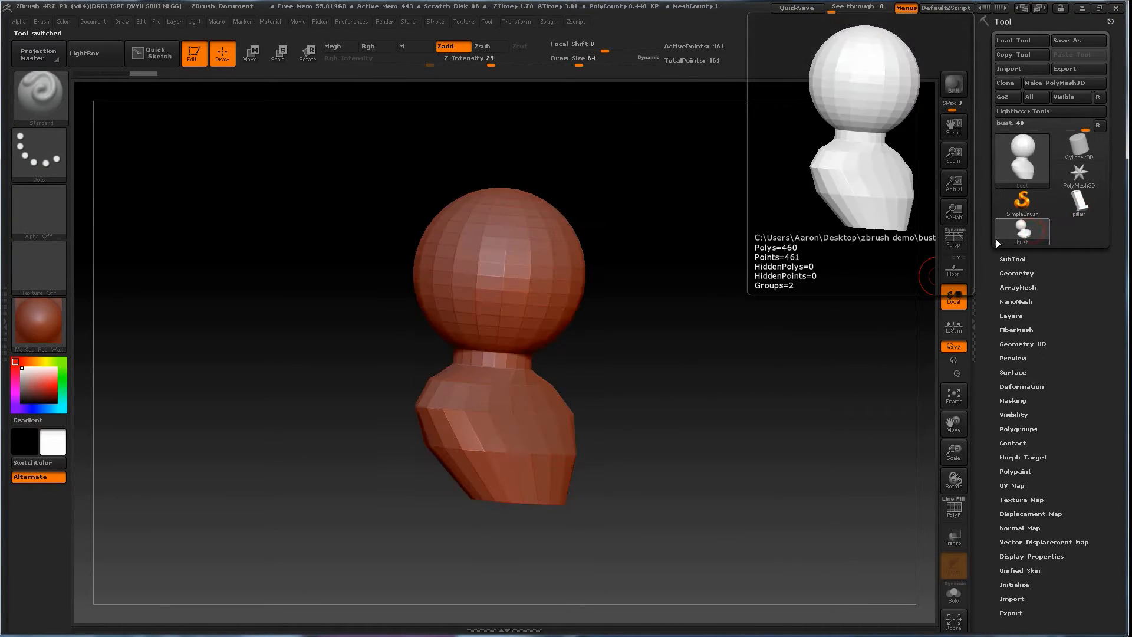
# Step: Make the pillar the active tool, open its SubTool list and compare it with the bust's, ending on the pillar
pyautogui.click(1052, 212)
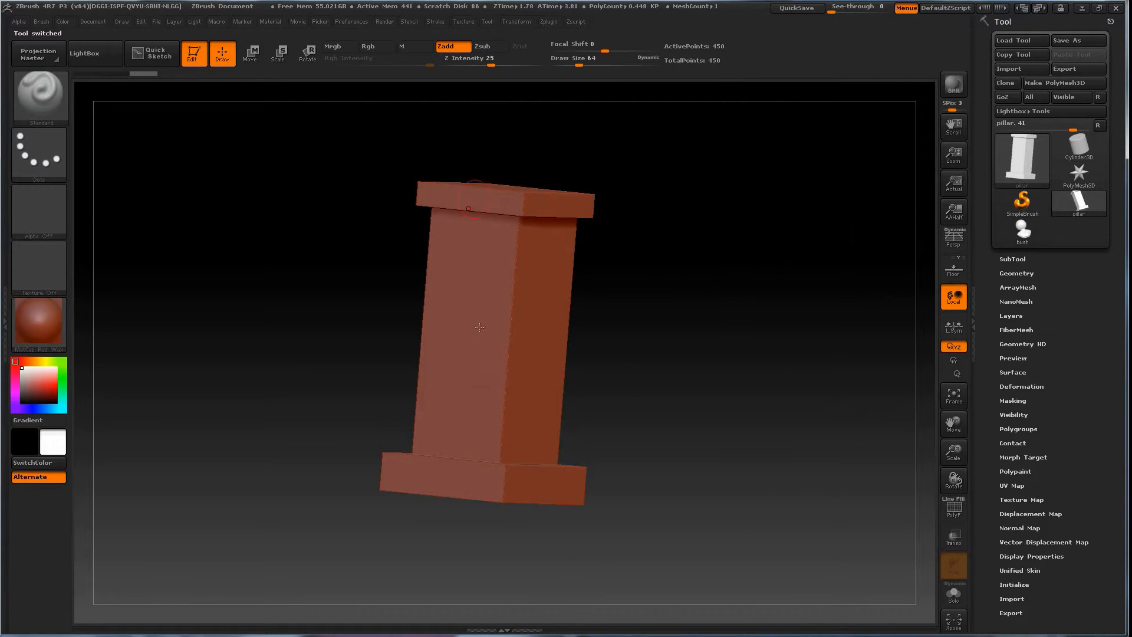
pyautogui.moveTo(753, 311); pyautogui.dragTo(752, 319)
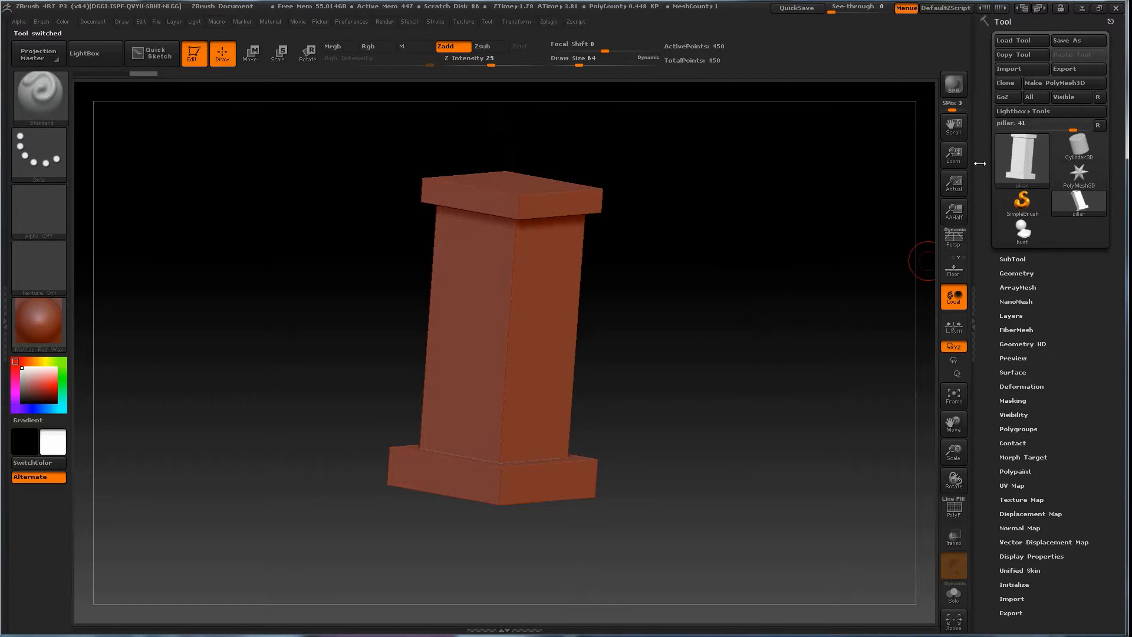
pyautogui.click(1012, 259)
pyautogui.moveTo(1047, 187)
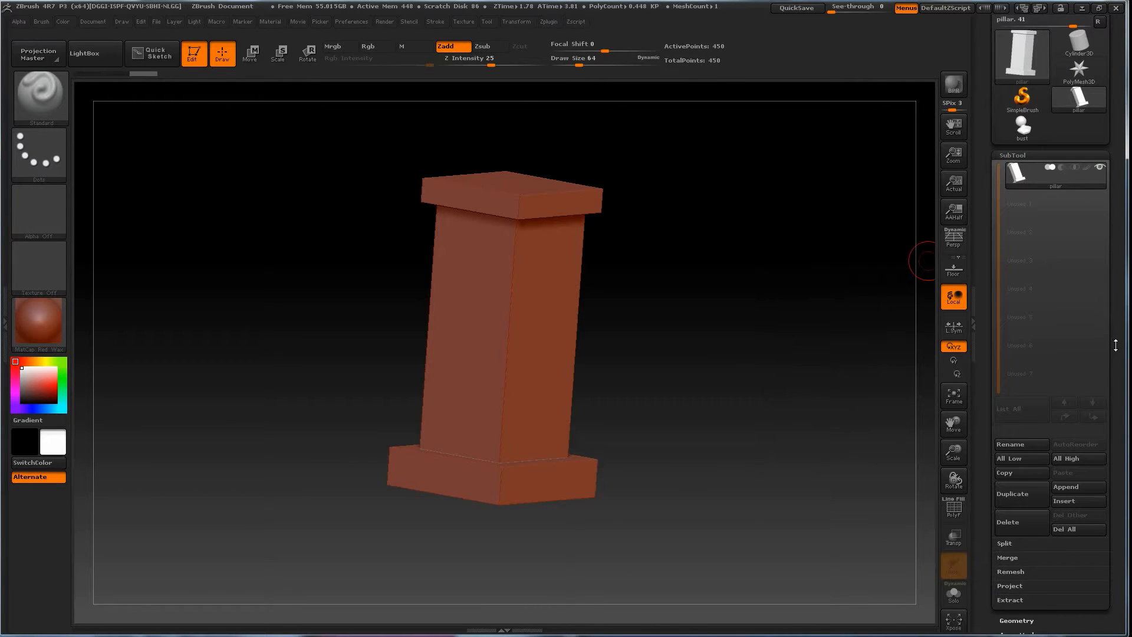
pyautogui.scroll(-5, 1066, 366)
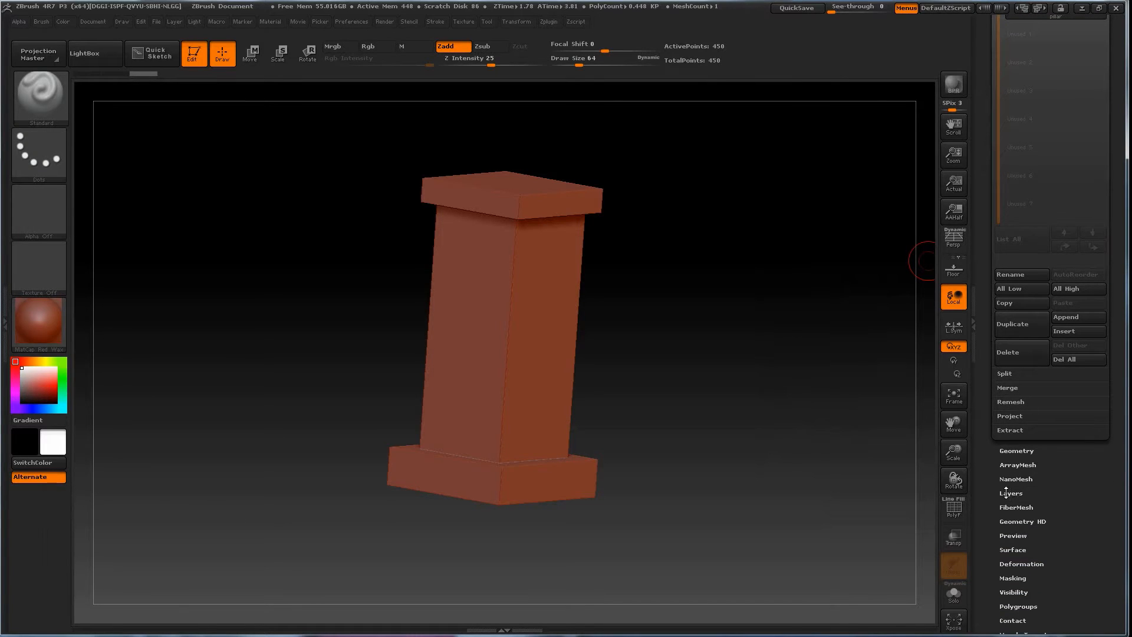
pyautogui.scroll(8, 1120, 280)
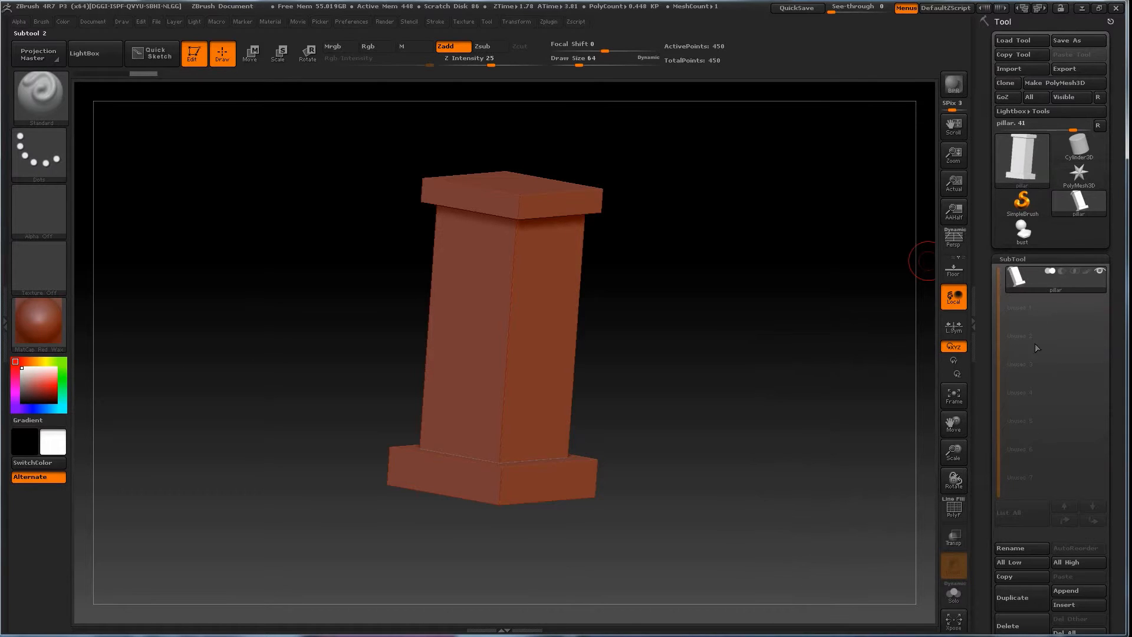
pyautogui.moveTo(1101, 342); pyautogui.dragTo(1115, 324)
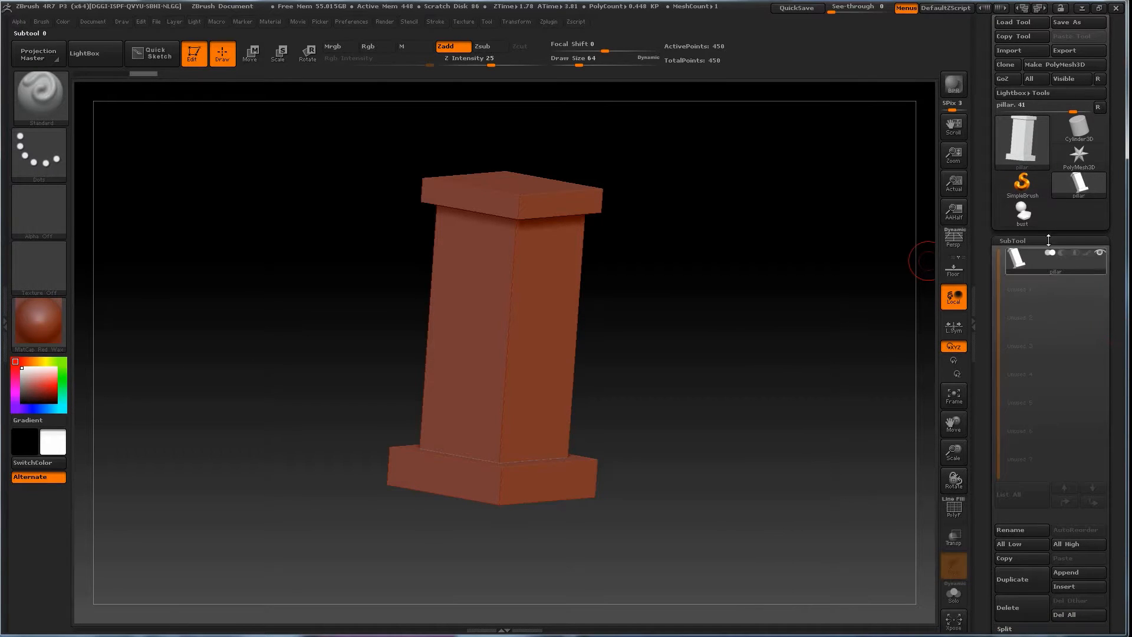
pyautogui.click(1032, 214)
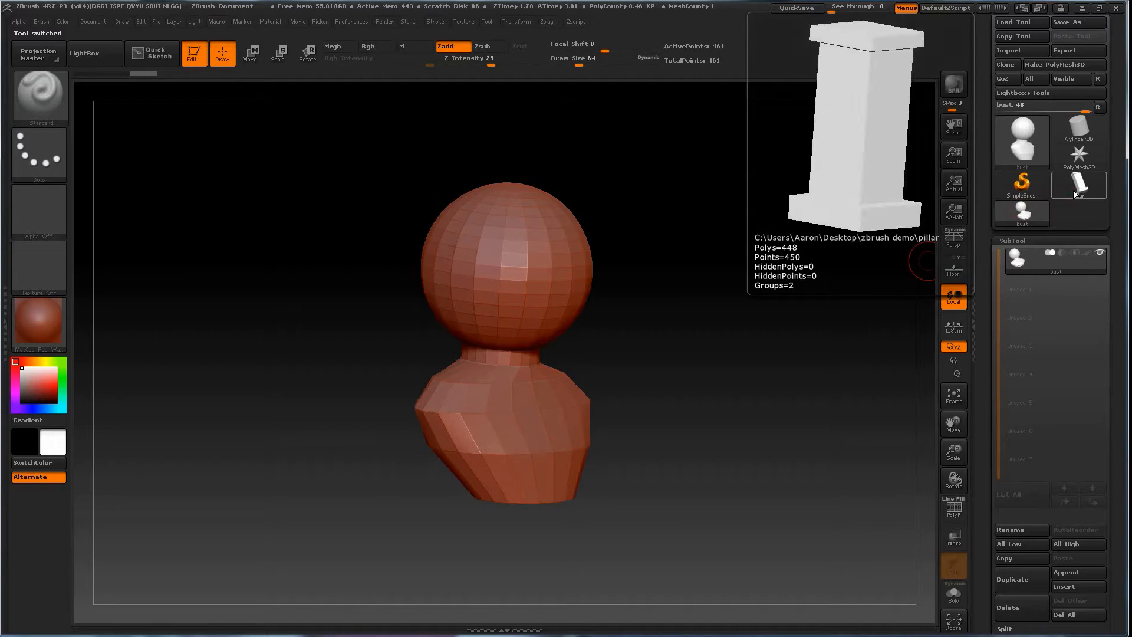
pyautogui.click(1077, 185)
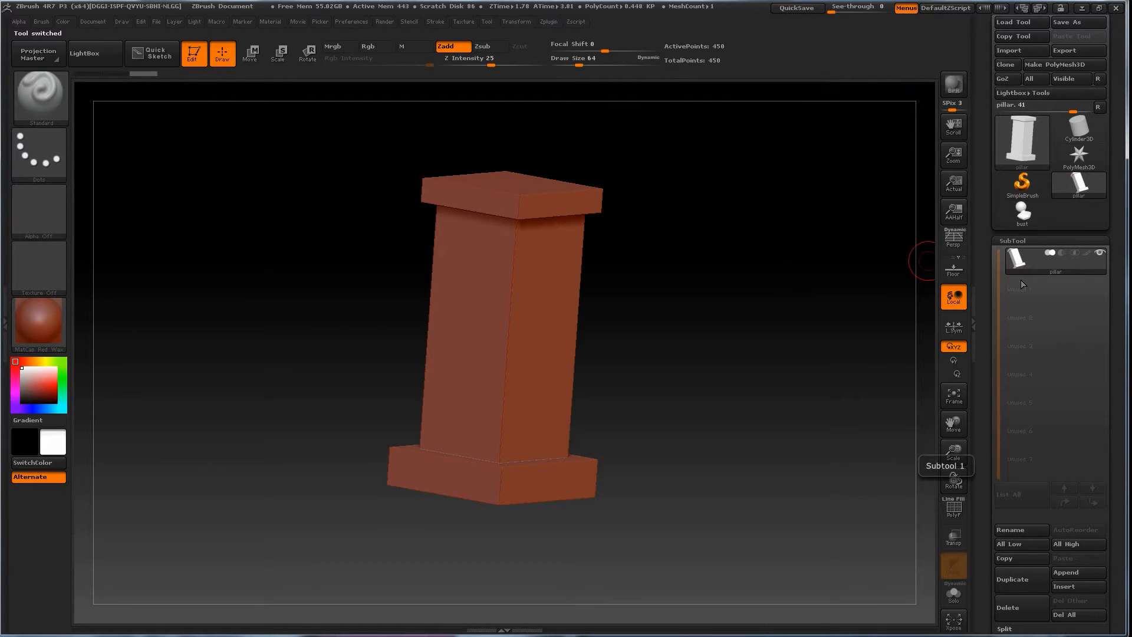
# Step: Append the bust to the pillar tool as a second subtool
pyautogui.click(1074, 572)
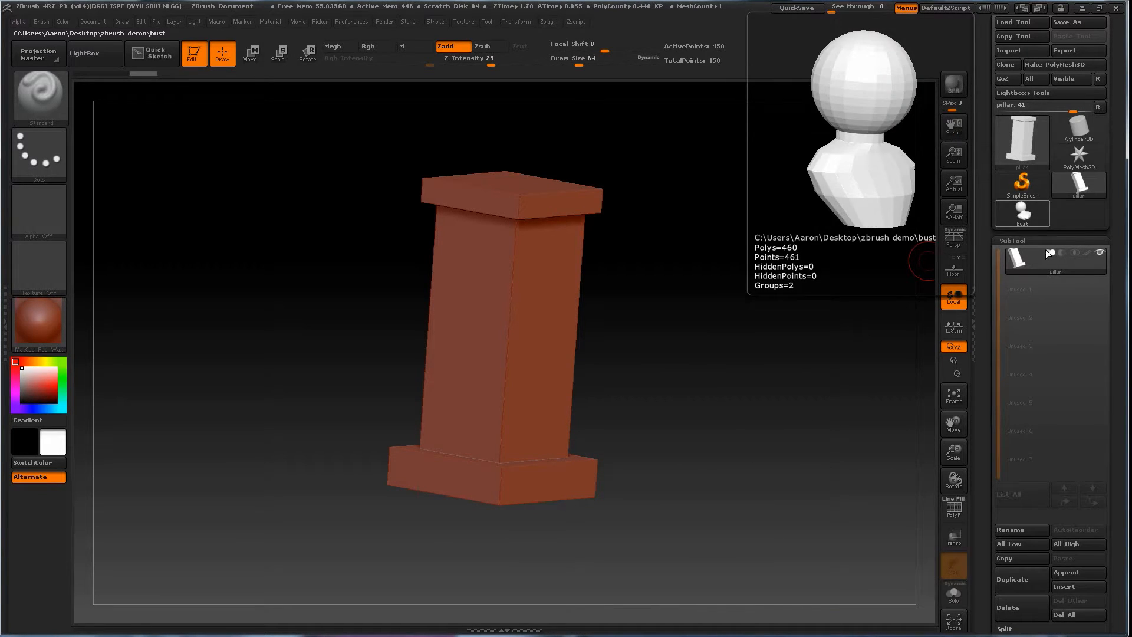
pyautogui.click(1071, 571)
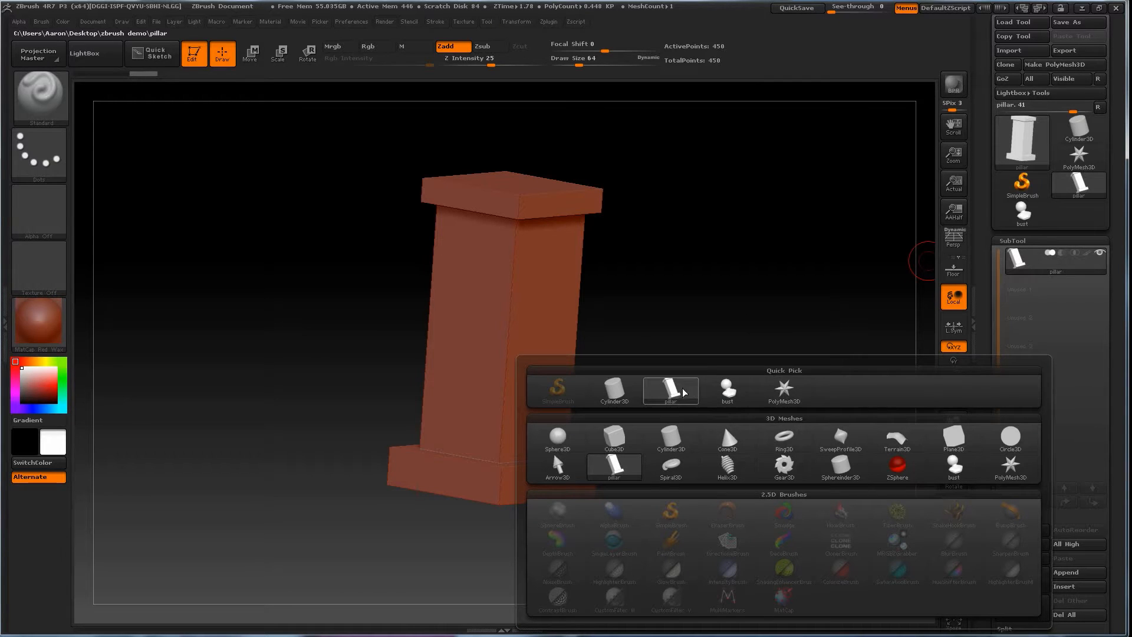
pyautogui.moveTo(676, 398)
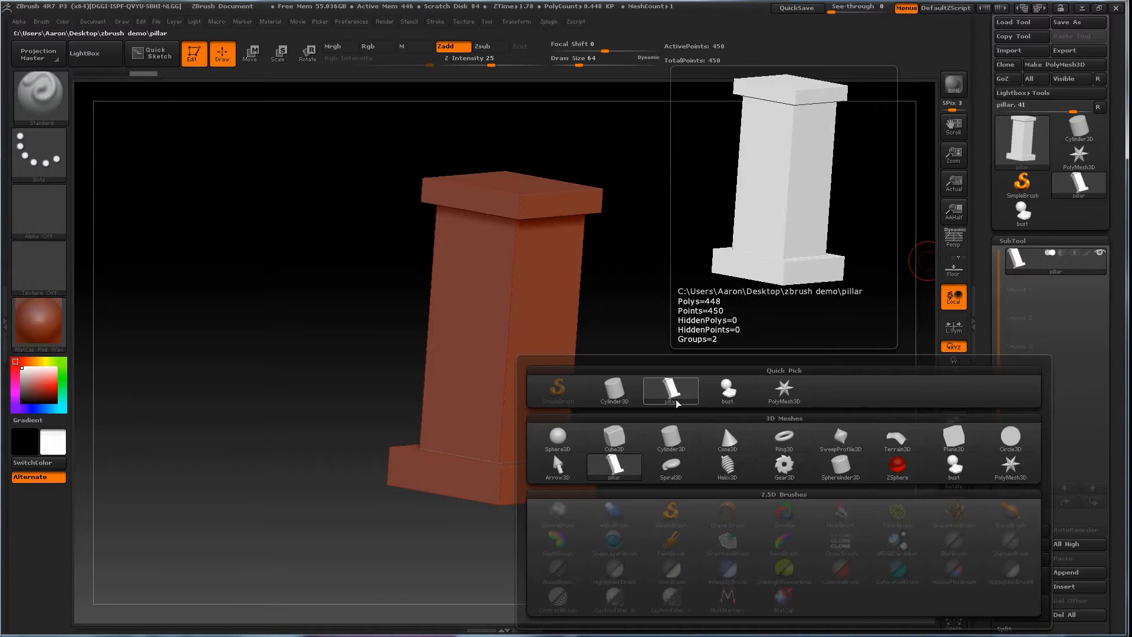
pyautogui.click(728, 390)
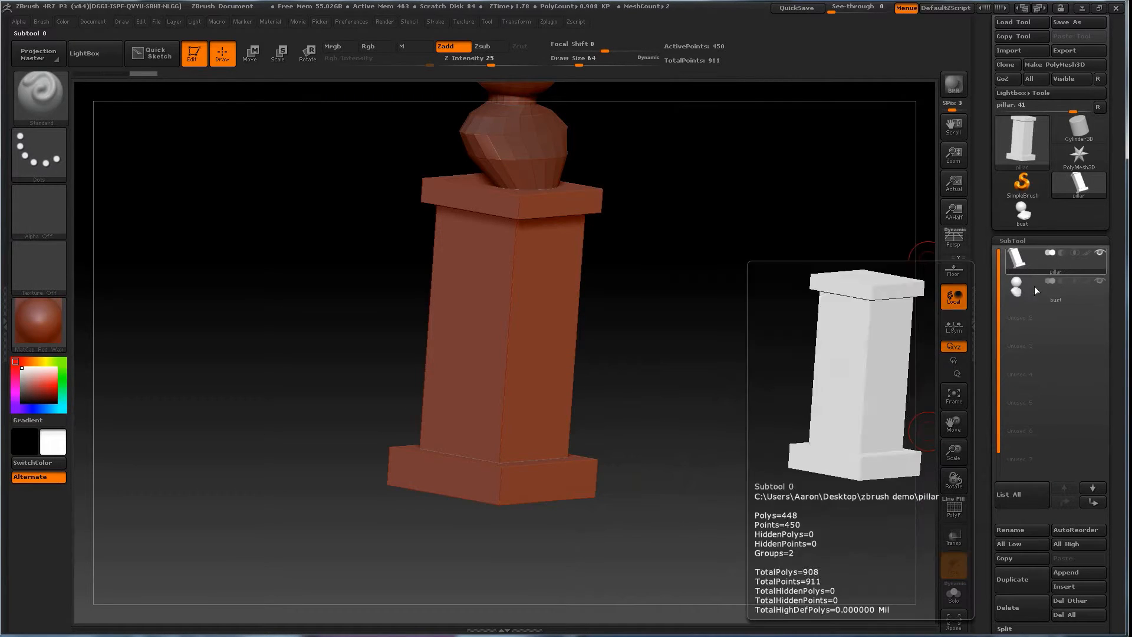
# Step: Examine the combined pillar and bust from several angles while switching the active subtool between them, ending on the bust
pyautogui.click(1035, 257)
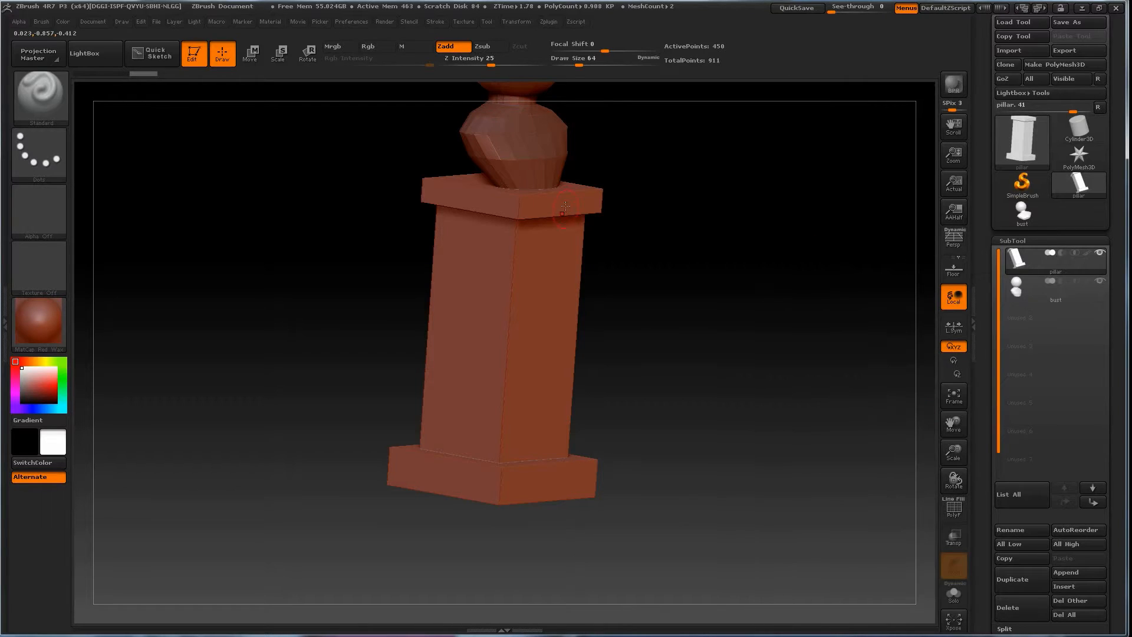
pyautogui.moveTo(709, 238); pyautogui.dragTo(705, 344)
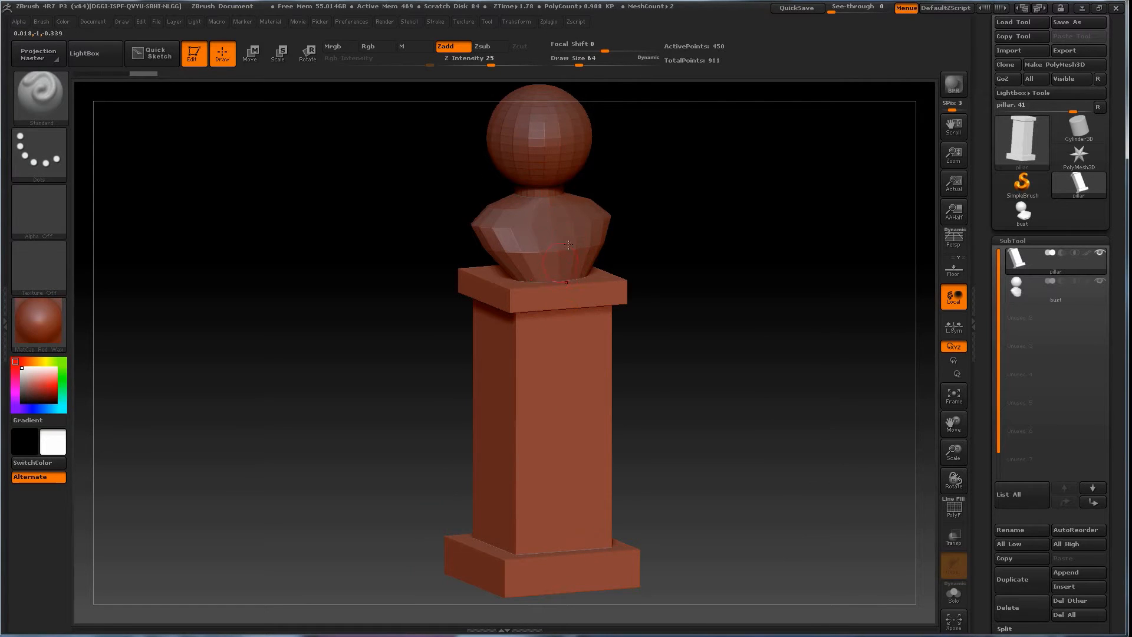
pyautogui.moveTo(695, 366)
pyautogui.mouseDown()
pyautogui.moveTo(724, 386)
pyautogui.moveTo(707, 405)
pyautogui.moveTo(726, 372)
pyautogui.moveTo(580, 419)
pyautogui.mouseUp()
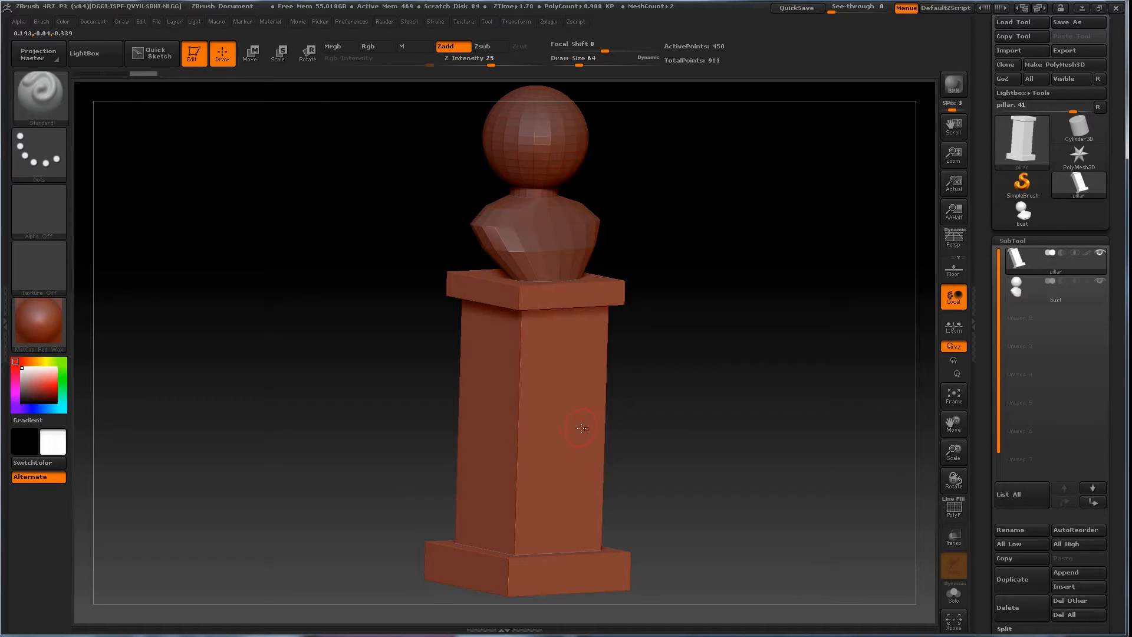
pyautogui.click(1024, 293)
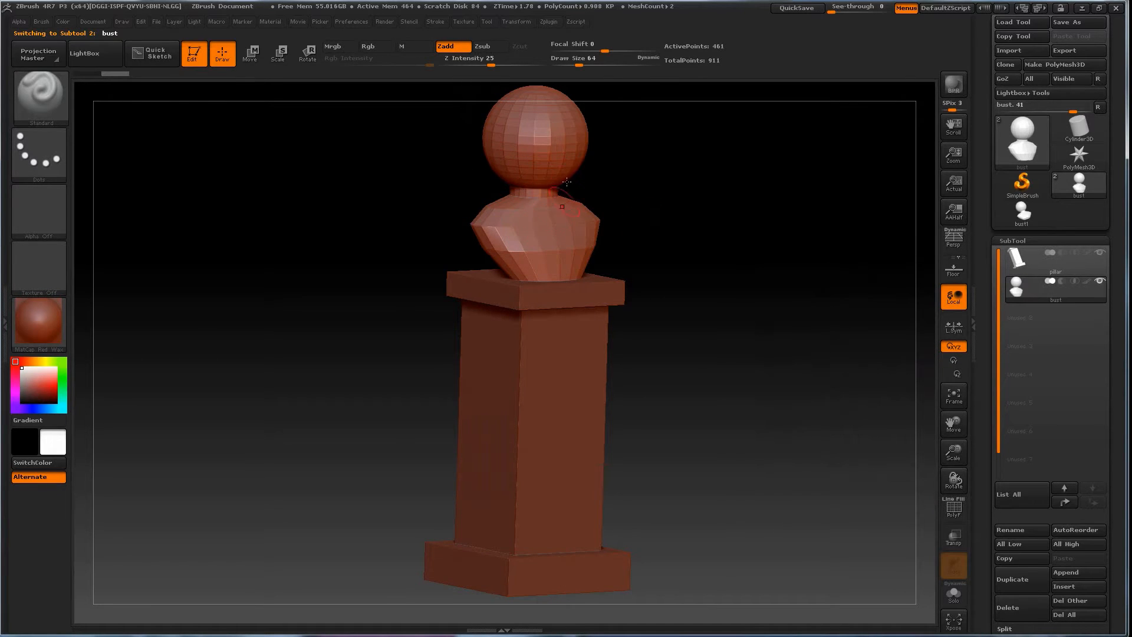
pyautogui.click(1023, 264)
pyautogui.click(1023, 291)
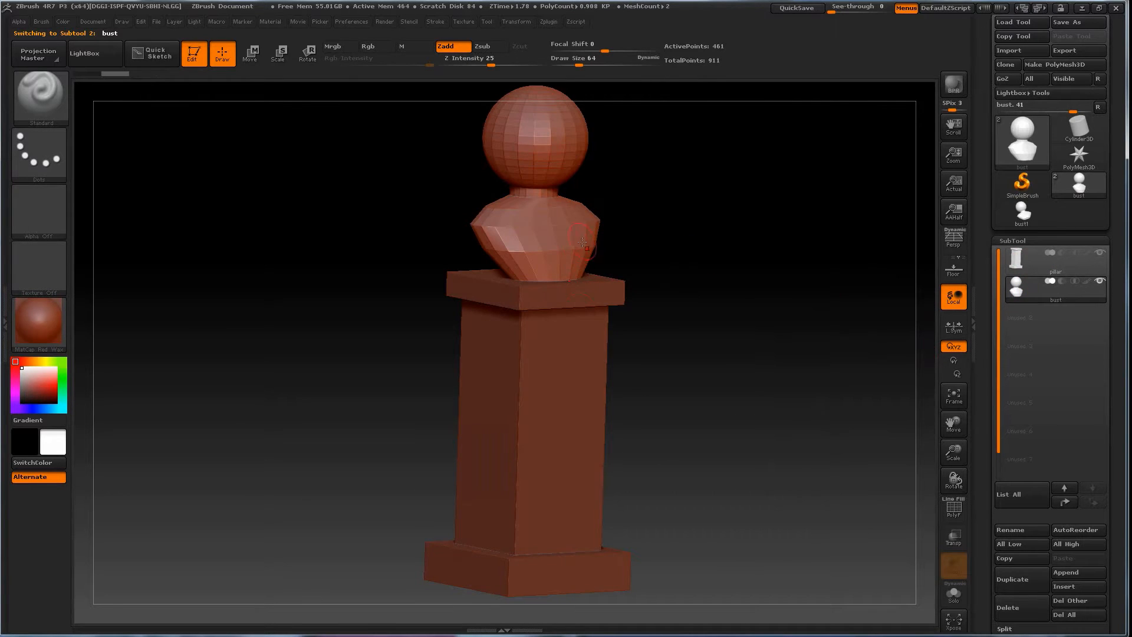
pyautogui.moveTo(738, 340); pyautogui.dragTo(722, 344)
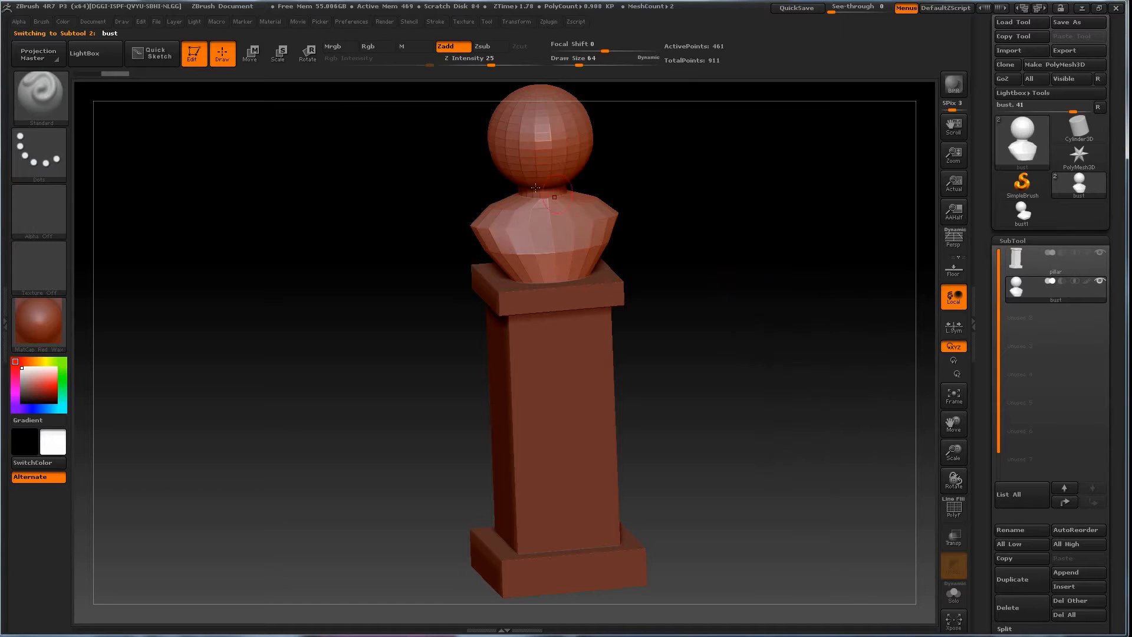
pyautogui.moveTo(758, 354); pyautogui.dragTo(766, 352)
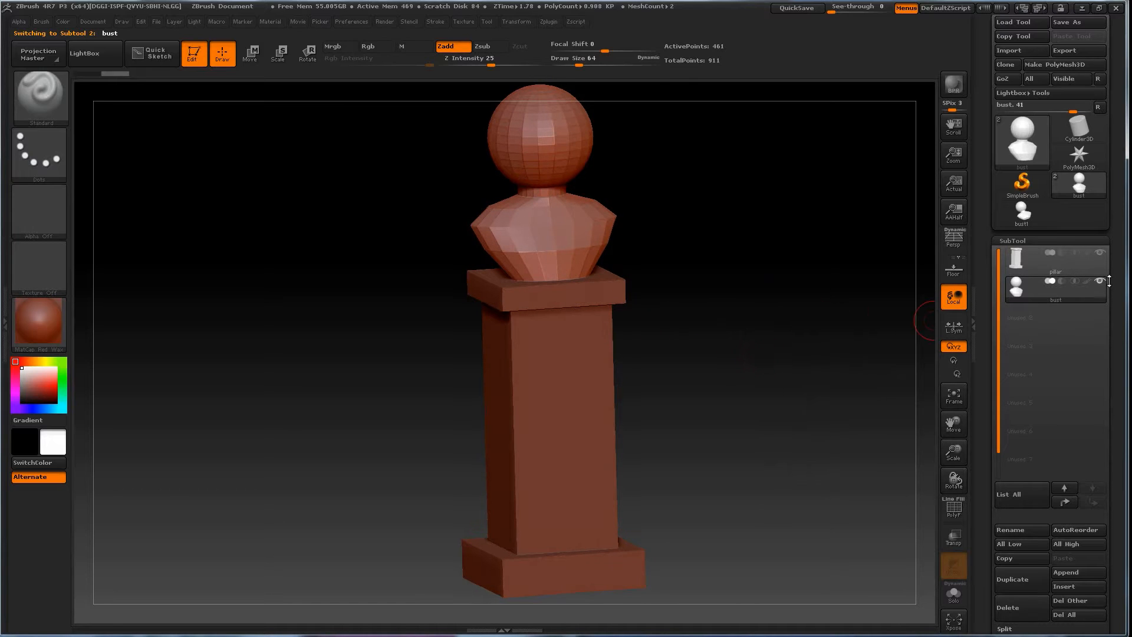
# Step: Make the pillar the active subtool while hiding and showing the pillar and bust individually, leaving both shown
pyautogui.click(1099, 253)
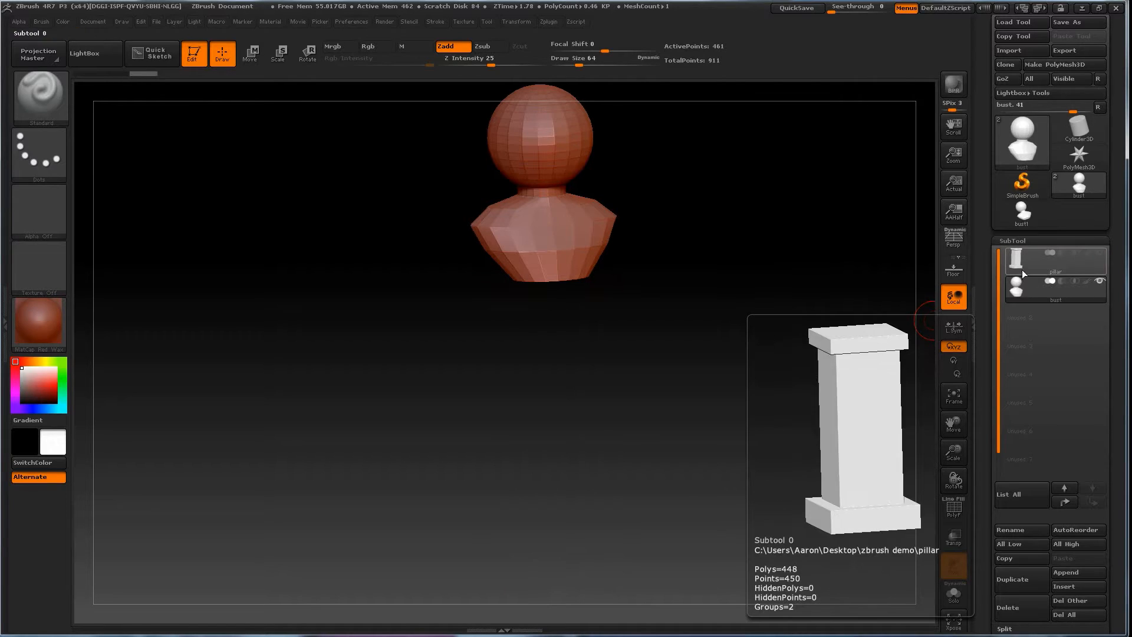
pyautogui.click(1056, 259)
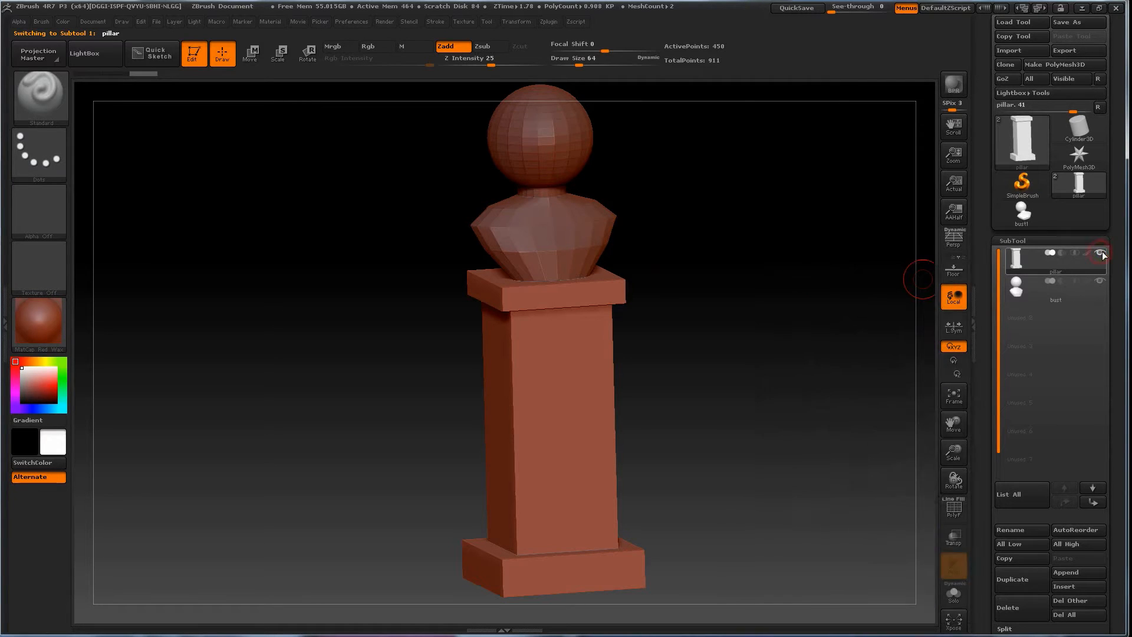
pyautogui.click(1099, 281)
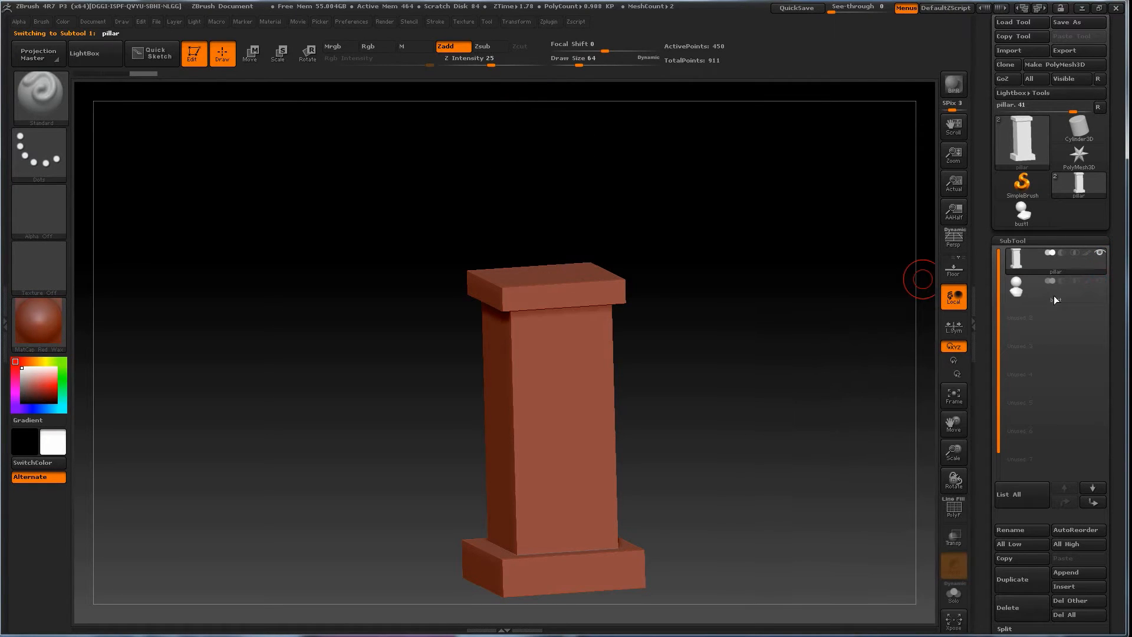
pyautogui.click(1101, 254)
pyautogui.click(1100, 253)
pyautogui.click(1100, 253)
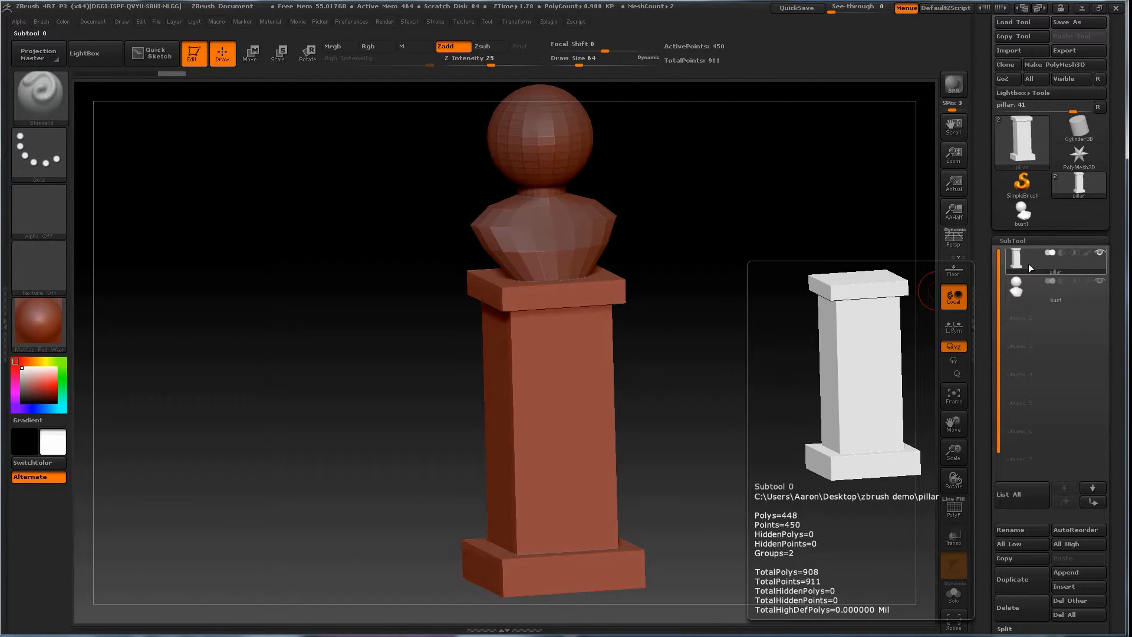
# Step: Sculpt a few test strokes on the upper front of the pillar with the Standard brush and view them from the side
pyautogui.moveTo(693, 312)
pyautogui.mouseDown()
pyautogui.moveTo(733, 321)
pyautogui.moveTo(706, 316)
pyautogui.mouseUp()
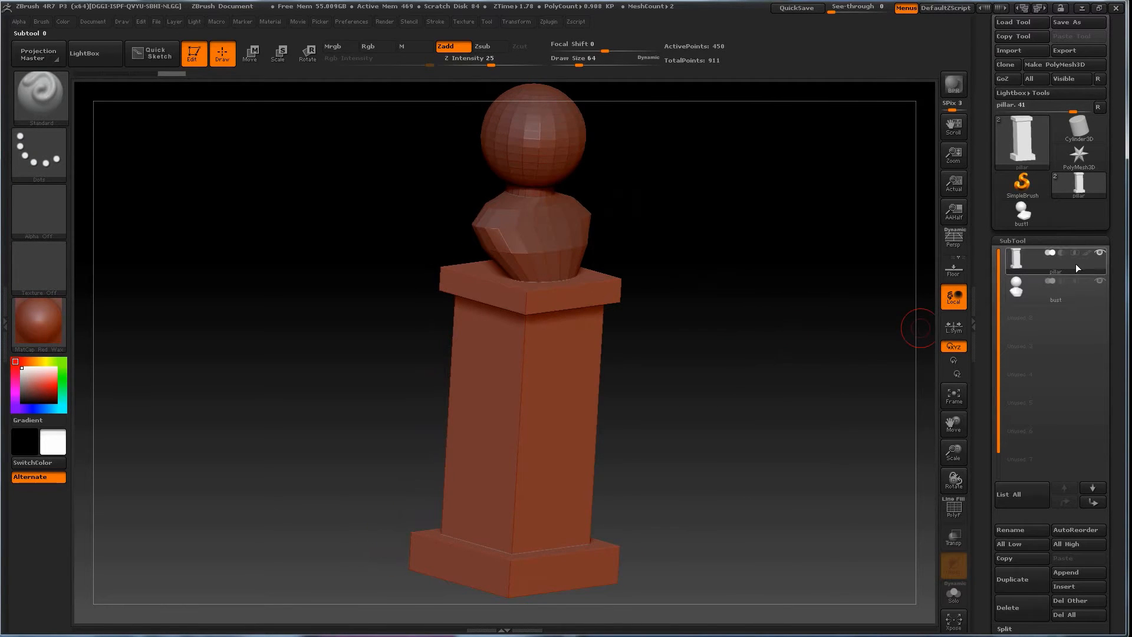
pyautogui.moveTo(849, 346); pyautogui.dragTo(822, 343)
pyautogui.moveTo(762, 382)
pyautogui.mouseDown()
pyautogui.moveTo(755, 361)
pyautogui.moveTo(712, 371)
pyautogui.moveTo(721, 387)
pyautogui.mouseUp()
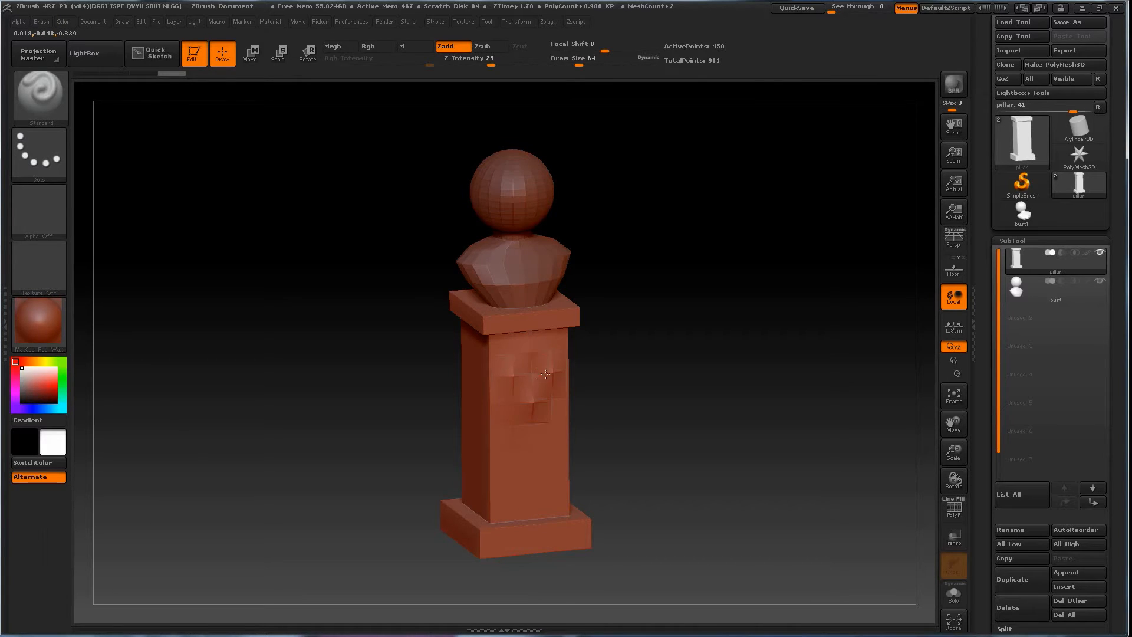
pyautogui.moveTo(645, 408)
pyautogui.mouseDown()
pyautogui.moveTo(700, 412)
pyautogui.moveTo(629, 407)
pyautogui.moveTo(639, 395)
pyautogui.moveTo(636, 404)
pyautogui.mouseUp()
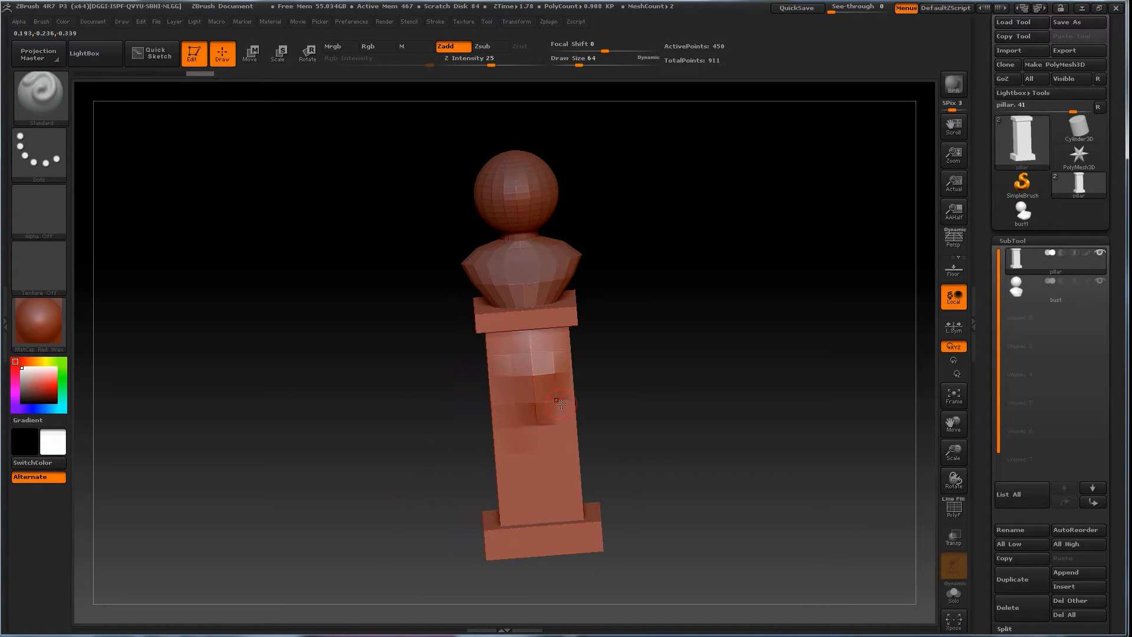
# Step: Examine the pillar's polygon grid from several angles with PolyFrame switched on, switch it off and face the sculpted side
pyautogui.click(954, 509)
pyautogui.moveTo(713, 429); pyautogui.dragTo(684, 439)
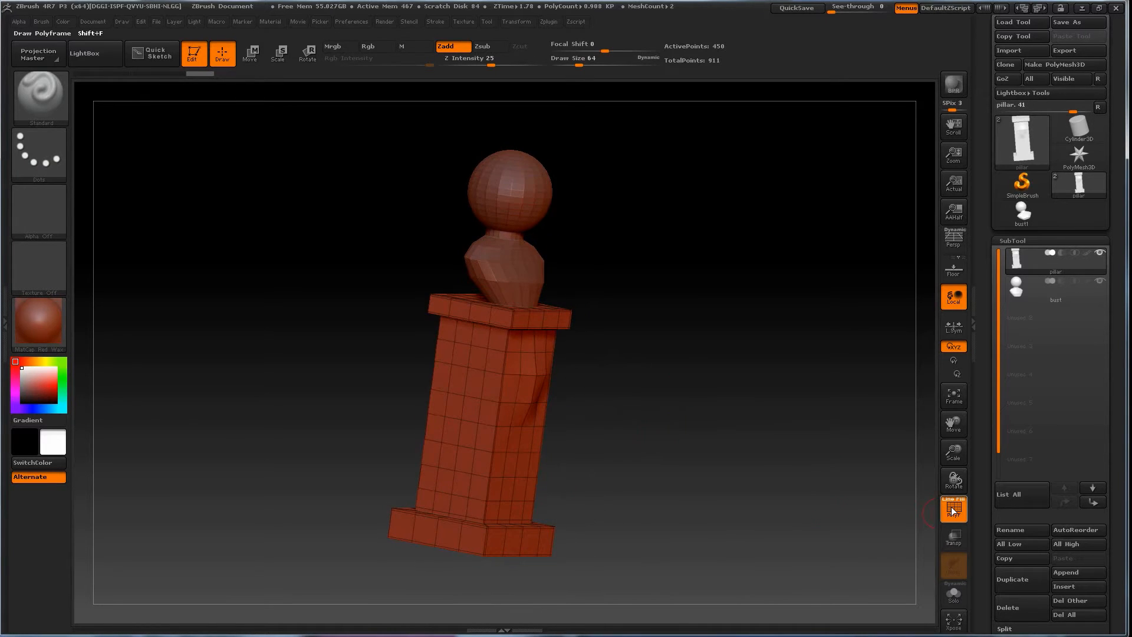
pyautogui.click(955, 510)
pyautogui.moveTo(766, 479); pyautogui.dragTo(664, 439)
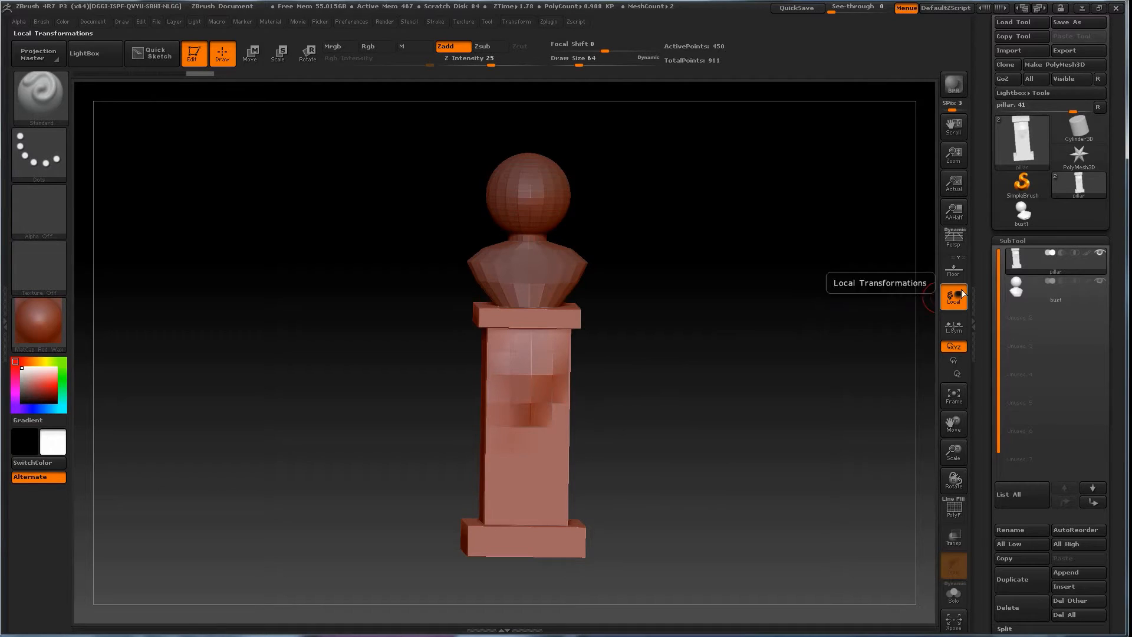
# Step: Open the pillar's Geometry settings and divide its mesh once to subdivision level 2
pyautogui.moveTo(1119, 442); pyautogui.dragTo(1113, 298)
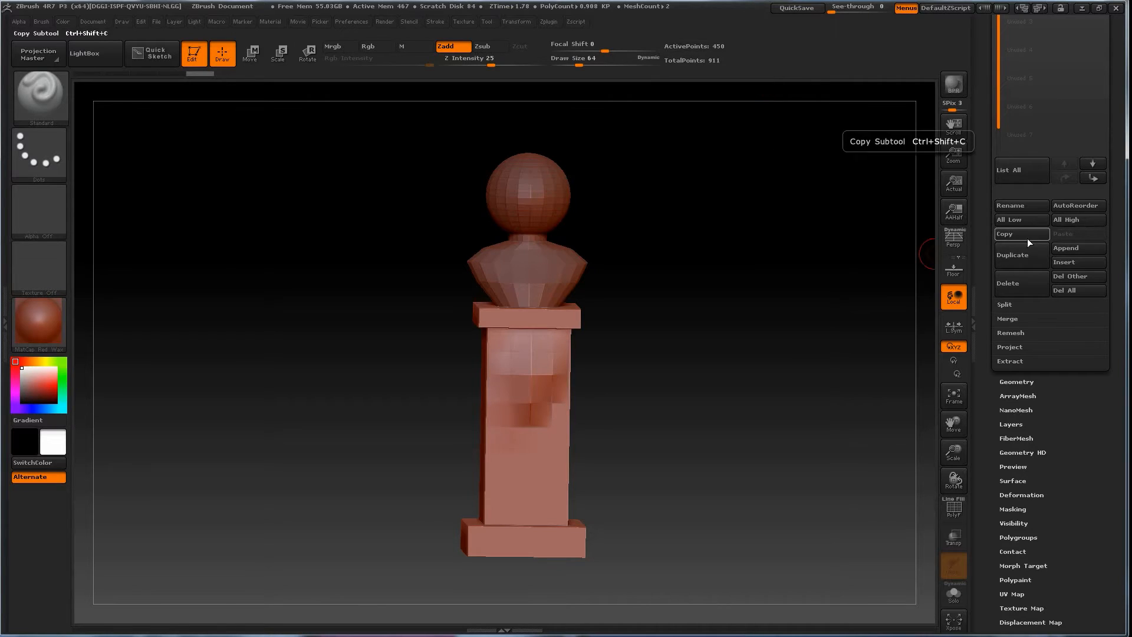
pyautogui.moveTo(1086, 410); pyautogui.dragTo(1070, 389)
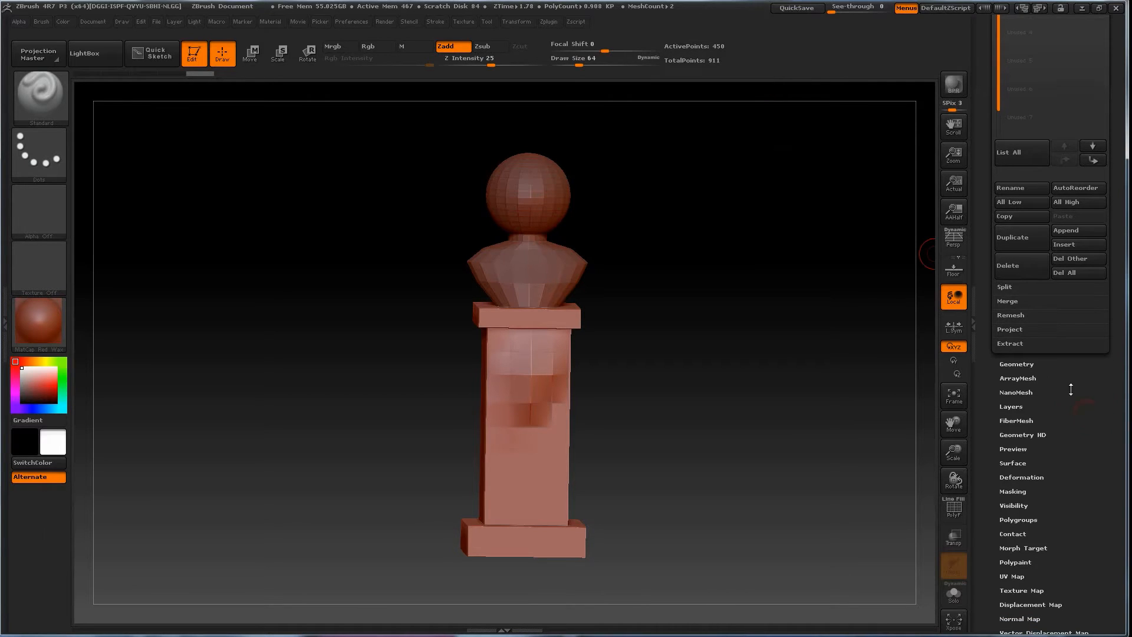
pyautogui.click(1018, 364)
pyautogui.moveTo(1106, 344); pyautogui.dragTo(1095, 451)
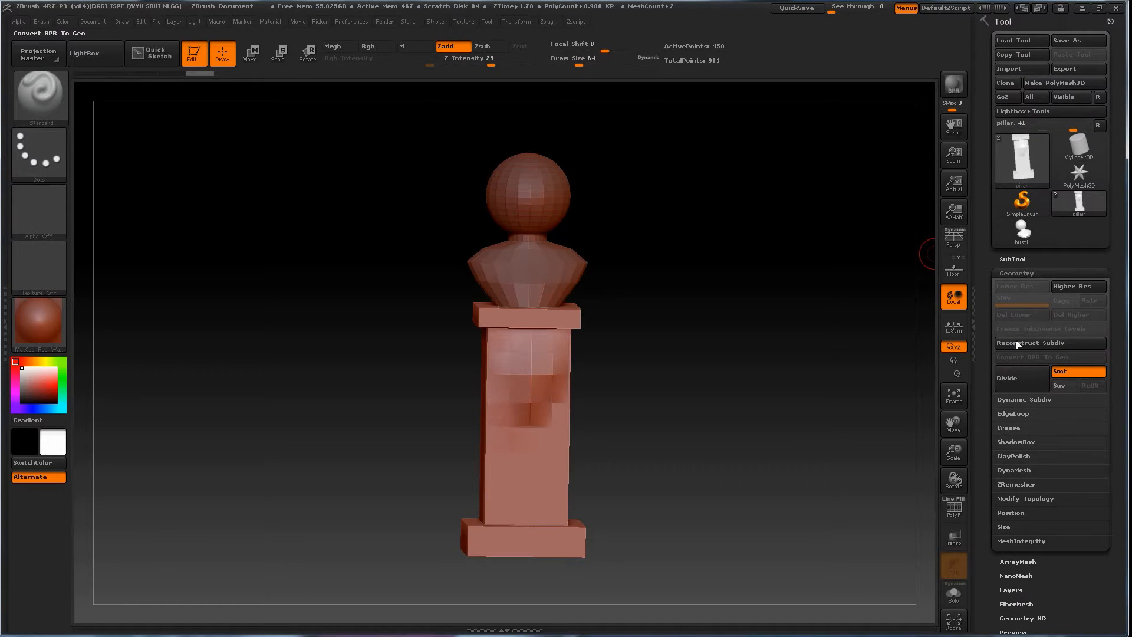
pyautogui.click(1026, 373)
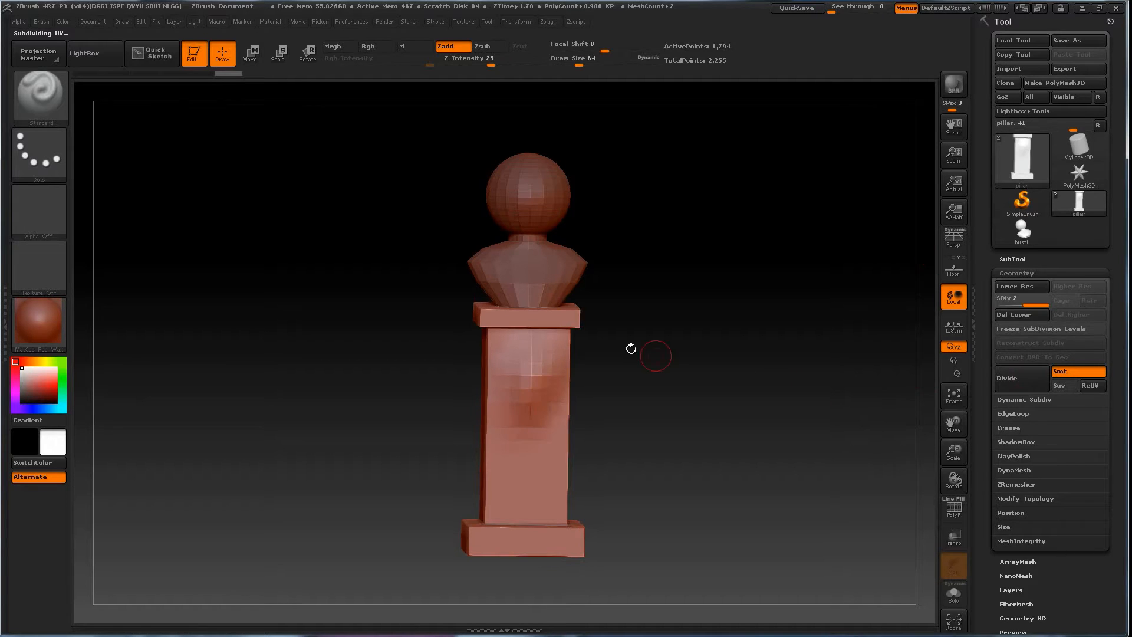
# Step: Inspect the divided pillar's wireframe from another angle with PolyFrame switched on, and switch it off again
pyautogui.click(955, 509)
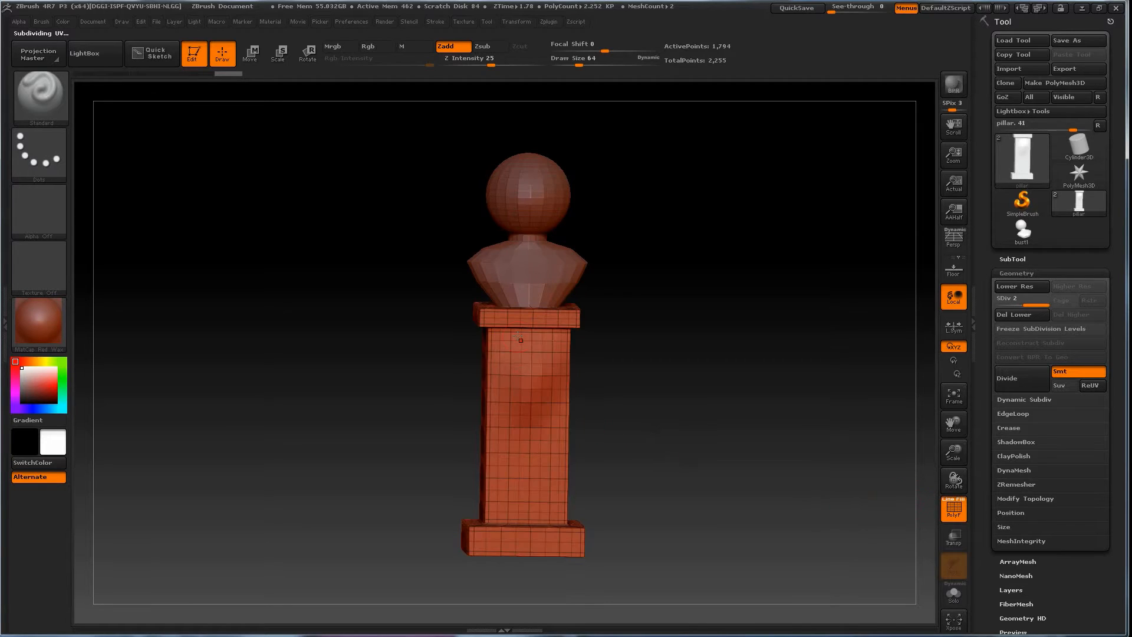
pyautogui.moveTo(657, 434); pyautogui.dragTo(552, 369)
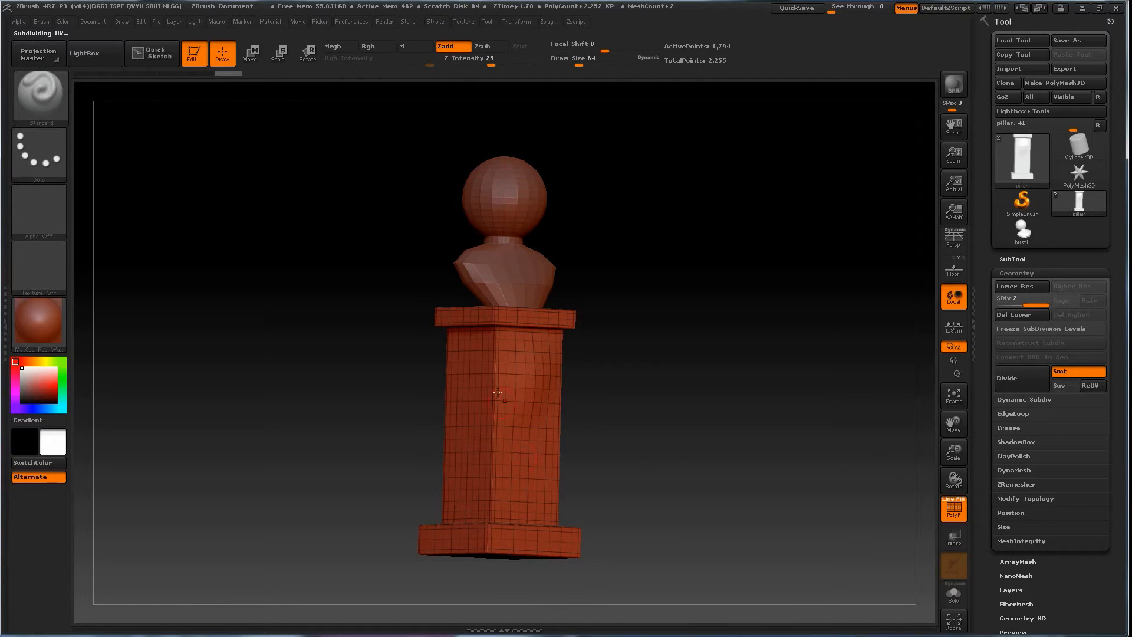
pyautogui.click(952, 506)
# Step: Sculpt more Standard brush strokes back and forth across the front face of the subdivided pillar
pyautogui.moveTo(705, 399); pyautogui.dragTo(678, 409)
pyautogui.moveTo(540, 363)
pyautogui.mouseDown()
pyautogui.moveTo(504, 383)
pyautogui.moveTo(551, 439)
pyautogui.moveTo(495, 457)
pyautogui.moveTo(547, 496)
pyautogui.moveTo(629, 483)
pyautogui.moveTo(702, 392)
pyautogui.moveTo(712, 349)
pyautogui.moveTo(744, 440)
pyautogui.mouseUp()
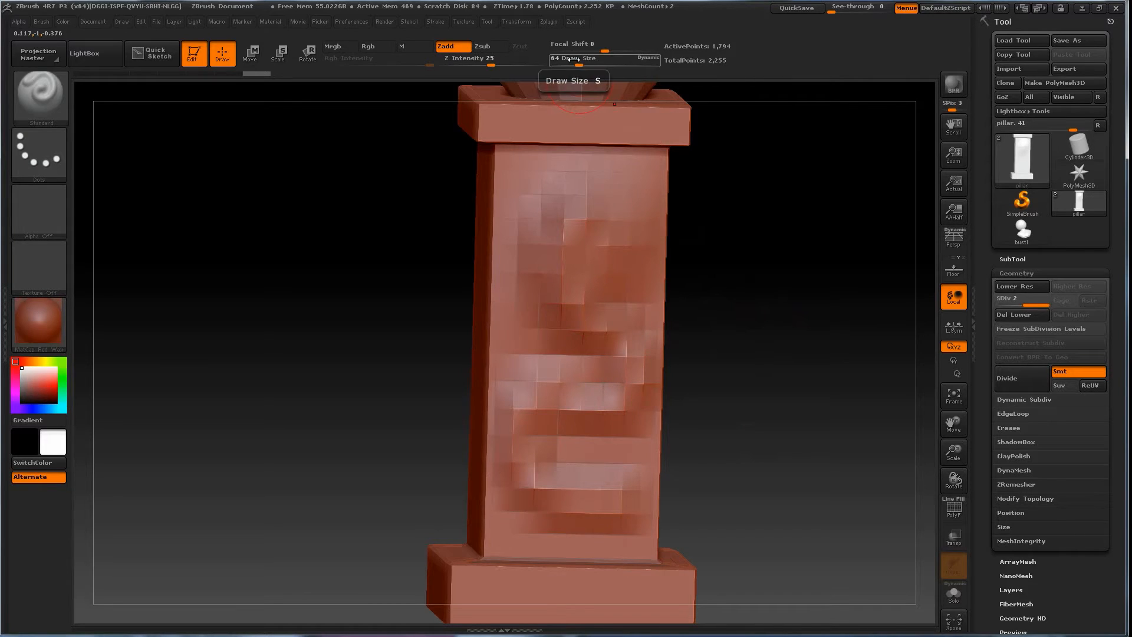
# Step: Divide the pillar to subdivision level 4 and sculpt thin curls on its front face with draw size 9
pyautogui.moveTo(573, 60); pyautogui.dragTo(563, 63)
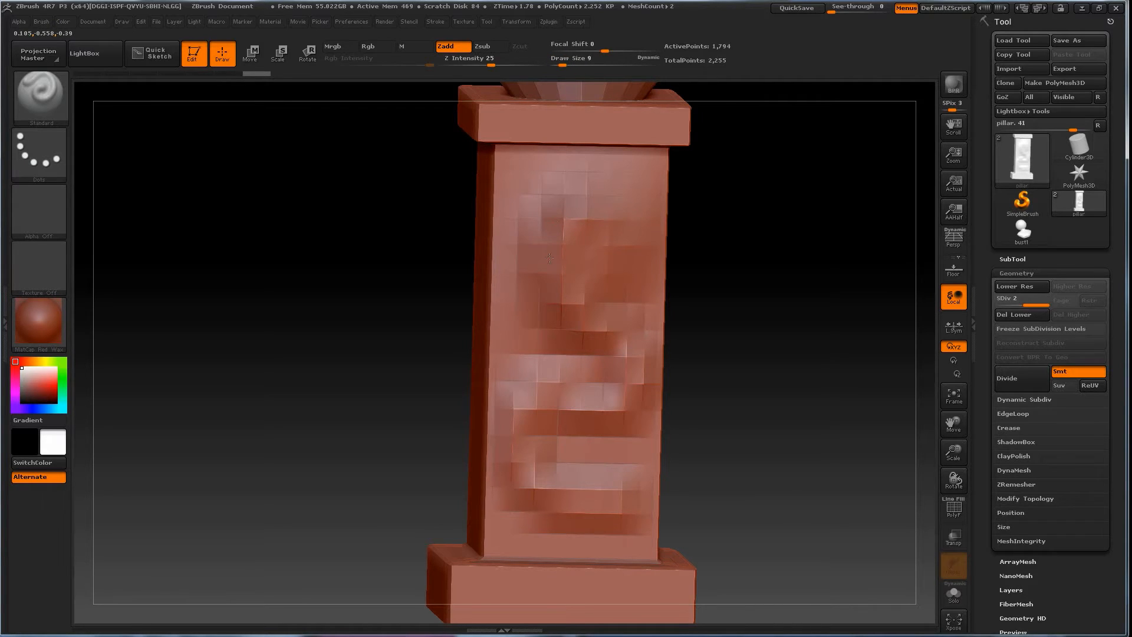
pyautogui.click(1023, 376)
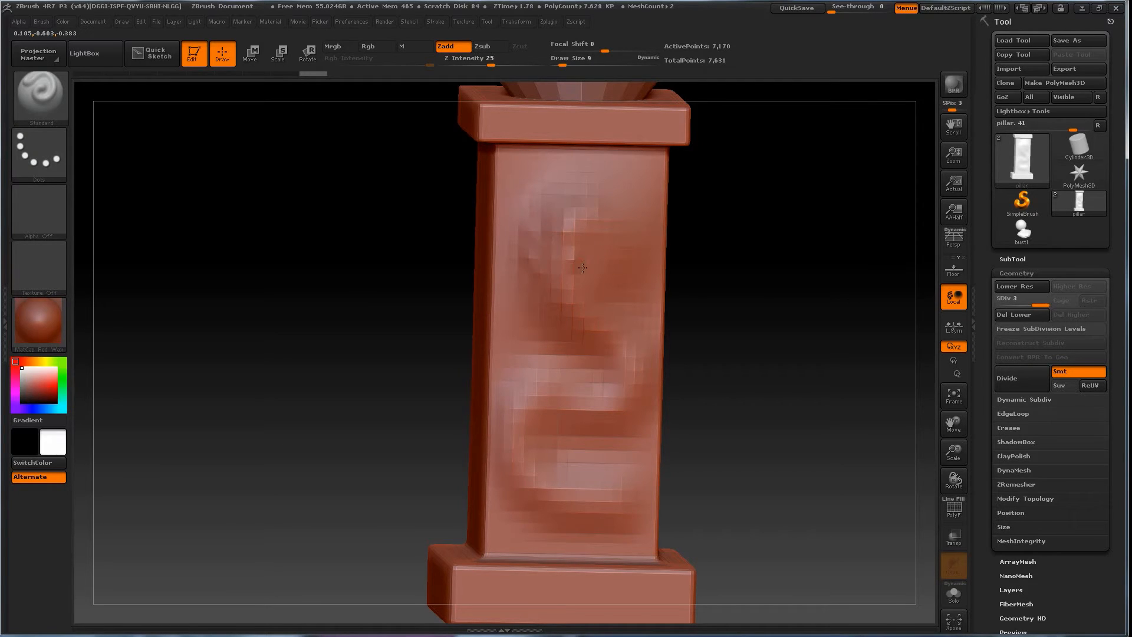
pyautogui.click(1021, 379)
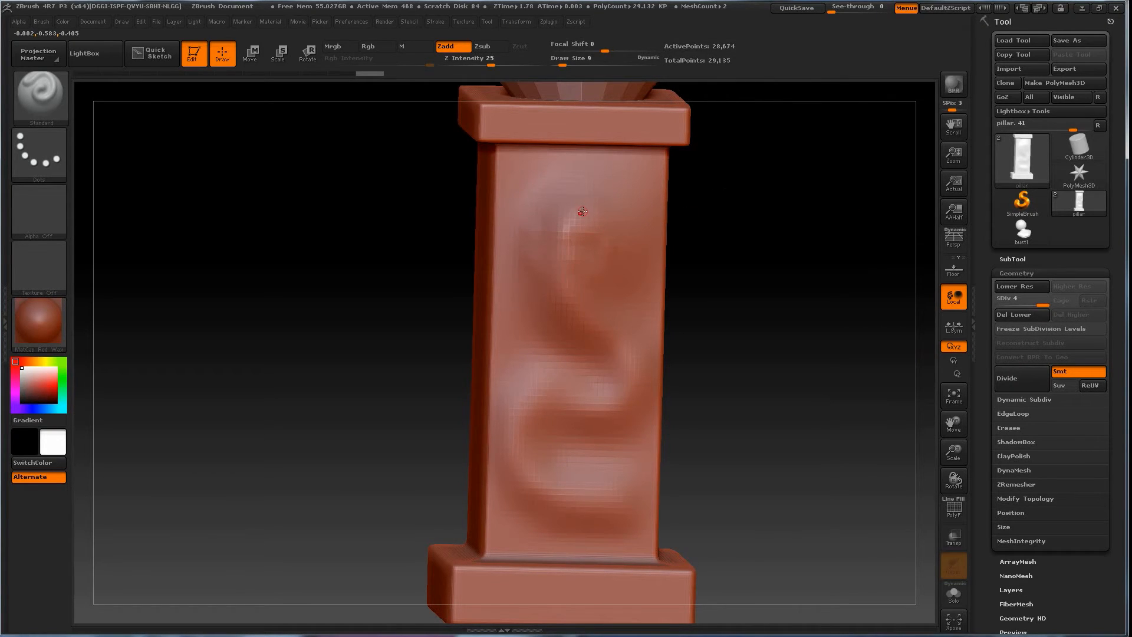
pyautogui.moveTo(593, 211)
pyautogui.mouseDown()
pyautogui.moveTo(564, 239)
pyautogui.moveTo(570, 289)
pyautogui.moveTo(516, 259)
pyautogui.moveTo(563, 310)
pyautogui.mouseUp()
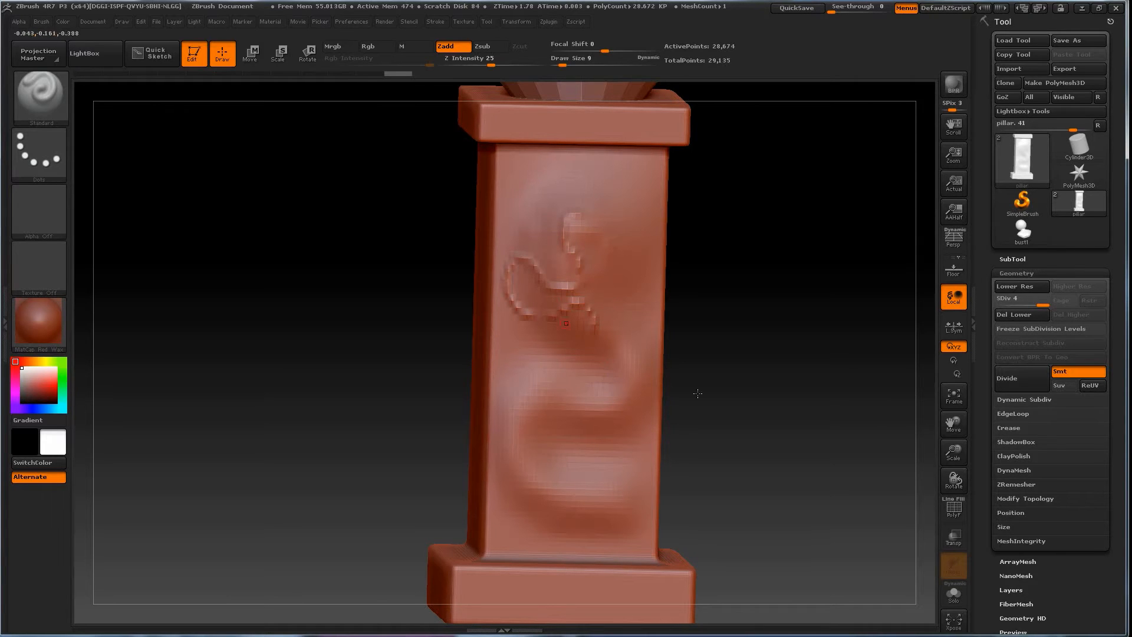
# Step: Divide the pillar up to subdivision level 6, sculpting thin curved strokes on the front face at levels 5 and 6
pyautogui.click(1032, 376)
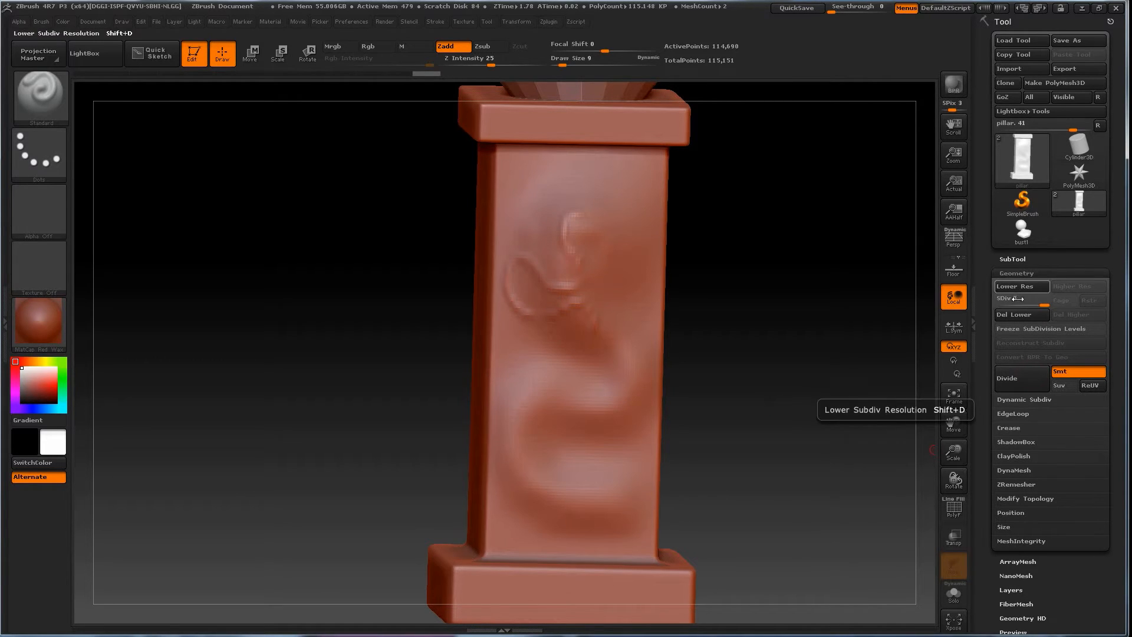
pyautogui.moveTo(610, 211)
pyautogui.mouseDown()
pyautogui.moveTo(630, 352)
pyautogui.moveTo(543, 355)
pyautogui.mouseUp()
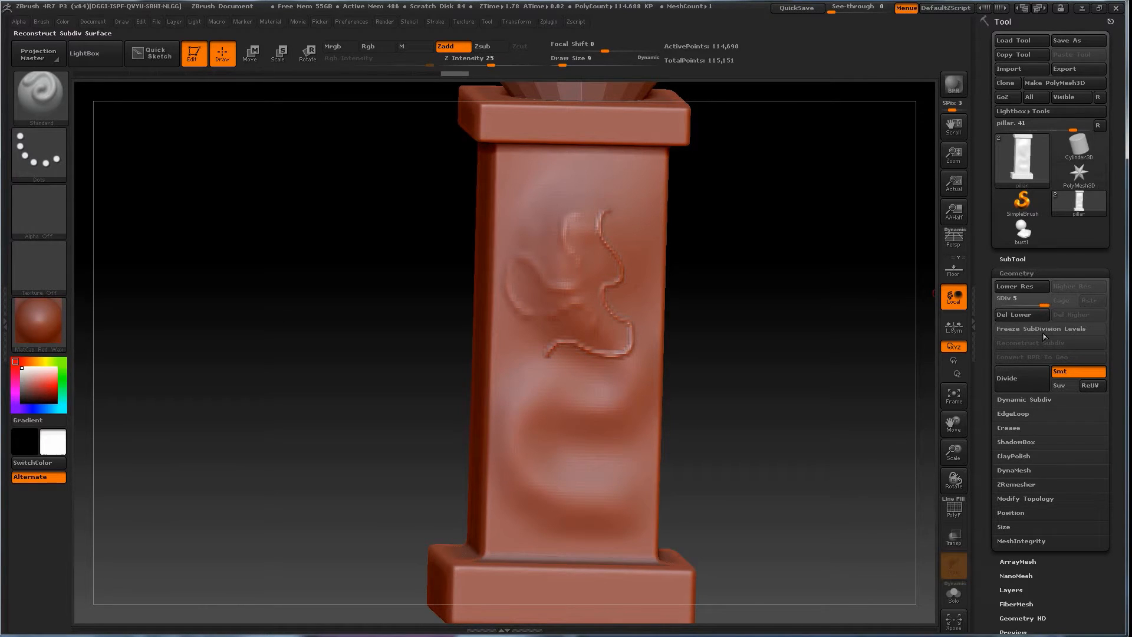
pyautogui.click(1025, 377)
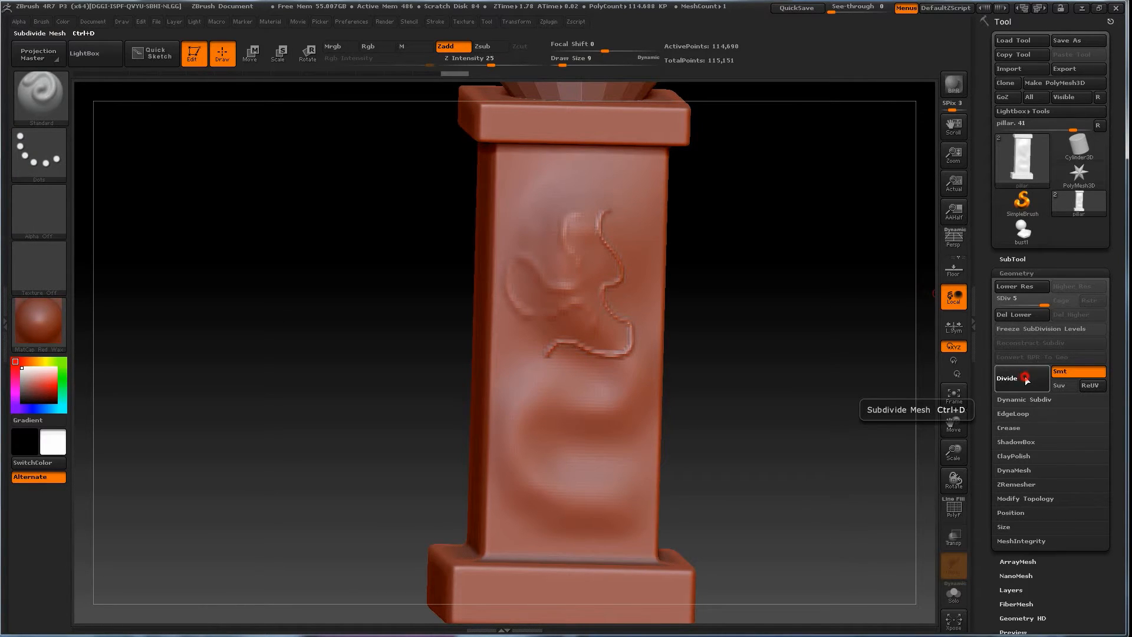
pyautogui.moveTo(596, 182); pyautogui.dragTo(562, 179)
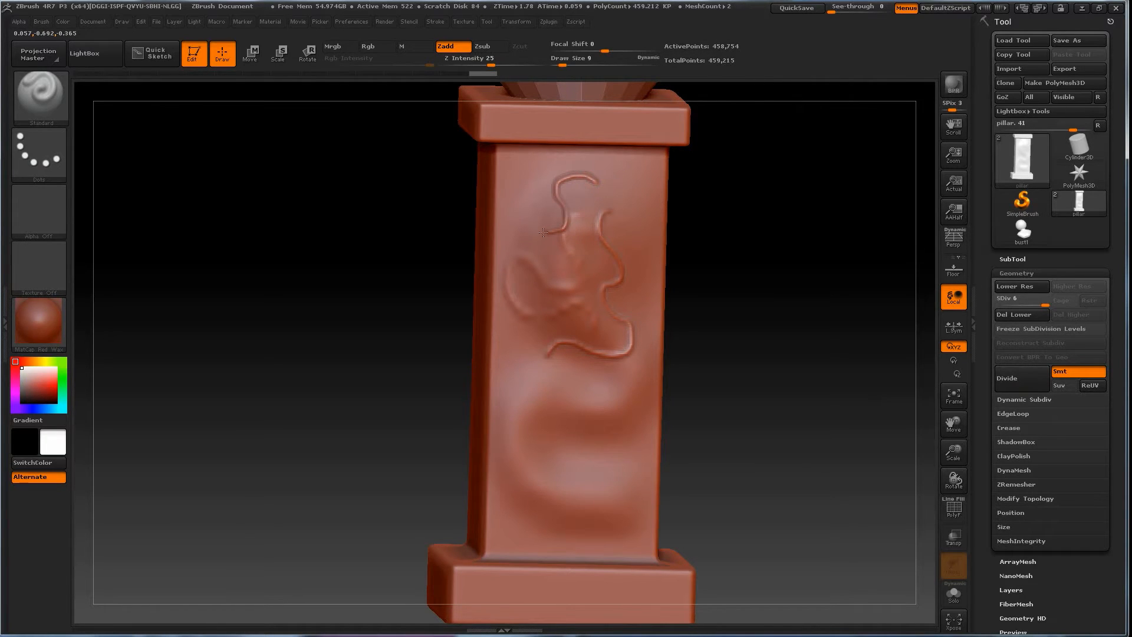
pyautogui.moveTo(551, 261)
pyautogui.mouseDown()
pyautogui.moveTo(596, 196)
pyautogui.moveTo(640, 190)
pyautogui.moveTo(649, 217)
pyautogui.mouseUp()
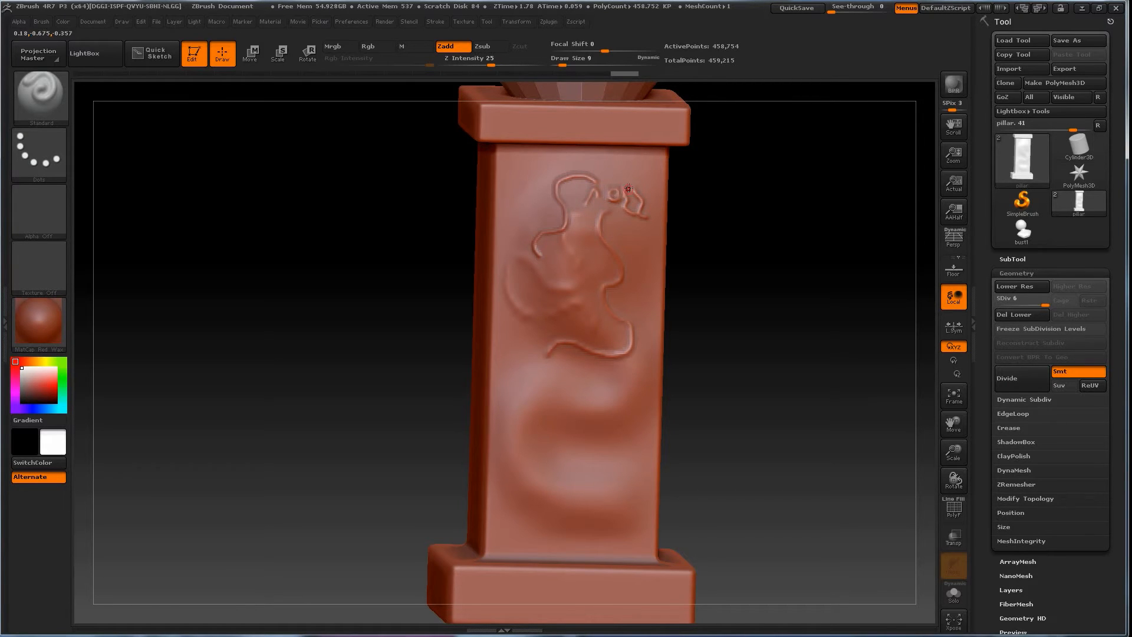
pyautogui.moveTo(611, 184)
pyautogui.mouseDown()
pyautogui.moveTo(633, 173)
pyautogui.moveTo(626, 204)
pyautogui.moveTo(606, 208)
pyautogui.mouseUp()
# Step: Lower the pillar to subdivision level 1, view the whole model, and raise it to level 2
pyautogui.moveTo(1045, 306); pyautogui.dragTo(1001, 309)
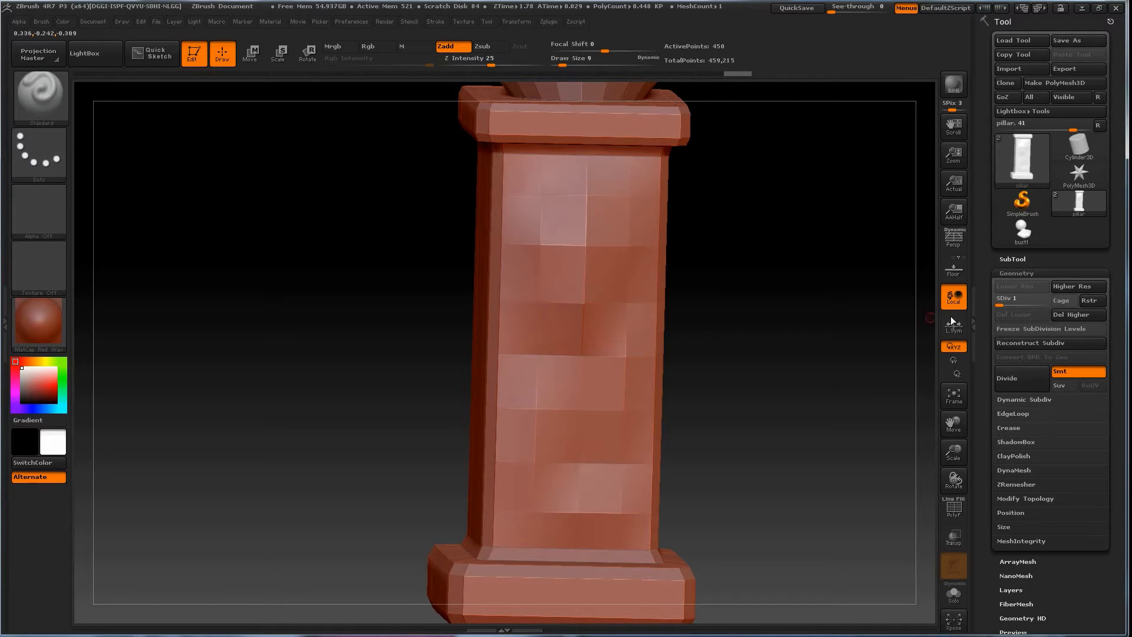
pyautogui.moveTo(783, 342); pyautogui.dragTo(667, 394)
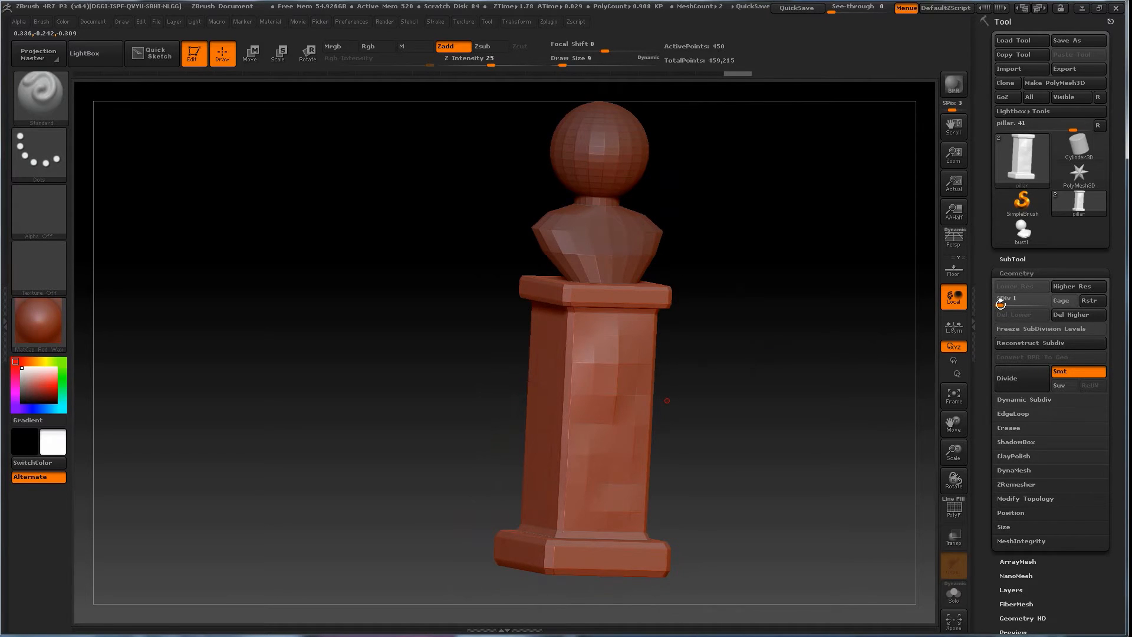
pyautogui.moveTo(870, 286); pyautogui.dragTo(877, 280)
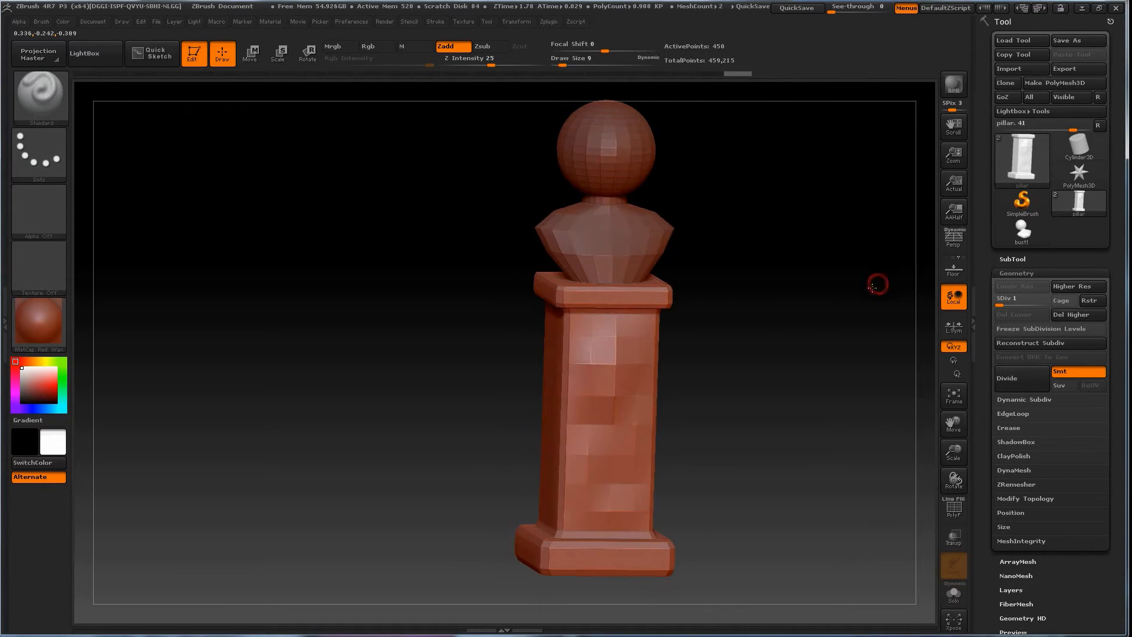
pyautogui.moveTo(1000, 304); pyautogui.dragTo(1009, 304)
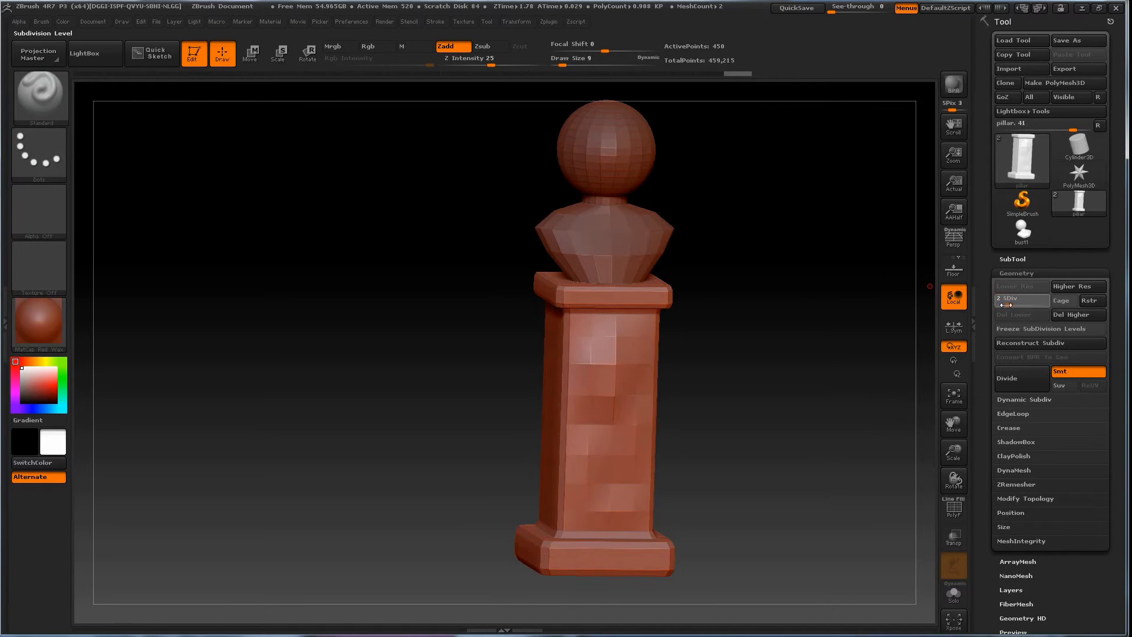
# Step: Sculpt Standard brush strokes on the pillar's plain side face and adjoining corner edge with draw size 31
pyautogui.moveTo(821, 356)
pyautogui.mouseDown()
pyautogui.moveTo(770, 383)
pyautogui.moveTo(778, 389)
pyautogui.moveTo(758, 407)
pyautogui.moveTo(657, 391)
pyautogui.mouseUp()
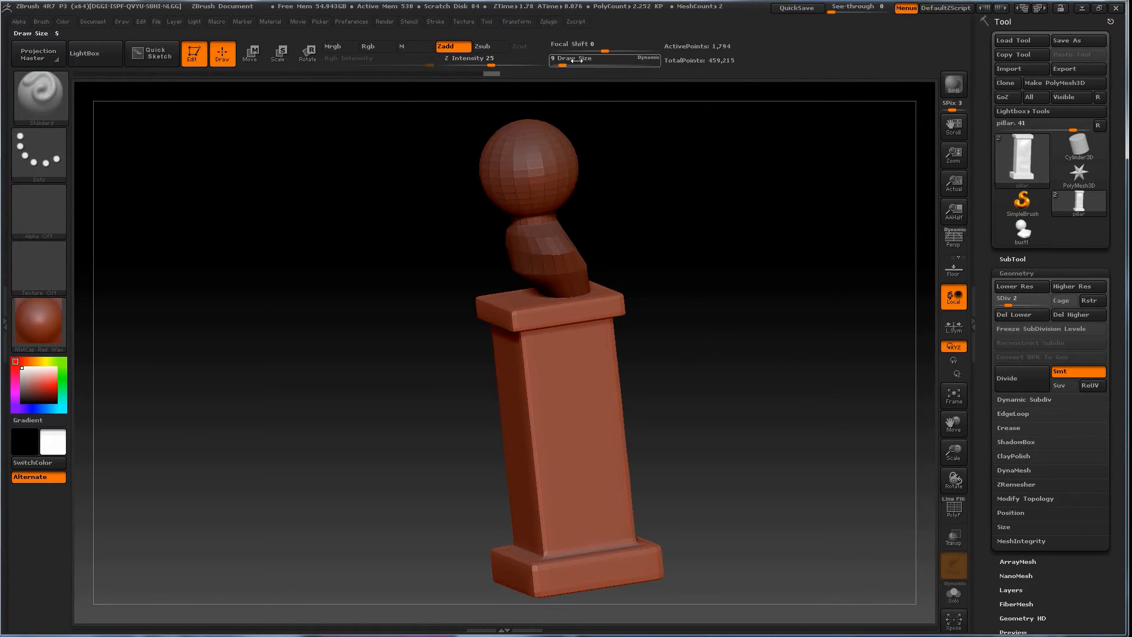
pyautogui.moveTo(567, 62); pyautogui.dragTo(573, 86)
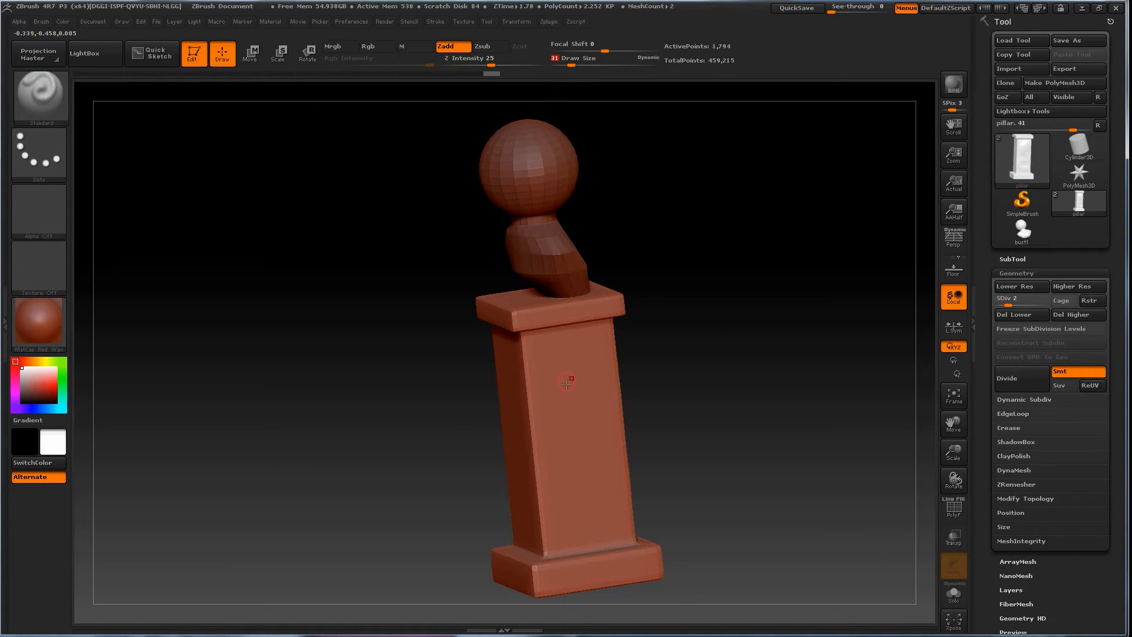
pyautogui.moveTo(564, 395); pyautogui.dragTo(577, 455)
pyautogui.hotkey('ctrl', 'z')
pyautogui.moveTo(541, 460); pyautogui.dragTo(536, 464)
pyautogui.moveTo(666, 451); pyautogui.dragTo(583, 469)
pyautogui.moveTo(537, 438); pyautogui.dragTo(543, 464)
pyautogui.moveTo(725, 480)
pyautogui.mouseDown()
pyautogui.moveTo(674, 470)
pyautogui.moveTo(568, 373)
pyautogui.moveTo(584, 420)
pyautogui.mouseUp()
pyautogui.moveTo(741, 452); pyautogui.dragTo(756, 442)
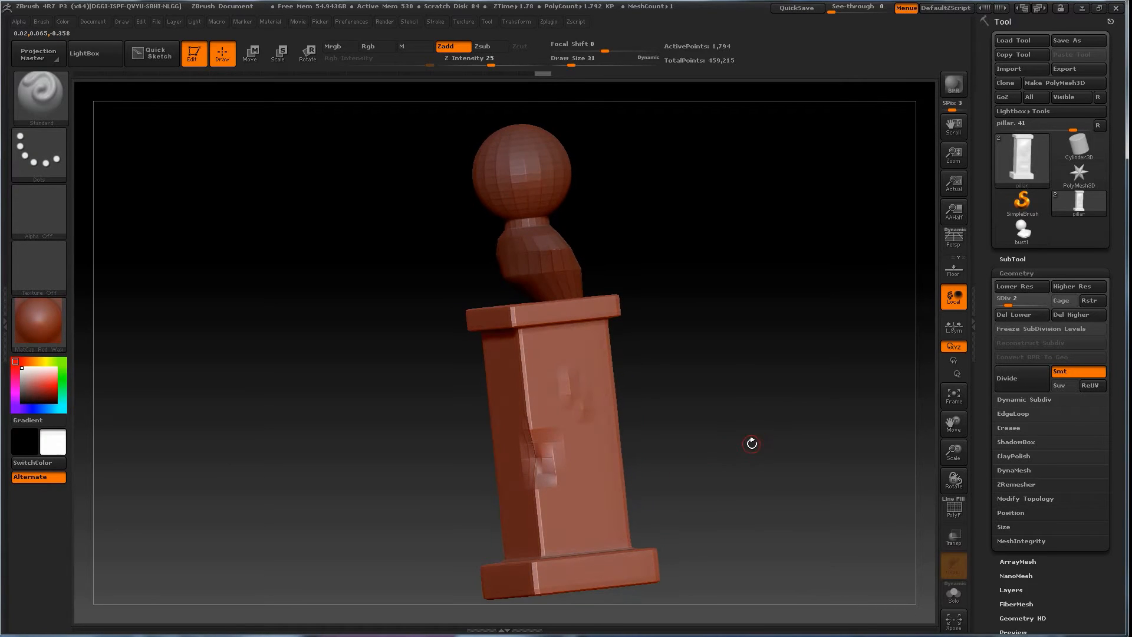
# Step: Smooth the strokes on the pillar's side face and around the dent on its corner edge
pyautogui.keyDown('shift'); pyautogui.moveTo(580, 406); pyautogui.dragTo(570, 366); pyautogui.keyUp('shift')
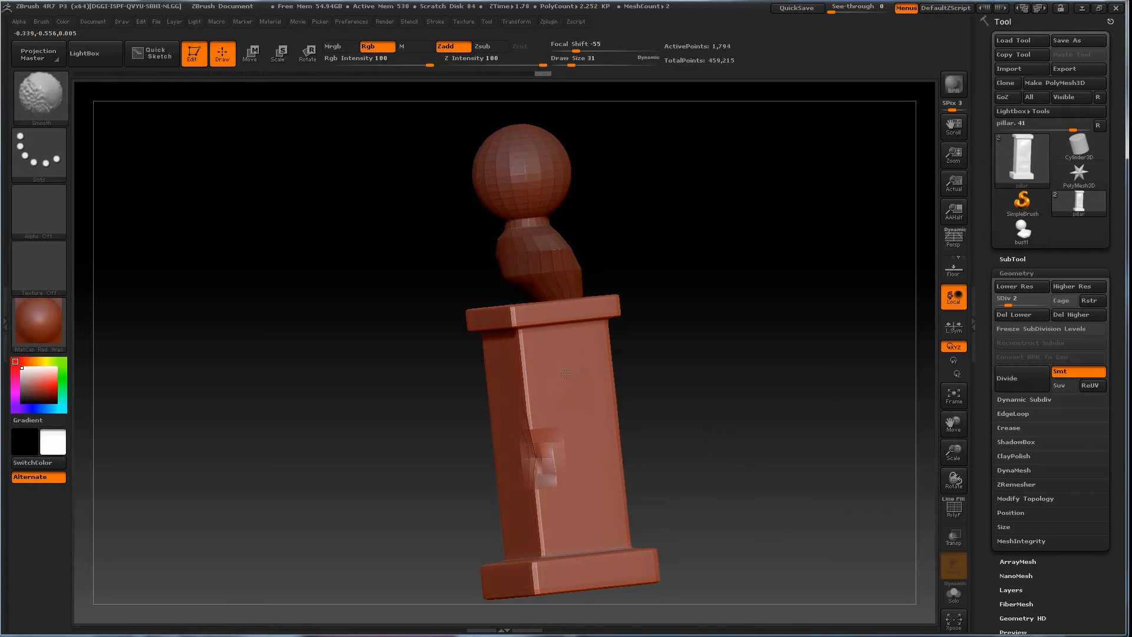
pyautogui.moveTo(724, 459)
pyautogui.mouseDown()
pyautogui.moveTo(710, 462)
pyautogui.moveTo(730, 460)
pyautogui.mouseUp()
pyautogui.keyDown('shift'); pyautogui.moveTo(543, 457); pyautogui.dragTo(547, 462); pyautogui.keyUp('shift')
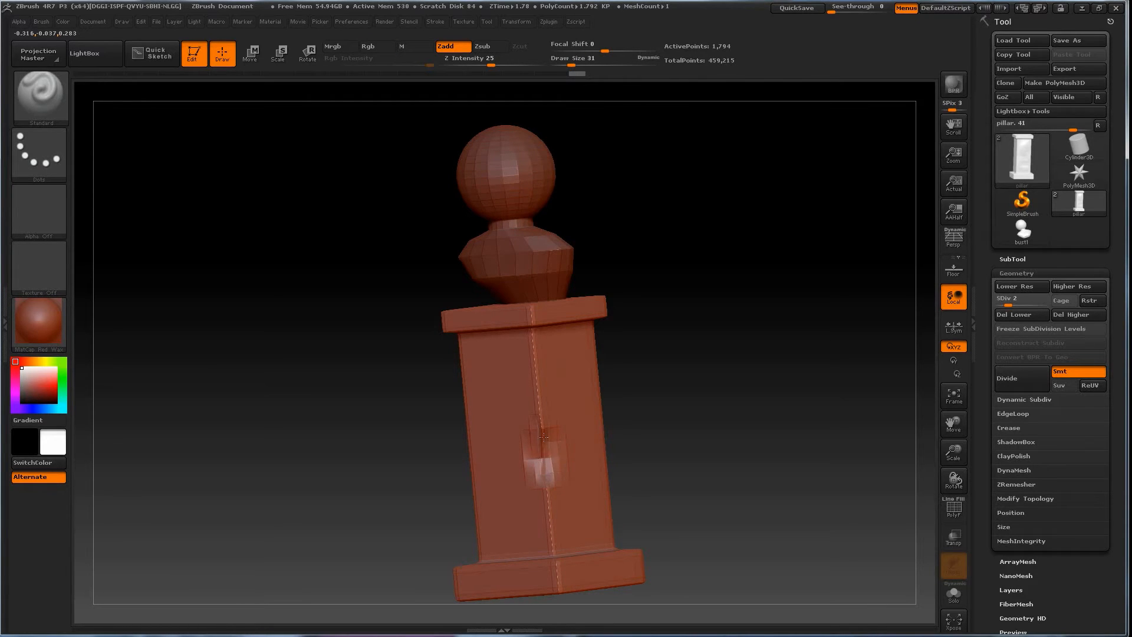
pyautogui.keyDown('shift'); pyautogui.moveTo(537, 471); pyautogui.dragTo(552, 454); pyautogui.keyUp('shift')
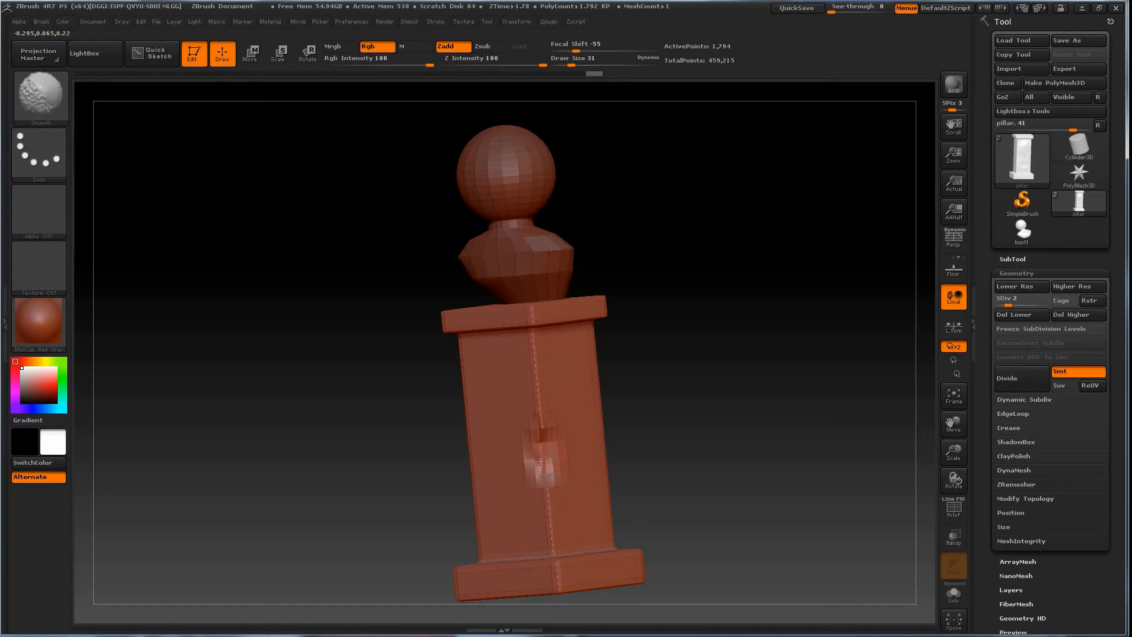
# Step: Check the corner edge from several angles and sculpt more Standard brush strokes on the side face beside it
pyautogui.moveTo(672, 480); pyautogui.dragTo(691, 468)
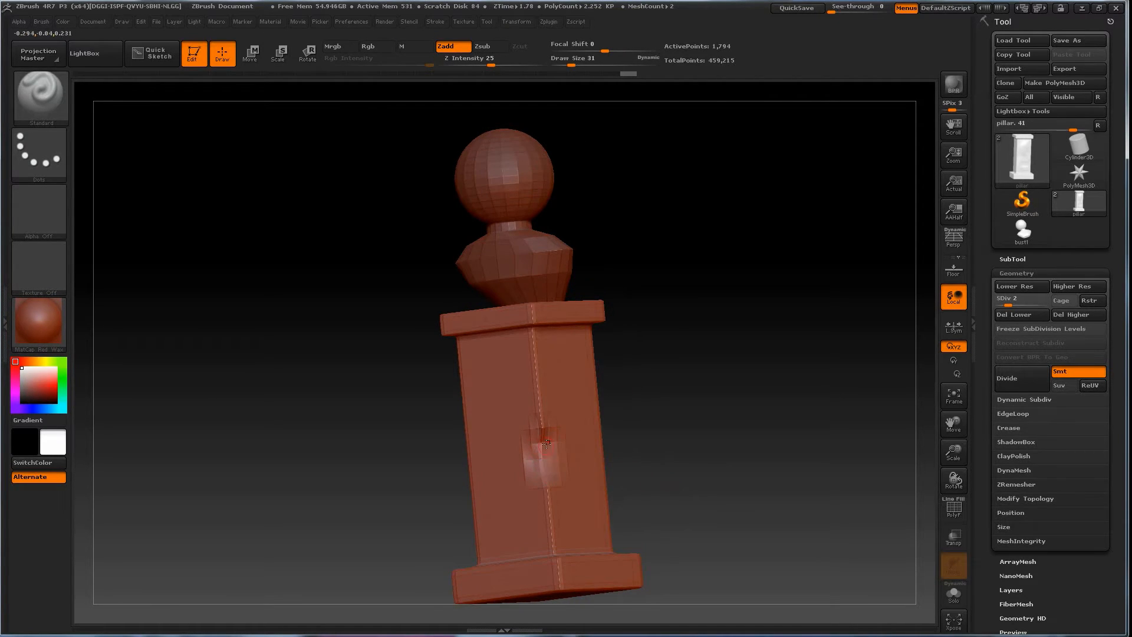
pyautogui.moveTo(677, 472); pyautogui.dragTo(631, 478)
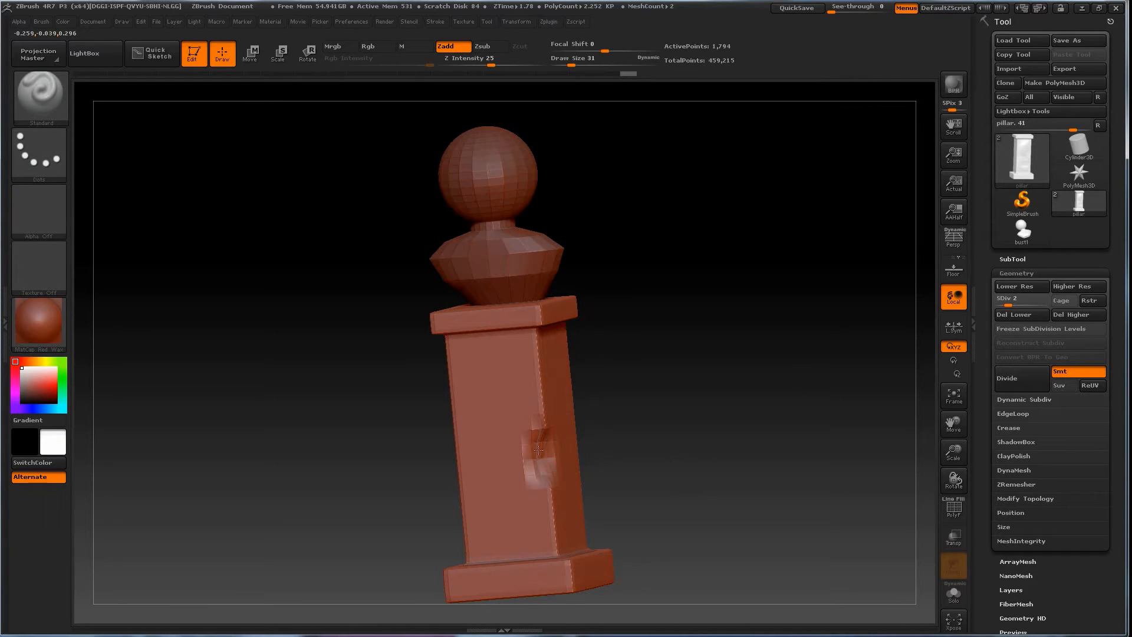
pyautogui.moveTo(726, 490); pyautogui.dragTo(695, 497)
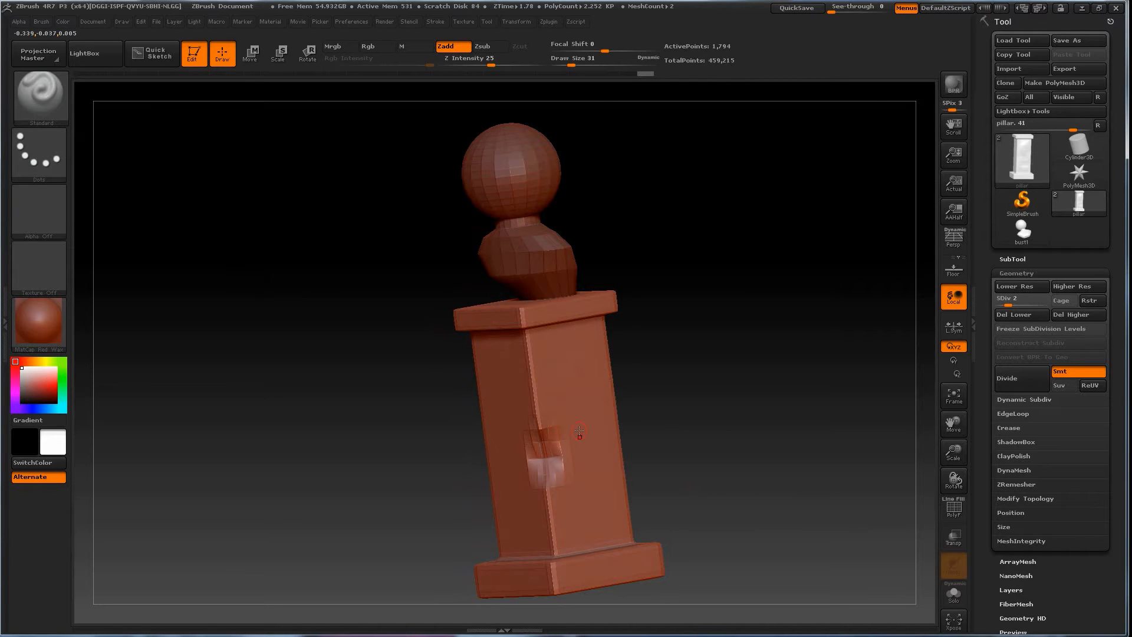
pyautogui.moveTo(680, 437); pyautogui.dragTo(682, 462)
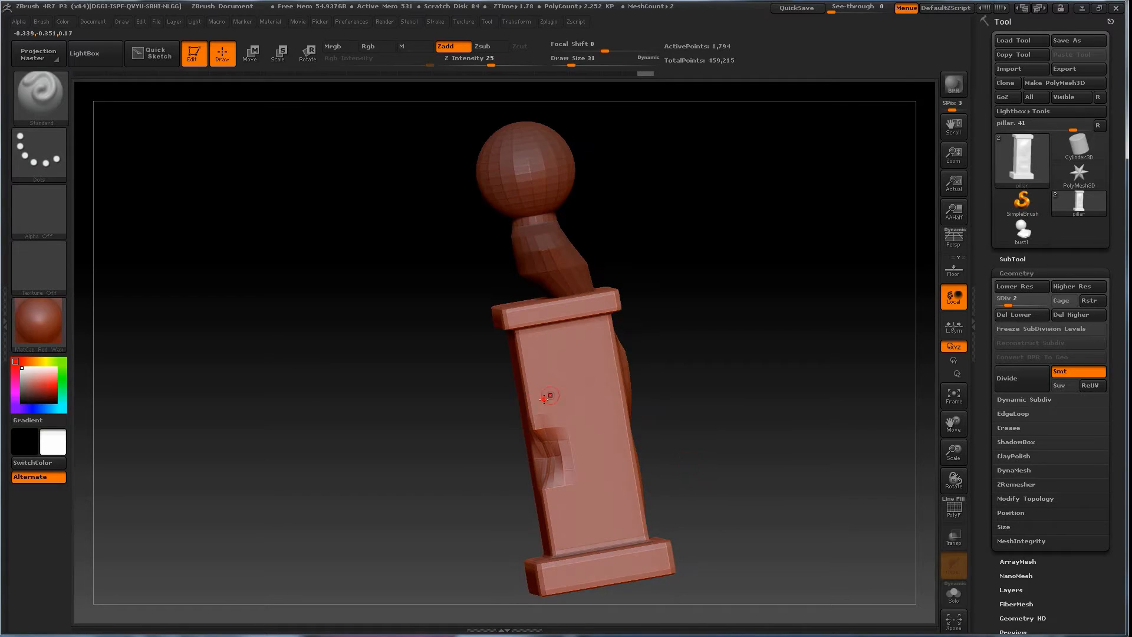
pyautogui.moveTo(547, 411); pyautogui.dragTo(558, 409)
pyautogui.moveTo(581, 369); pyautogui.dragTo(591, 377)
pyautogui.moveTo(581, 457)
pyautogui.mouseDown()
pyautogui.moveTo(599, 437)
pyautogui.moveTo(591, 458)
pyautogui.moveTo(583, 429)
pyautogui.mouseUp()
pyautogui.moveTo(719, 454); pyautogui.dragTo(663, 441)
# Step: Raise the pillar to subdivision level 3 and build up rounded lumps across the side face and corner edge
pyautogui.click(1018, 303)
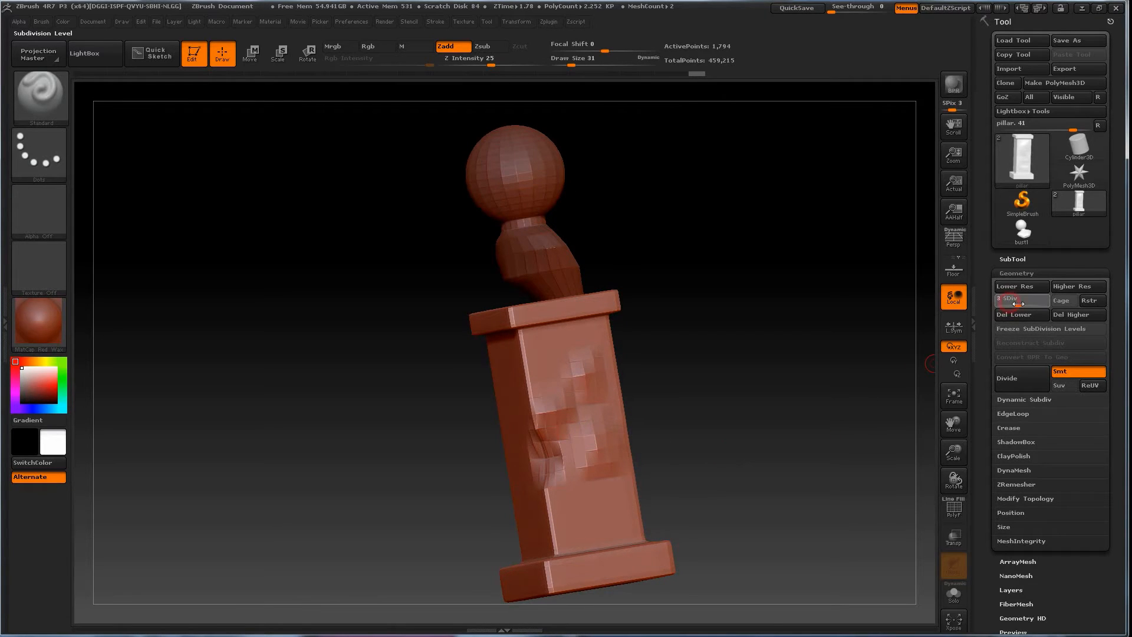
pyautogui.moveTo(584, 437)
pyautogui.mouseDown()
pyautogui.moveTo(587, 461)
pyautogui.moveTo(607, 464)
pyautogui.moveTo(599, 448)
pyautogui.mouseUp()
pyautogui.moveTo(576, 356)
pyautogui.mouseDown()
pyautogui.moveTo(603, 391)
pyautogui.moveTo(609, 365)
pyautogui.moveTo(594, 372)
pyautogui.mouseUp()
pyautogui.moveTo(556, 412)
pyautogui.mouseDown()
pyautogui.moveTo(557, 390)
pyautogui.moveTo(557, 450)
pyautogui.mouseUp()
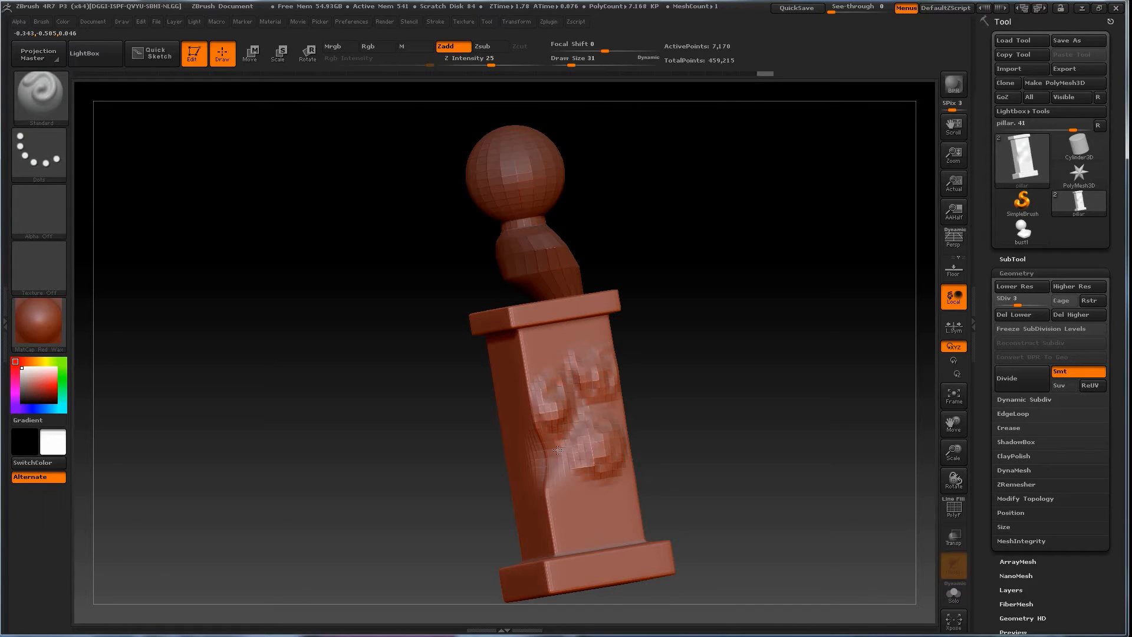
pyautogui.moveTo(585, 412); pyautogui.dragTo(589, 409)
pyautogui.moveTo(569, 372)
pyautogui.mouseDown()
pyautogui.moveTo(547, 368)
pyautogui.moveTo(584, 334)
pyautogui.moveTo(554, 372)
pyautogui.moveTo(576, 441)
pyautogui.moveTo(587, 414)
pyautogui.mouseUp()
pyautogui.moveTo(761, 466); pyautogui.dragTo(712, 485)
pyautogui.moveTo(571, 397); pyautogui.dragTo(568, 443)
pyautogui.moveTo(795, 465); pyautogui.dragTo(787, 463)
pyautogui.moveTo(778, 417); pyautogui.dragTo(741, 414)
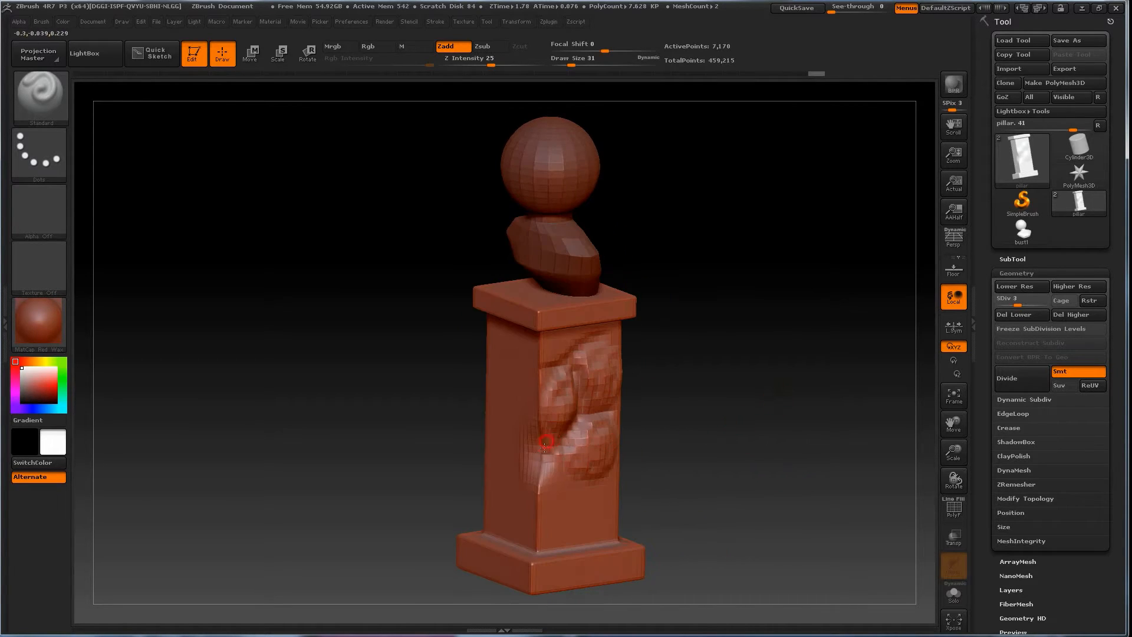
pyautogui.moveTo(740, 465); pyautogui.dragTo(725, 472)
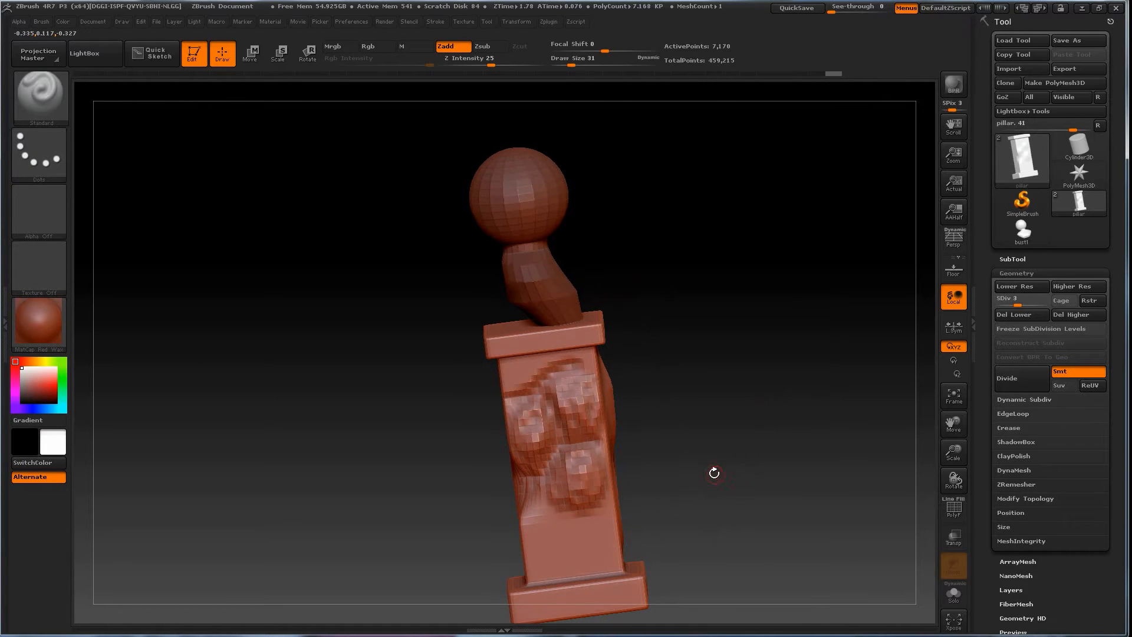
# Step: Switch the sculpting brush from Standard to Layer
pyautogui.click(53, 100)
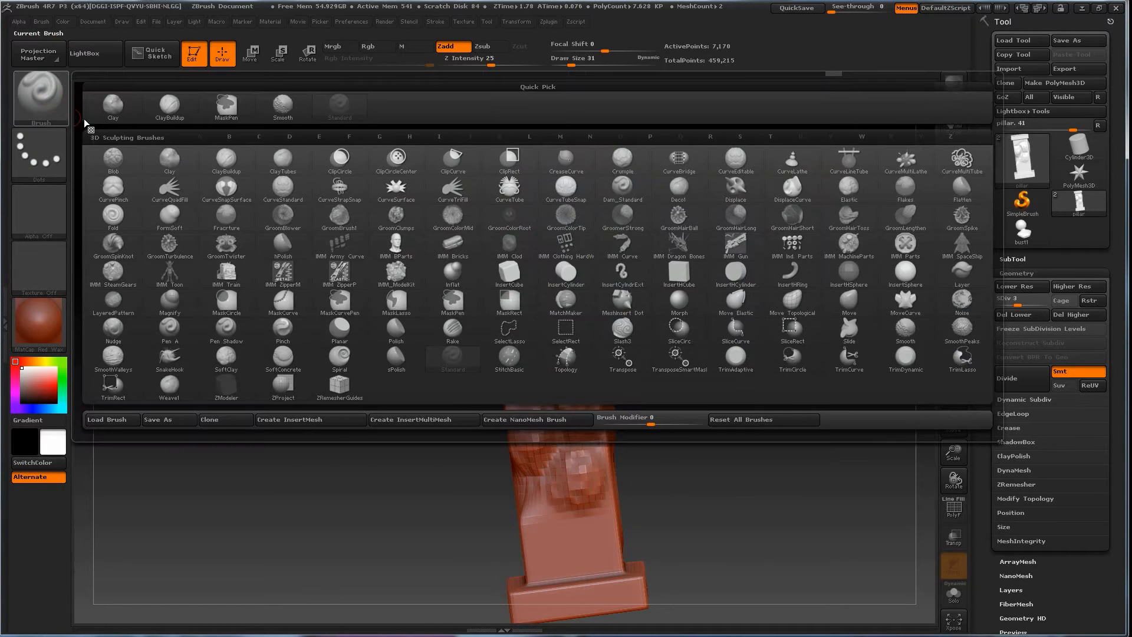
pyautogui.click(531, 339)
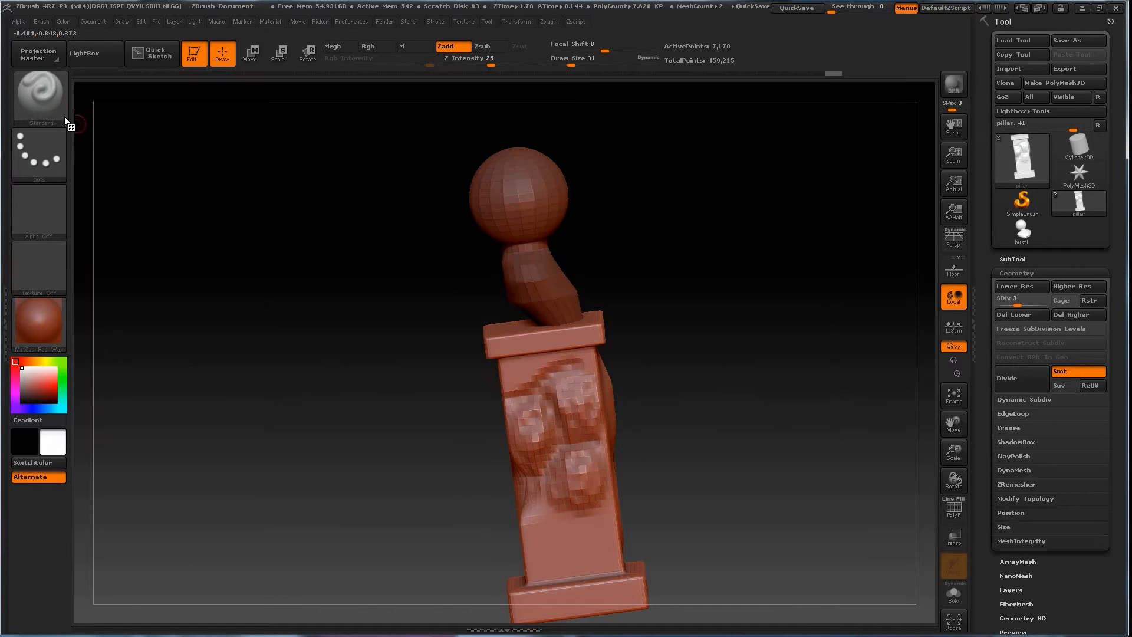
pyautogui.click(41, 100)
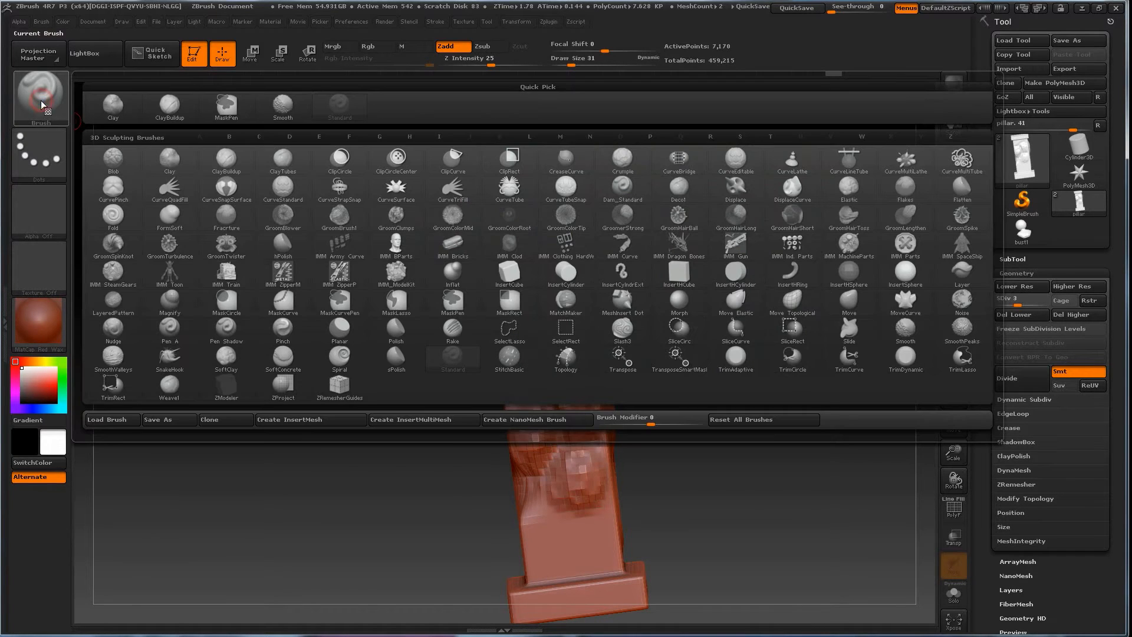
pyautogui.click(968, 274)
# Step: Raise the pillar to subdivision level 4 and sculpt crossing Layer brush strokes on the opposite, untouched side face
pyautogui.moveTo(743, 436); pyautogui.dragTo(688, 460)
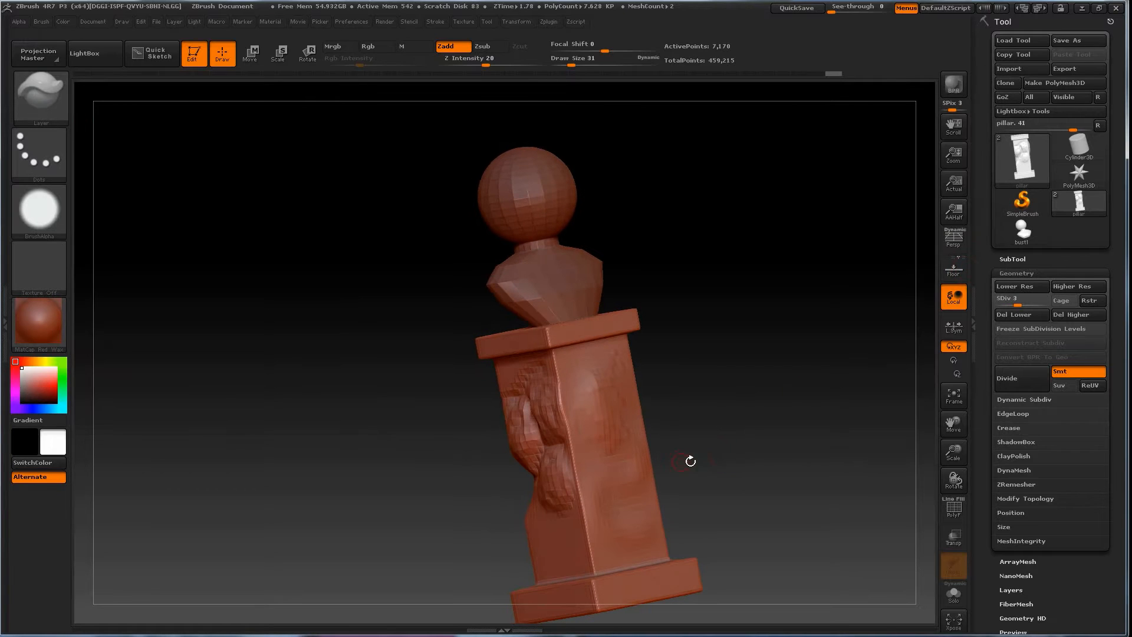
pyautogui.click(1023, 304)
pyautogui.moveTo(811, 407); pyautogui.dragTo(508, 429)
pyautogui.moveTo(508, 383); pyautogui.dragTo(503, 464)
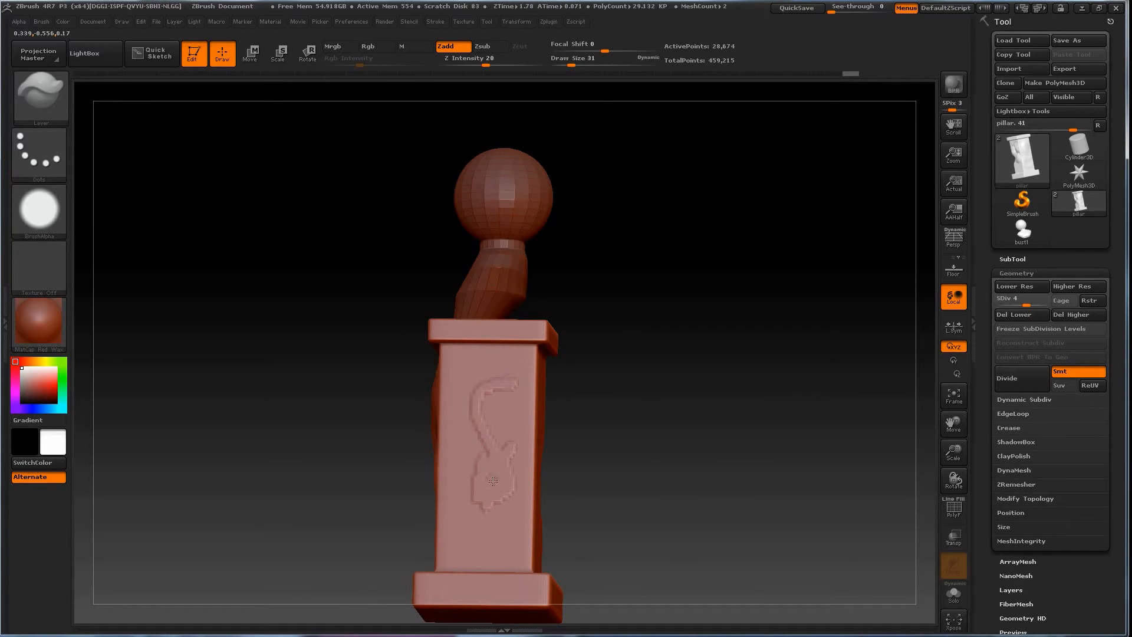
pyautogui.moveTo(493, 475); pyautogui.dragTo(494, 470)
pyautogui.moveTo(519, 403); pyautogui.dragTo(510, 435)
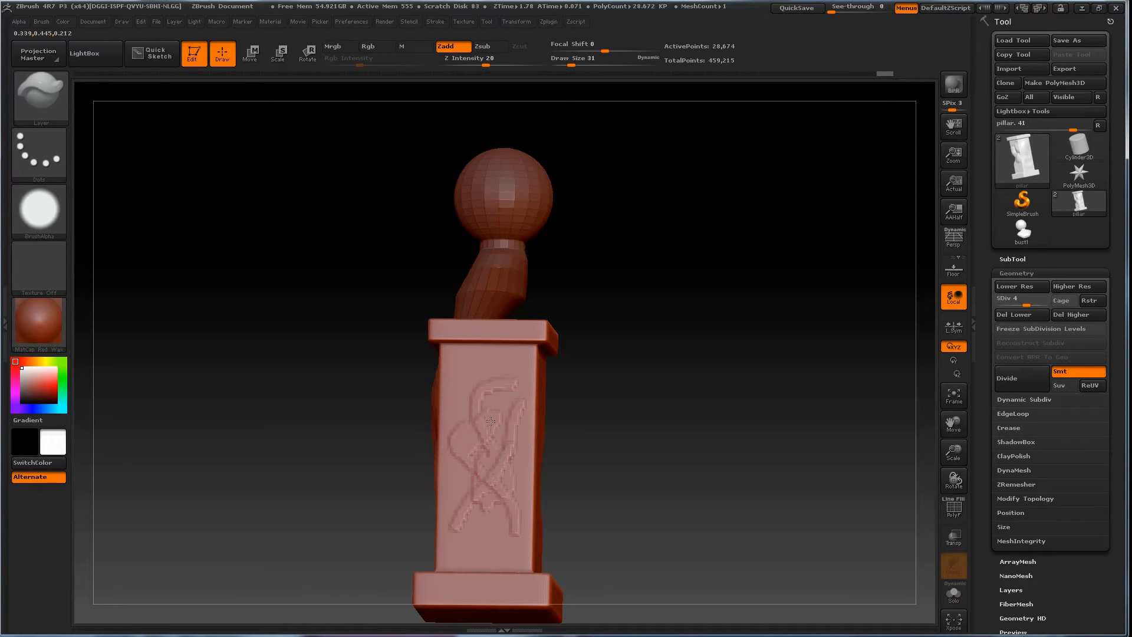
# Step: Switch to the Move brush at draw size 94 and pull a pointed bump outward from the pillar's side edge
pyautogui.click(53, 102)
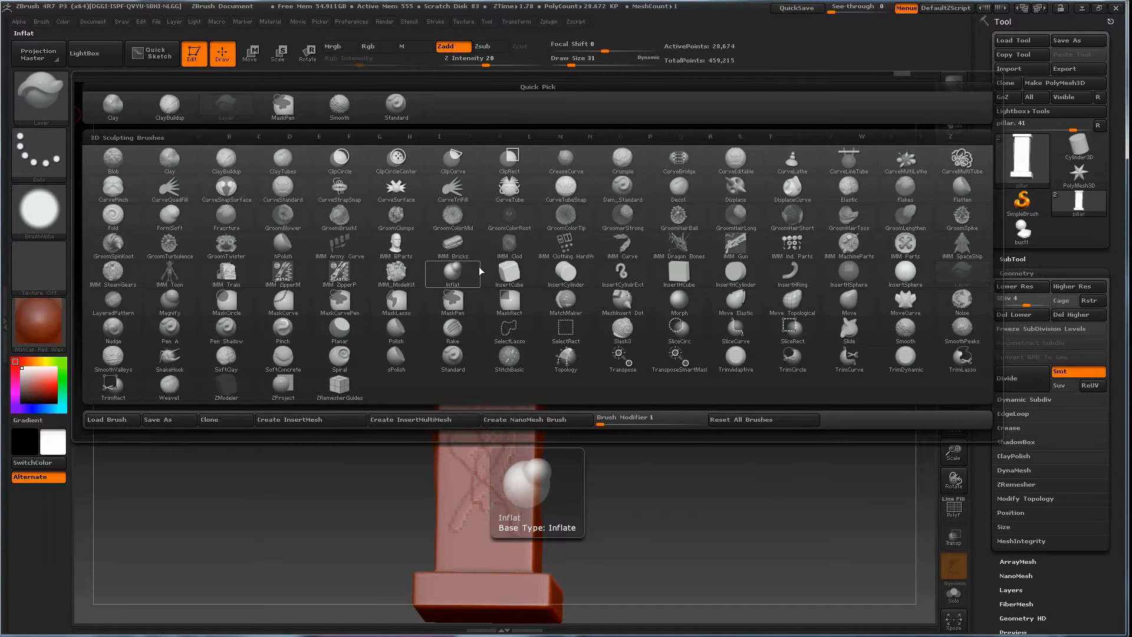
pyautogui.press('m')
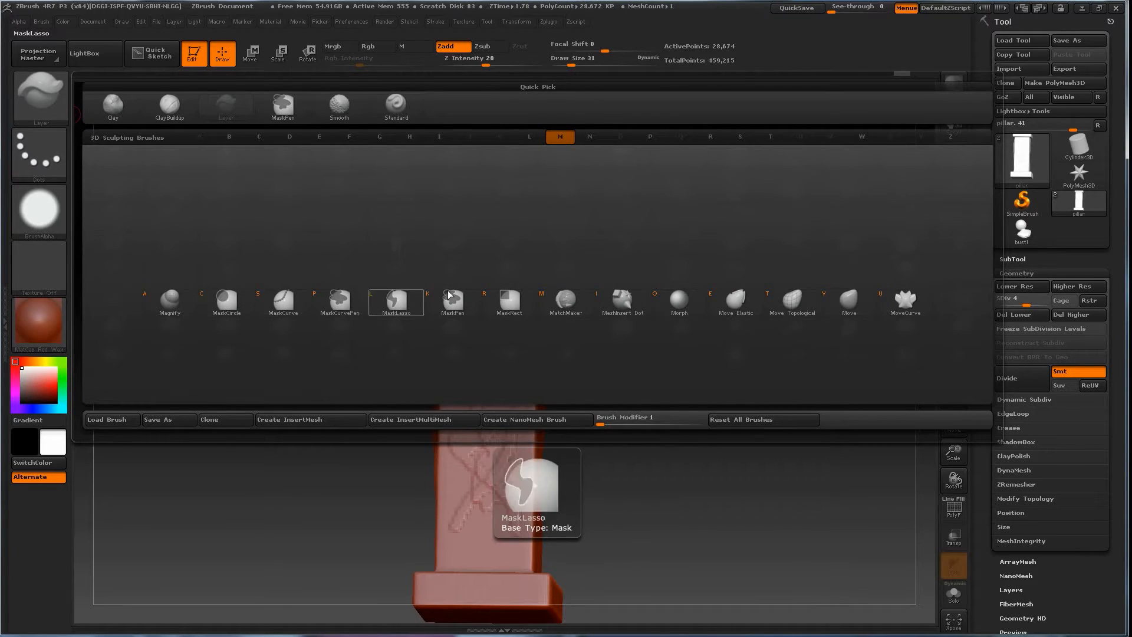
pyautogui.click(841, 303)
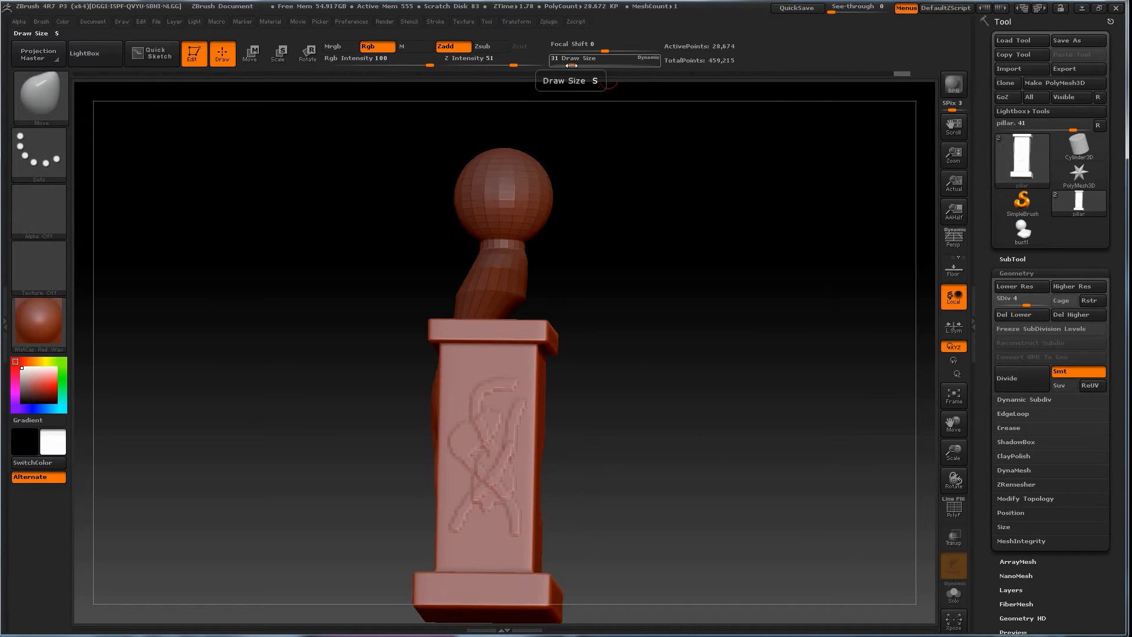
pyautogui.moveTo(568, 65); pyautogui.dragTo(585, 65)
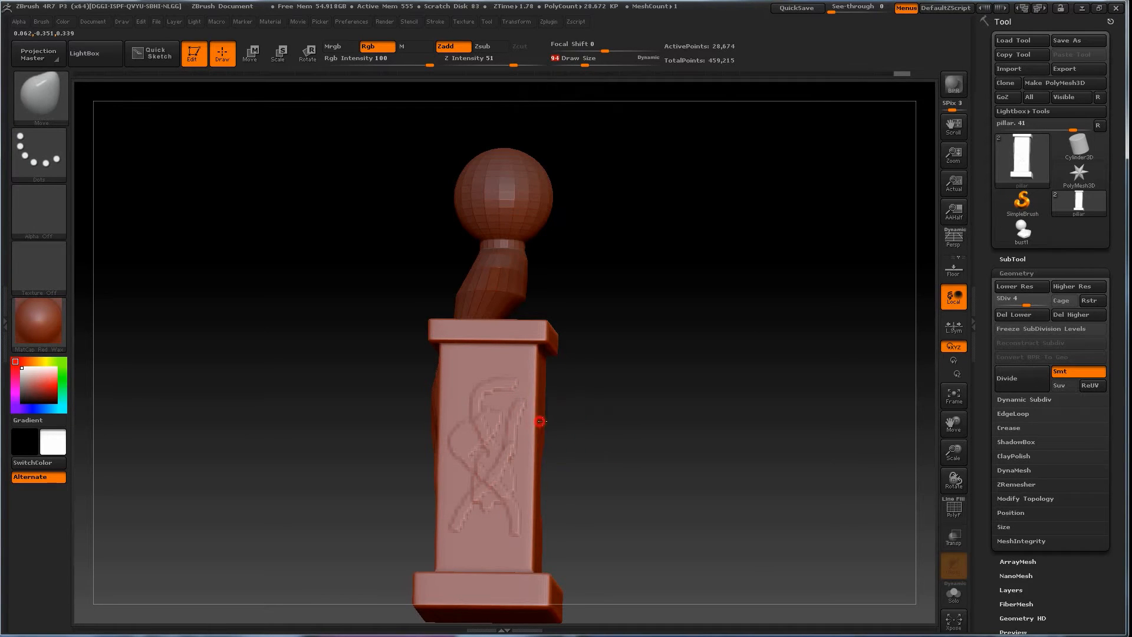
pyautogui.moveTo(649, 458)
pyautogui.mouseDown()
pyautogui.moveTo(638, 467)
pyautogui.moveTo(655, 468)
pyautogui.moveTo(646, 461)
pyautogui.mouseUp()
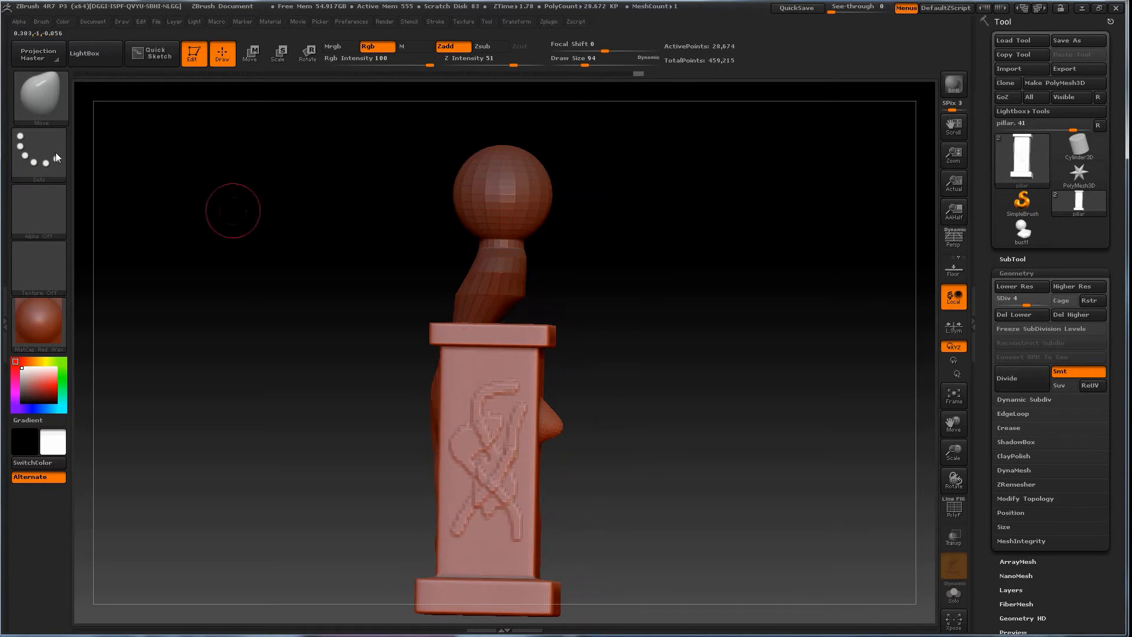
# Step: Switch to the Magnify brush and apply it over the crossing relief strokes on the pillar's side face
pyautogui.click(35, 93)
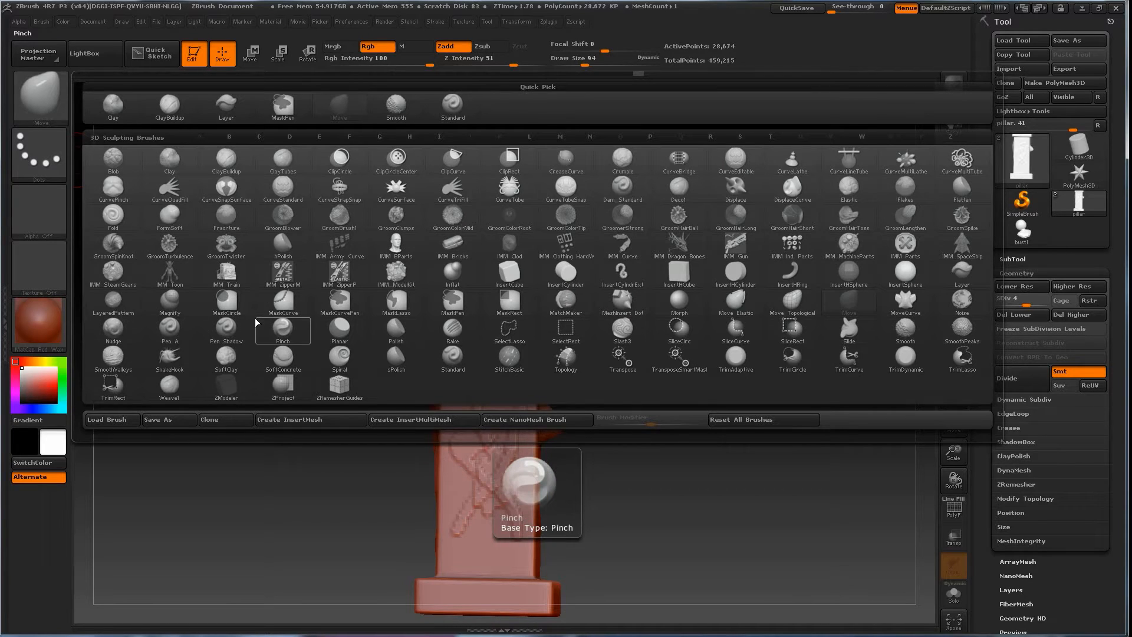
pyautogui.press('m')
pyautogui.click(179, 306)
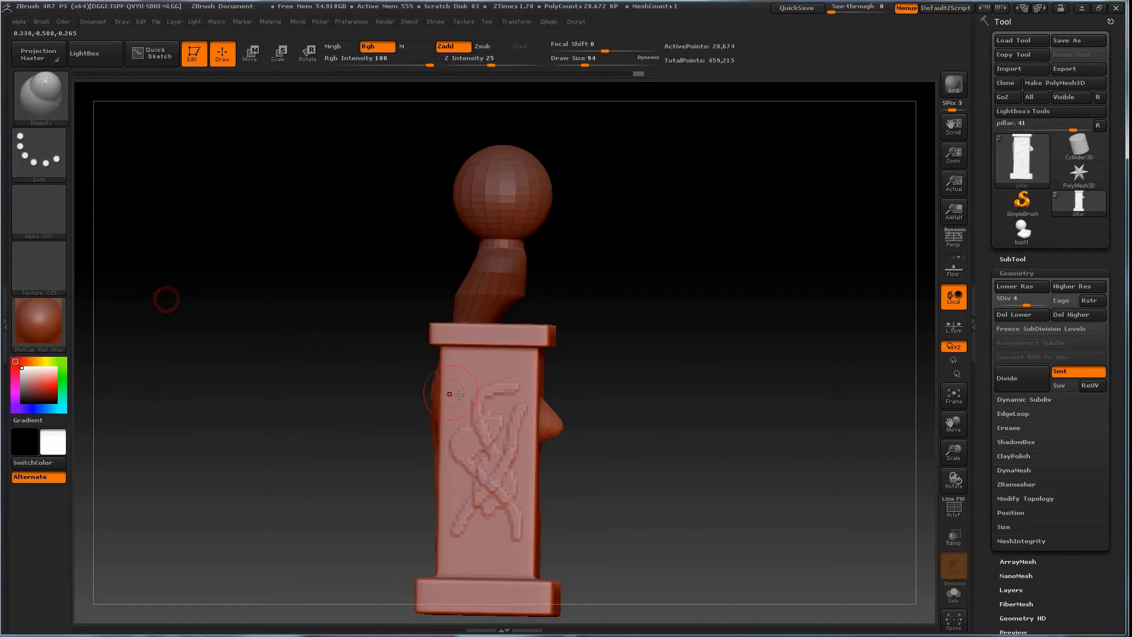
pyautogui.moveTo(486, 413); pyautogui.dragTo(486, 406)
# Step: Raise the pillar to subdivision level 6 and check the lumpy side face
pyautogui.moveTo(677, 414)
pyautogui.mouseDown()
pyautogui.moveTo(726, 410)
pyautogui.moveTo(663, 404)
pyautogui.moveTo(653, 386)
pyautogui.moveTo(687, 391)
pyautogui.moveTo(645, 391)
pyautogui.moveTo(659, 405)
pyautogui.mouseUp()
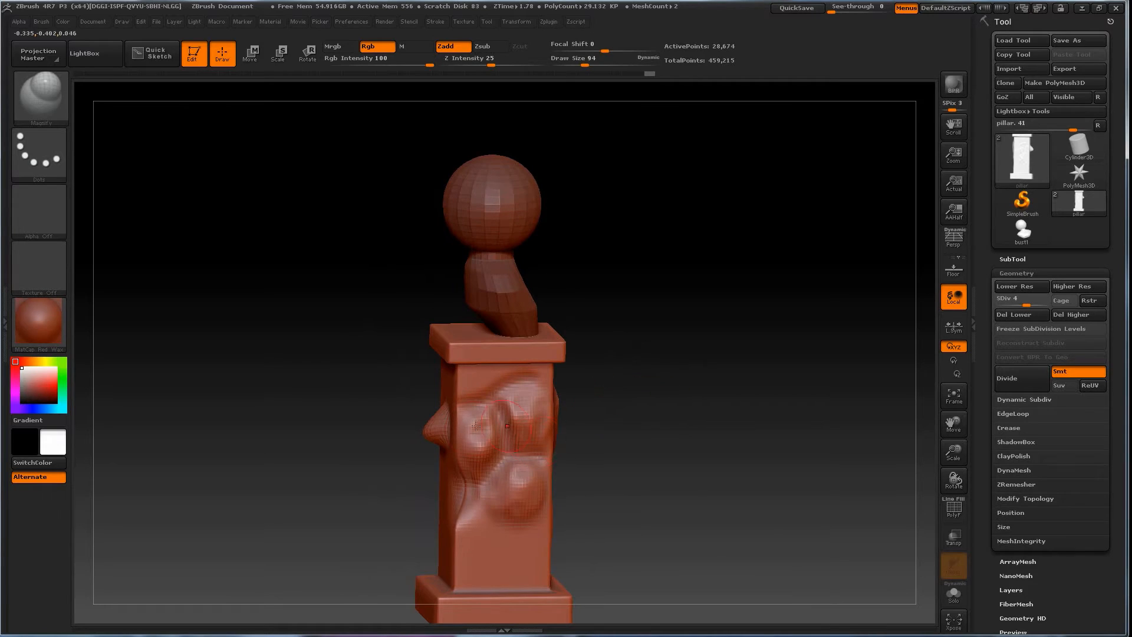
pyautogui.moveTo(632, 460); pyautogui.dragTo(699, 412)
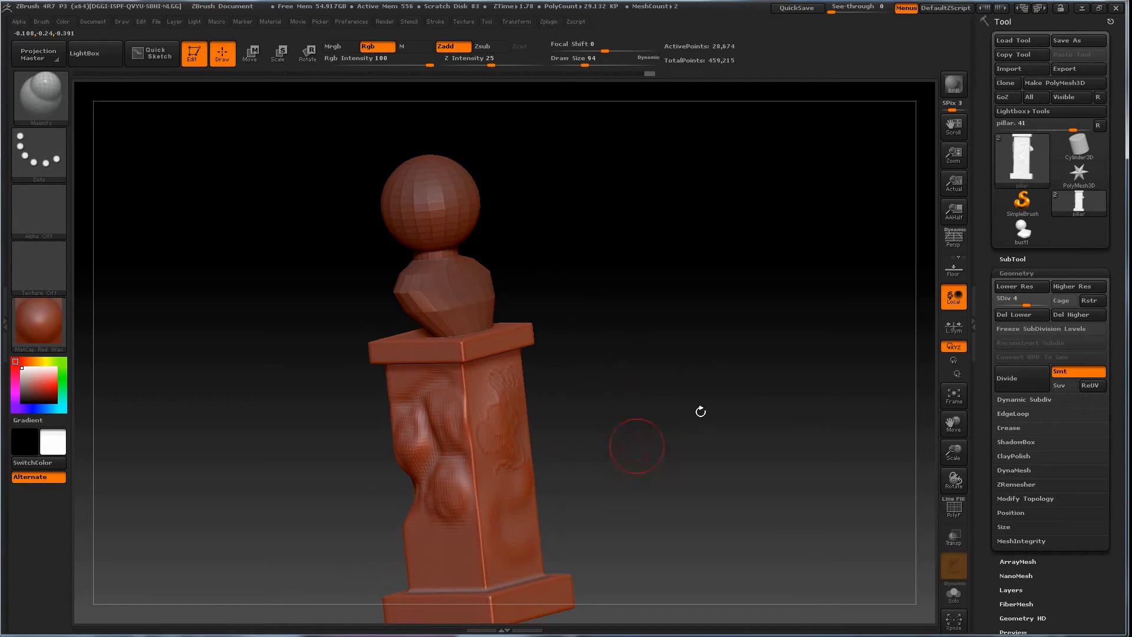
pyautogui.click(1044, 305)
pyautogui.moveTo(647, 412); pyautogui.dragTo(652, 397)
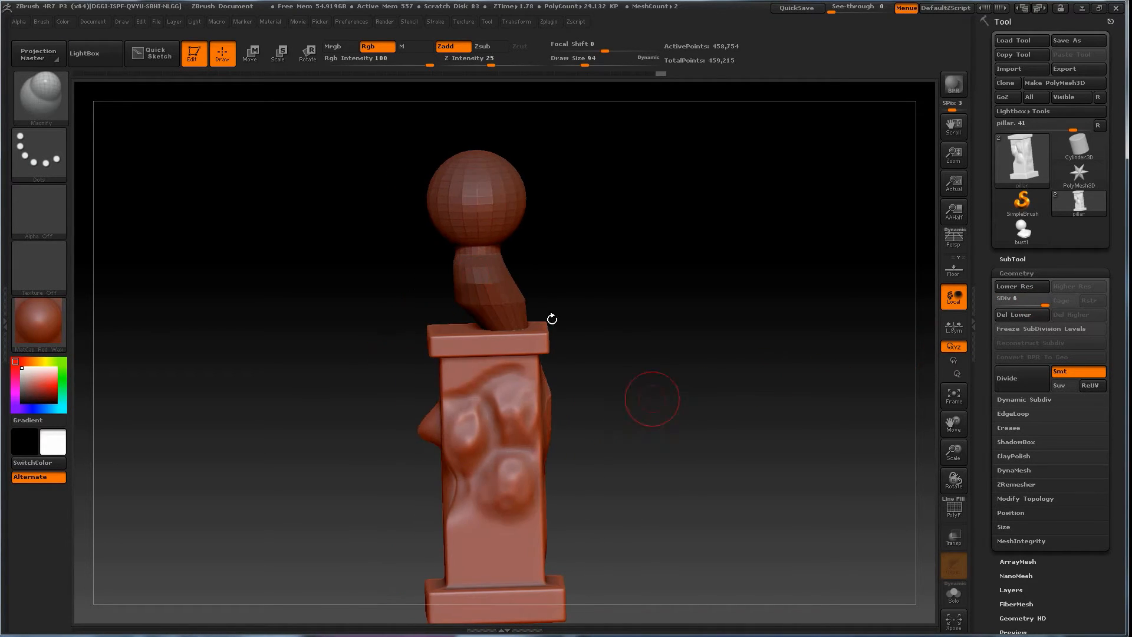
# Step: Set up the Standard brush with the Color Spray stroke, test it on the lumpy side face, and undo the test
pyautogui.click(47, 106)
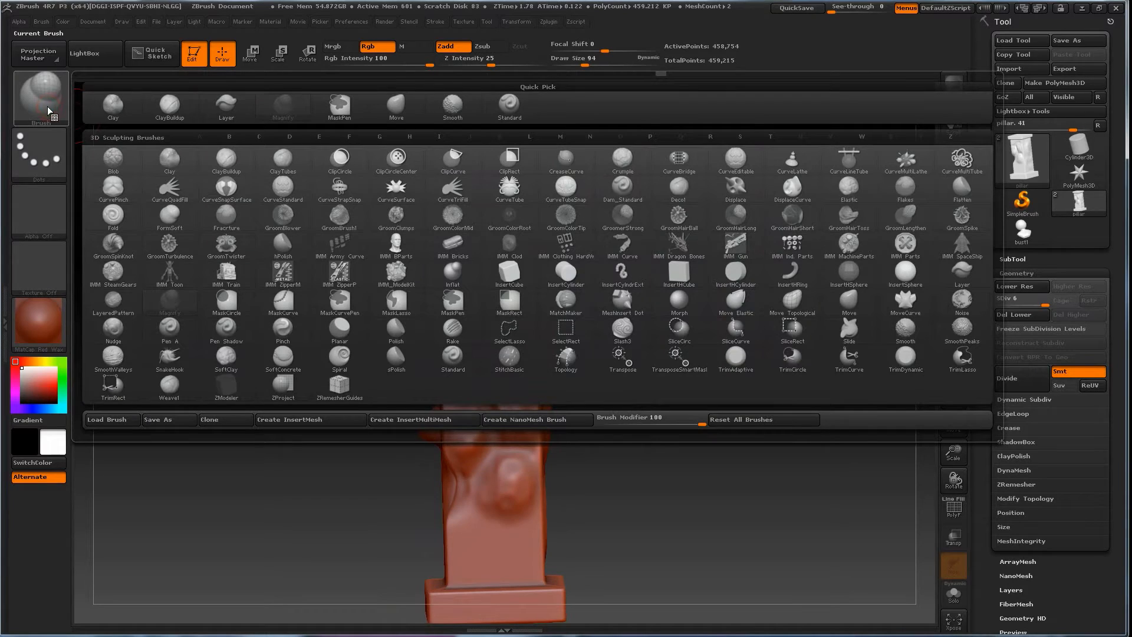
pyautogui.click(493, 109)
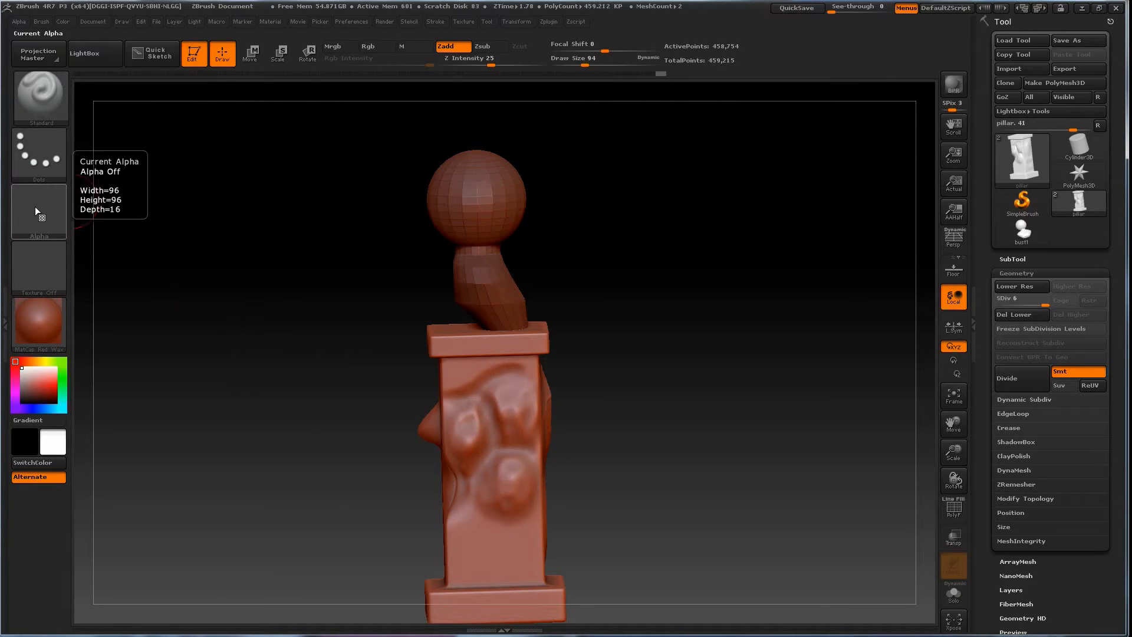
pyautogui.click(43, 170)
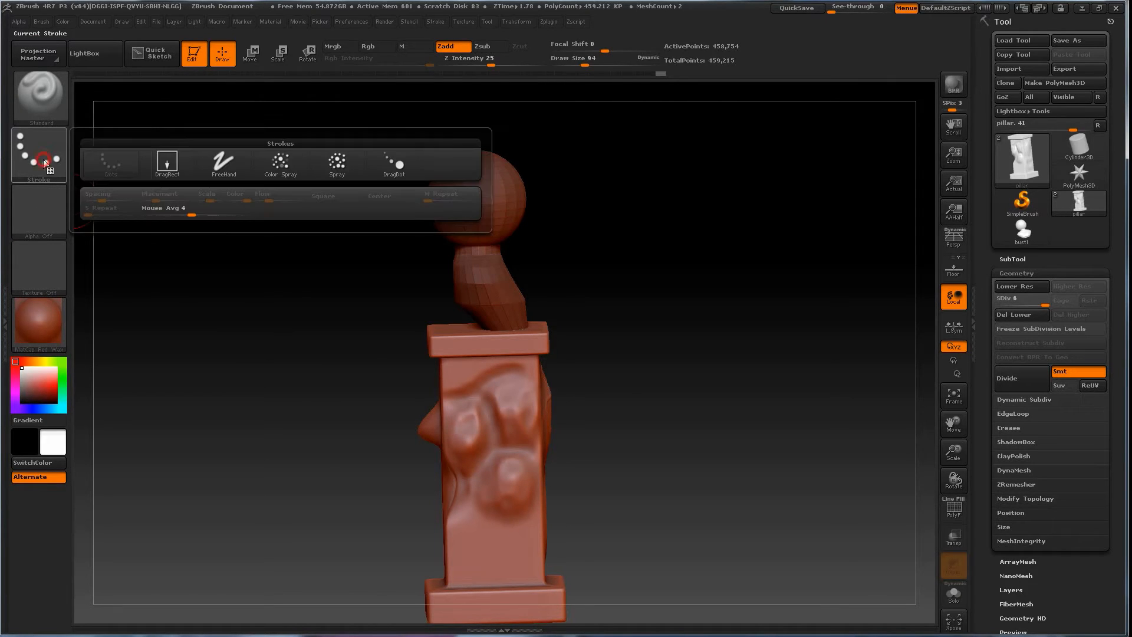
pyautogui.click(280, 167)
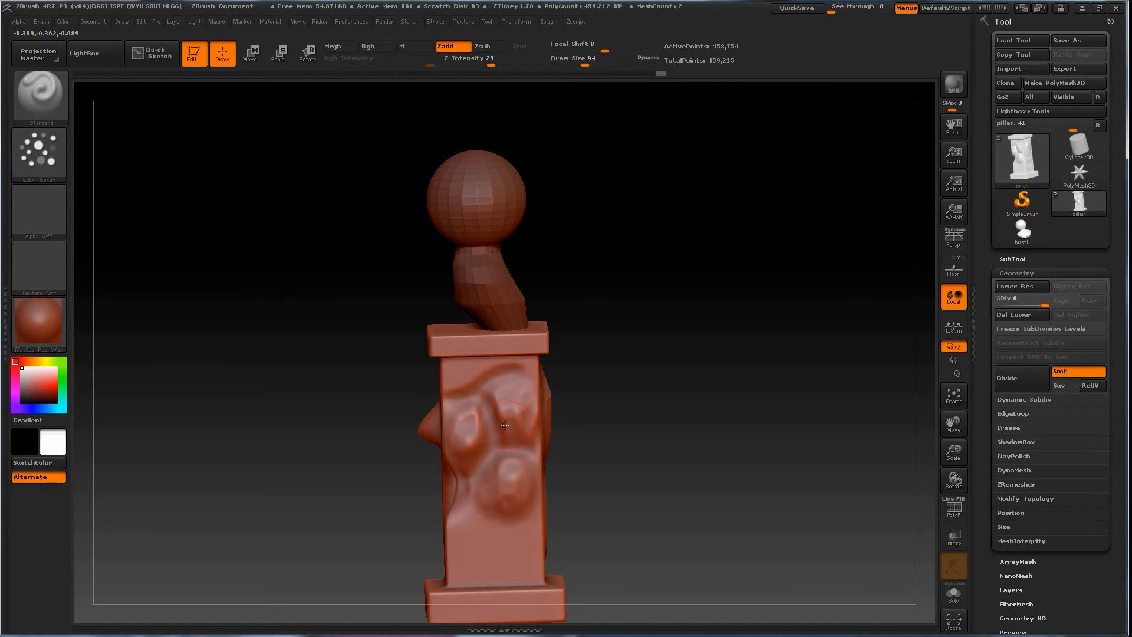
pyautogui.moveTo(505, 436)
pyautogui.mouseDown()
pyautogui.moveTo(502, 545)
pyautogui.moveTo(495, 382)
pyautogui.moveTo(485, 389)
pyautogui.mouseUp()
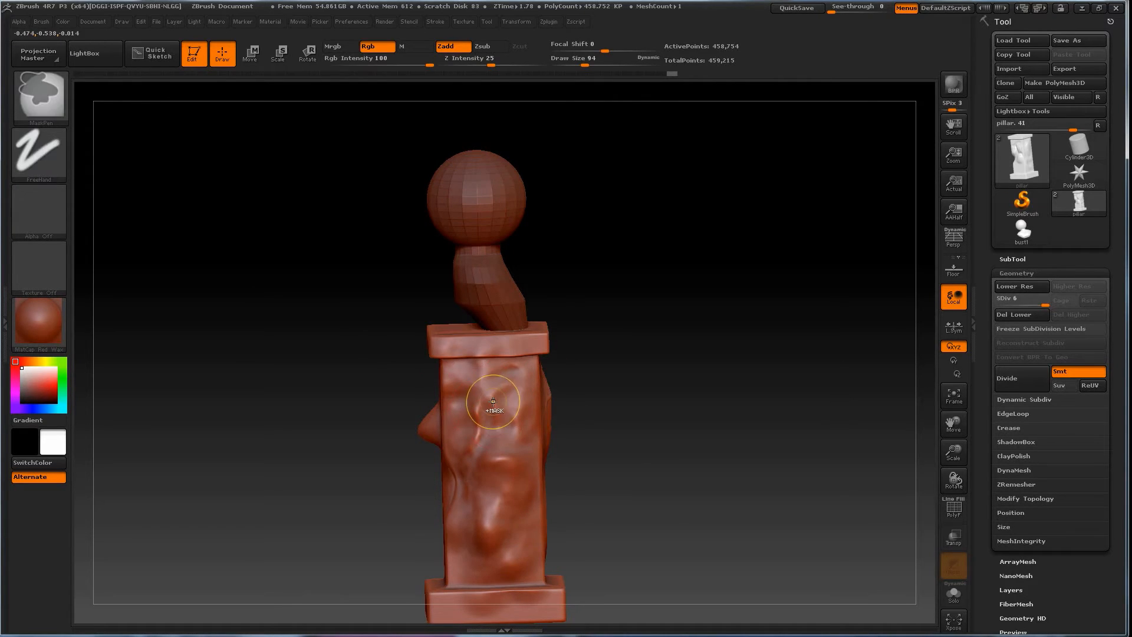
pyautogui.hotkey('ctrl', 'z')
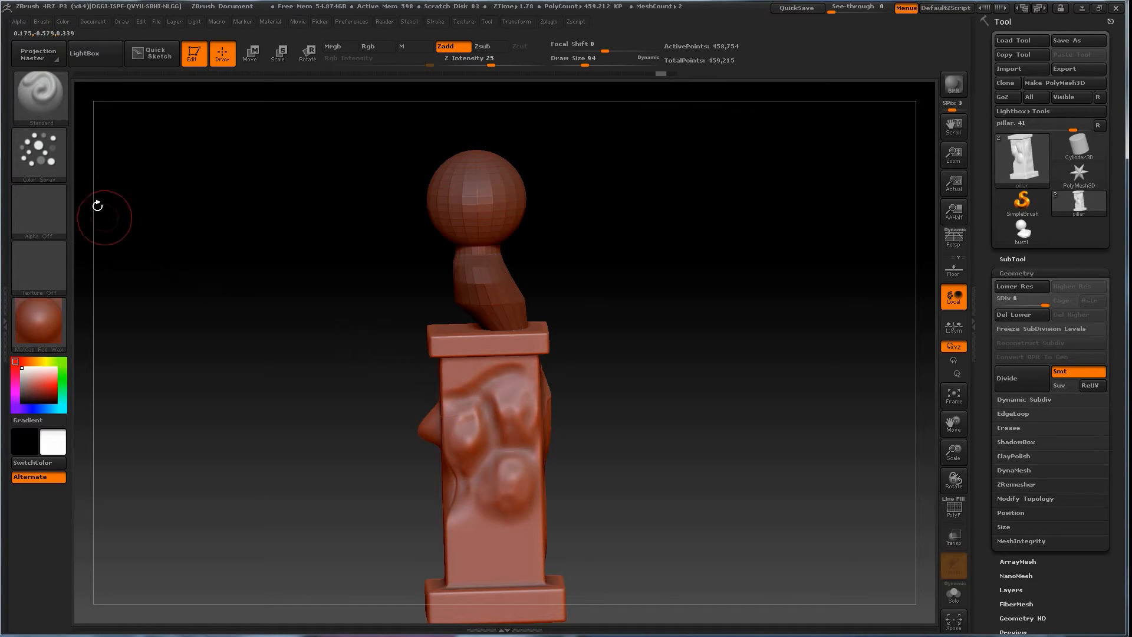
# Step: Set the Standard brush's alpha to the speckled Alpha 07
pyautogui.click(32, 208)
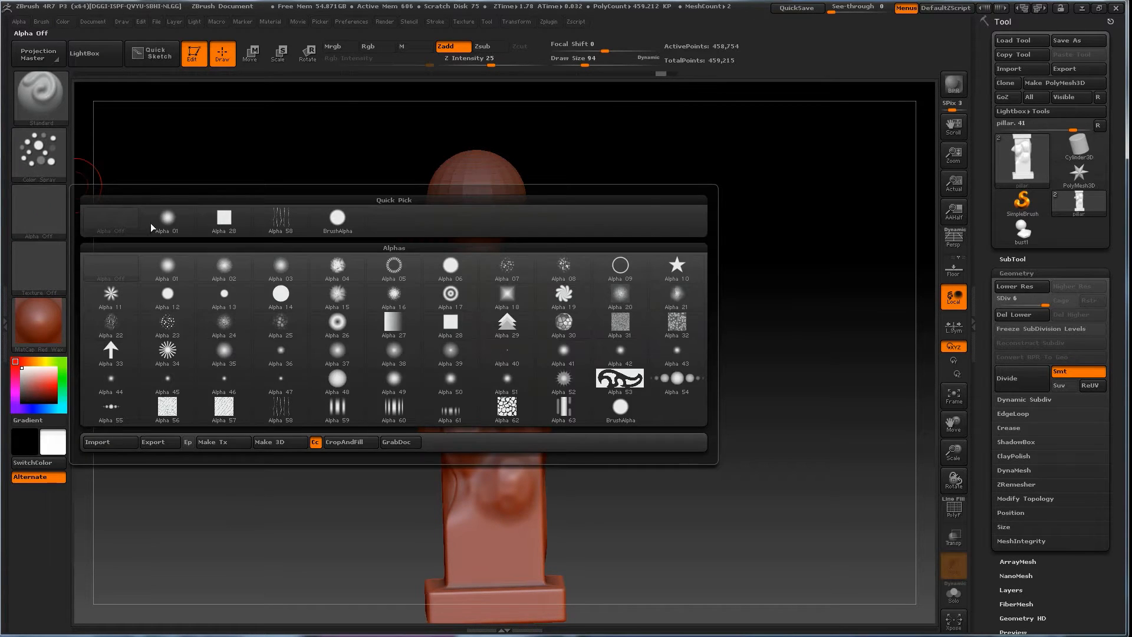
pyautogui.click(38, 209)
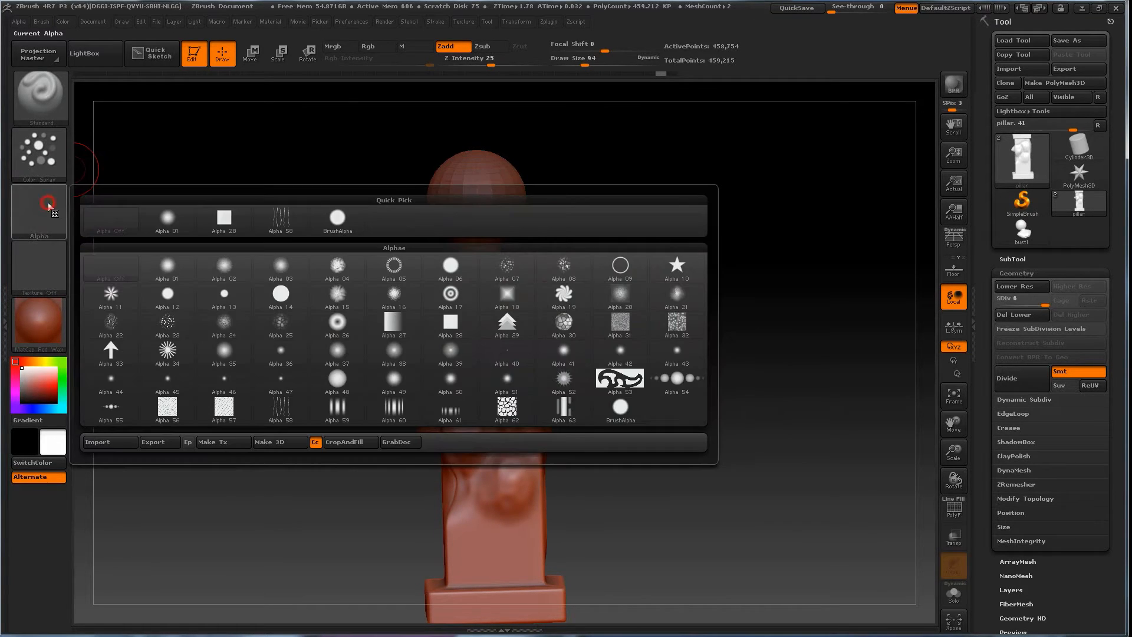
pyautogui.click(503, 268)
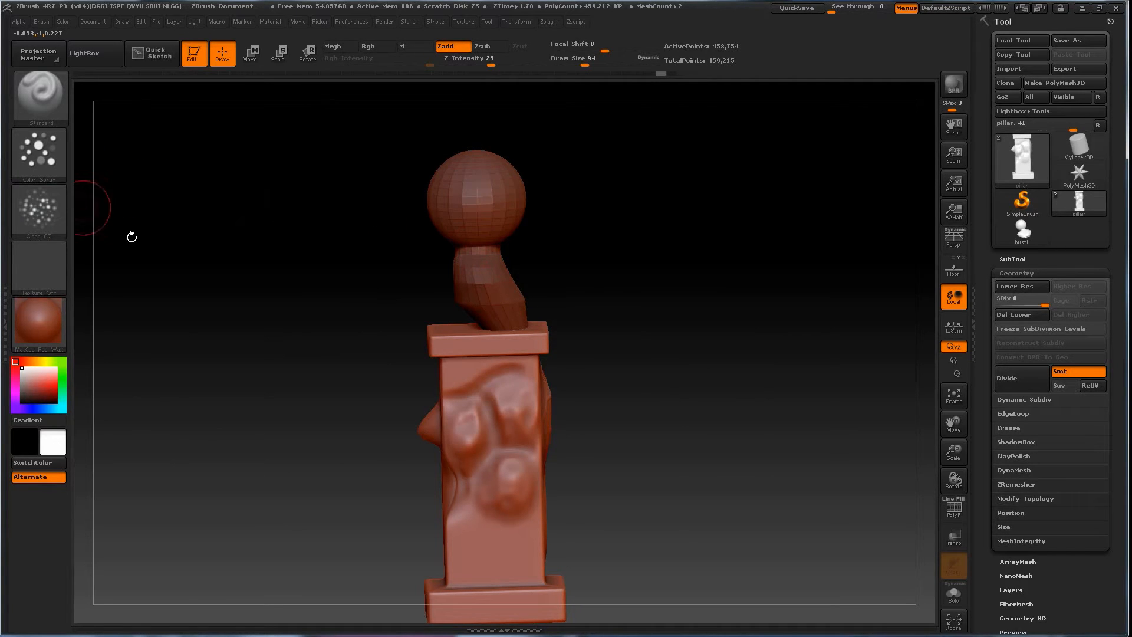
# Step: Try spraying Alpha 07 bumps over the lumpy side face at draw size 94, inspect them up close, and undo the strokes
pyautogui.moveTo(497, 362)
pyautogui.mouseDown()
pyautogui.moveTo(515, 385)
pyautogui.moveTo(494, 542)
pyautogui.mouseUp()
pyautogui.moveTo(624, 521)
pyautogui.mouseDown()
pyautogui.moveTo(574, 504)
pyautogui.moveTo(525, 408)
pyautogui.mouseUp()
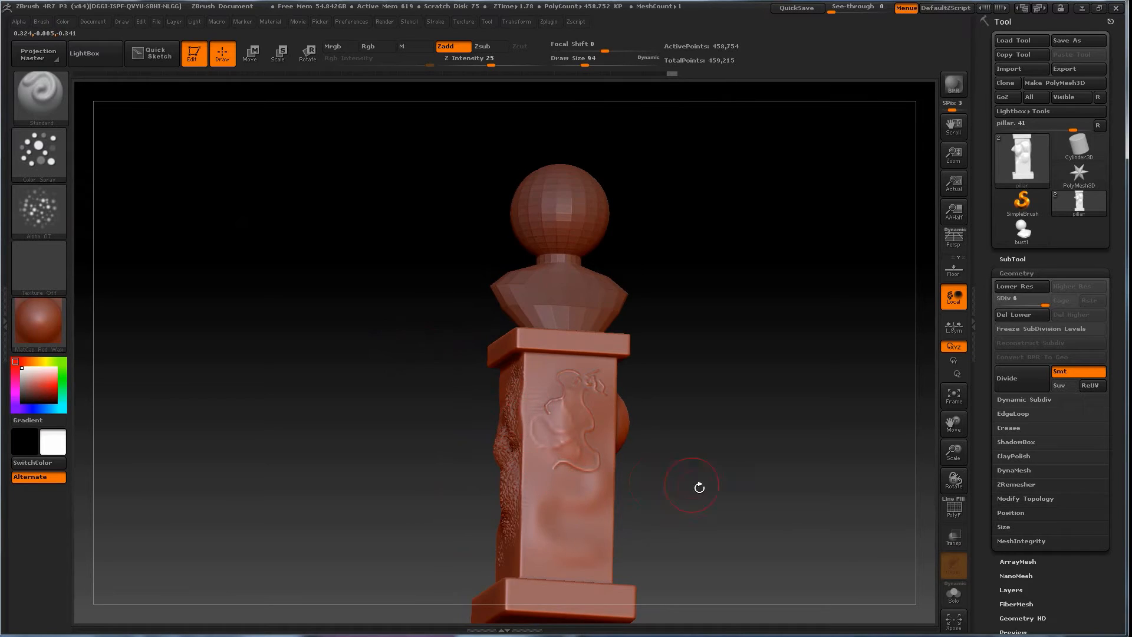
pyautogui.moveTo(700, 487); pyautogui.dragTo(745, 503)
pyautogui.keyDown('alt'); pyautogui.moveTo(663, 391); pyautogui.dragTo(663, 545); pyautogui.keyUp('alt')
pyautogui.keyDown('alt'); pyautogui.moveTo(738, 490); pyautogui.dragTo(831, 391); pyautogui.keyUp('alt')
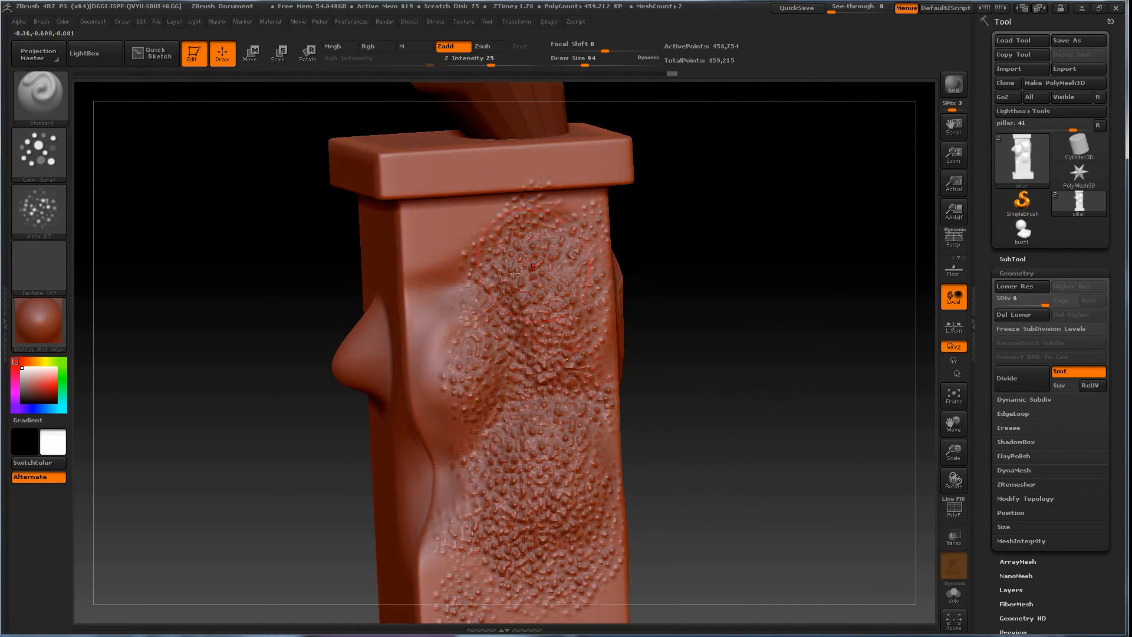
pyautogui.moveTo(771, 425); pyautogui.dragTo(730, 412)
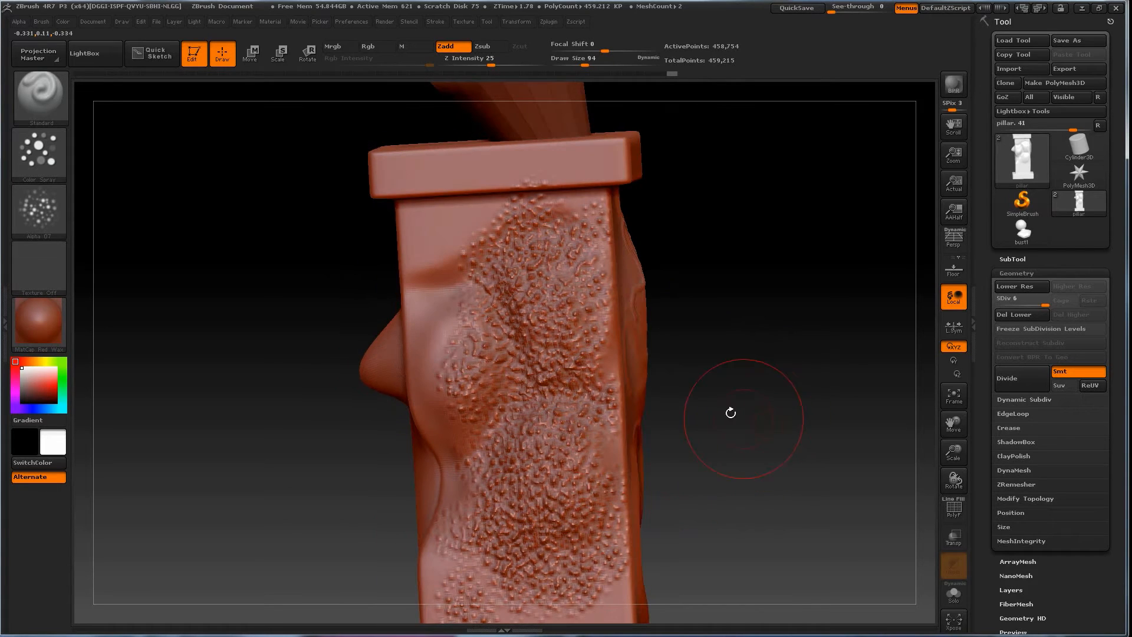
pyautogui.moveTo(473, 263)
pyautogui.mouseDown()
pyautogui.moveTo(453, 355)
pyautogui.moveTo(466, 377)
pyautogui.mouseUp()
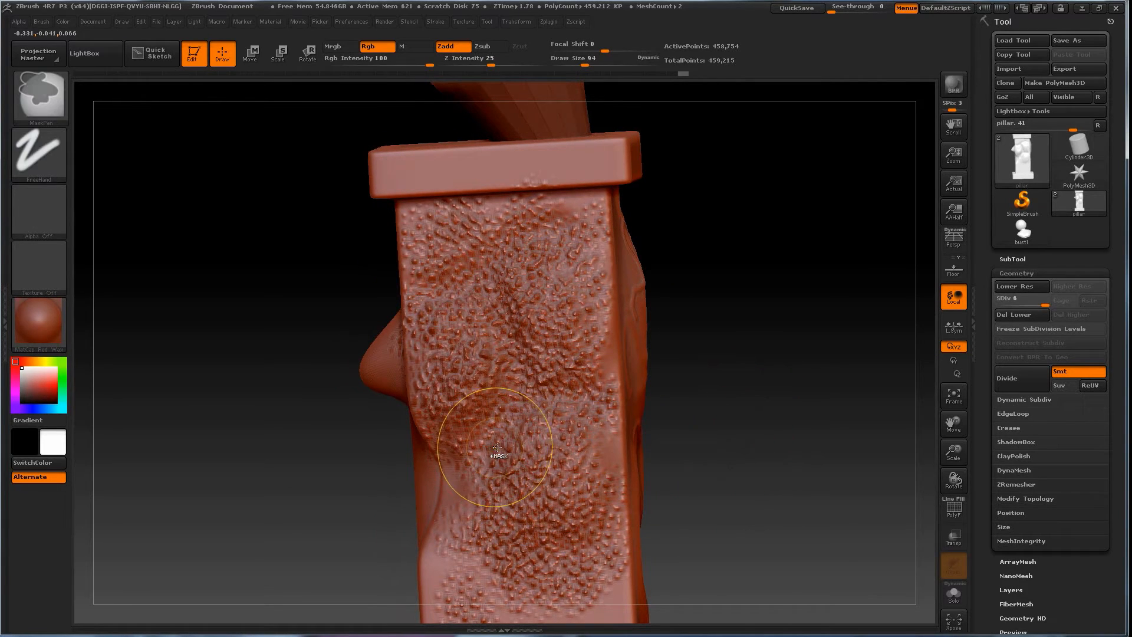
pyautogui.hotkey('ctrl', 'z')
# Step: Reduce the draw size to 20 and spray fine speckled texture over the three rounded lumps on the side face
pyautogui.moveTo(585, 65); pyautogui.dragTo(566, 66)
pyautogui.moveTo(548, 283); pyautogui.dragTo(538, 332)
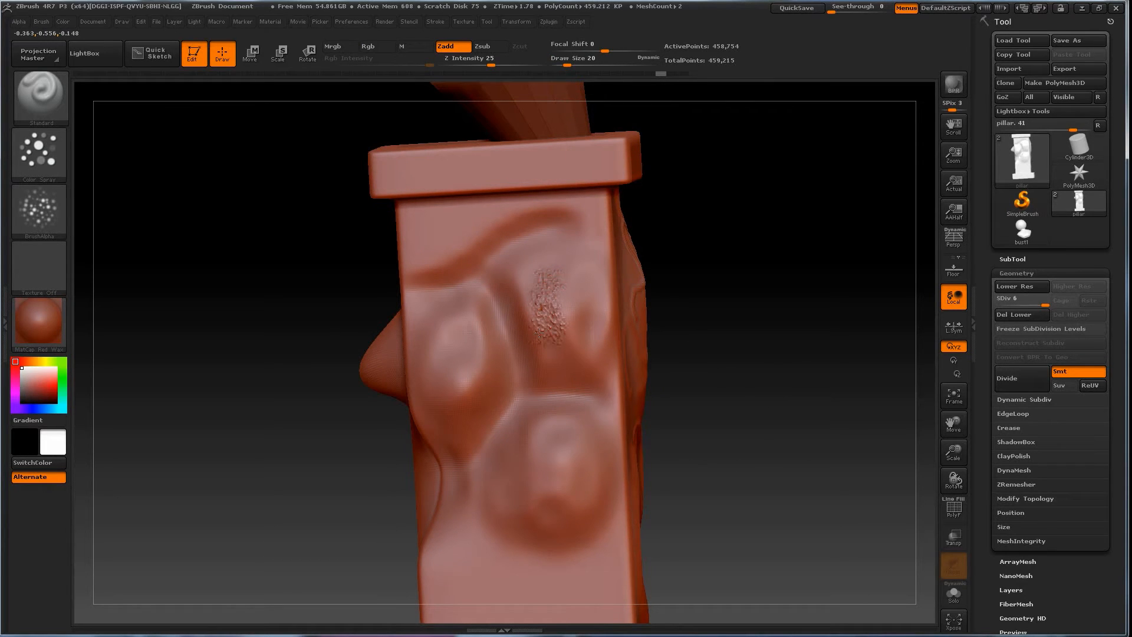
pyautogui.moveTo(566, 382)
pyautogui.mouseDown()
pyautogui.moveTo(574, 300)
pyautogui.moveTo(557, 259)
pyautogui.moveTo(599, 342)
pyautogui.moveTo(518, 290)
pyautogui.moveTo(444, 354)
pyautogui.moveTo(488, 384)
pyautogui.moveTo(482, 337)
pyautogui.mouseUp()
pyautogui.moveTo(551, 432)
pyautogui.mouseDown()
pyautogui.moveTo(566, 471)
pyautogui.moveTo(484, 460)
pyautogui.moveTo(519, 548)
pyautogui.moveTo(530, 489)
pyautogui.mouseUp()
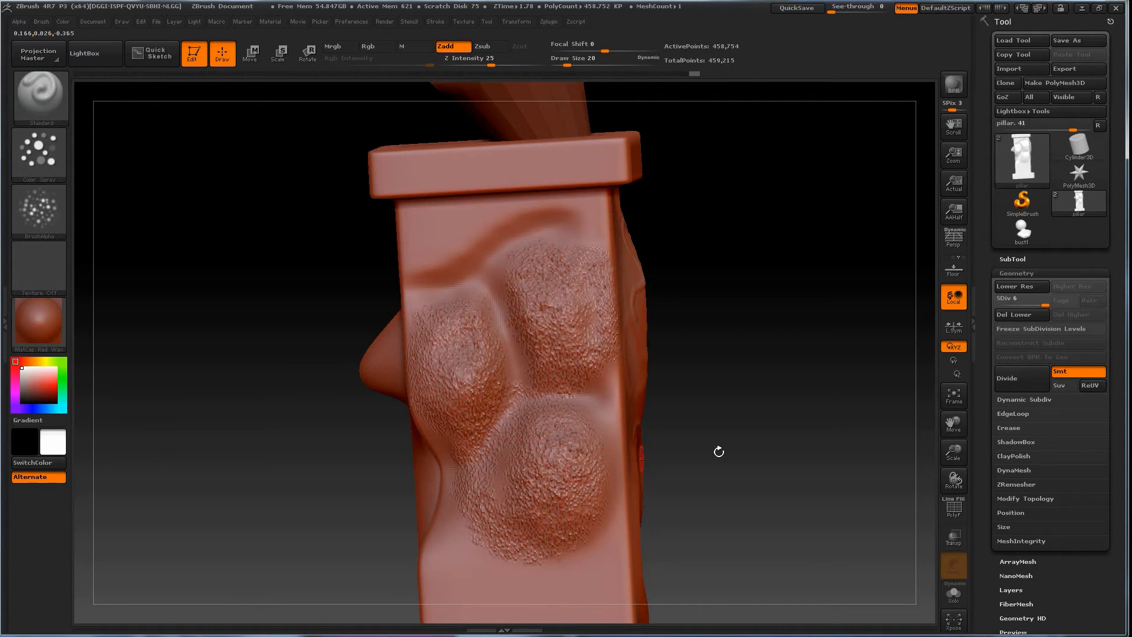
# Step: Change the alpha to the arrow-shaped Alpha 33 and try spraying it across the lower part of the lumpy side face
pyautogui.moveTo(718, 451); pyautogui.dragTo(634, 449)
pyautogui.keyDown('alt'); pyautogui.moveTo(806, 409); pyautogui.dragTo(727, 333); pyautogui.keyUp('alt')
pyautogui.moveTo(727, 333); pyautogui.dragTo(727, 348)
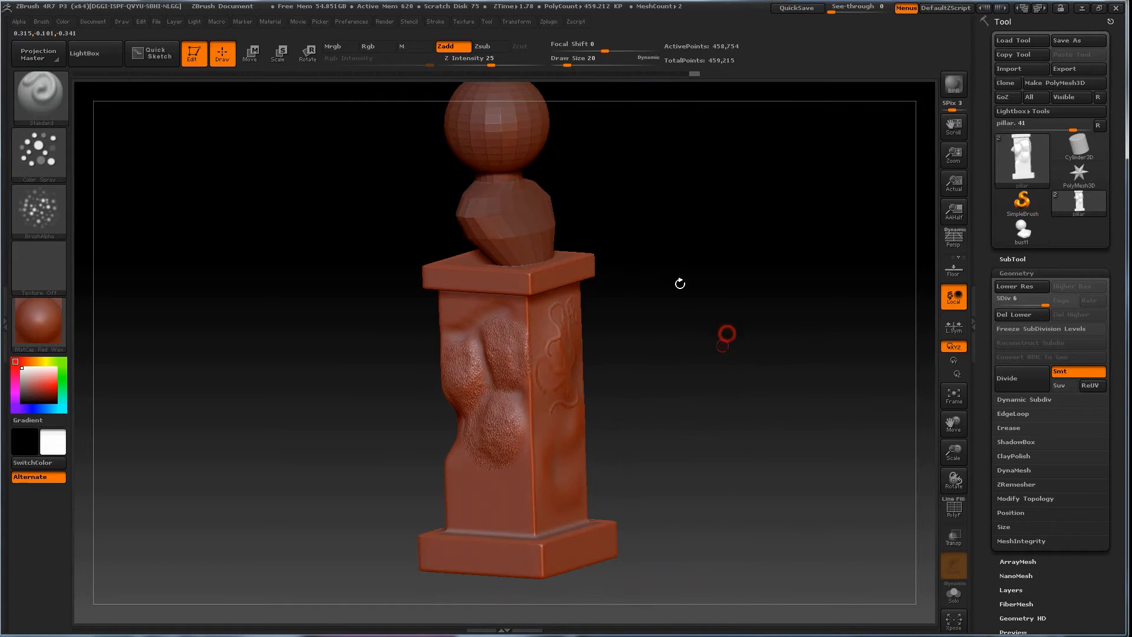
pyautogui.click(38, 206)
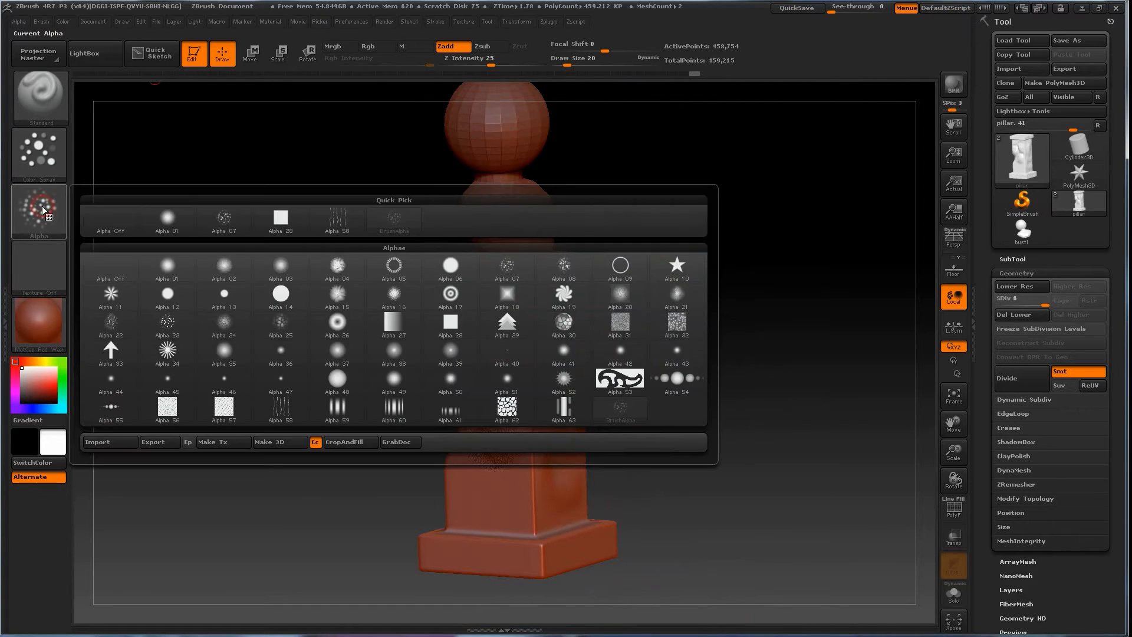
pyautogui.click(26, 199)
pyautogui.click(111, 352)
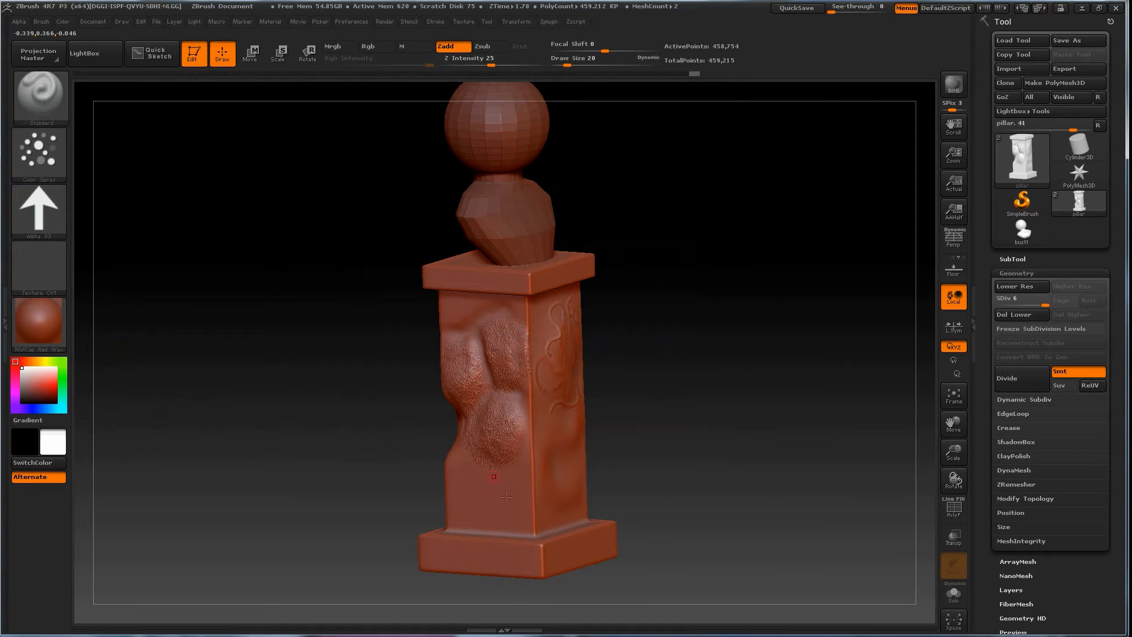
pyautogui.moveTo(578, 488); pyautogui.dragTo(551, 498)
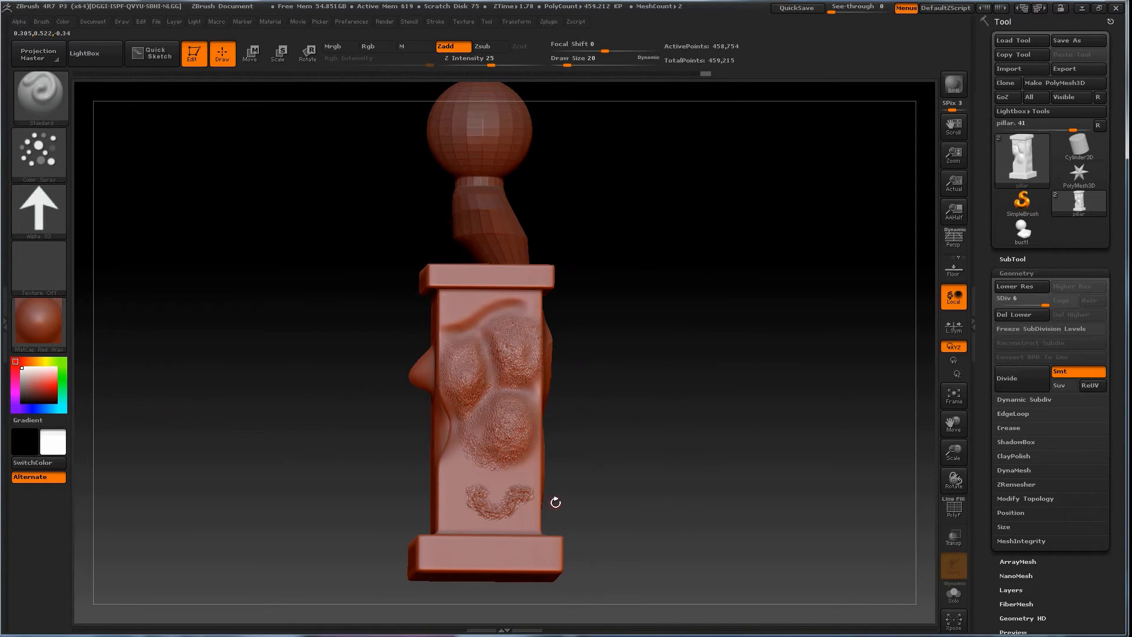
# Step: Set the stroke to DragRect and stamp one large arrow on the lower part of the lumpy side face
pyautogui.click(33, 147)
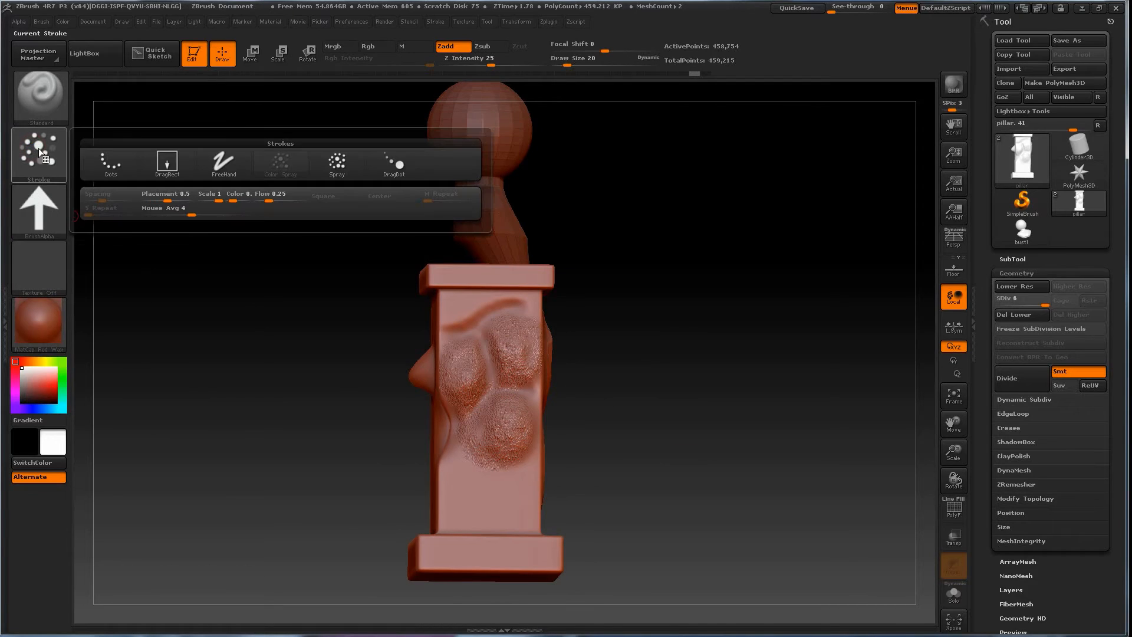
pyautogui.click(168, 168)
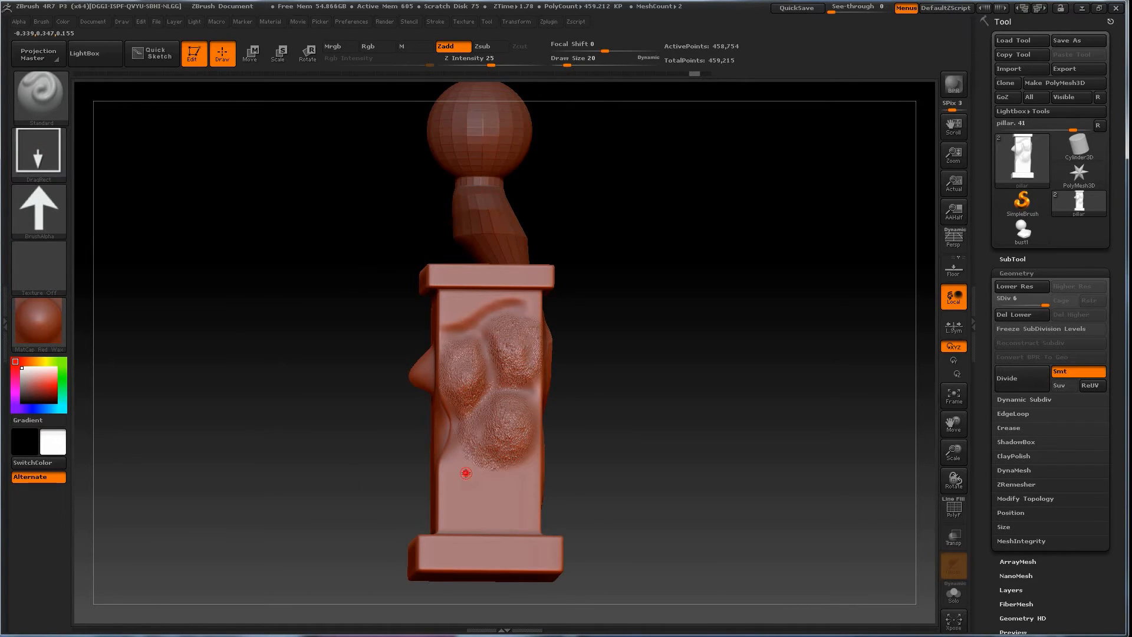
pyautogui.moveTo(483, 493); pyautogui.dragTo(502, 508)
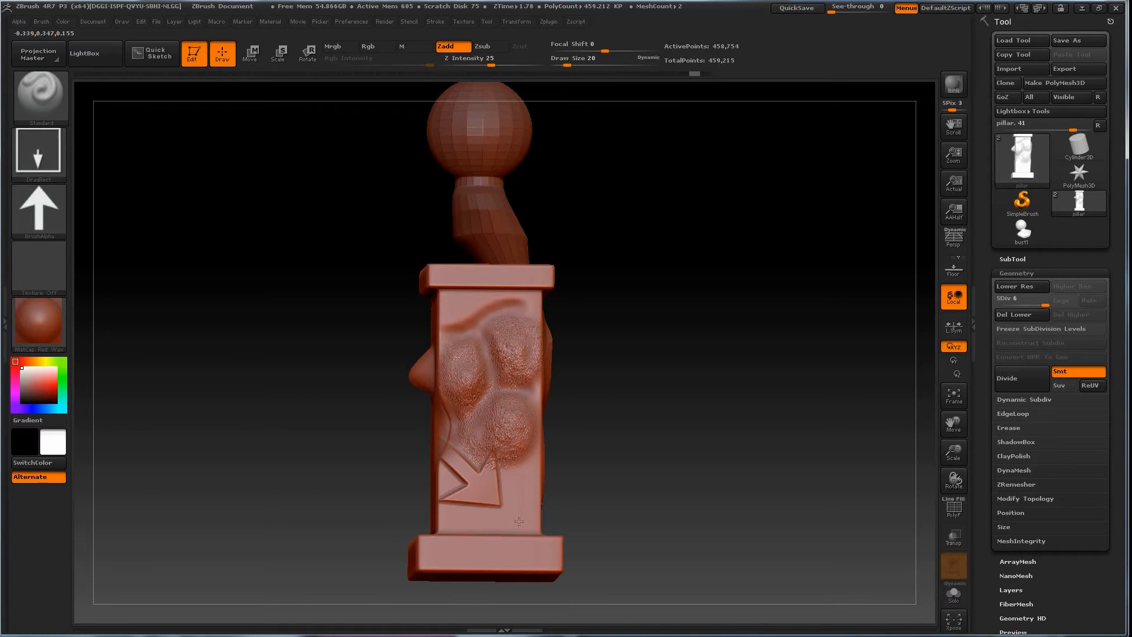
pyautogui.moveTo(159, 407); pyautogui.dragTo(218, 427)
pyautogui.moveTo(466, 489); pyautogui.dragTo(519, 413)
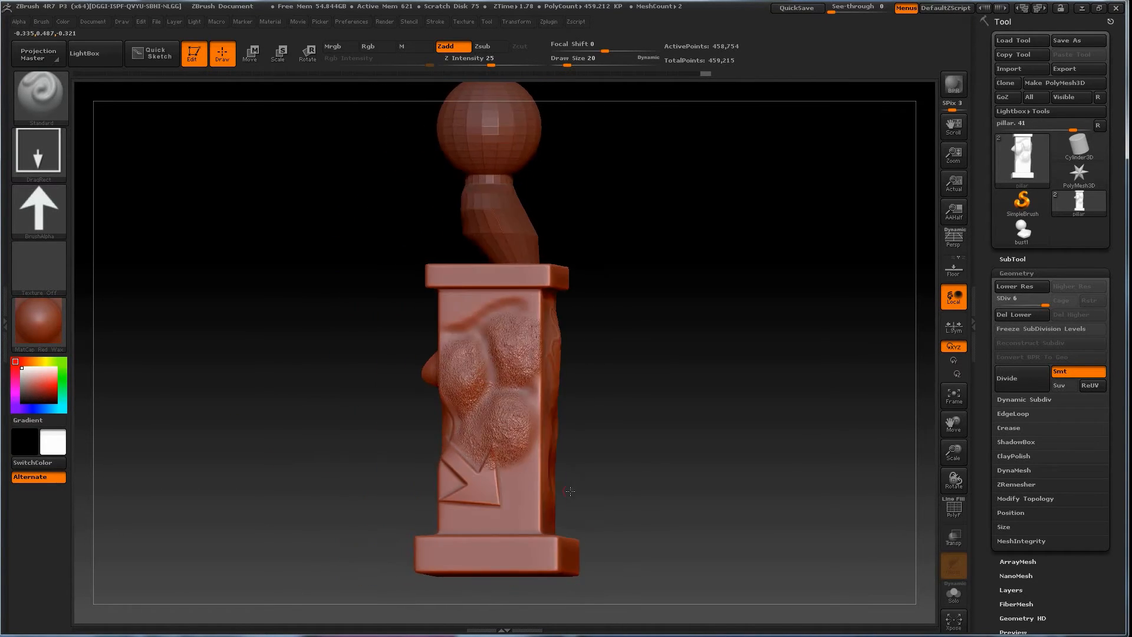
# Step: Change the alpha to the swirl-shaped Alpha 19 and stamp it below the curved relief on the adjacent pillar face
pyautogui.click(54, 229)
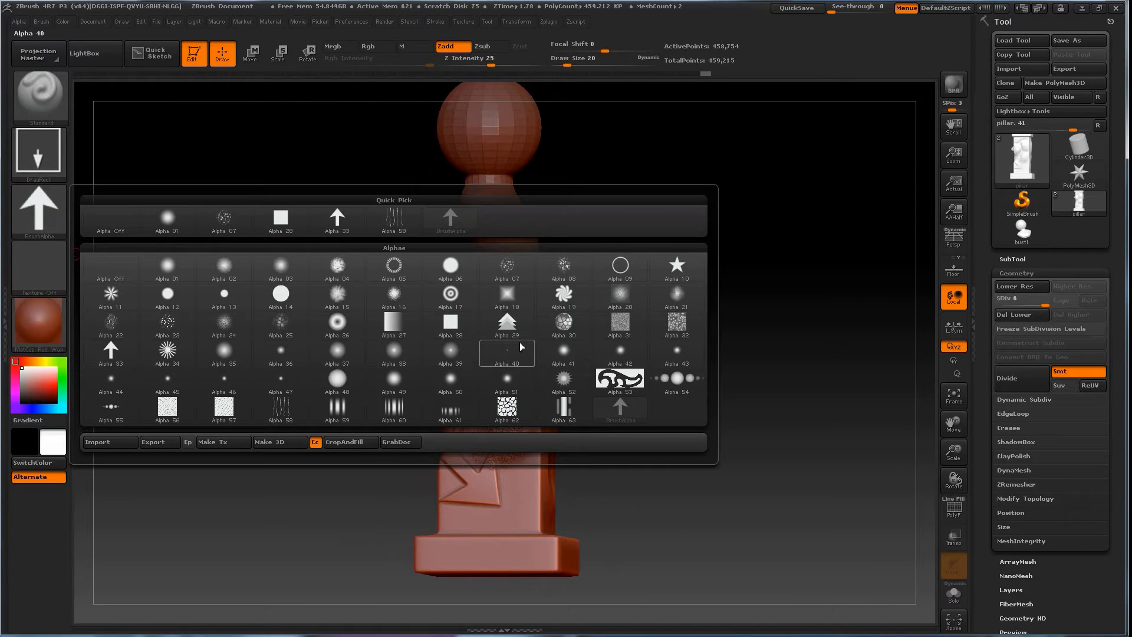
pyautogui.click(575, 300)
pyautogui.moveTo(632, 481); pyautogui.dragTo(703, 477)
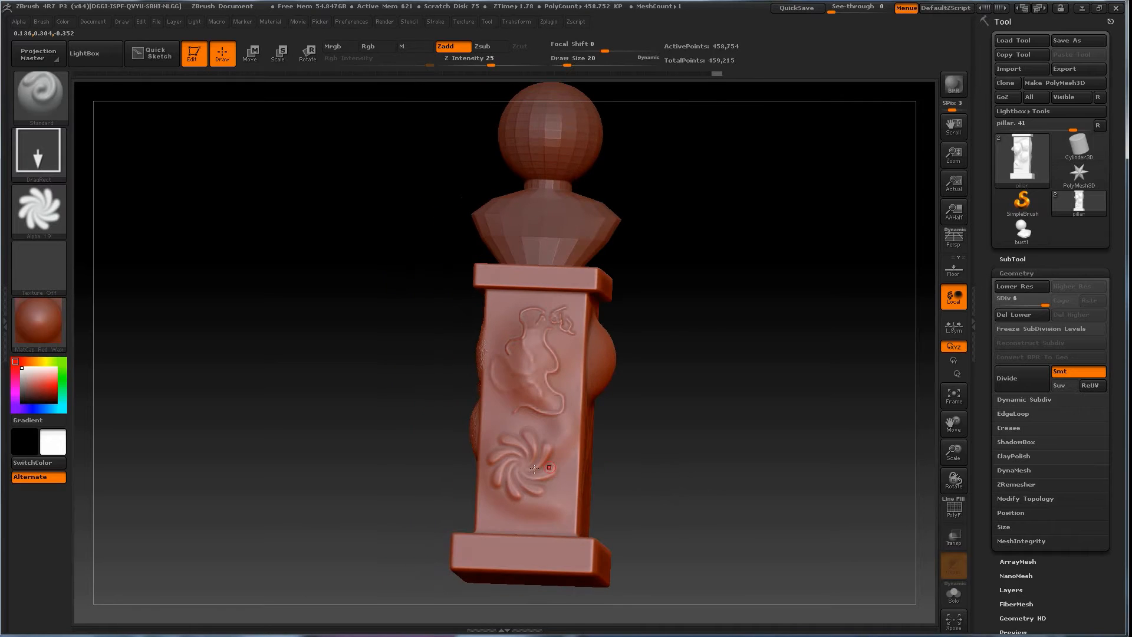
# Step: Set the Standard brush's stroke to FreeHand and turn its alpha off
pyautogui.moveTo(675, 506); pyautogui.dragTo(669, 450)
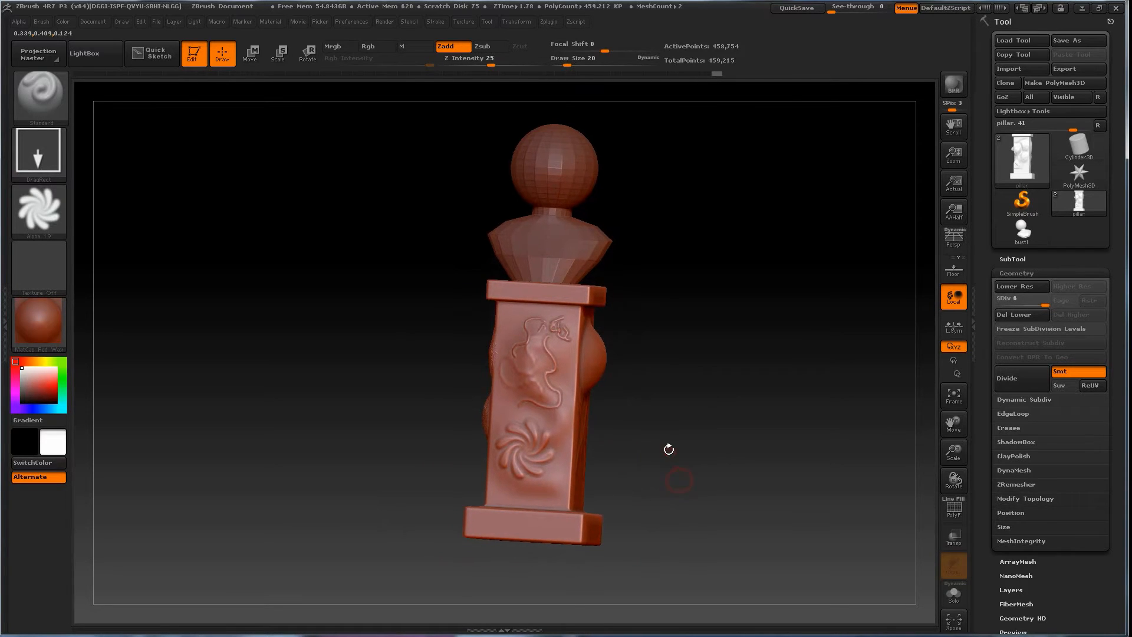
pyautogui.click(39, 151)
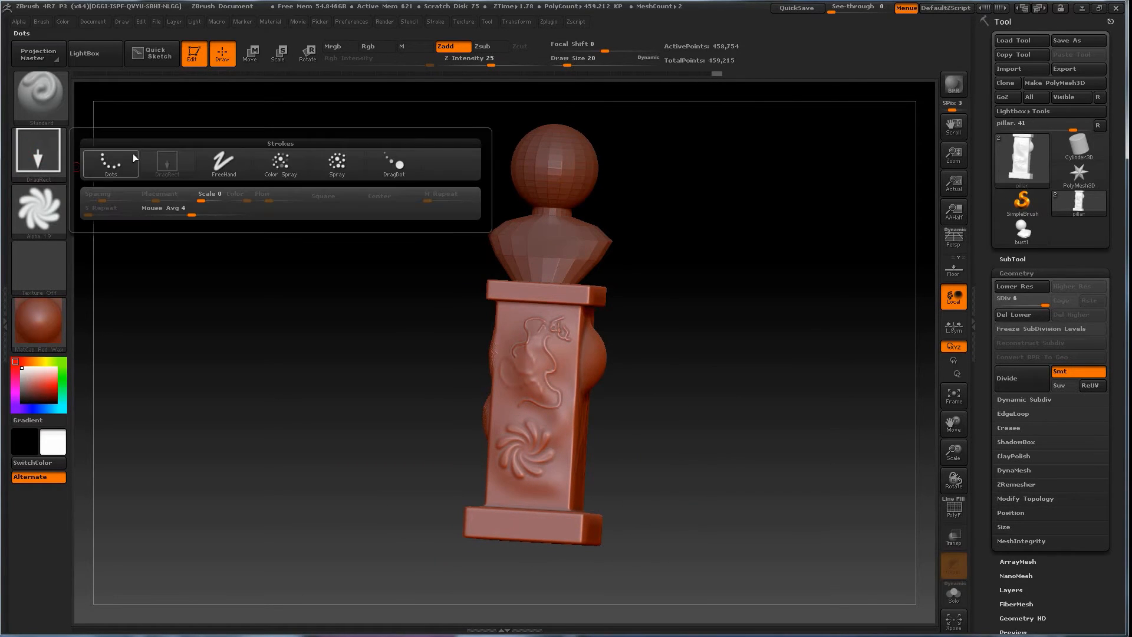
pyautogui.click(224, 163)
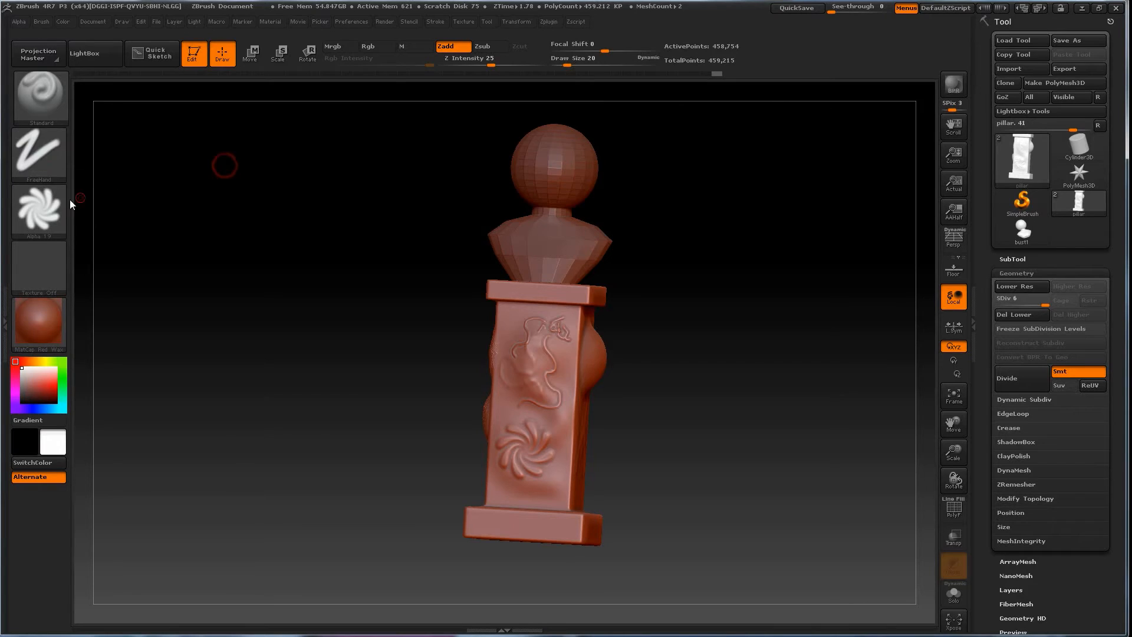
pyautogui.click(53, 206)
pyautogui.click(106, 219)
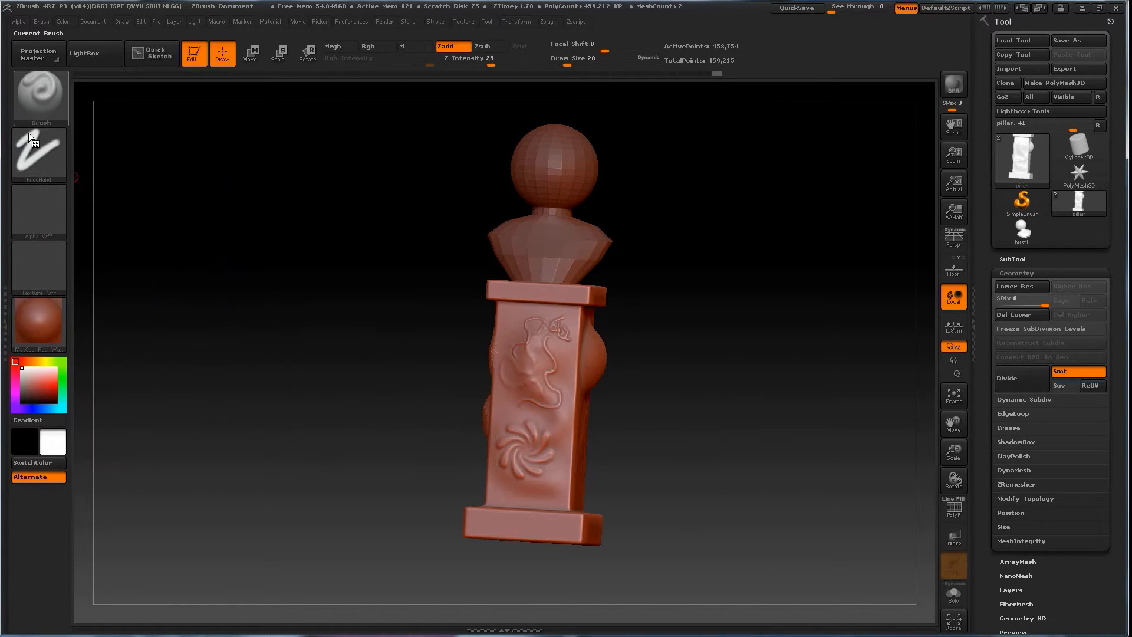
# Step: Make the bust the active subtool for sculpting
pyautogui.moveTo(836, 391); pyautogui.dragTo(881, 393)
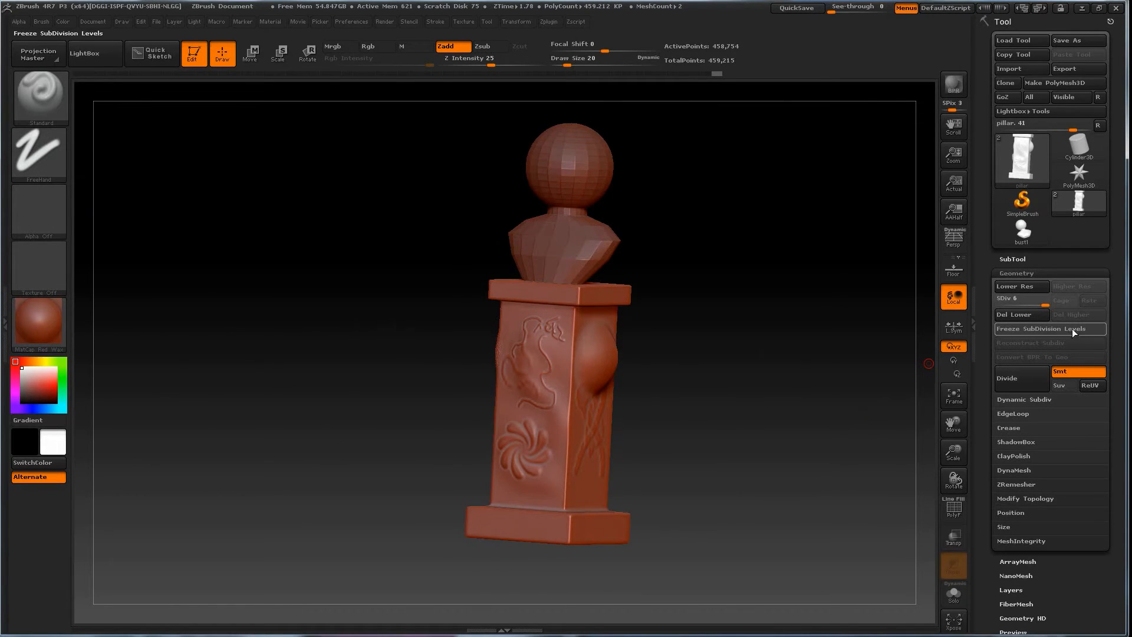
pyautogui.click(1013, 259)
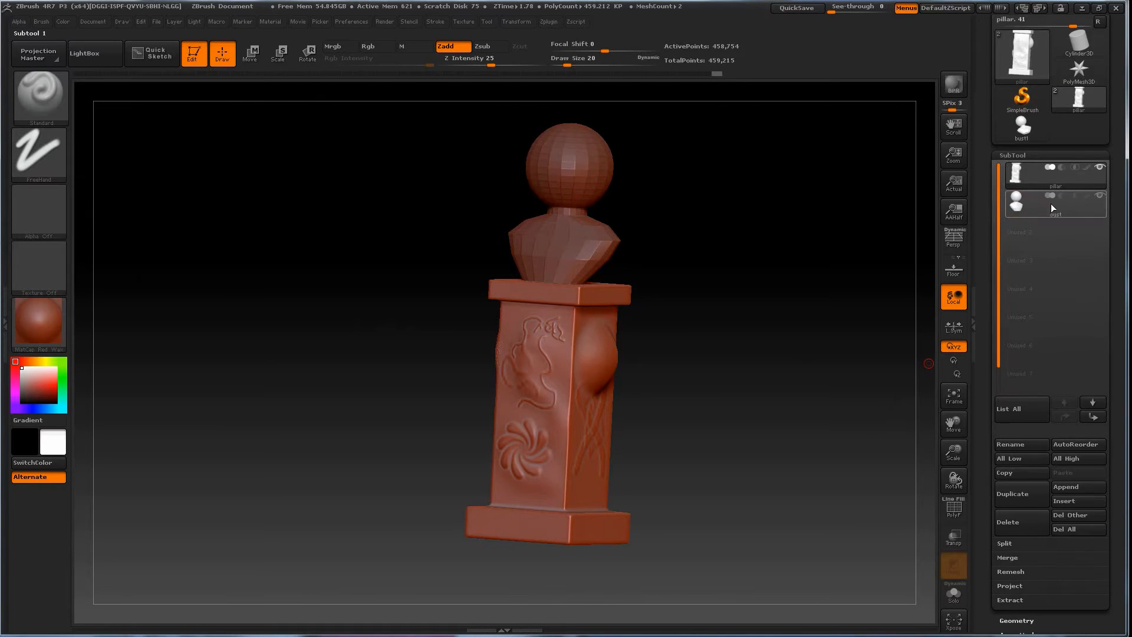
pyautogui.click(1041, 208)
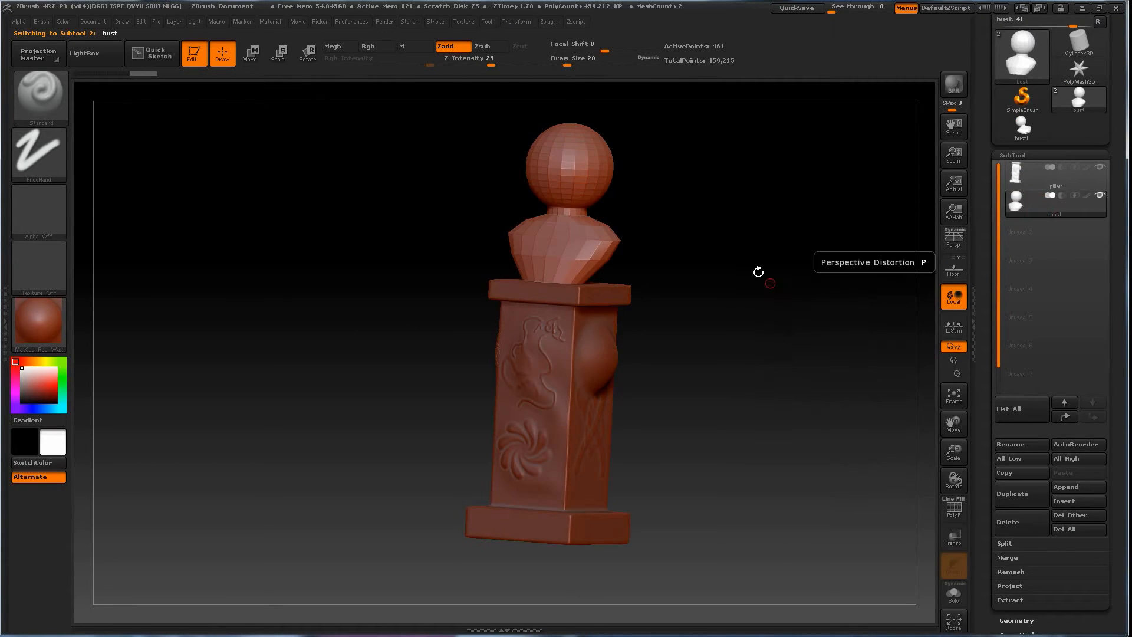
pyautogui.moveTo(757, 270); pyautogui.dragTo(764, 272)
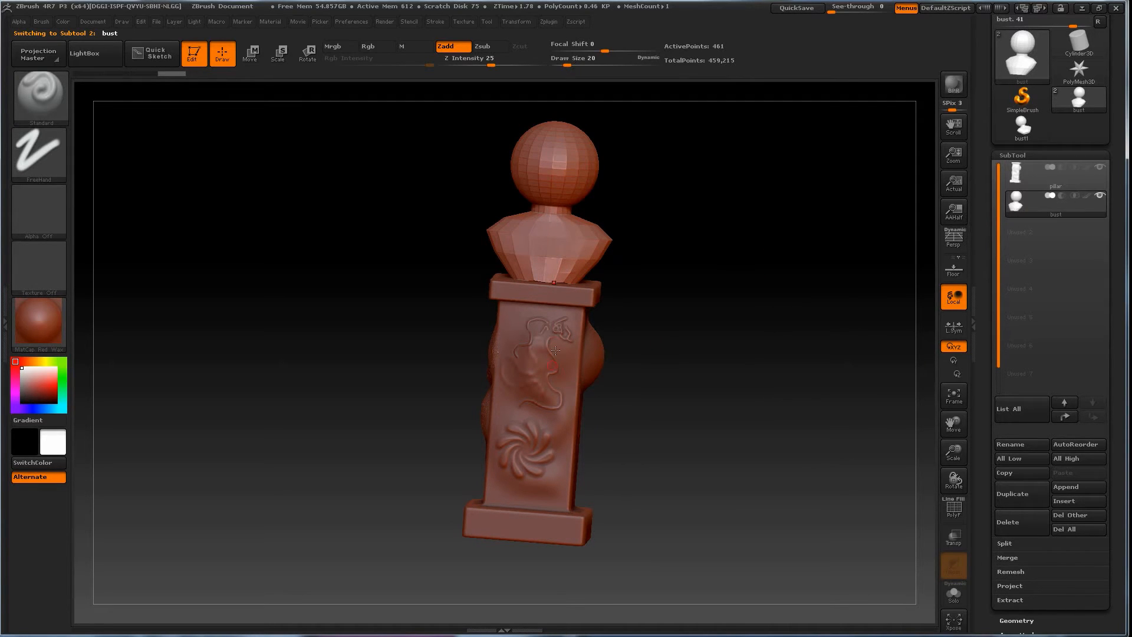
pyautogui.press('ctrl')
pyautogui.moveTo(649, 281)
pyautogui.mouseDown()
pyautogui.moveTo(664, 285)
pyautogui.moveTo(714, 363)
pyautogui.moveTo(692, 357)
pyautogui.mouseUp()
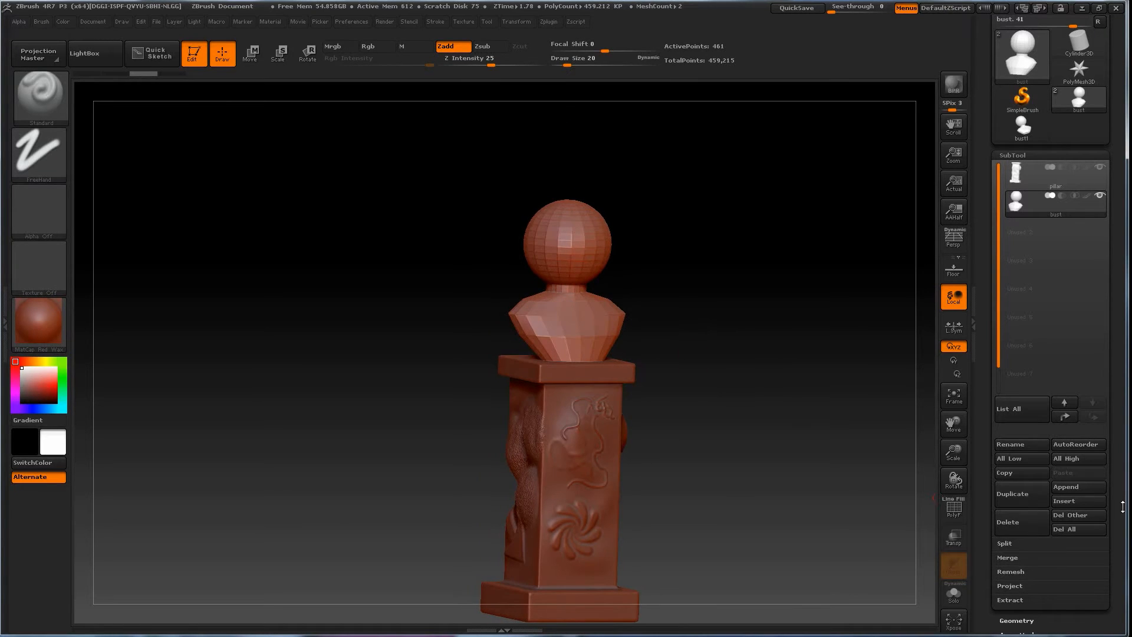
# Step: Divide the bust's geometry twice to reach subdivision level 3
pyautogui.scroll(-5, 1126, 505)
pyautogui.moveTo(1123, 411); pyautogui.dragTo(1123, 420)
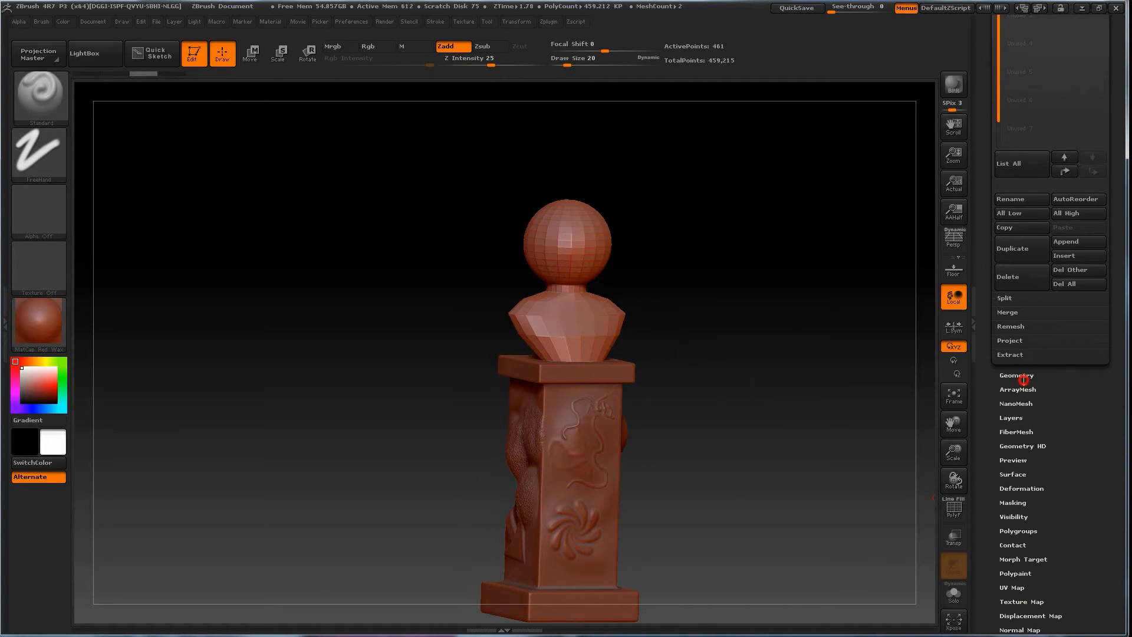
pyautogui.click(1020, 376)
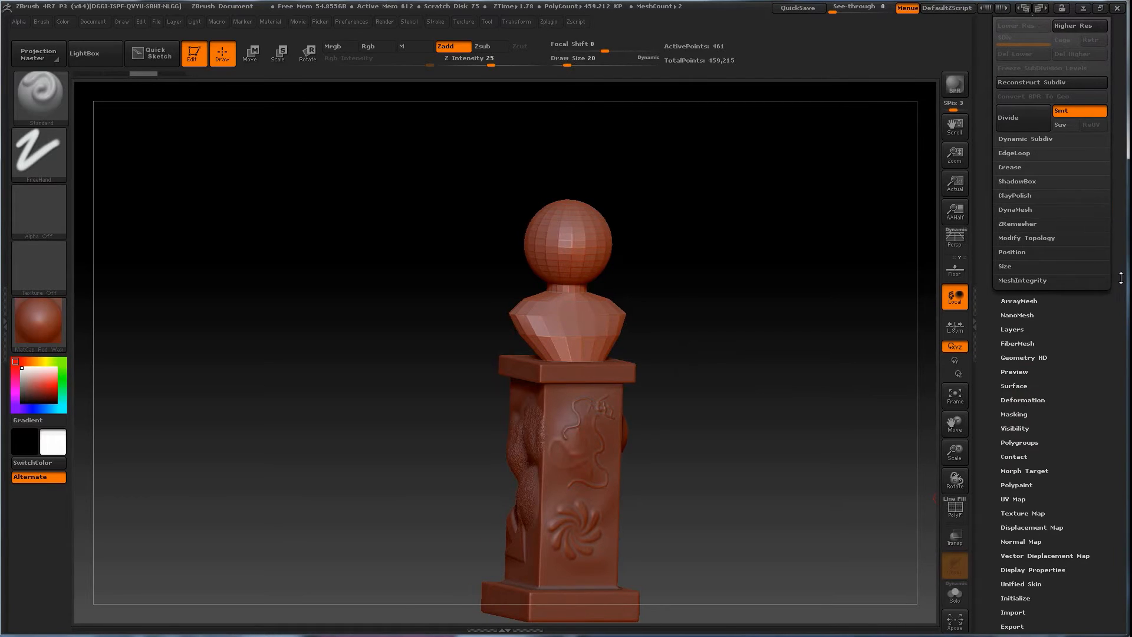
pyautogui.scroll(5, 1061, 213)
pyautogui.click(1013, 377)
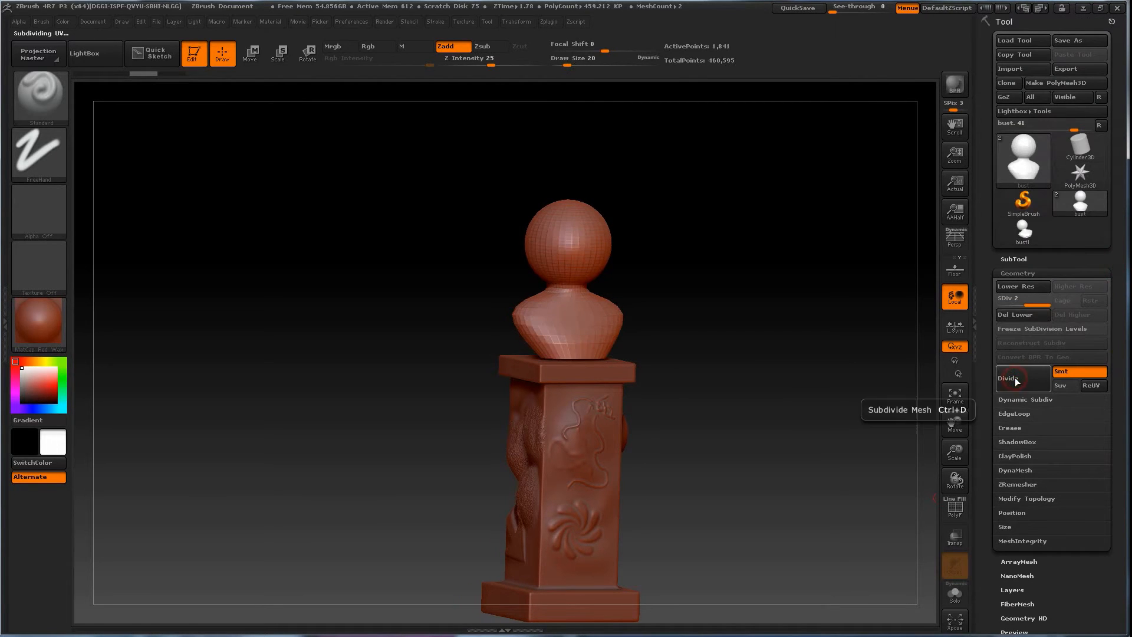
pyautogui.click(1014, 383)
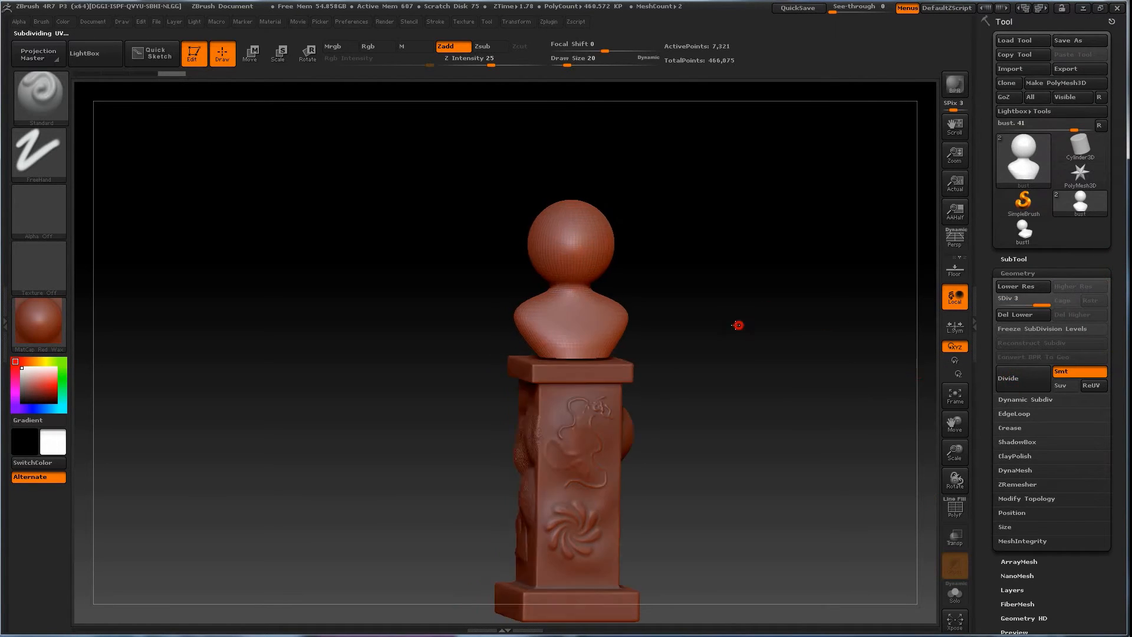
# Step: Try carving a single eye socket into one side of the bust's head without symmetry, and undo it
pyautogui.keyDown('alt'); pyautogui.moveTo(730, 313); pyautogui.dragTo(752, 360); pyautogui.keyUp('alt')
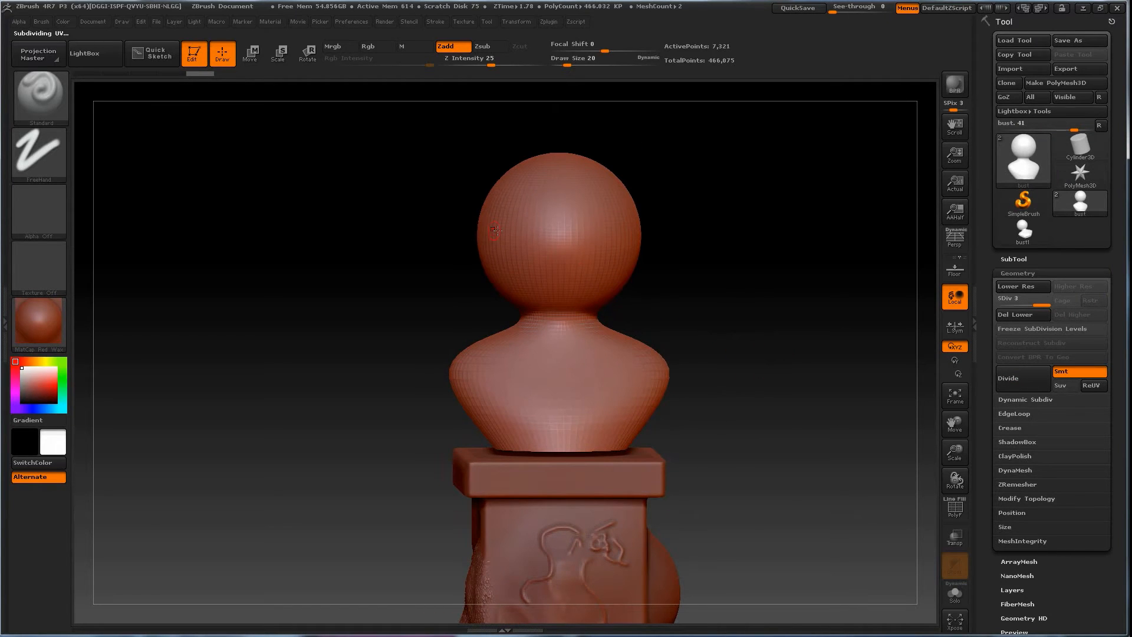
pyautogui.moveTo(529, 230); pyautogui.dragTo(527, 219)
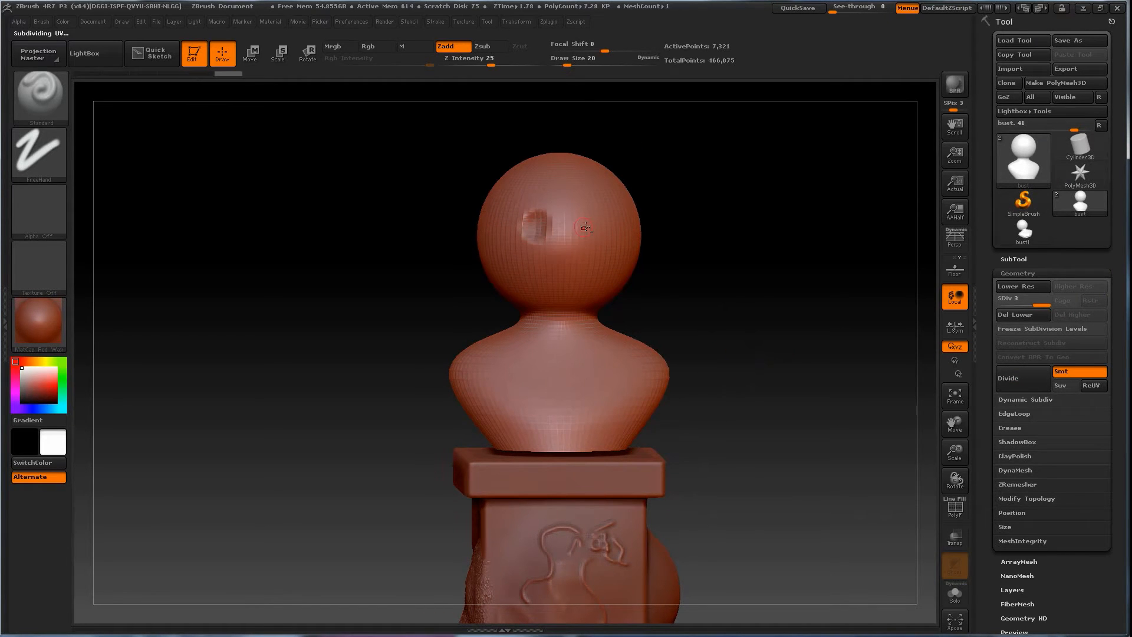
pyautogui.hotkey('ctrl', 'z')
pyautogui.hotkey('ctrl', 'z')
pyautogui.hotkey('ctrl', 'z')
pyautogui.hotkey('ctrl', 'z')
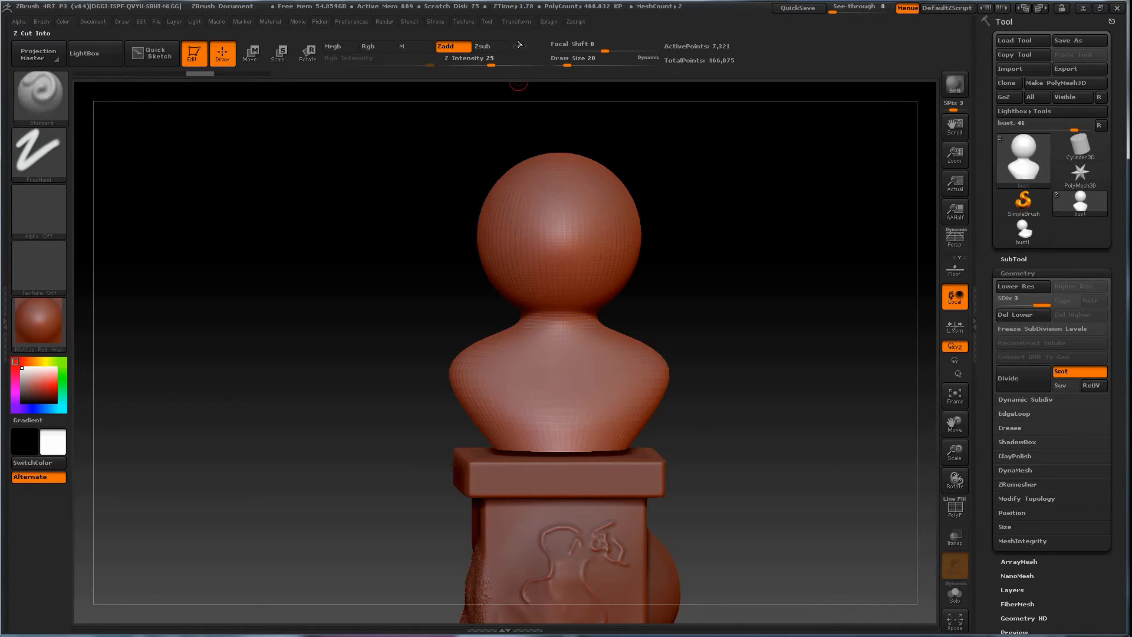
# Step: Activate symmetry across the X axis and carve a mirrored pair of eye sockets into the front of the head
pyautogui.click(512, 21)
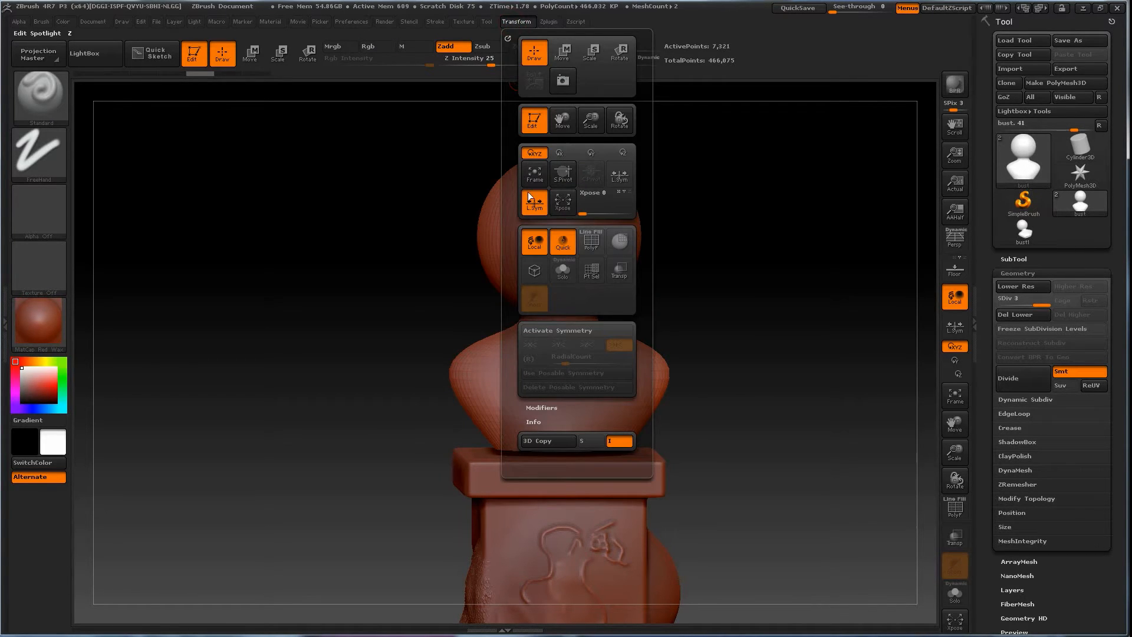
pyautogui.click(557, 333)
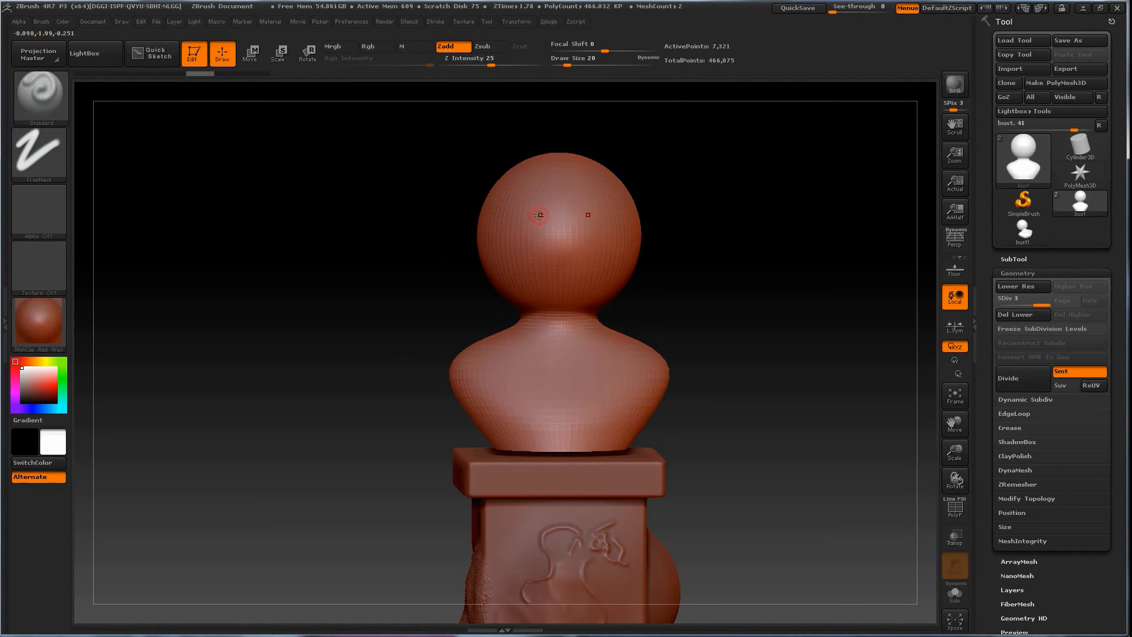
pyautogui.keyDown('alt'); pyautogui.moveTo(543, 210); pyautogui.dragTo(533, 219); pyautogui.keyUp('alt')
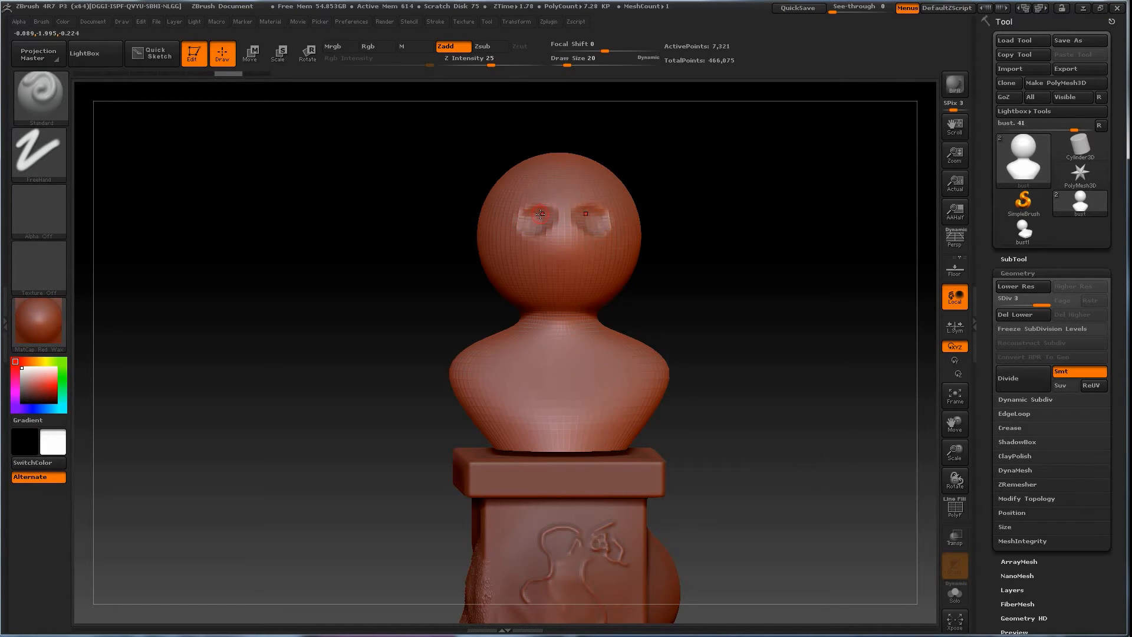
# Step: Enable Z symmetry in addition to X and try mirrored strokes on the head and shoulders, undoing them
pyautogui.click(514, 21)
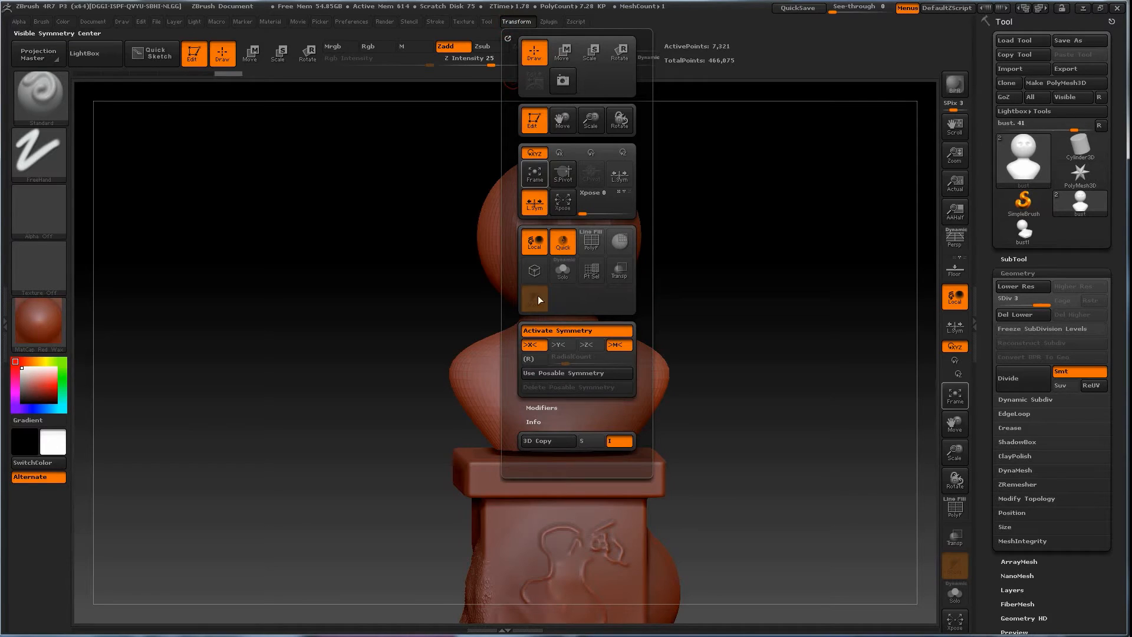
pyautogui.click(588, 346)
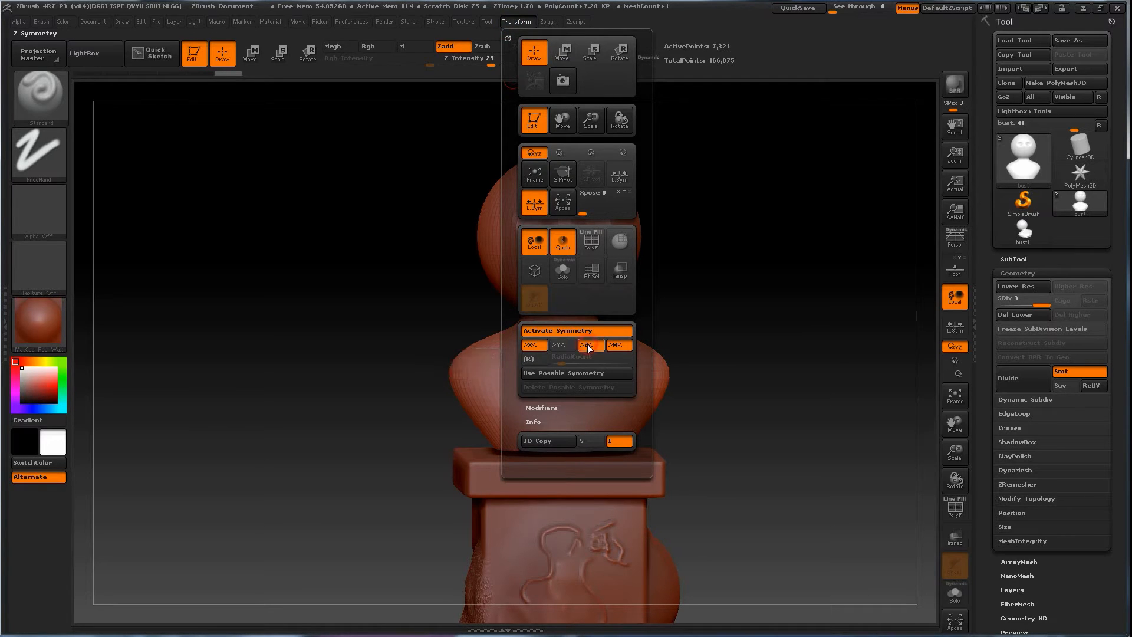
pyautogui.moveTo(498, 235)
pyautogui.mouseDown()
pyautogui.moveTo(511, 263)
pyautogui.moveTo(546, 269)
pyautogui.mouseUp()
pyautogui.moveTo(359, 298); pyautogui.dragTo(534, 309)
pyautogui.moveTo(551, 351)
pyautogui.mouseDown()
pyautogui.moveTo(617, 359)
pyautogui.moveTo(551, 367)
pyautogui.mouseUp()
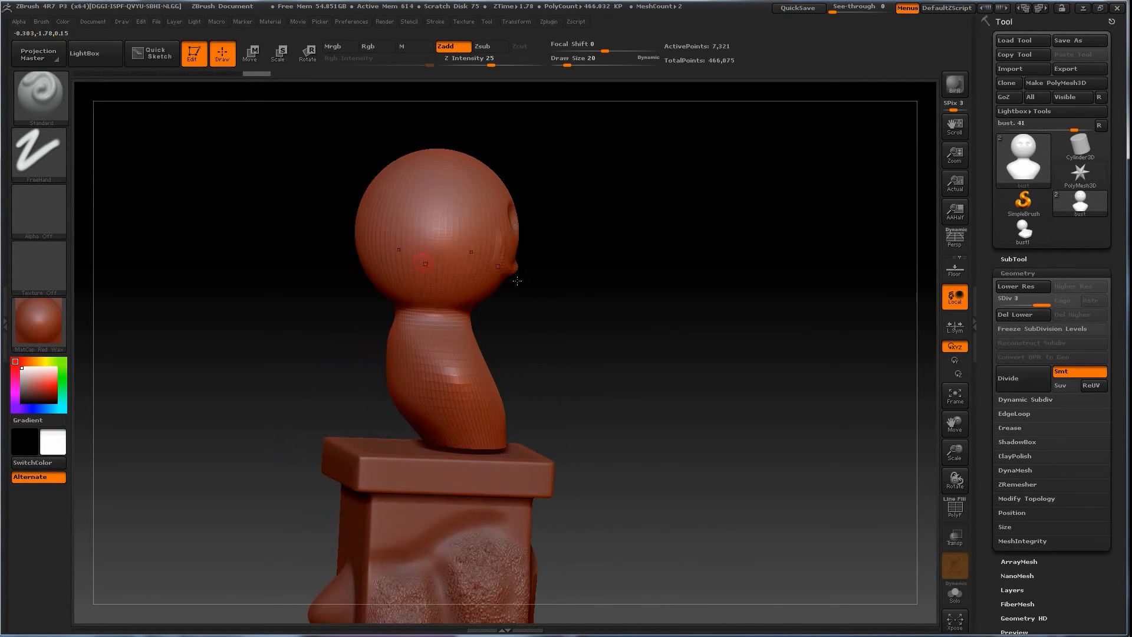
pyautogui.moveTo(533, 409)
pyautogui.mouseDown()
pyautogui.moveTo(642, 422)
pyautogui.moveTo(649, 407)
pyautogui.mouseUp()
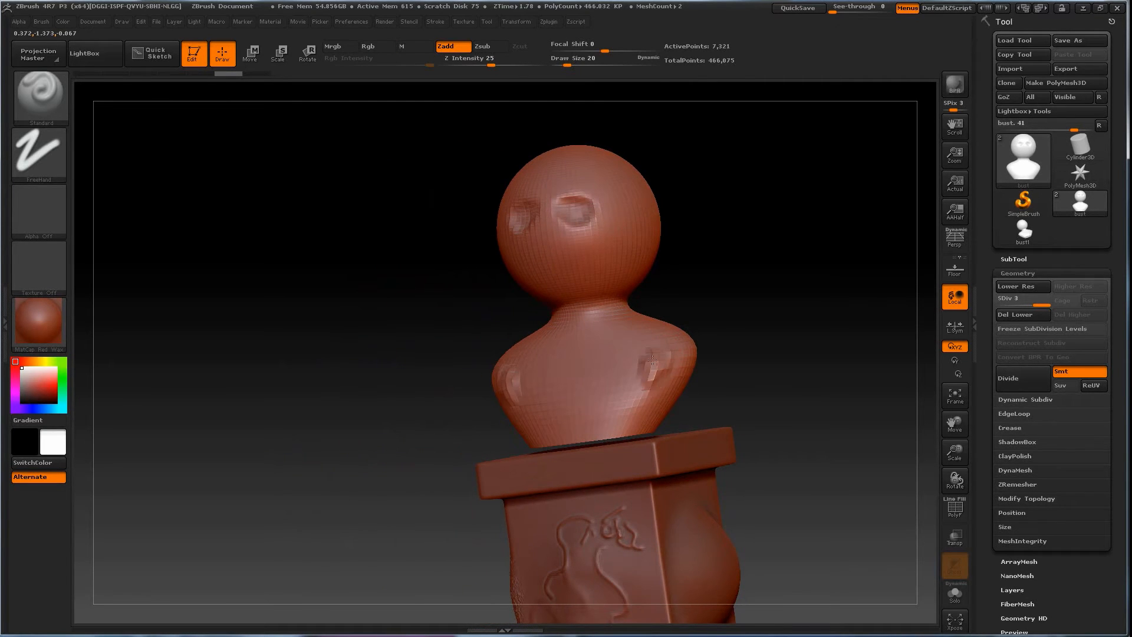
pyautogui.moveTo(740, 372)
pyautogui.mouseDown()
pyautogui.moveTo(673, 384)
pyautogui.moveTo(732, 368)
pyautogui.mouseUp()
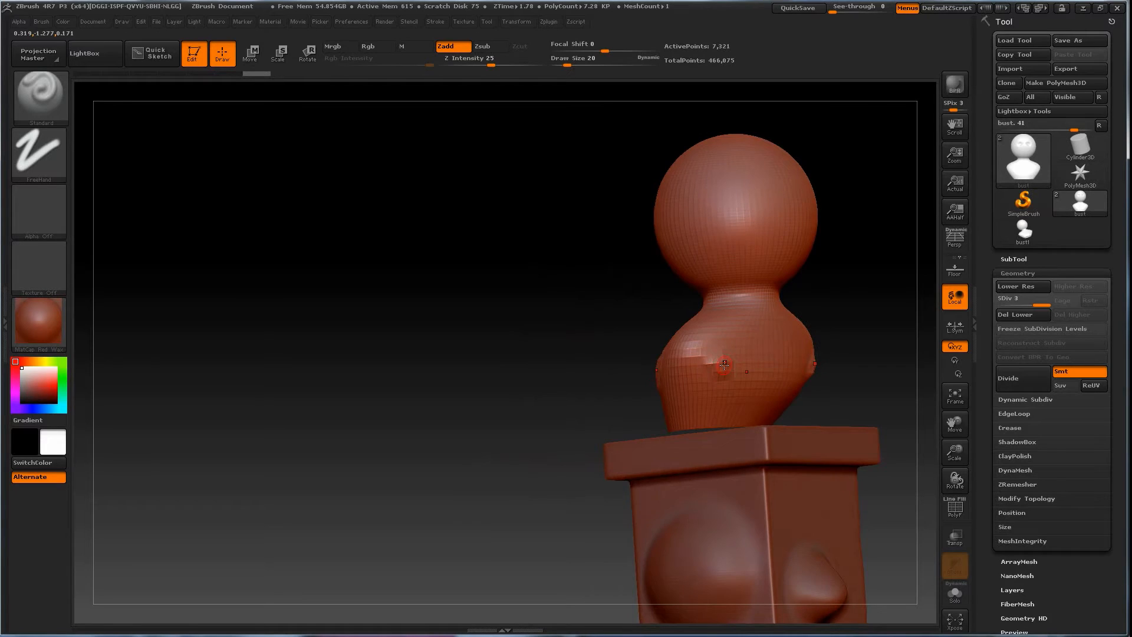
pyautogui.moveTo(513, 353); pyautogui.dragTo(638, 462)
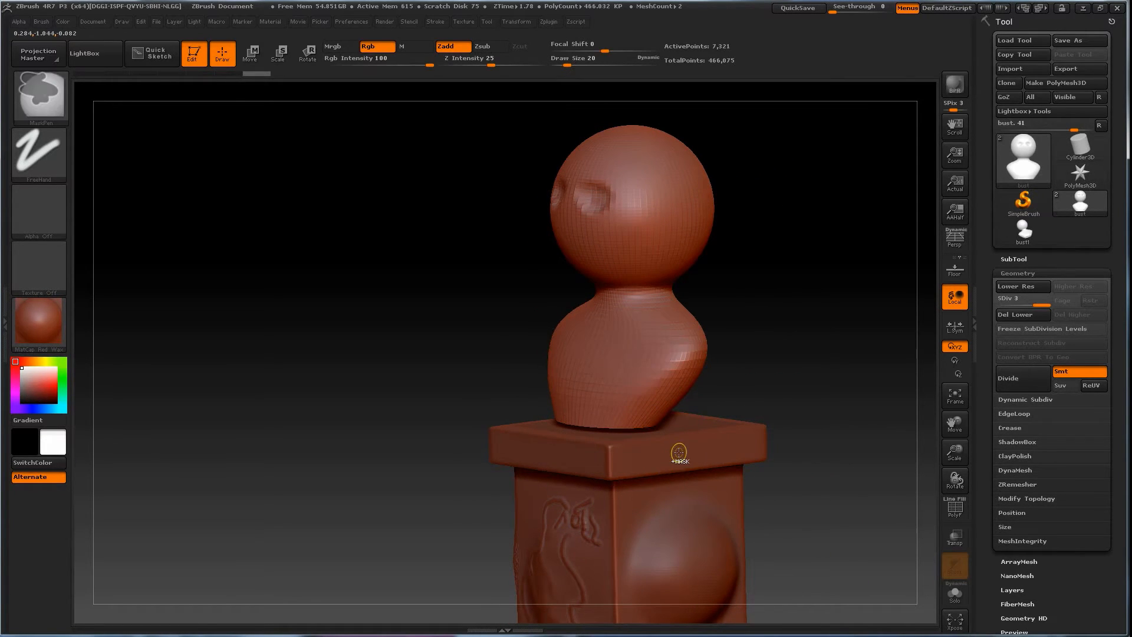
# Step: Try adding Y symmetry, check the mirrored brush points around the bust, and return to X symmetry only
pyautogui.click(516, 22)
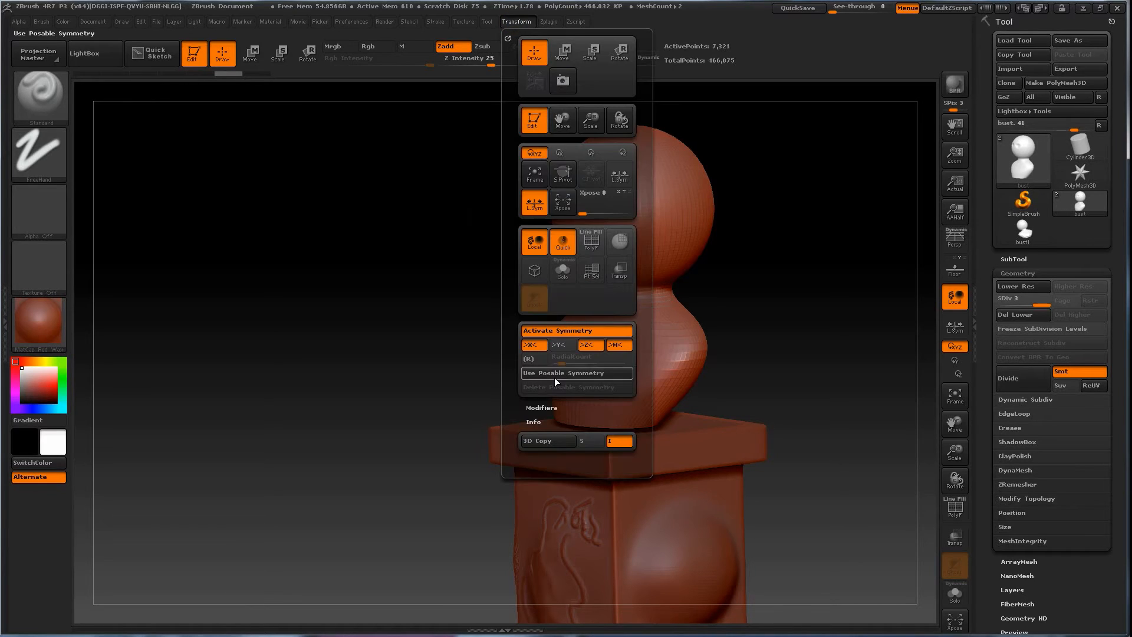
pyautogui.click(563, 345)
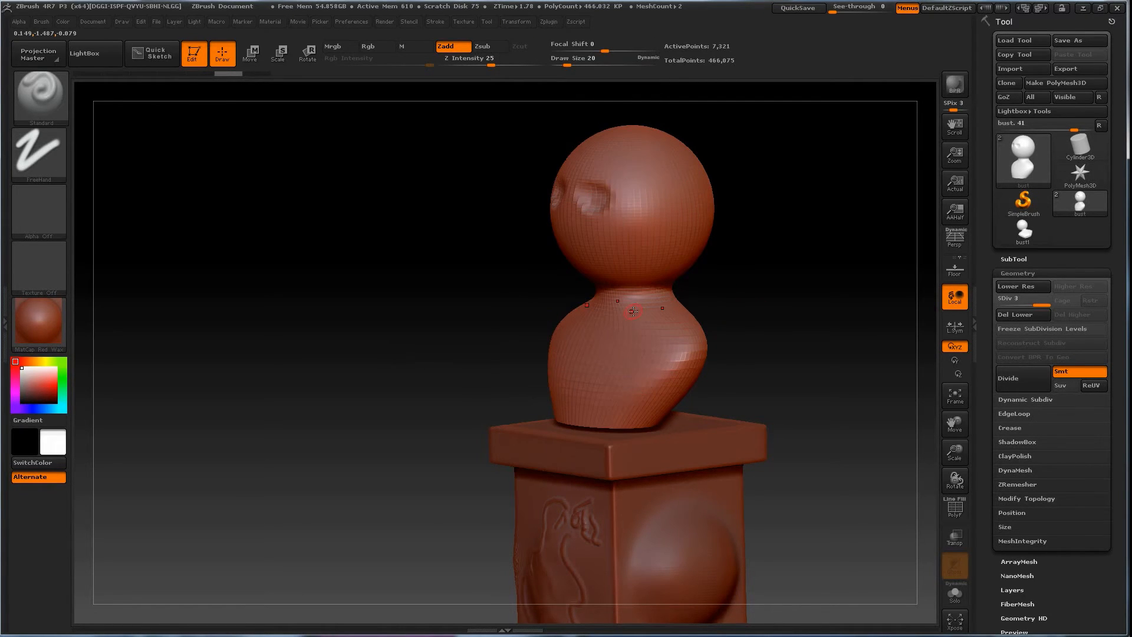
pyautogui.keyDown('alt'); pyautogui.moveTo(803, 367); pyautogui.dragTo(793, 245); pyautogui.keyUp('alt')
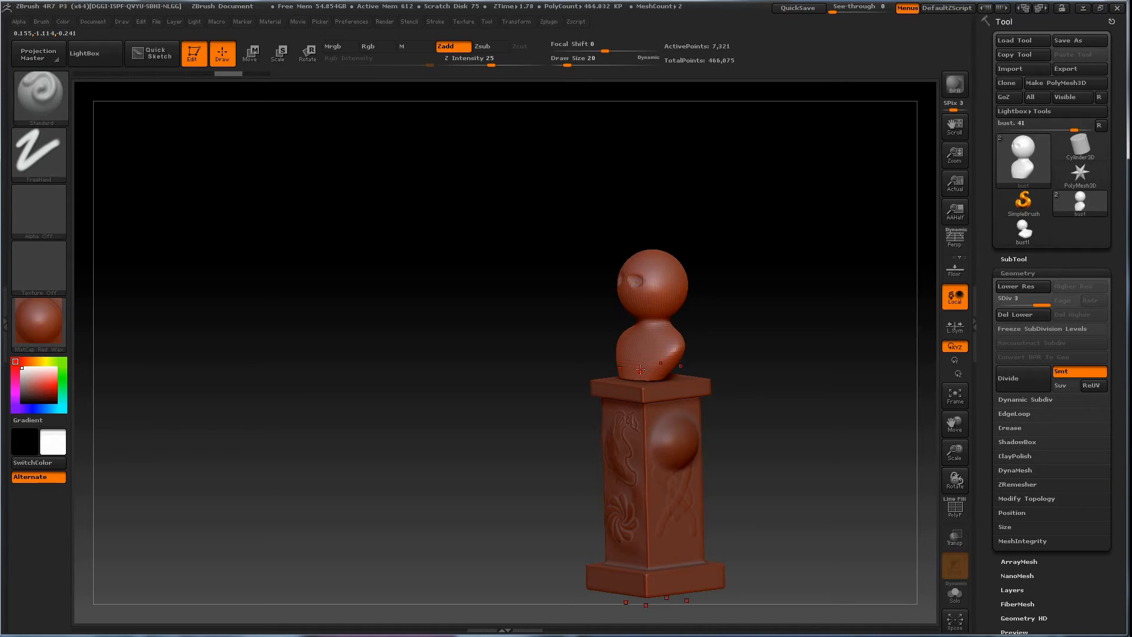
pyautogui.click(516, 21)
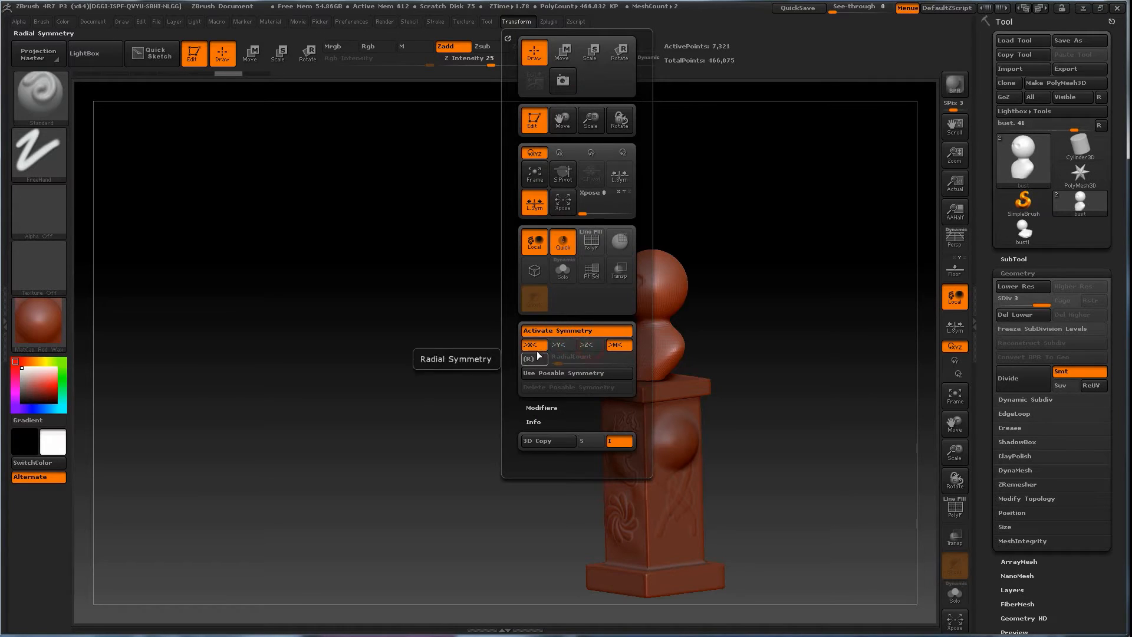
# Step: Sculpt mirrored brows, eyeballs and ears plus a nose and mouth on the bust's head
pyautogui.moveTo(765, 324); pyautogui.dragTo(816, 322)
pyautogui.keyDown('alt'); pyautogui.moveTo(754, 303); pyautogui.dragTo(759, 506); pyautogui.keyUp('alt')
pyautogui.moveTo(610, 258)
pyautogui.mouseDown()
pyautogui.moveTo(575, 268)
pyautogui.moveTo(613, 289)
pyautogui.moveTo(617, 310)
pyautogui.moveTo(603, 313)
pyautogui.mouseUp()
pyautogui.moveTo(746, 337); pyautogui.dragTo(748, 329)
pyautogui.moveTo(611, 332); pyautogui.dragTo(592, 332)
pyautogui.moveTo(831, 352); pyautogui.dragTo(804, 352)
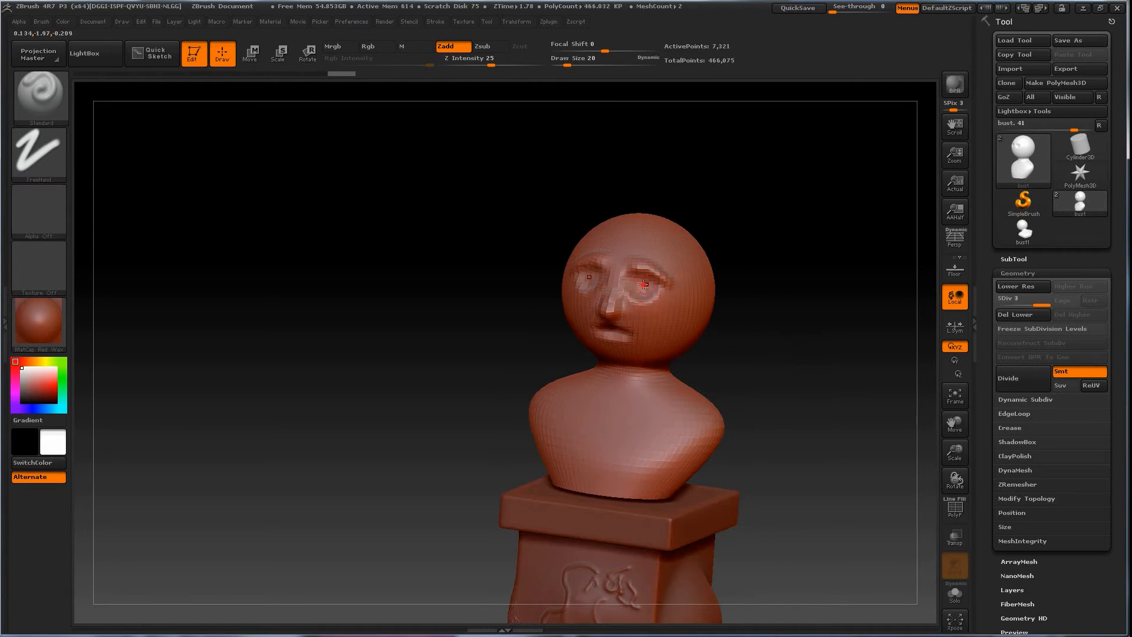
pyautogui.moveTo(638, 294); pyautogui.dragTo(647, 289)
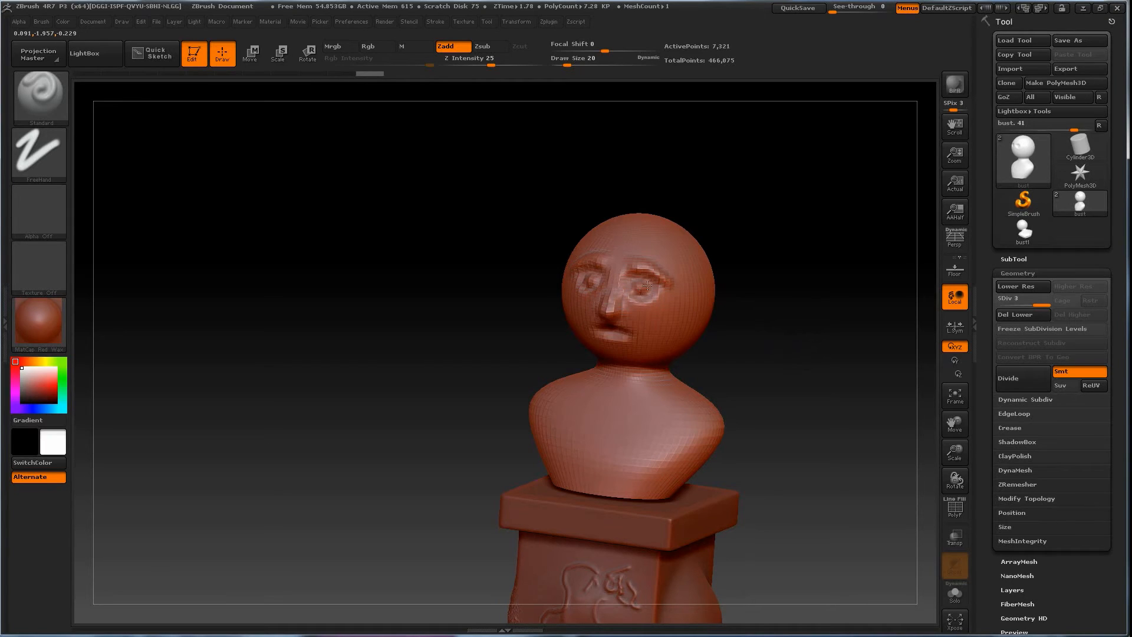
pyautogui.moveTo(767, 353)
pyautogui.mouseDown()
pyautogui.moveTo(798, 351)
pyautogui.moveTo(757, 356)
pyautogui.moveTo(707, 300)
pyautogui.moveTo(713, 319)
pyautogui.moveTo(715, 305)
pyautogui.mouseUp()
pyautogui.moveTo(784, 321); pyautogui.dragTo(702, 346)
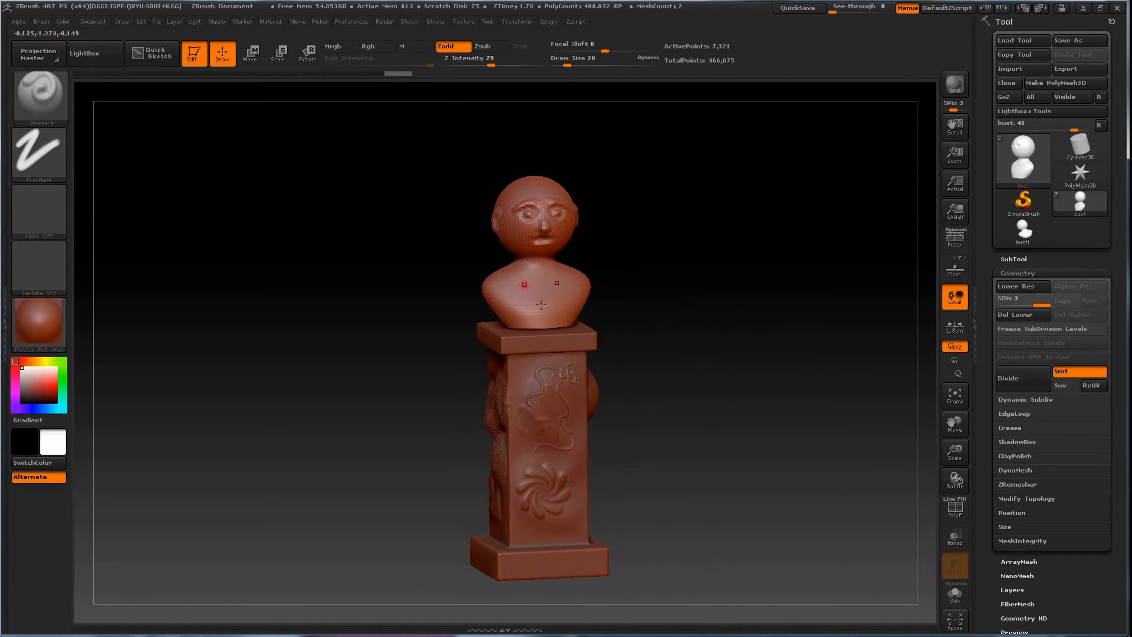
# Step: Examine the sculpted bust on its pillar and compare it with the preview of the original bust1 tool
pyautogui.moveTo(612, 330); pyautogui.dragTo(715, 305)
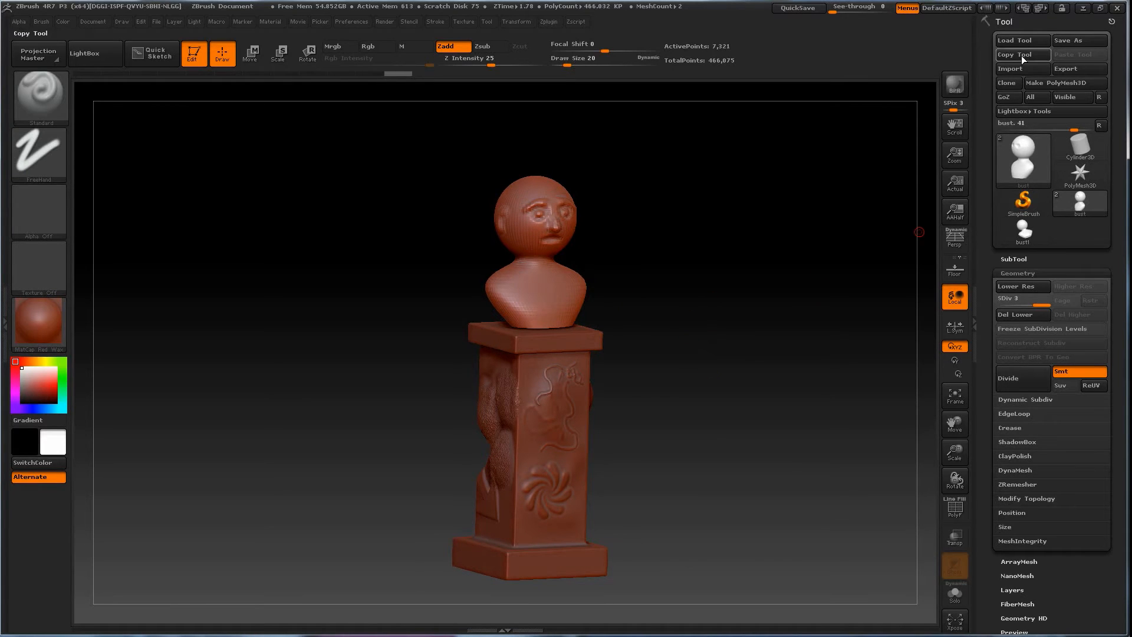
pyautogui.moveTo(1018, 166)
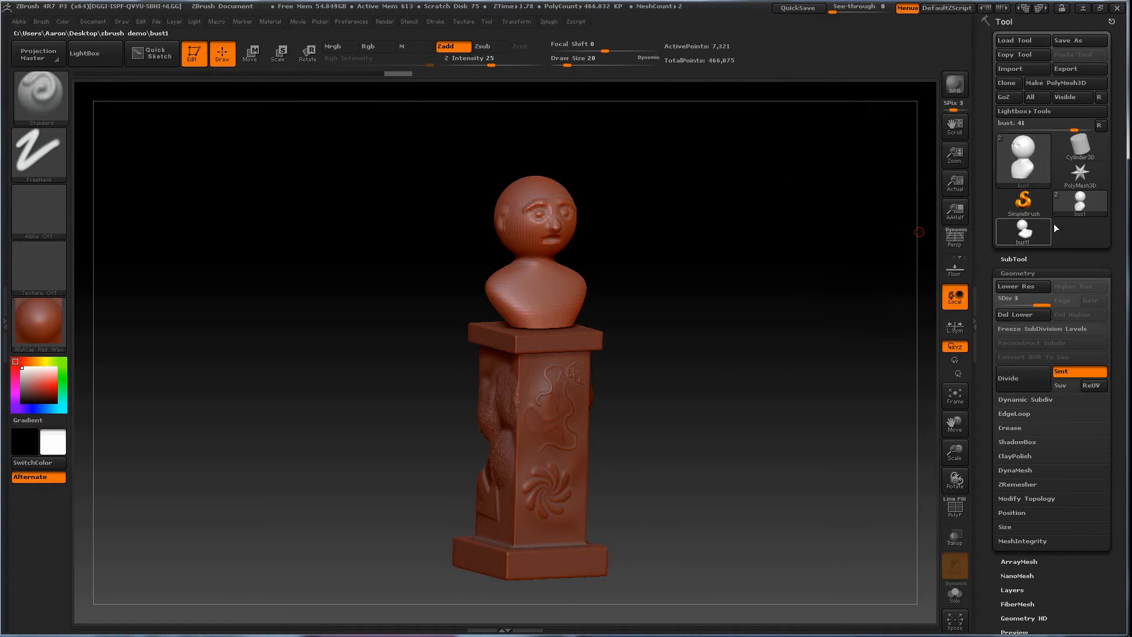
pyautogui.moveTo(1024, 225)
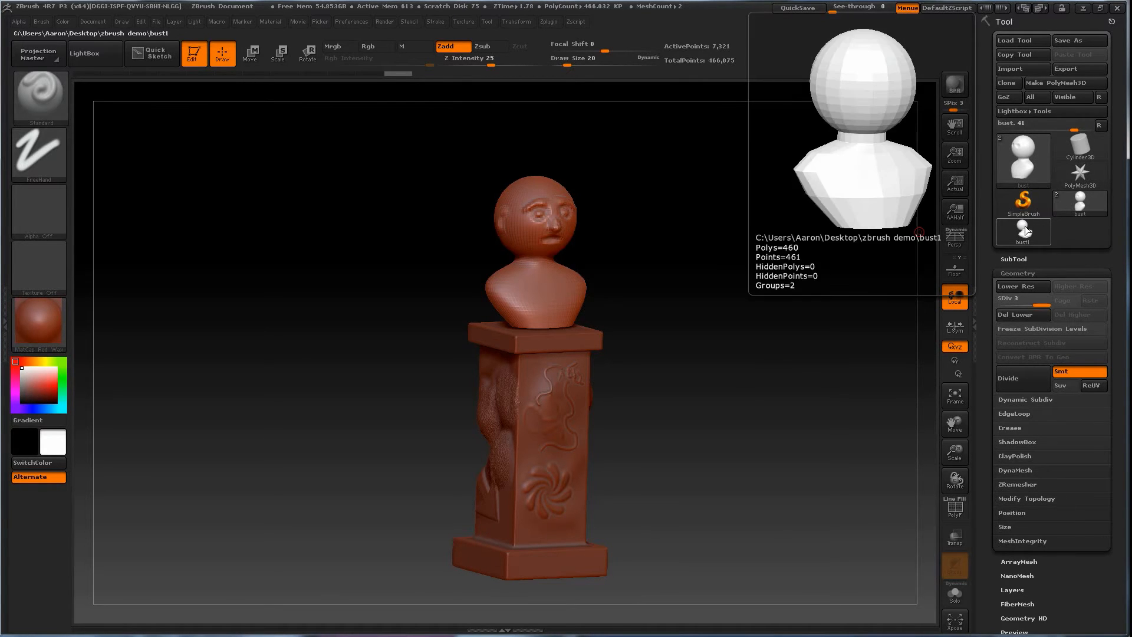
# Step: Save the sculpted pillar and bust tool as pillar.ztl in the zbrush demo folder
pyautogui.click(1082, 39)
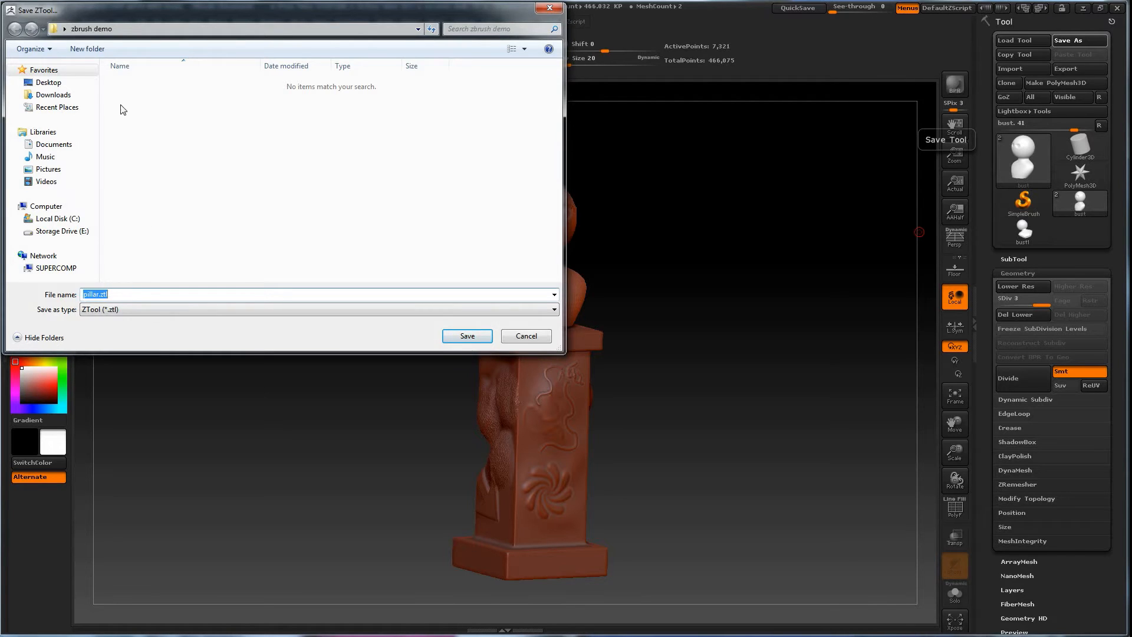
pyautogui.click(463, 336)
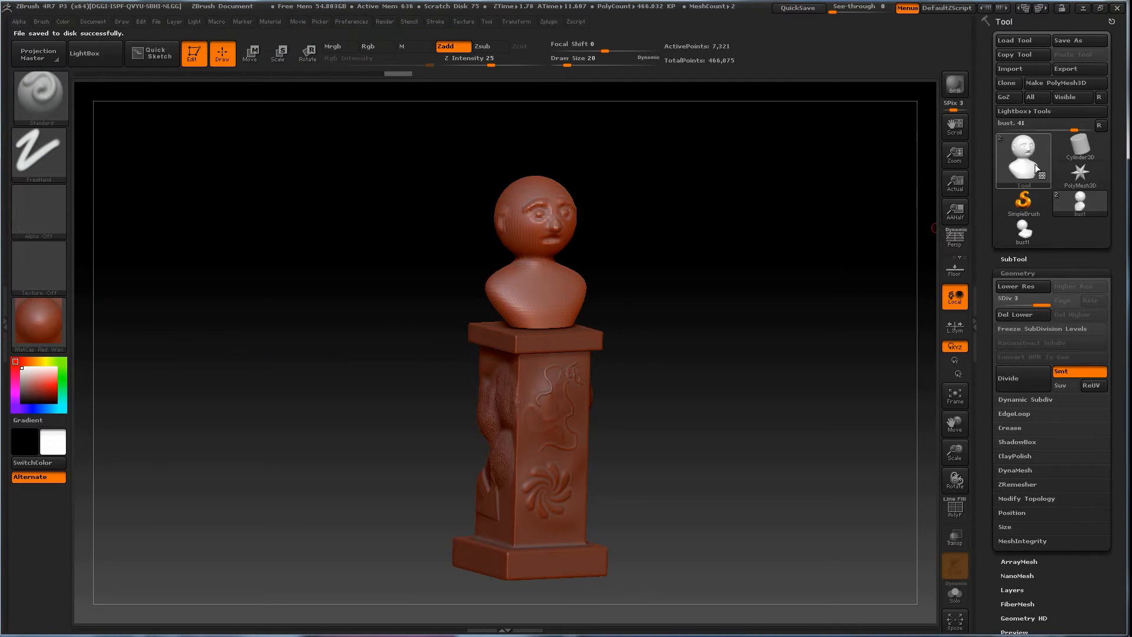
# Step: Compare the unsculpted bust1 tool with the sculpted bust and pillar tool by switching between them and viewing each model
pyautogui.moveTo(1031, 228)
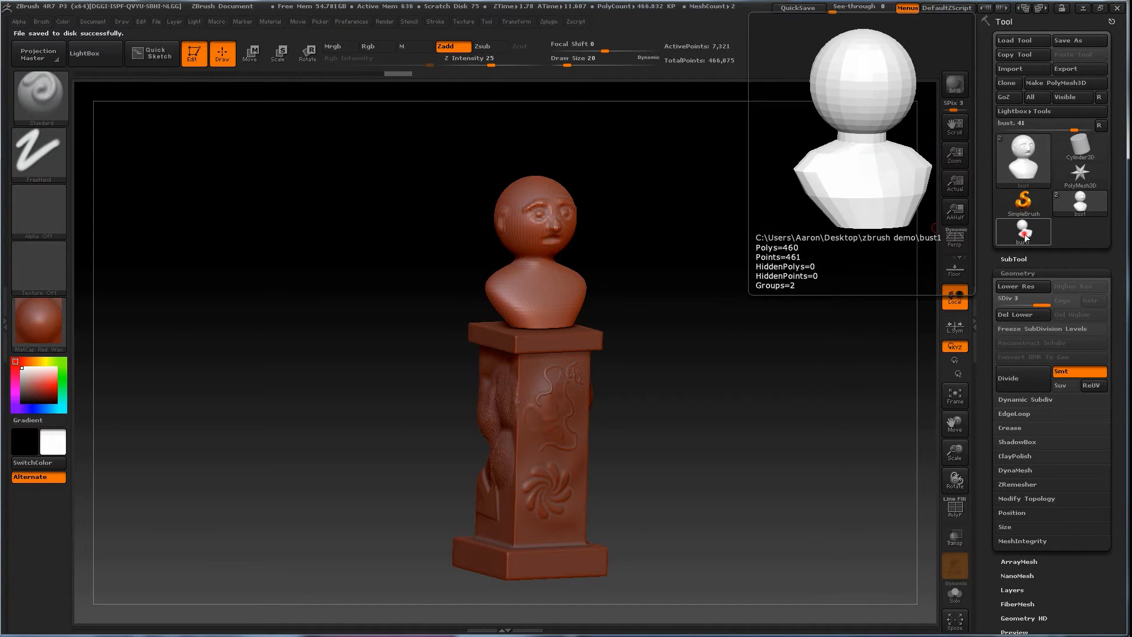
pyautogui.click(1024, 236)
pyautogui.moveTo(695, 412)
pyautogui.mouseDown()
pyautogui.moveTo(718, 480)
pyautogui.moveTo(700, 429)
pyautogui.mouseUp()
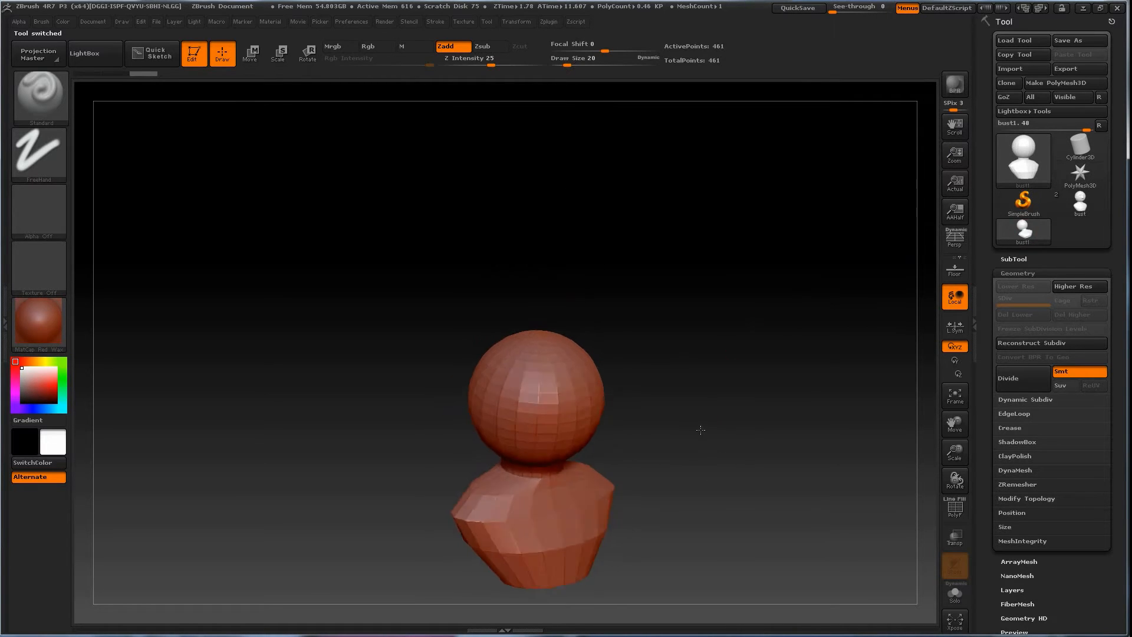
pyautogui.click(1078, 204)
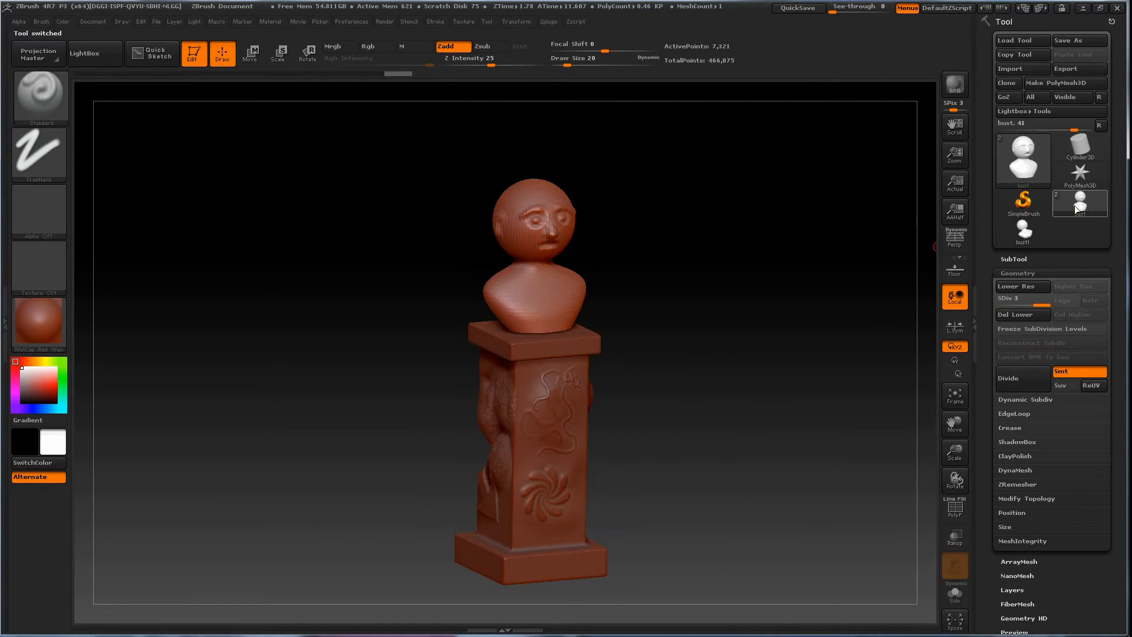
pyautogui.moveTo(679, 347); pyautogui.dragTo(685, 346)
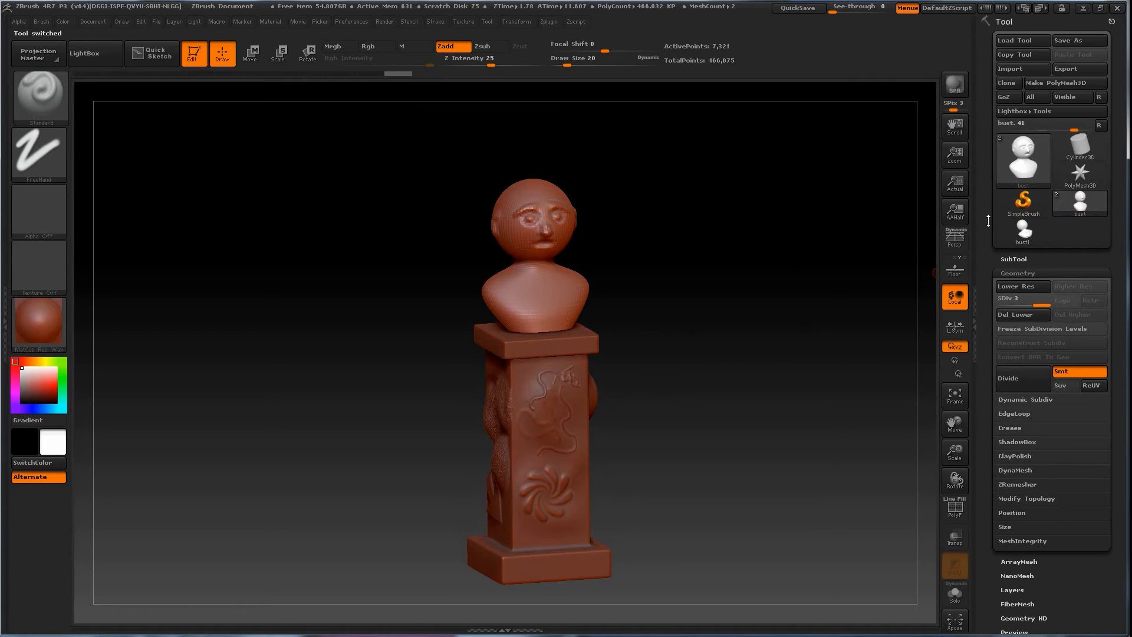
pyautogui.click(1023, 228)
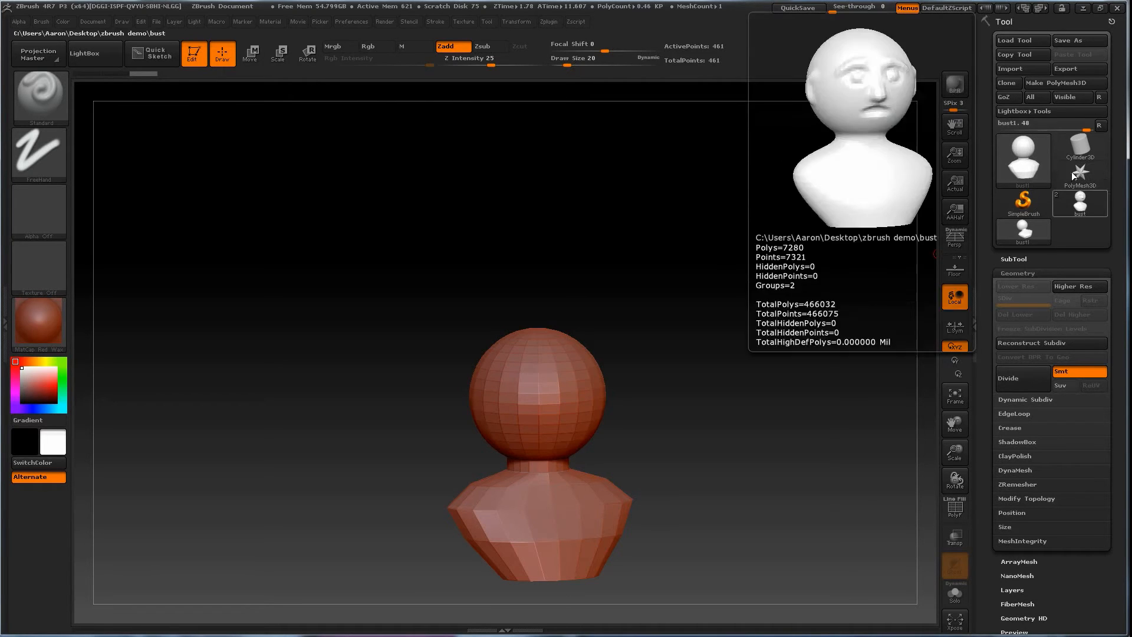
pyautogui.click(1080, 204)
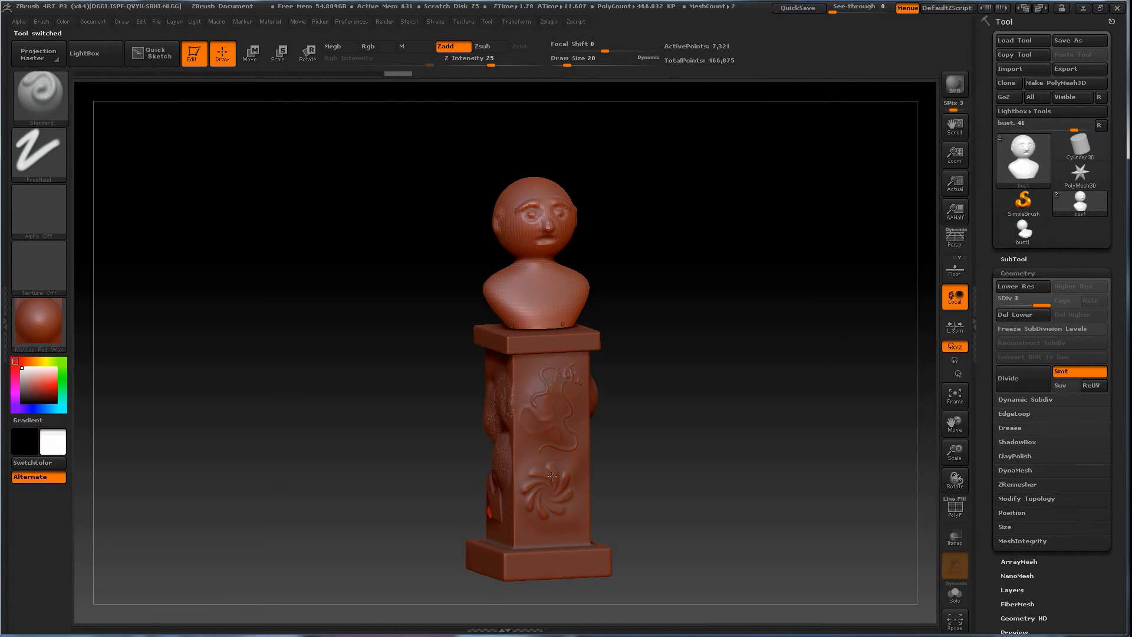
pyautogui.moveTo(751, 309); pyautogui.dragTo(713, 290)
pyautogui.moveTo(644, 321); pyautogui.dragTo(715, 300)
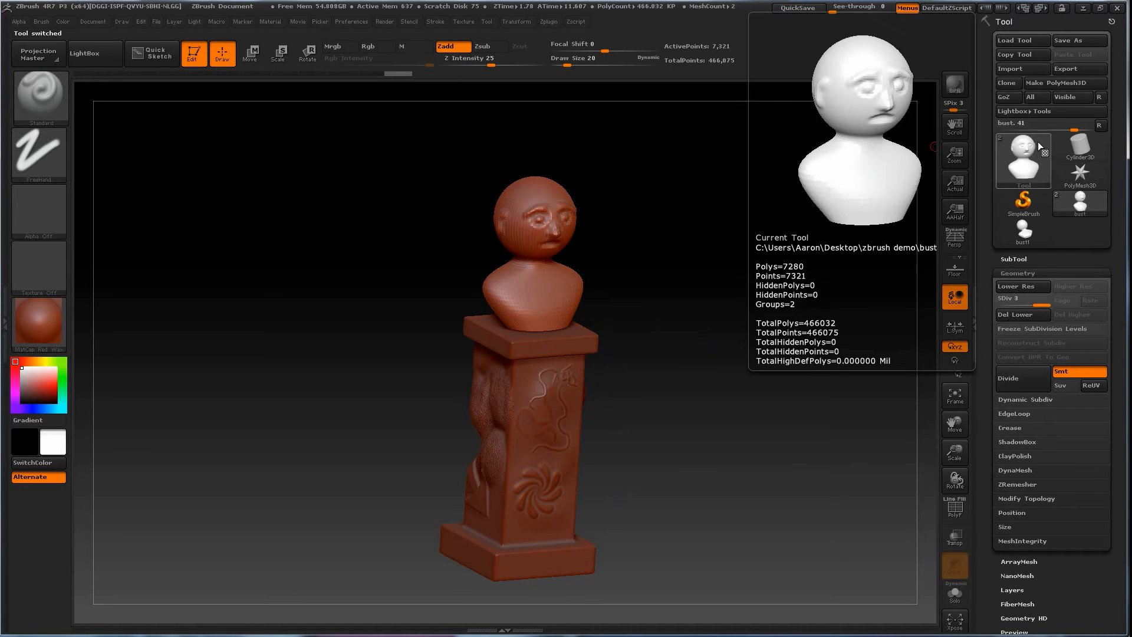
# Step: Check the saved tool file, then load the finished stone pillar example from the Pillar folder and view it up close
pyautogui.click(1024, 40)
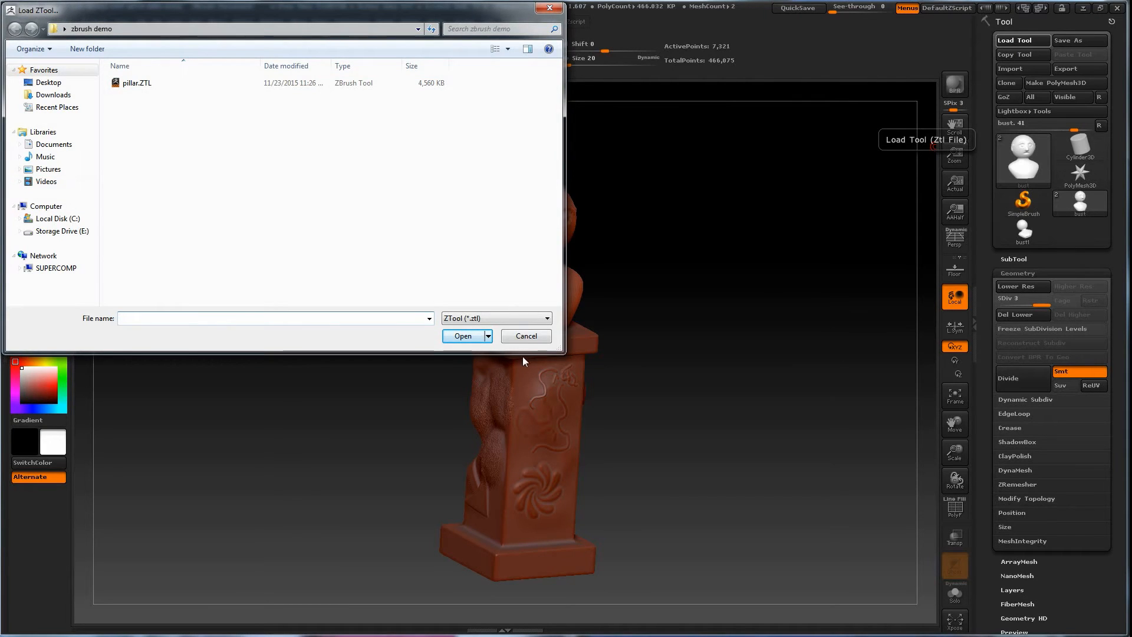
pyautogui.click(526, 336)
pyautogui.moveTo(163, 631)
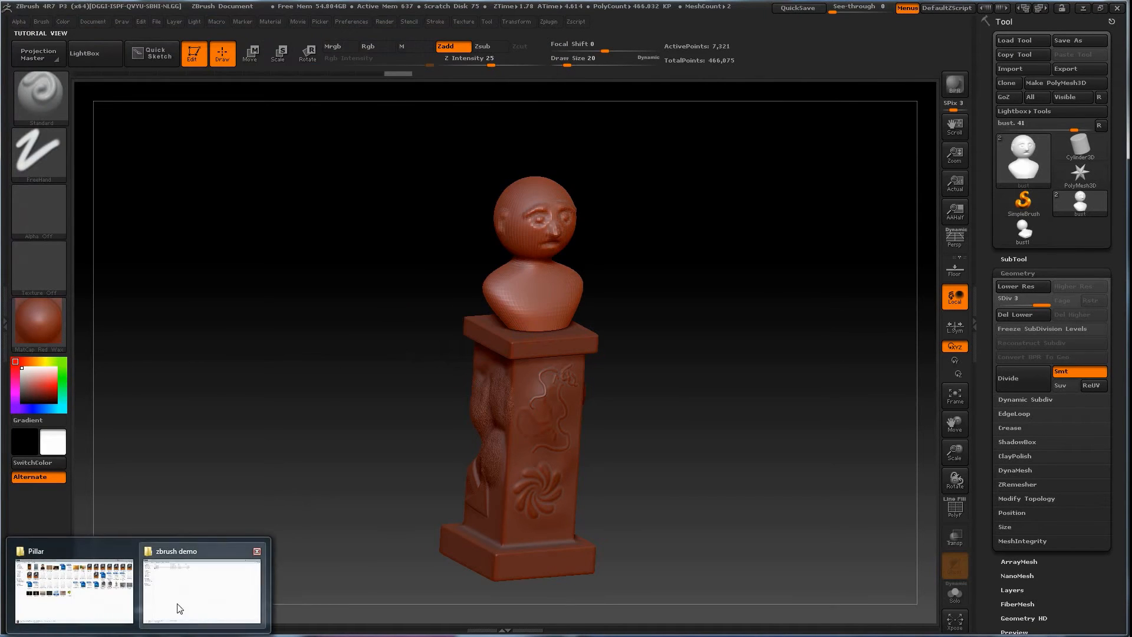
pyautogui.click(88, 590)
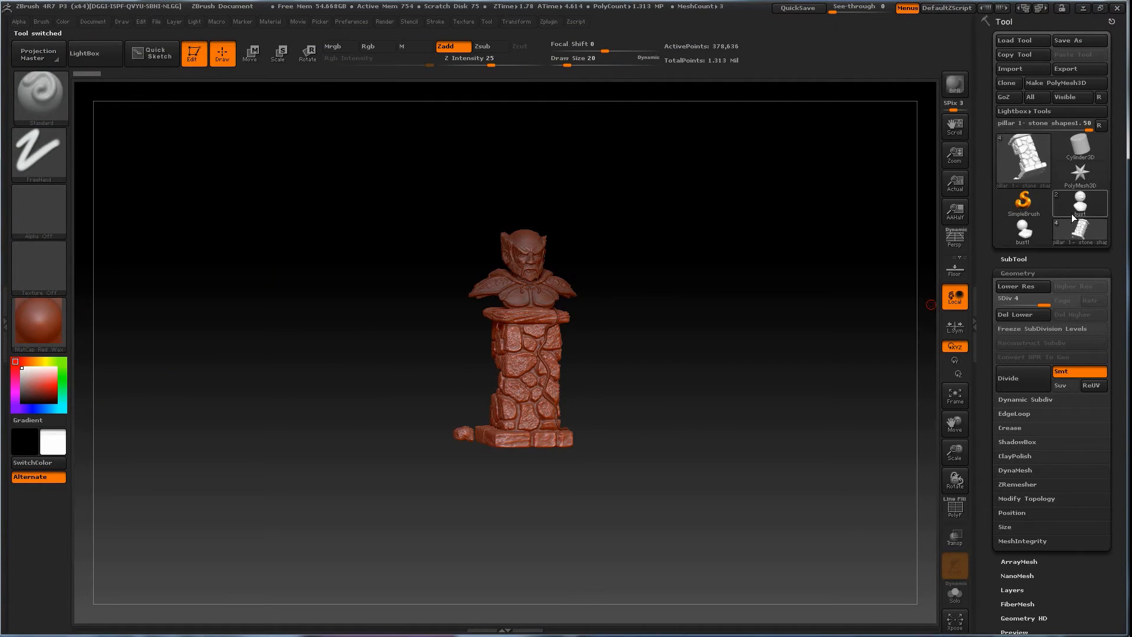
pyautogui.moveTo(733, 343); pyautogui.dragTo(715, 405)
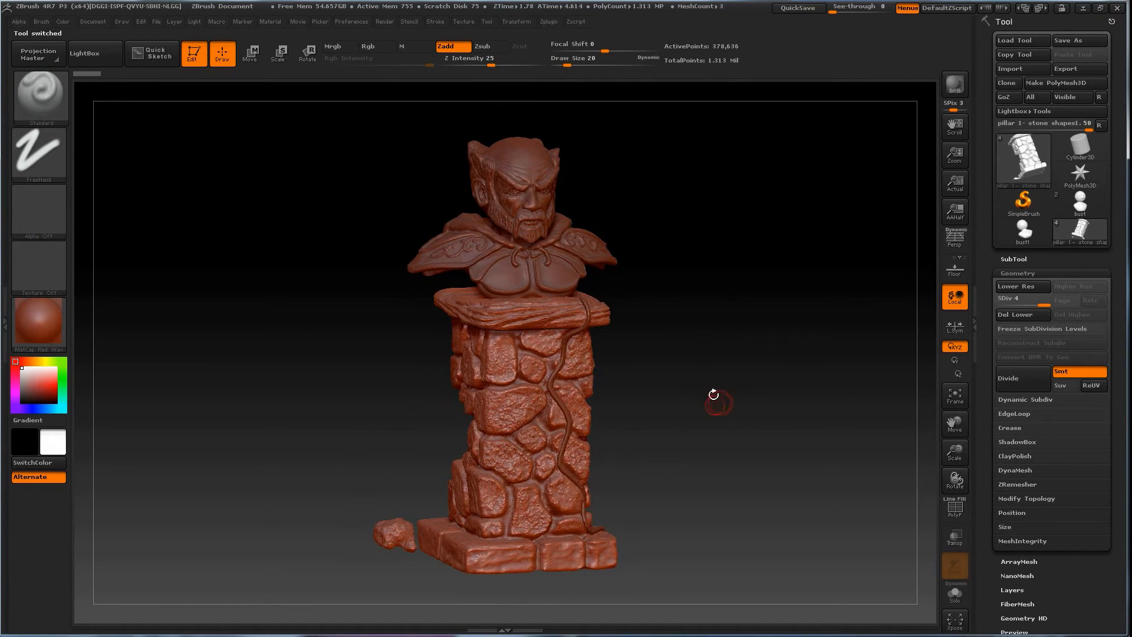
pyautogui.moveTo(725, 446); pyautogui.dragTo(834, 389)
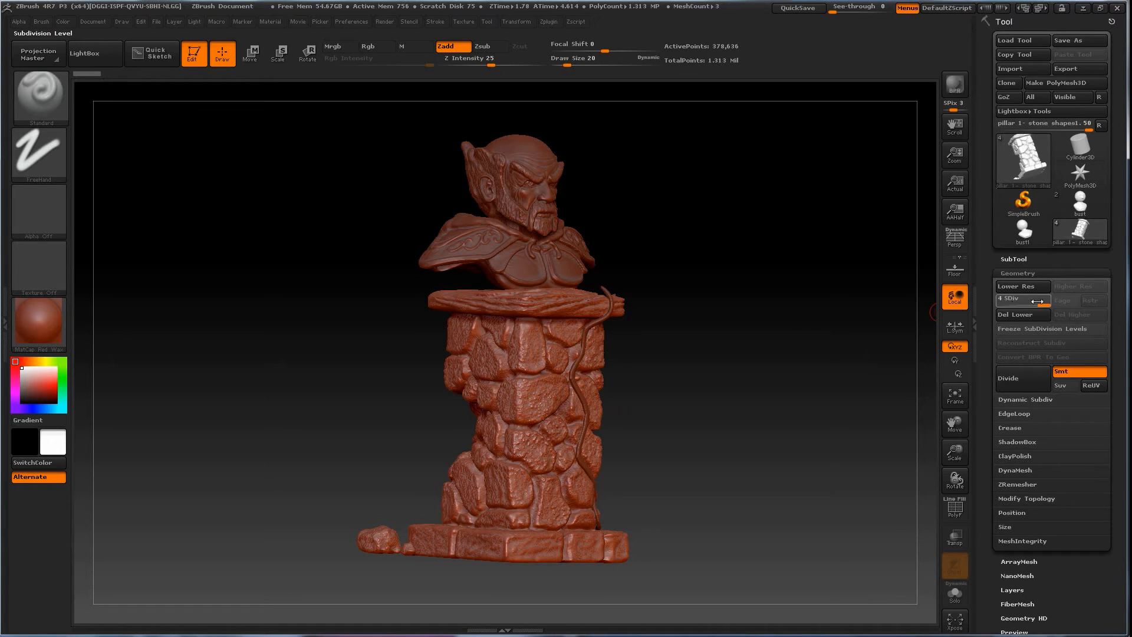
# Step: Compare the stone pillar at subdivision level 1 and level 4, and inspect the detailed version from several sides
pyautogui.moveTo(1003, 304); pyautogui.dragTo(1002, 304)
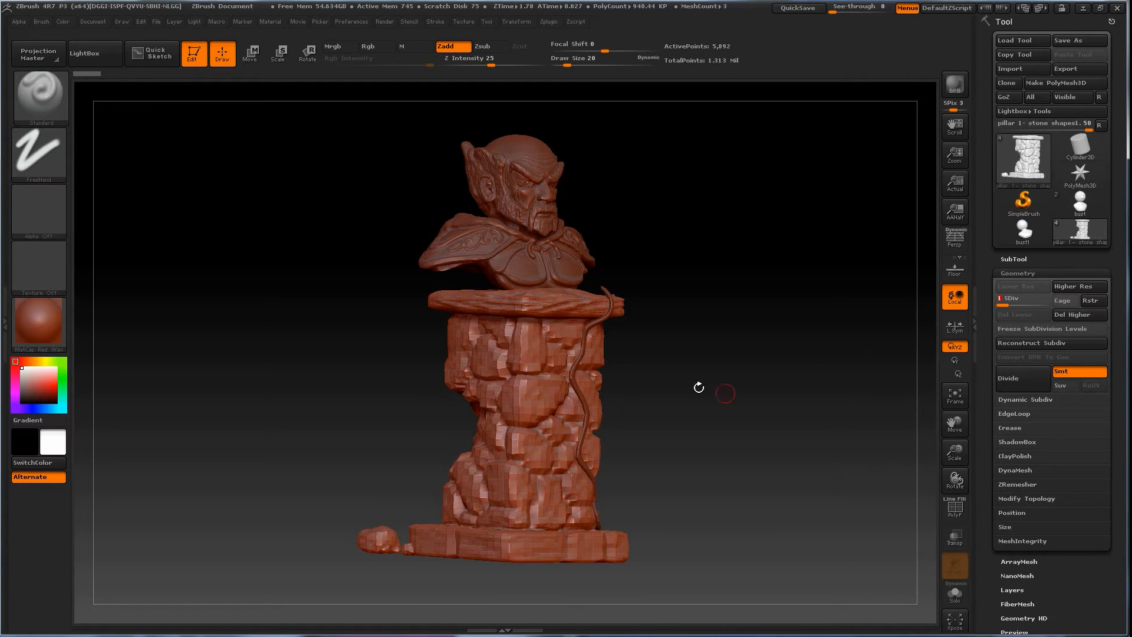
pyautogui.moveTo(687, 422); pyautogui.dragTo(708, 425)
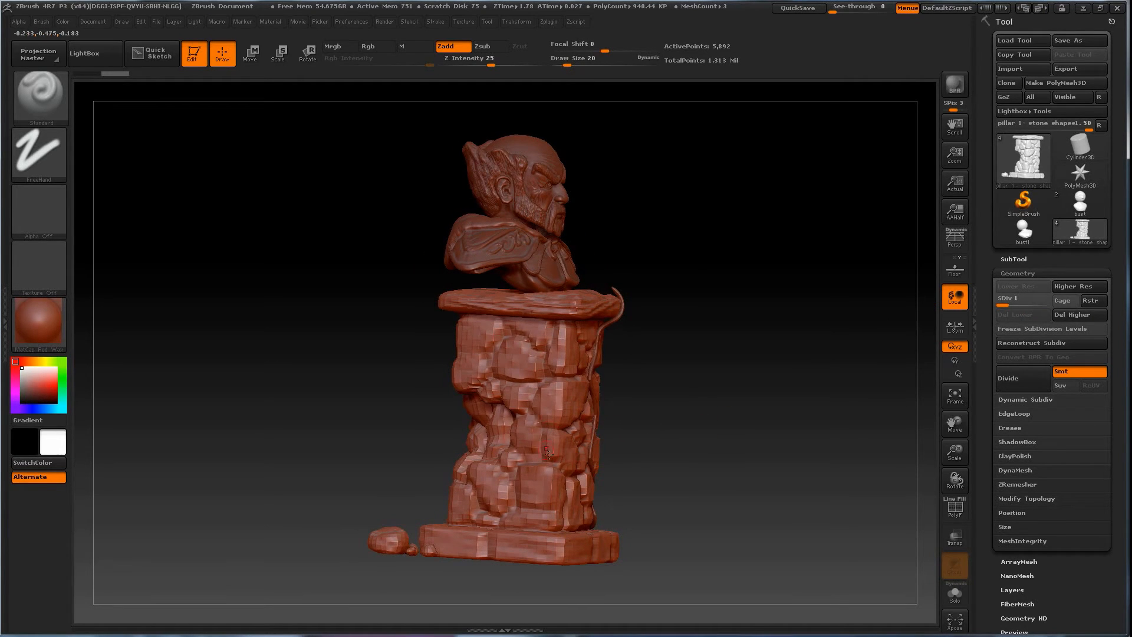
pyautogui.moveTo(705, 401); pyautogui.dragTo(697, 417)
pyautogui.press('d')
pyautogui.press('d')
pyautogui.press('d')
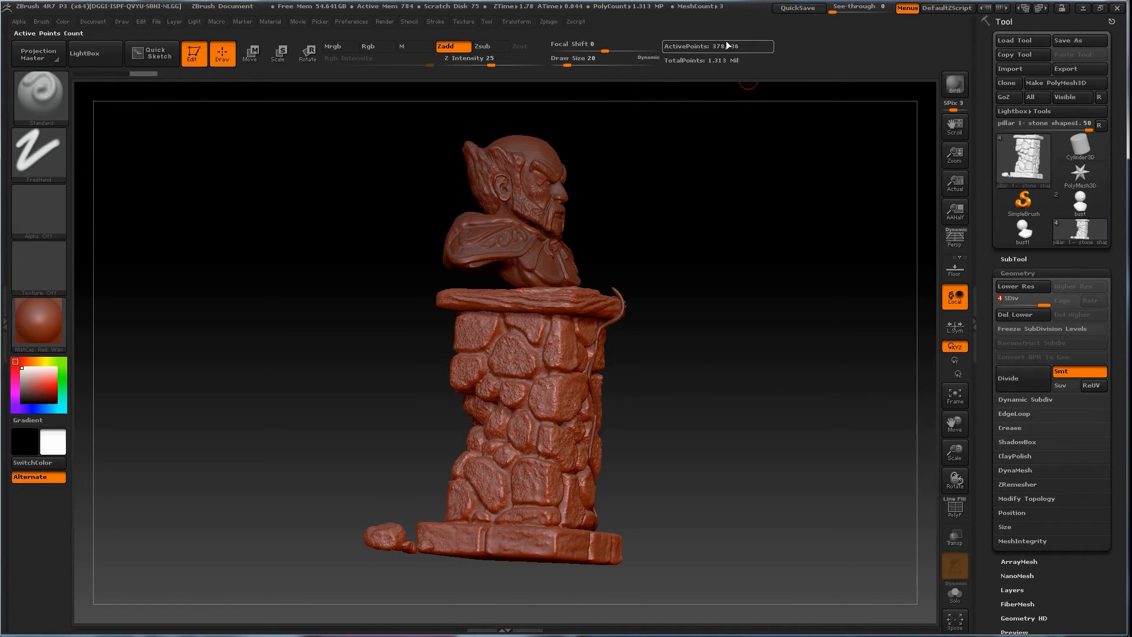
pyautogui.moveTo(704, 390); pyautogui.dragTo(596, 401)
pyautogui.moveTo(664, 504); pyautogui.dragTo(651, 464)
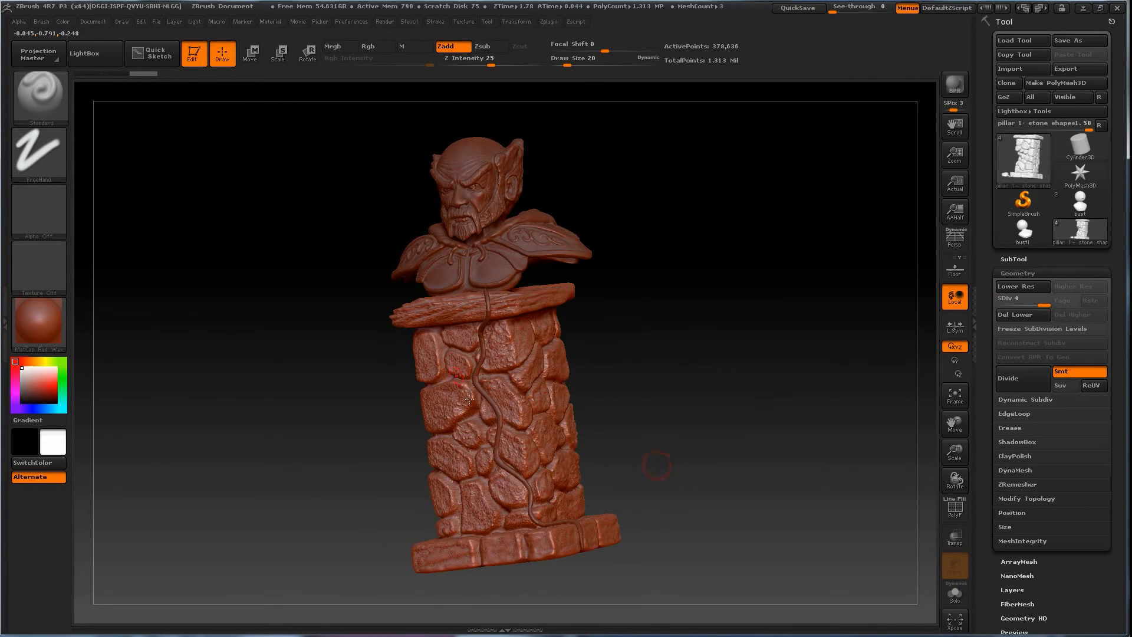
pyautogui.moveTo(628, 372); pyautogui.dragTo(624, 371)
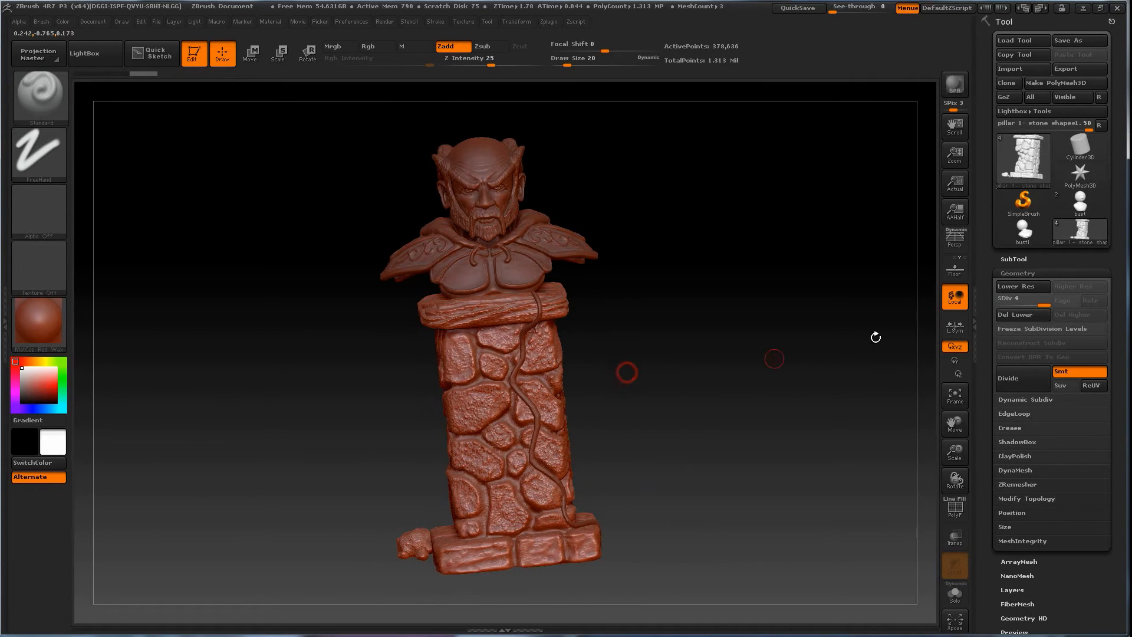
# Step: Show the example's subtools, check the pillar 0- temp complete plane, and make pillar bust1 the active subtool
pyautogui.click(1018, 257)
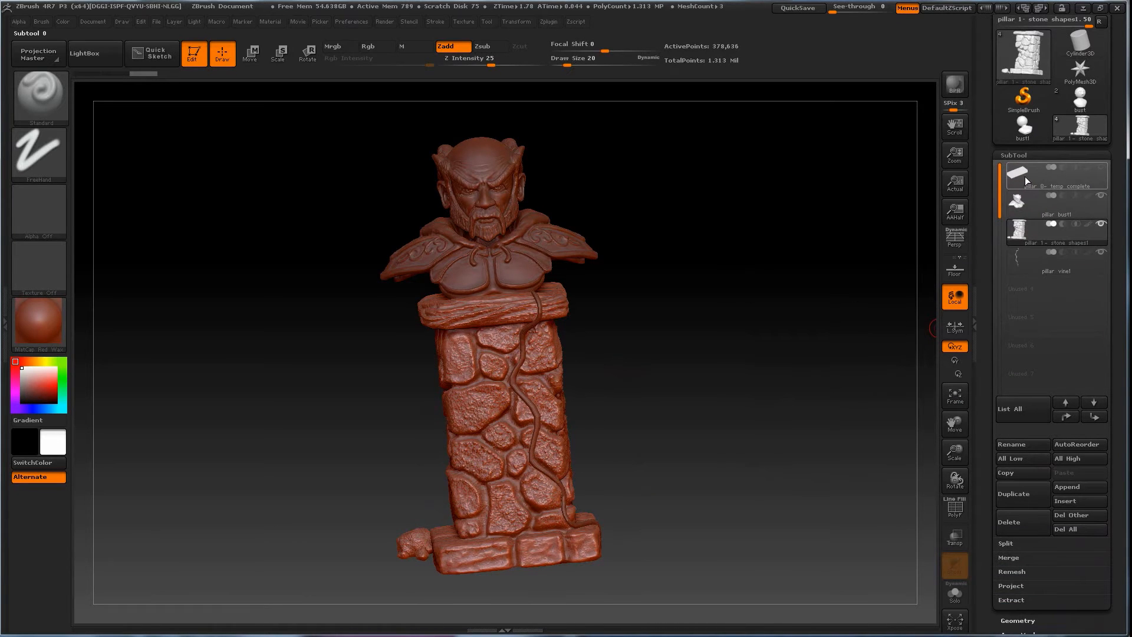
pyautogui.moveTo(1024, 180)
pyautogui.click(1023, 180)
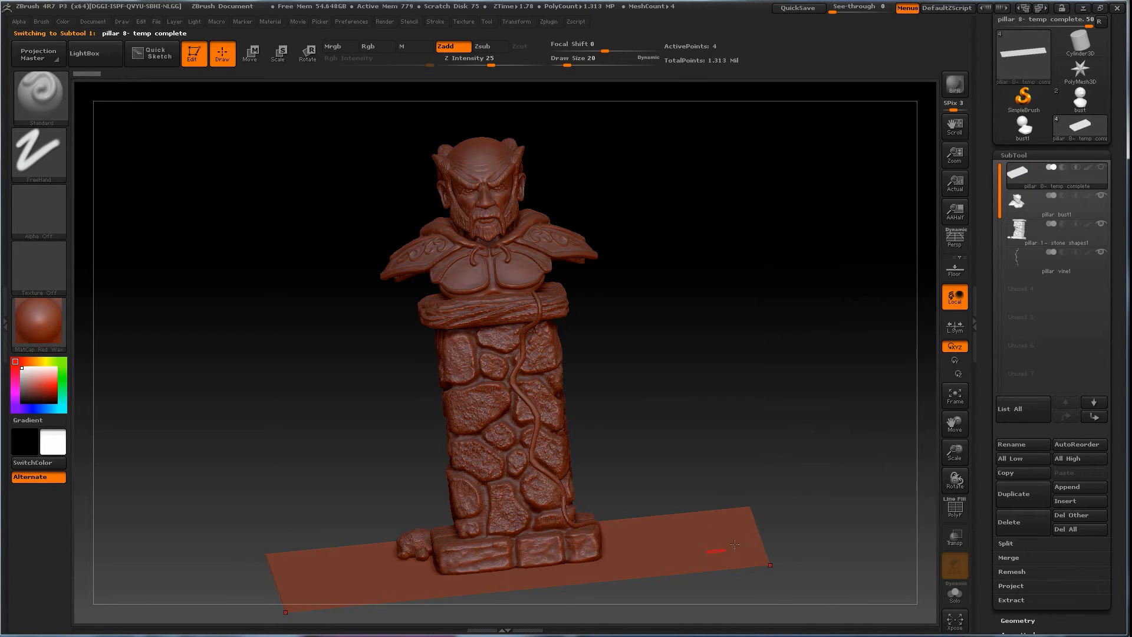
pyautogui.click(1023, 204)
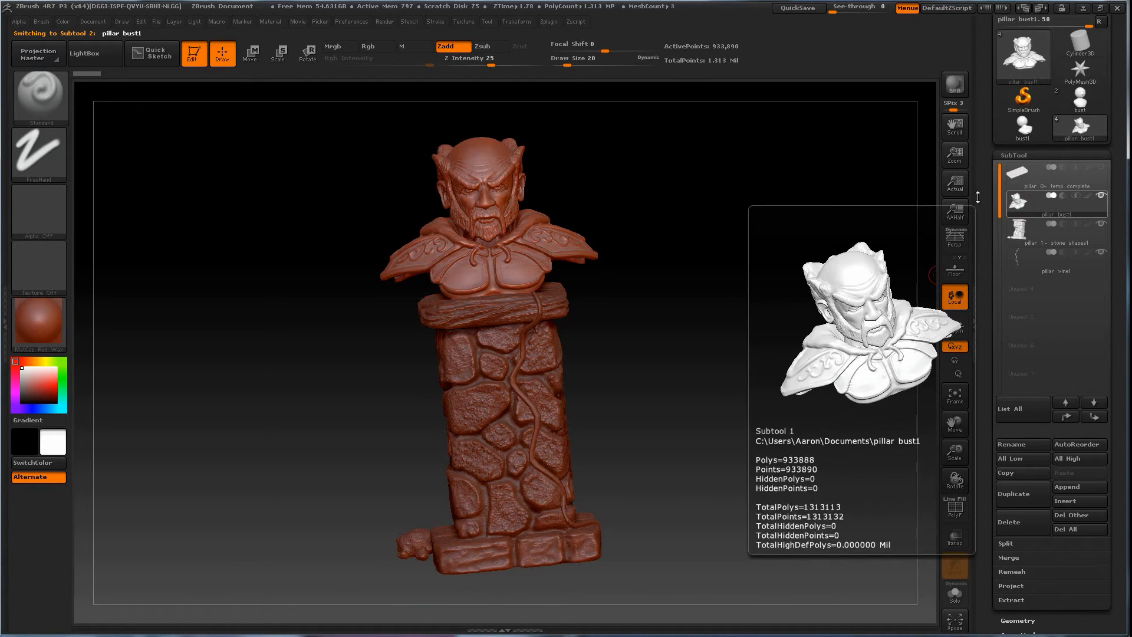
pyautogui.moveTo(700, 320); pyautogui.dragTo(755, 330)
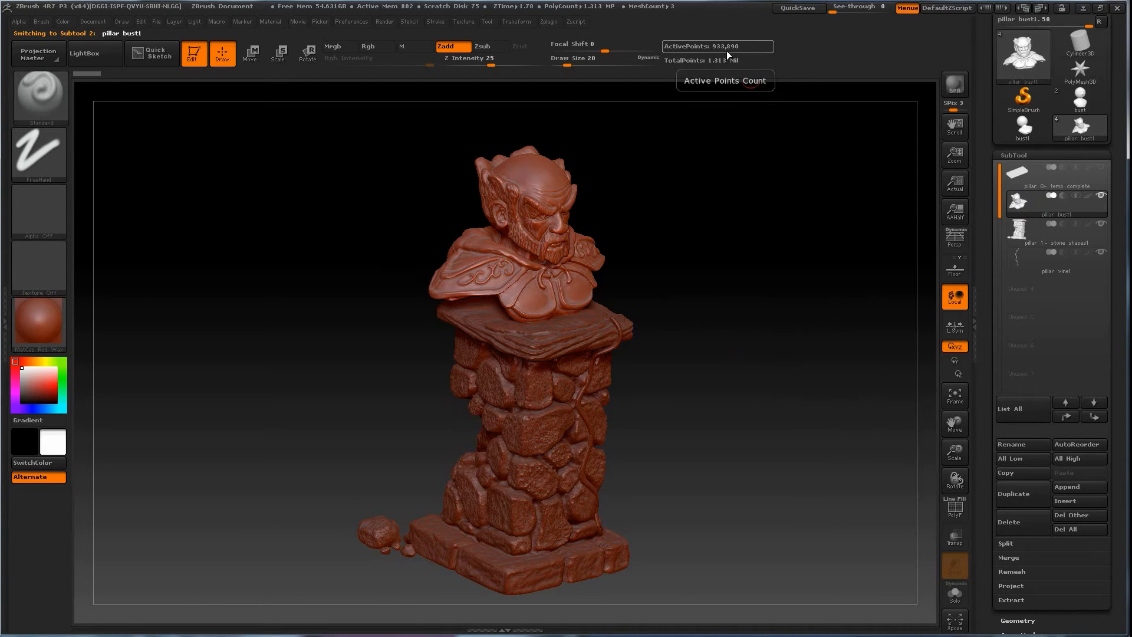
pyautogui.moveTo(695, 330); pyautogui.dragTo(688, 324)
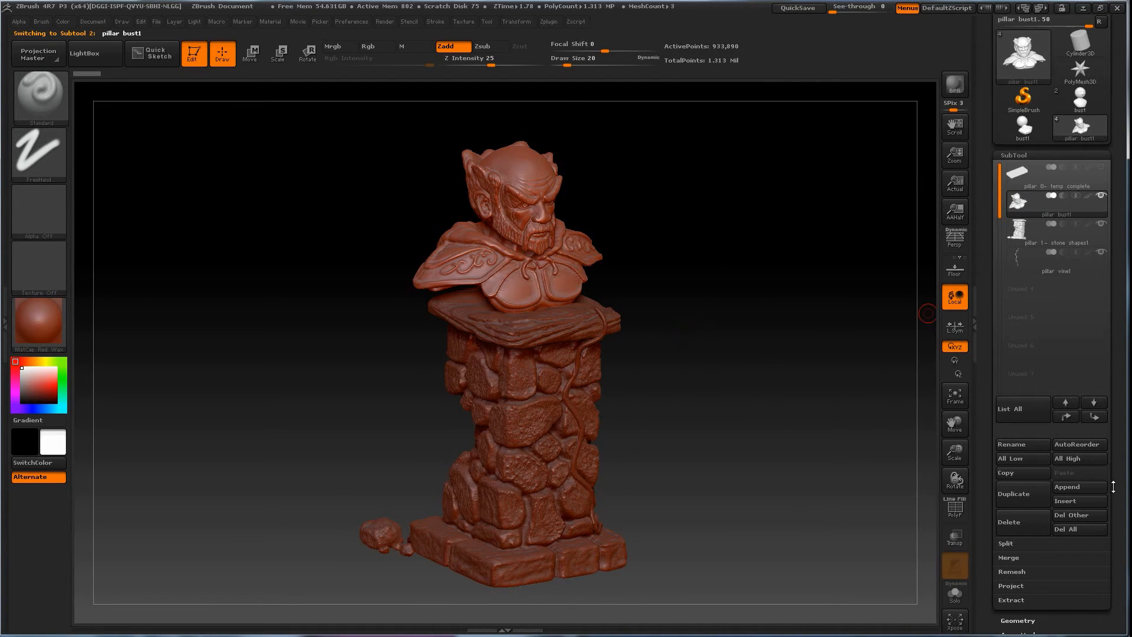
# Step: Compare the example bust at a low subdivision level and at level 5 from close up
pyautogui.scroll(-3, 1029, 450)
pyautogui.click(1026, 451)
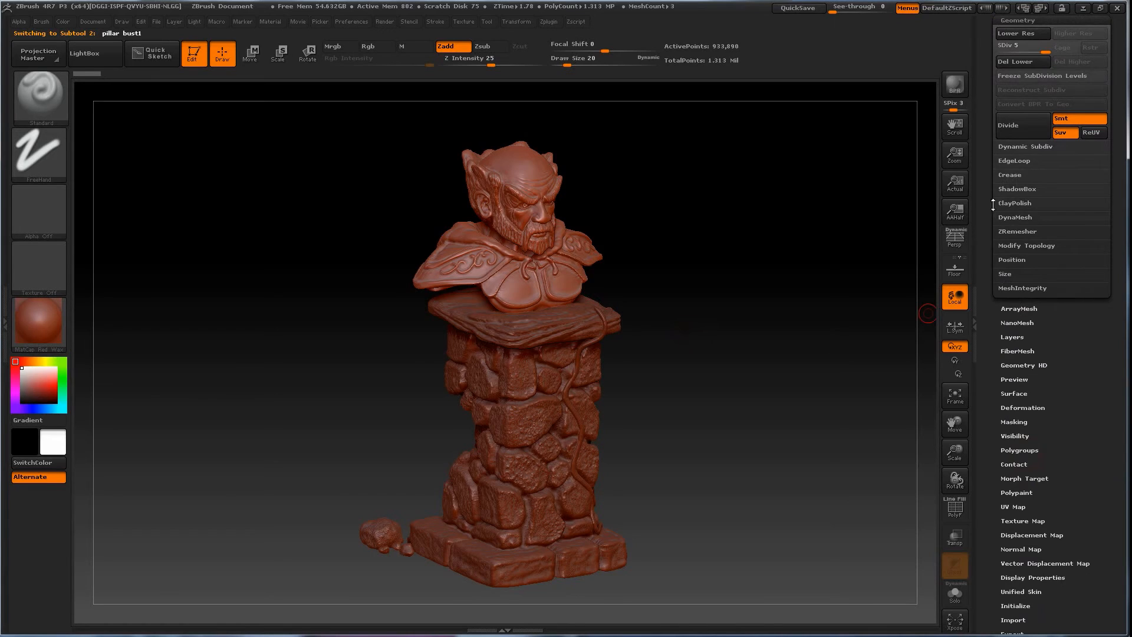
pyautogui.moveTo(1119, 130); pyautogui.dragTo(1119, 192)
pyautogui.moveTo(1043, 113); pyautogui.dragTo(1002, 113)
pyautogui.moveTo(832, 223); pyautogui.dragTo(737, 89)
pyautogui.moveTo(728, 286)
pyautogui.mouseDown()
pyautogui.moveTo(707, 293)
pyautogui.moveTo(733, 290)
pyautogui.mouseUp()
pyautogui.moveTo(1000, 107); pyautogui.dragTo(1047, 112)
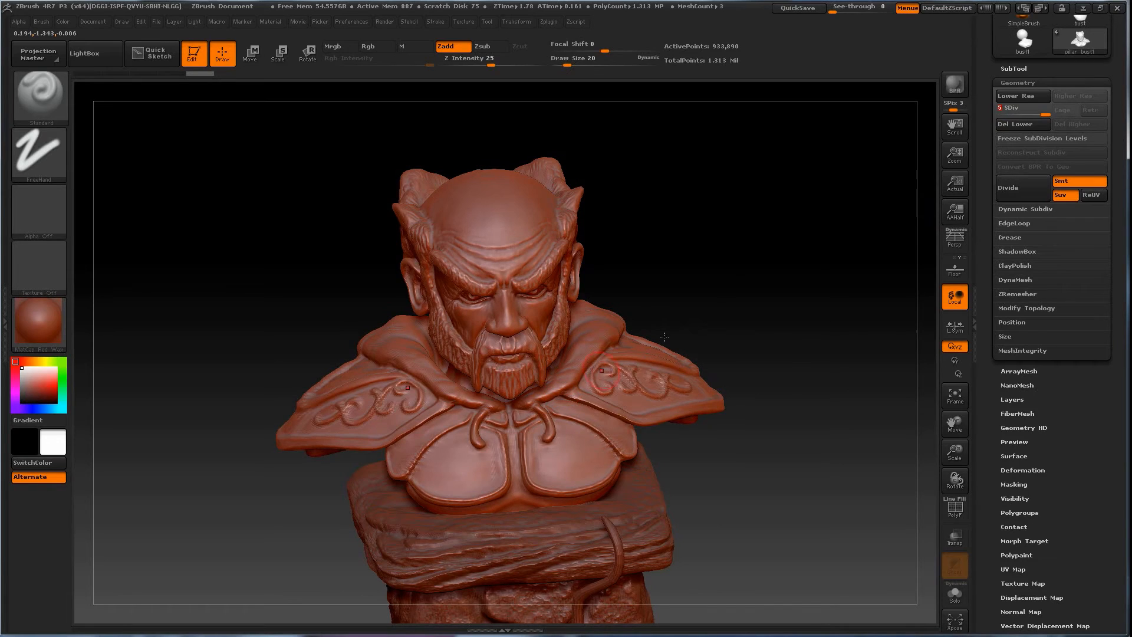
pyautogui.moveTo(649, 318); pyautogui.dragTo(681, 292)
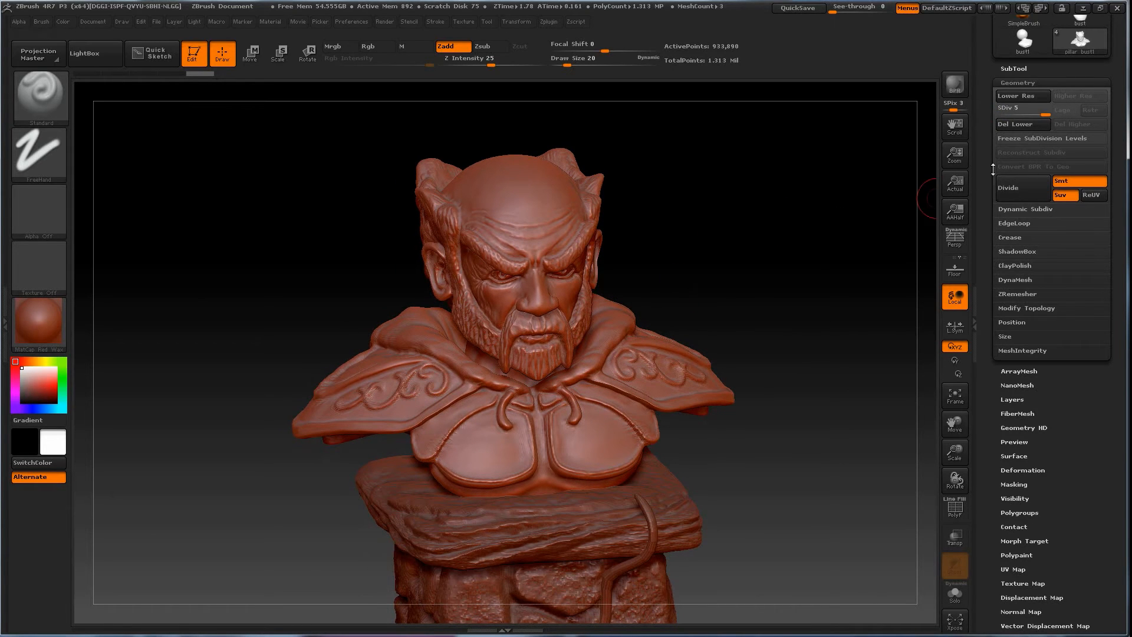
pyautogui.moveTo(1120, 117); pyautogui.dragTo(1115, 211)
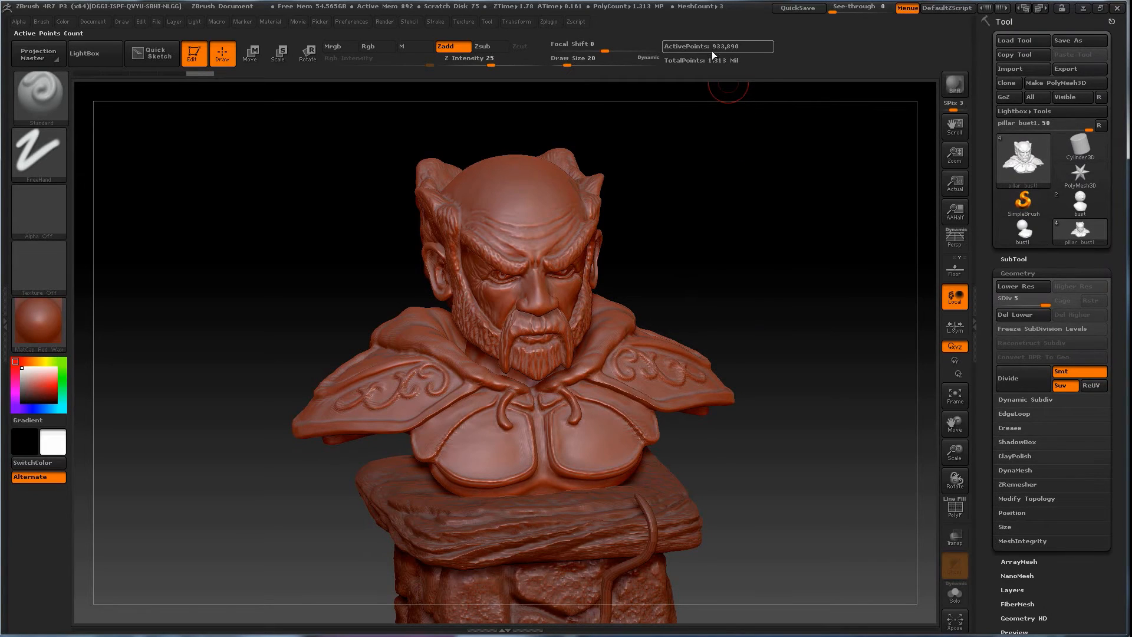
# Step: Examine the example bust's sculpted face, hair and engraved cloak from the side, the front and above
pyautogui.moveTo(704, 299); pyautogui.dragTo(725, 276)
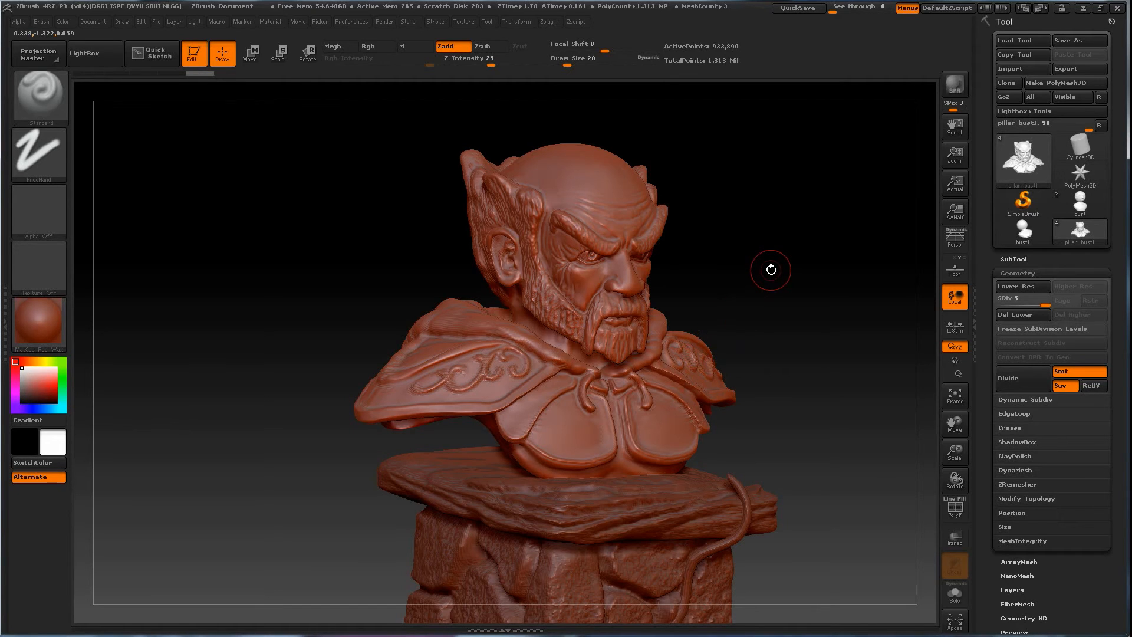
pyautogui.moveTo(771, 270); pyautogui.dragTo(716, 307)
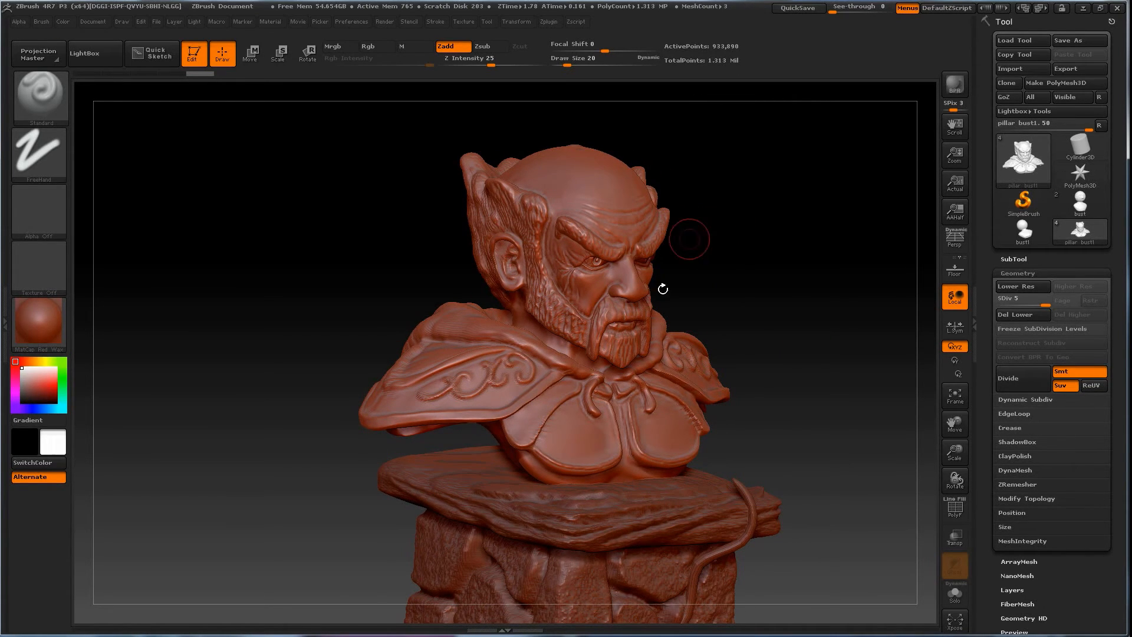
pyautogui.moveTo(689, 238); pyautogui.dragTo(715, 275)
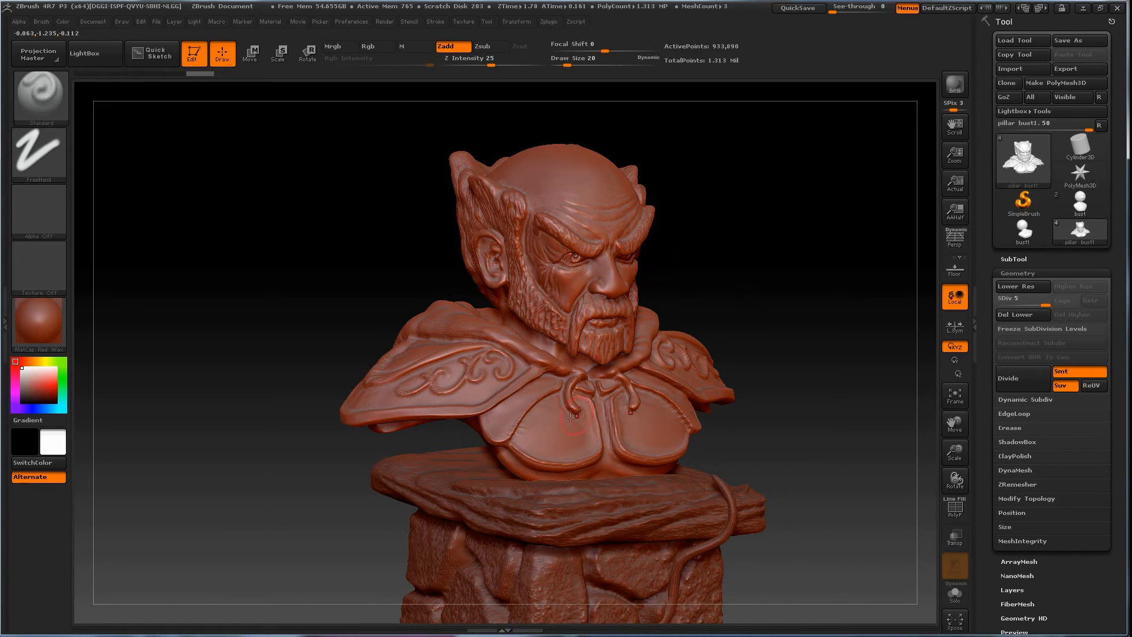
pyautogui.moveTo(754, 315); pyautogui.dragTo(541, 134)
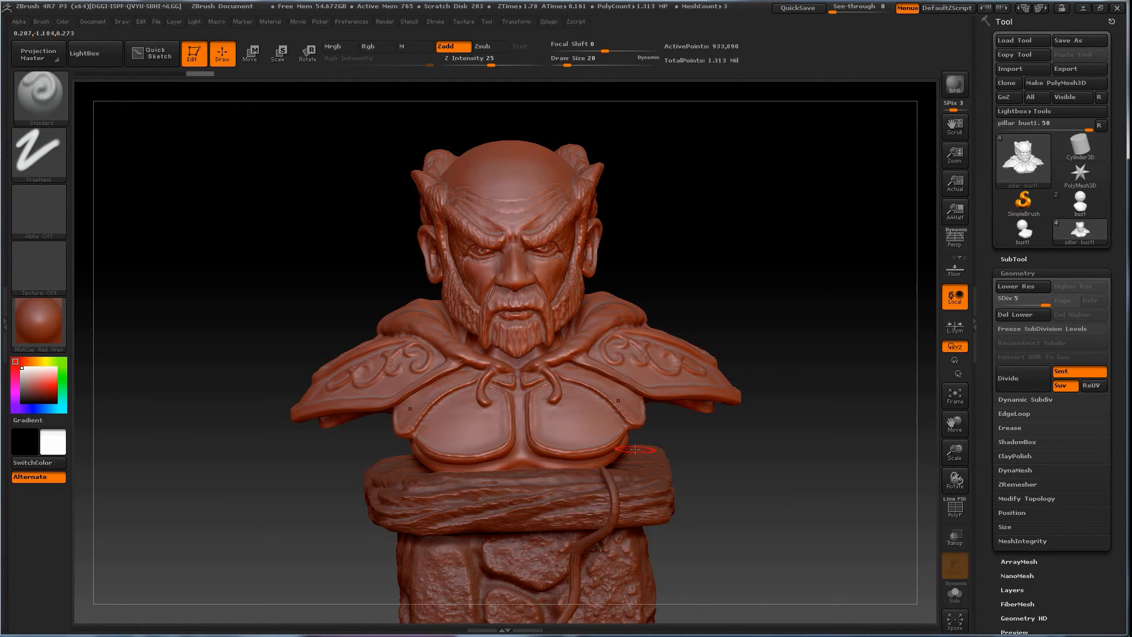
pyautogui.moveTo(739, 440); pyautogui.dragTo(734, 449)
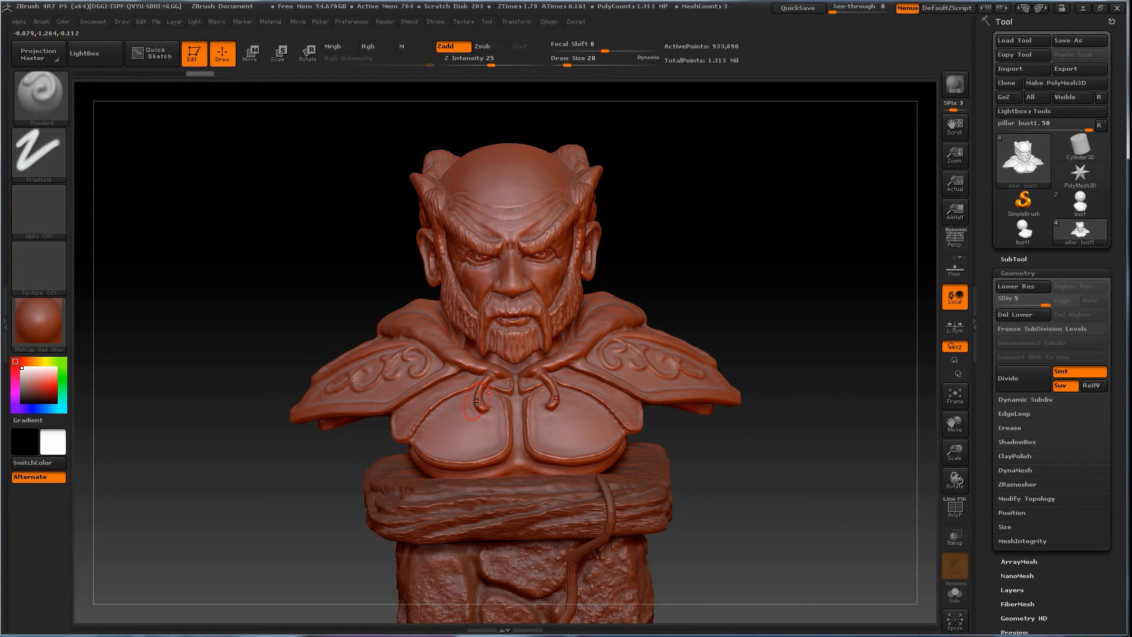
pyautogui.moveTo(782, 334)
pyautogui.mouseDown()
pyautogui.moveTo(729, 346)
pyautogui.moveTo(758, 330)
pyautogui.moveTo(778, 338)
pyautogui.mouseUp()
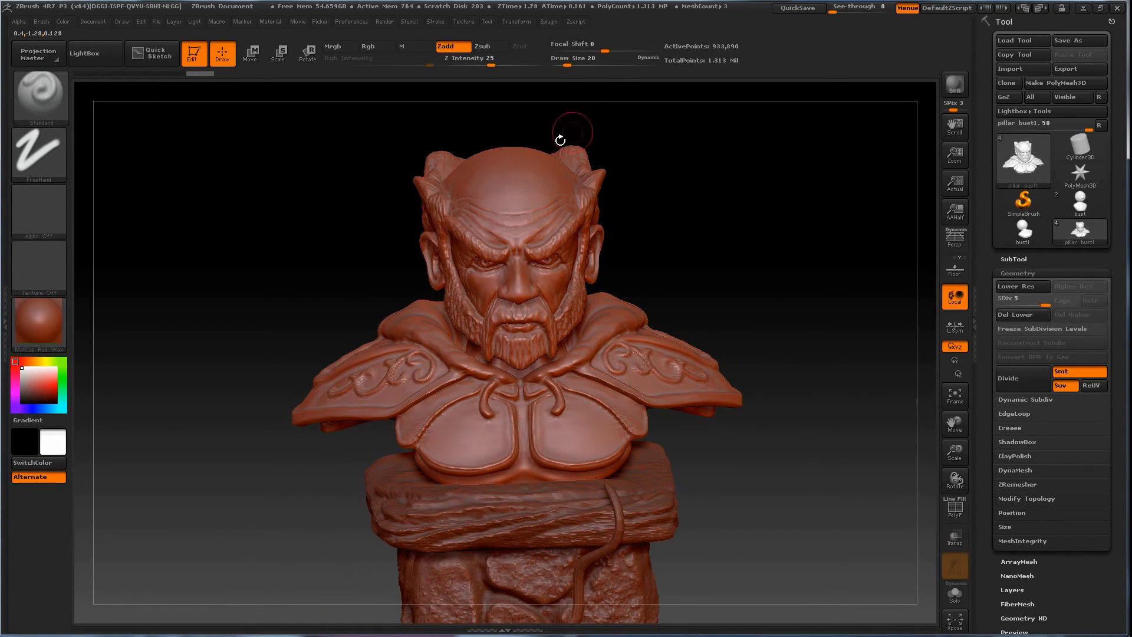
pyautogui.moveTo(659, 161); pyautogui.dragTo(654, 201)
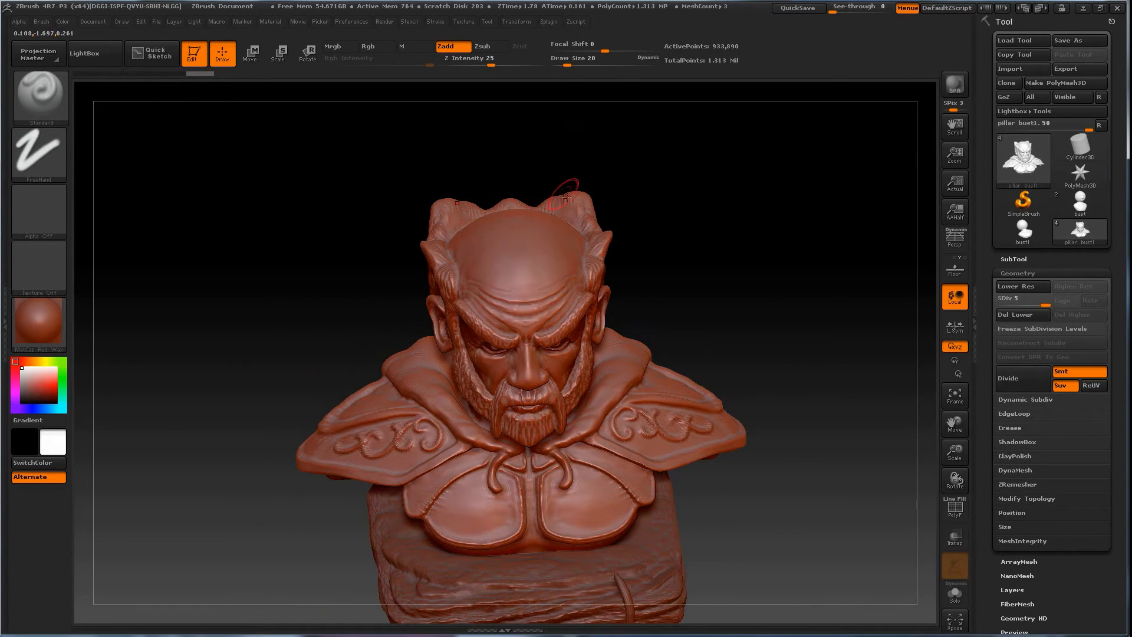
# Step: Expand the Decimation Master options and dock the Zplugin palette in the tray beside the example bust
pyautogui.moveTo(674, 308); pyautogui.dragTo(648, 283)
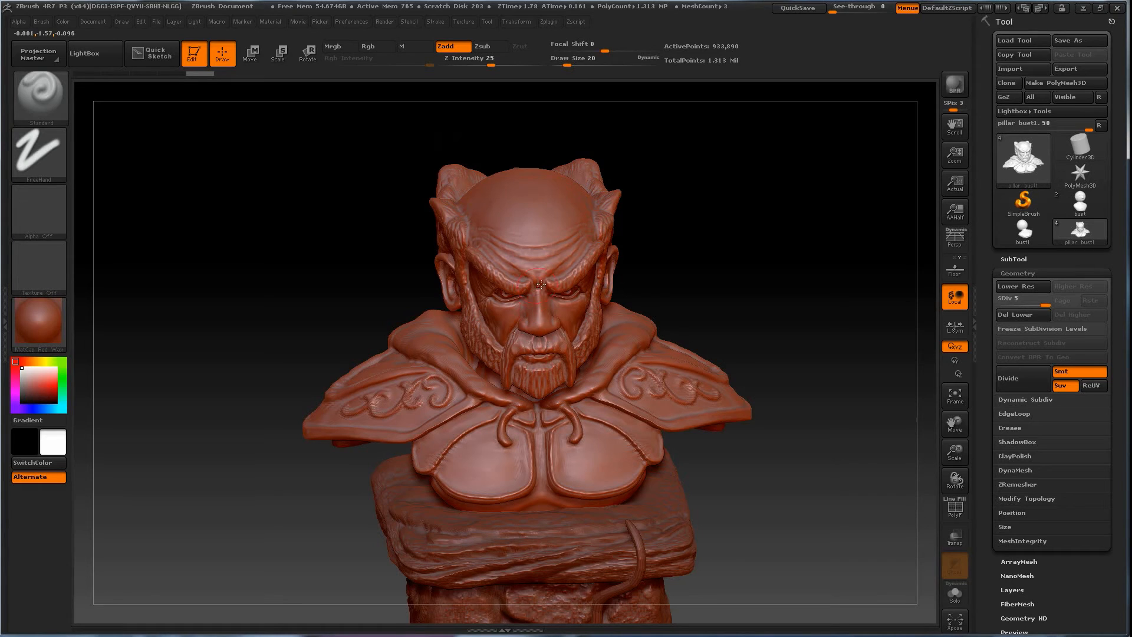
pyautogui.moveTo(710, 294); pyautogui.dragTo(581, 295)
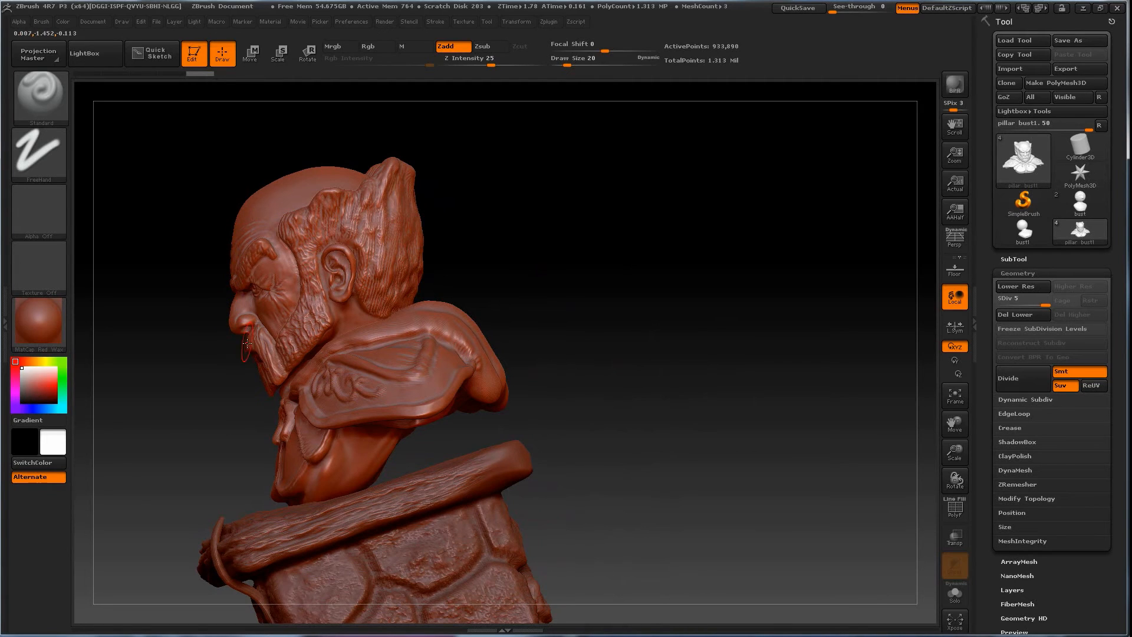
pyautogui.moveTo(487, 334); pyautogui.dragTo(557, 265)
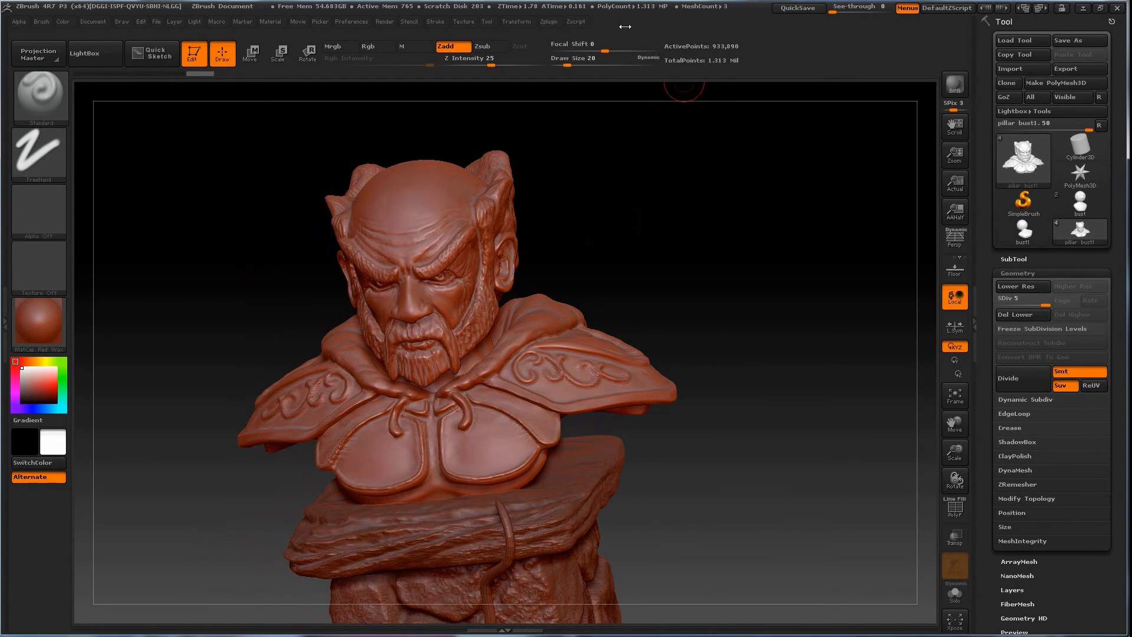
pyautogui.click(548, 22)
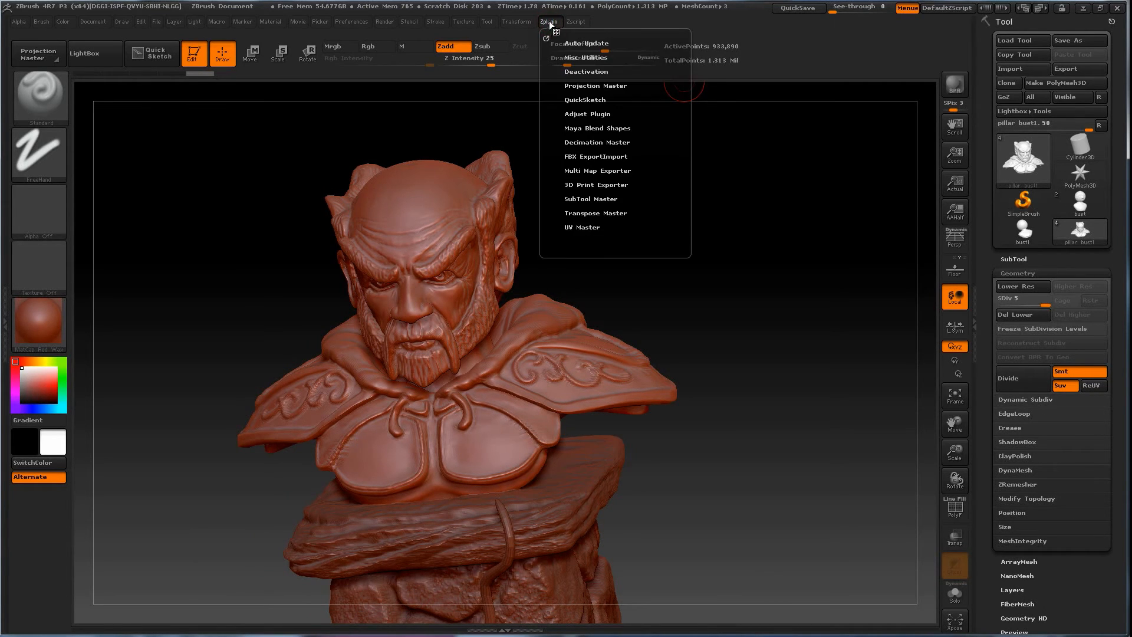
pyautogui.click(585, 142)
pyautogui.moveTo(681, 144); pyautogui.dragTo(669, 245)
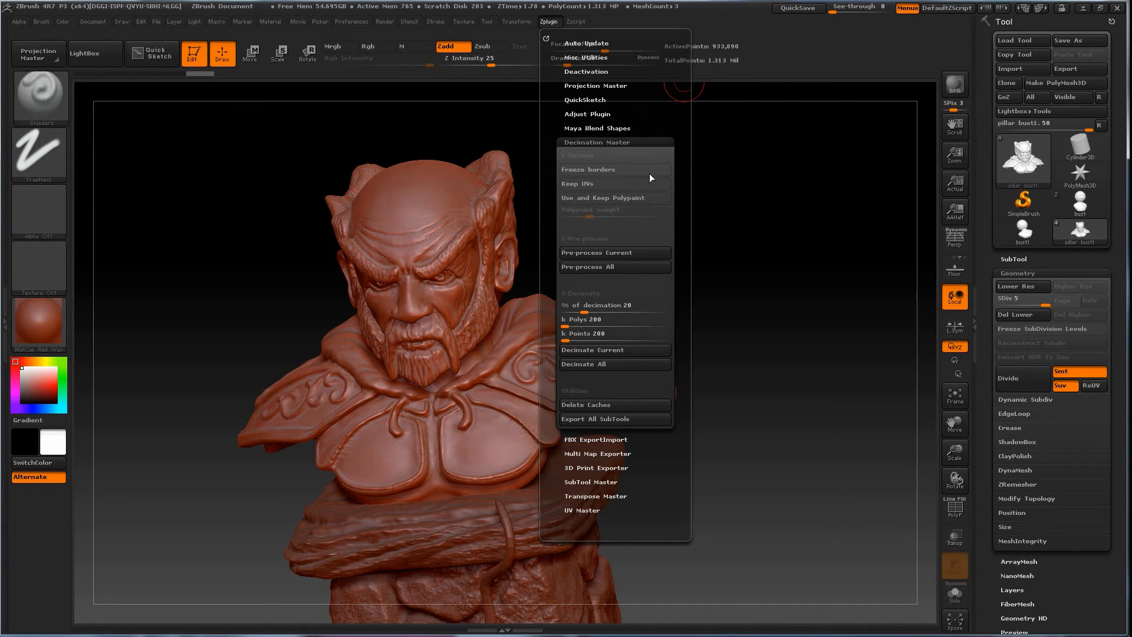
pyautogui.click(549, 21)
pyautogui.moveTo(548, 39); pyautogui.dragTo(1035, 88)
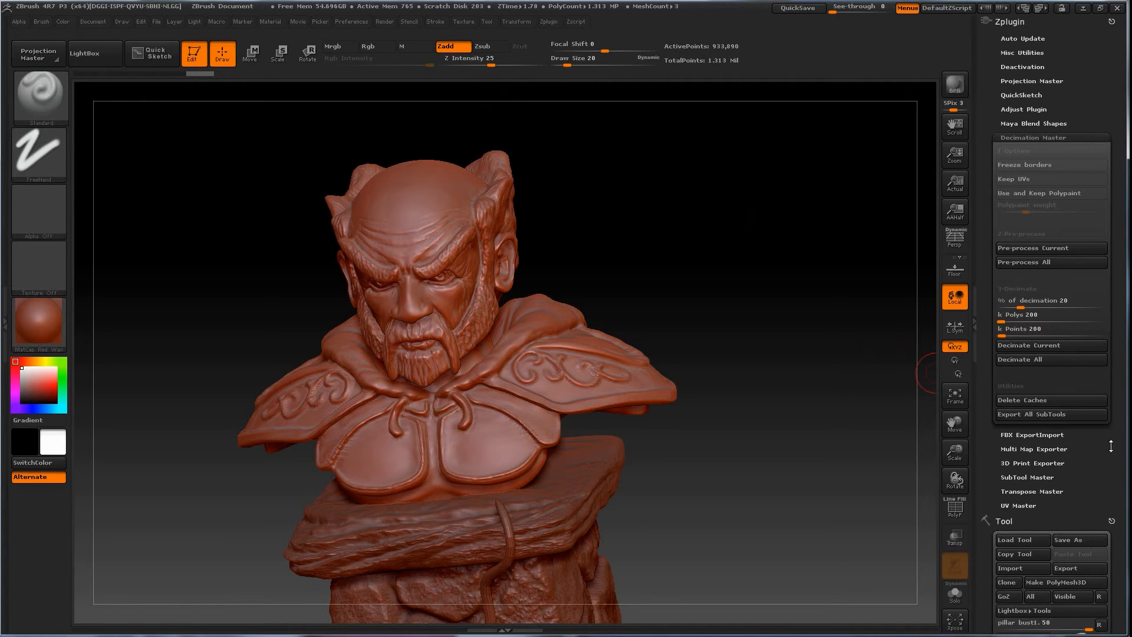
# Step: Pre-process the current pillar bust1 subtool with Decimation Master
pyautogui.moveTo(1110, 446); pyautogui.dragTo(1113, 423)
pyautogui.moveTo(1119, 318); pyautogui.dragTo(1120, 142)
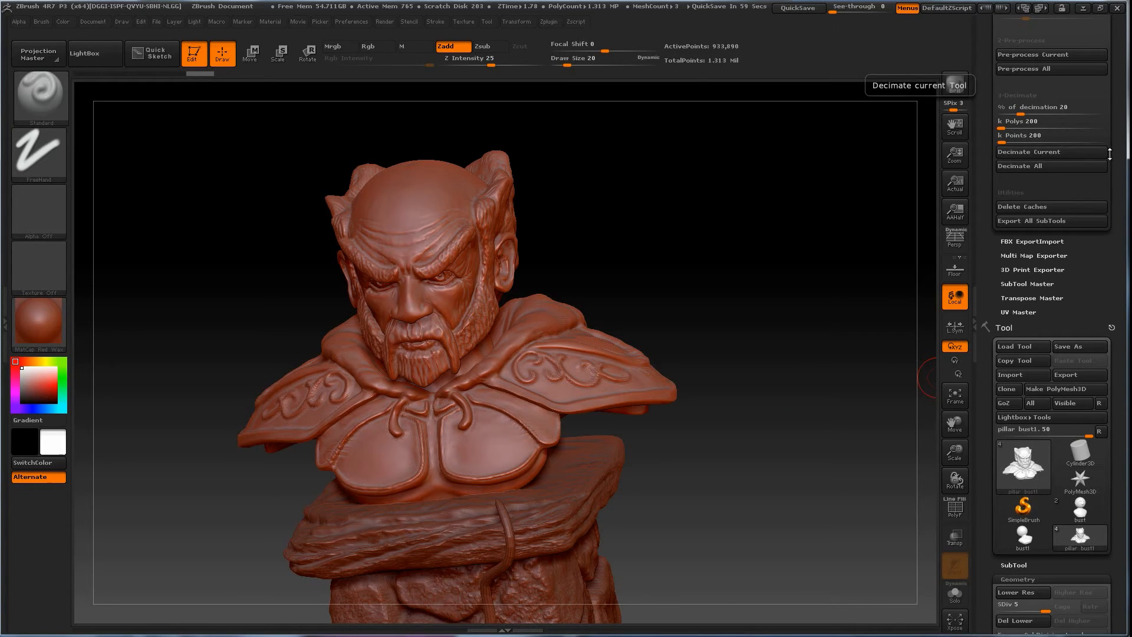
pyautogui.moveTo(1090, 292); pyautogui.dragTo(1090, 304)
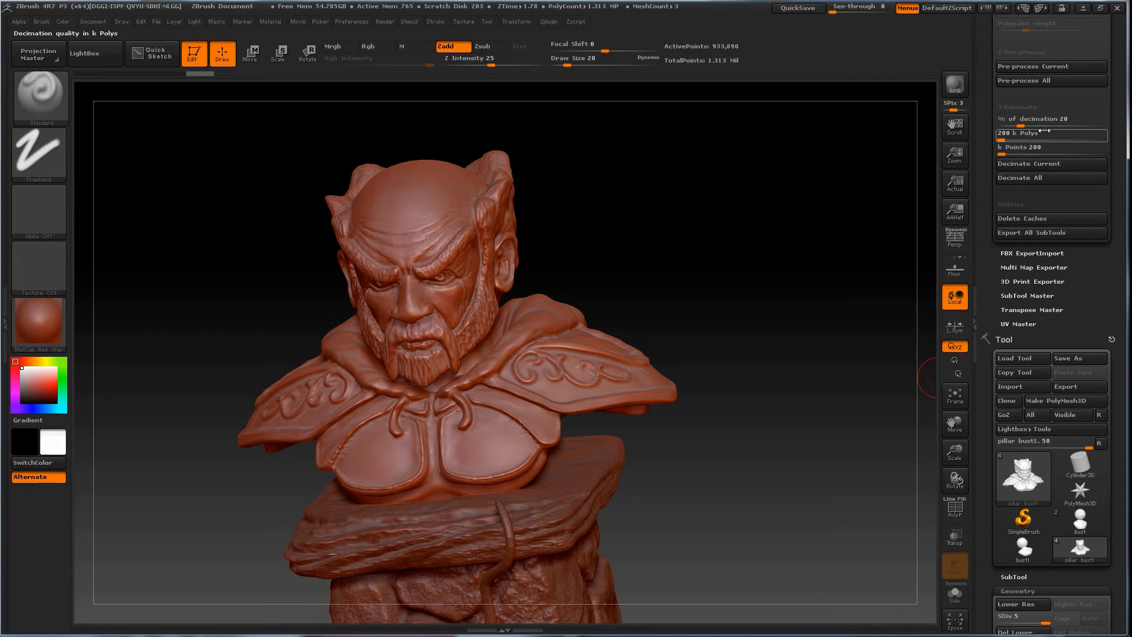
pyautogui.click(1048, 73)
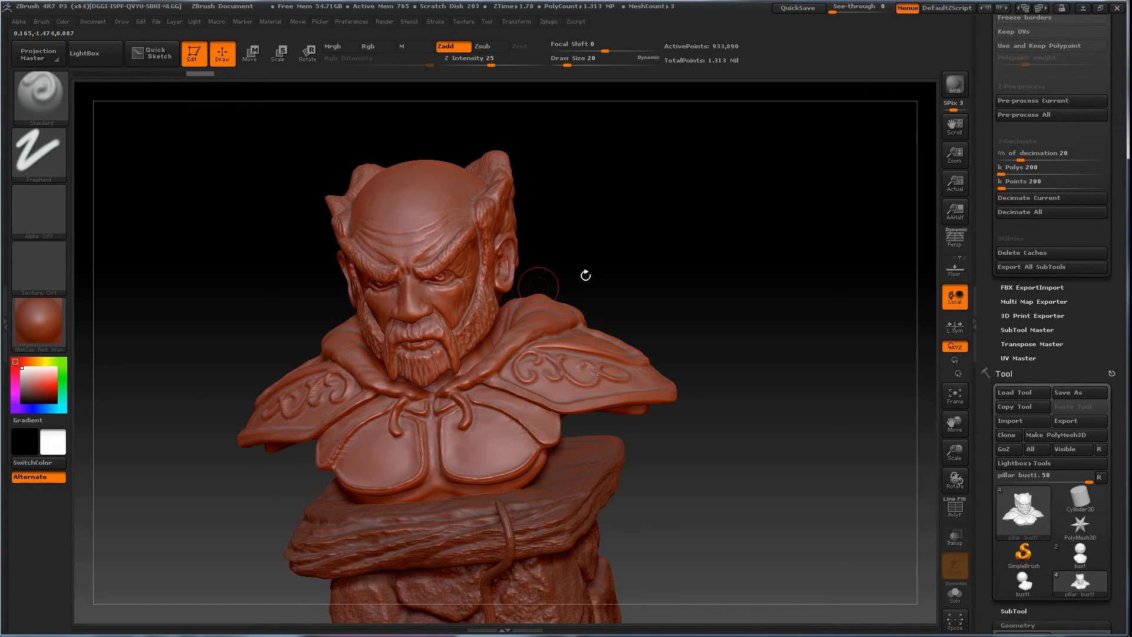
pyautogui.moveTo(1110, 274); pyautogui.dragTo(1110, 326)
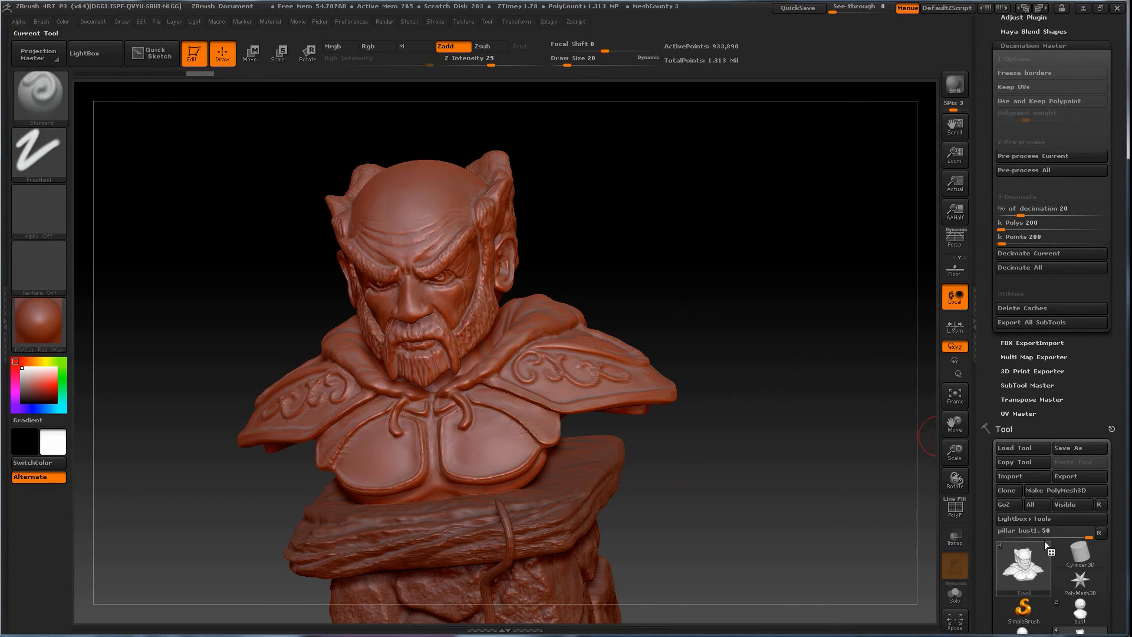
pyautogui.moveTo(1100, 389); pyautogui.dragTo(1124, 136)
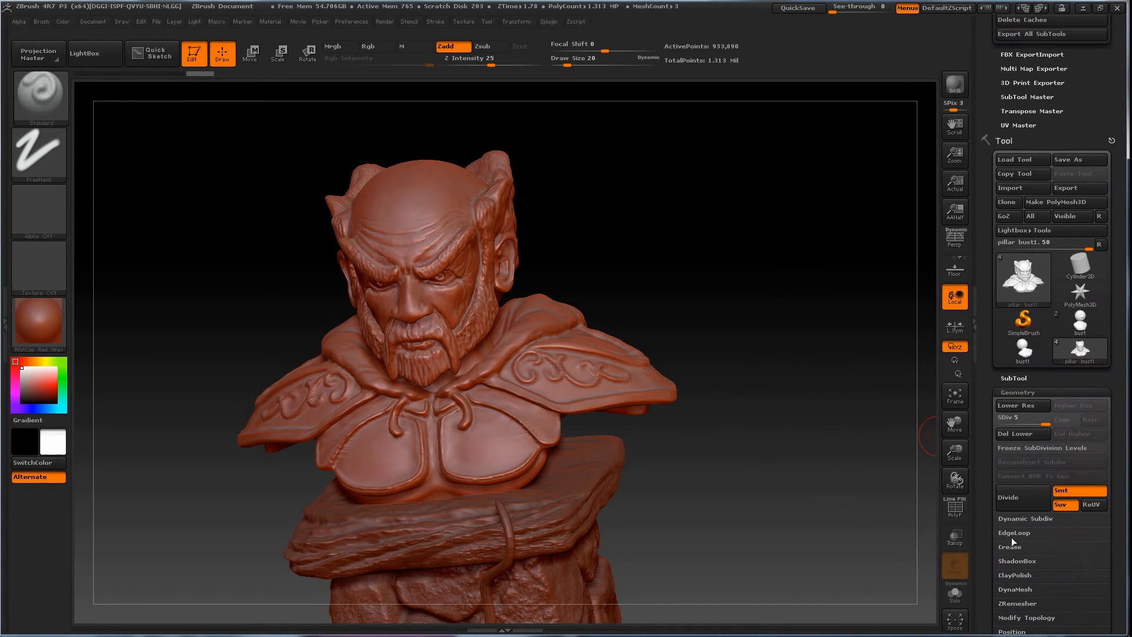
pyautogui.moveTo(1111, 74); pyautogui.dragTo(1115, 215)
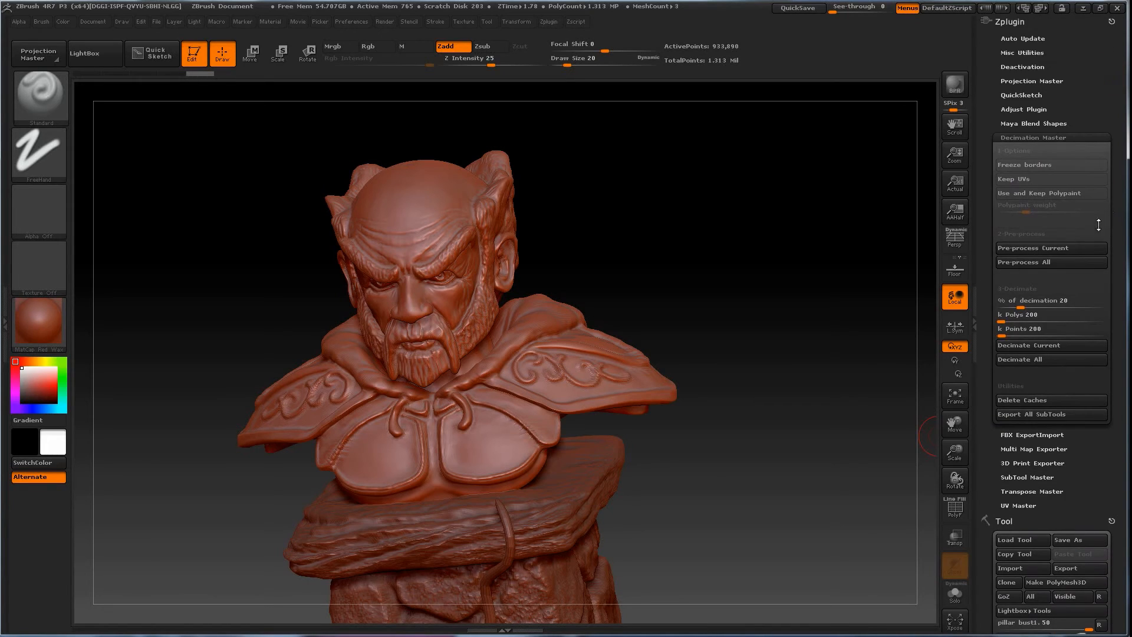
pyautogui.click(1023, 247)
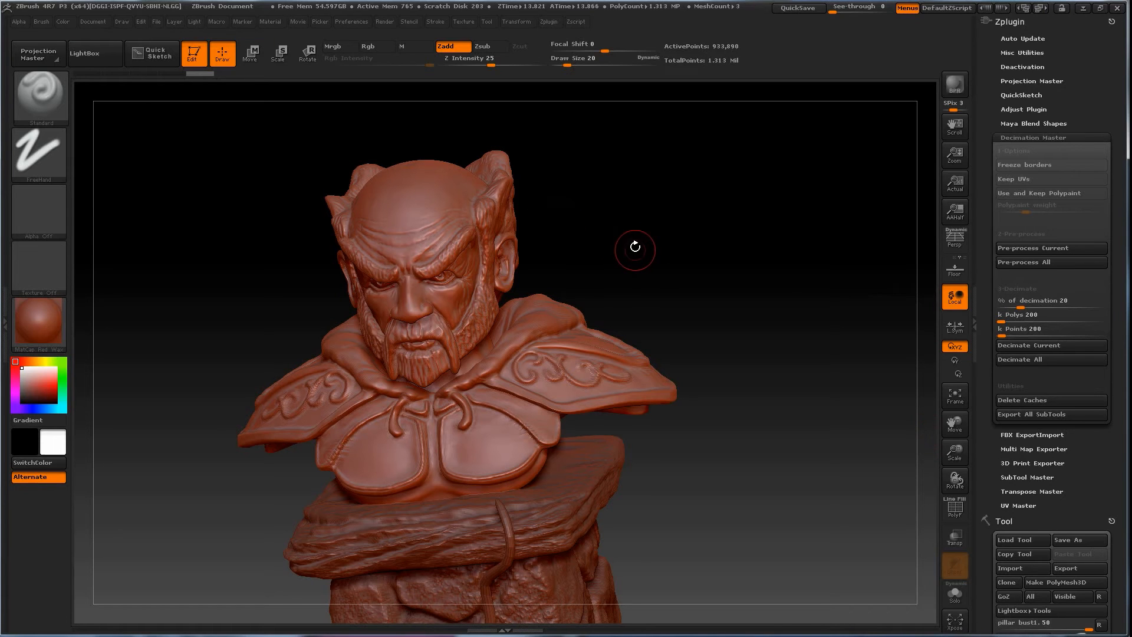
# Step: Set the decimation percentage to 10 and decimate the current bust subtool
pyautogui.moveTo(734, 288); pyautogui.dragTo(763, 280)
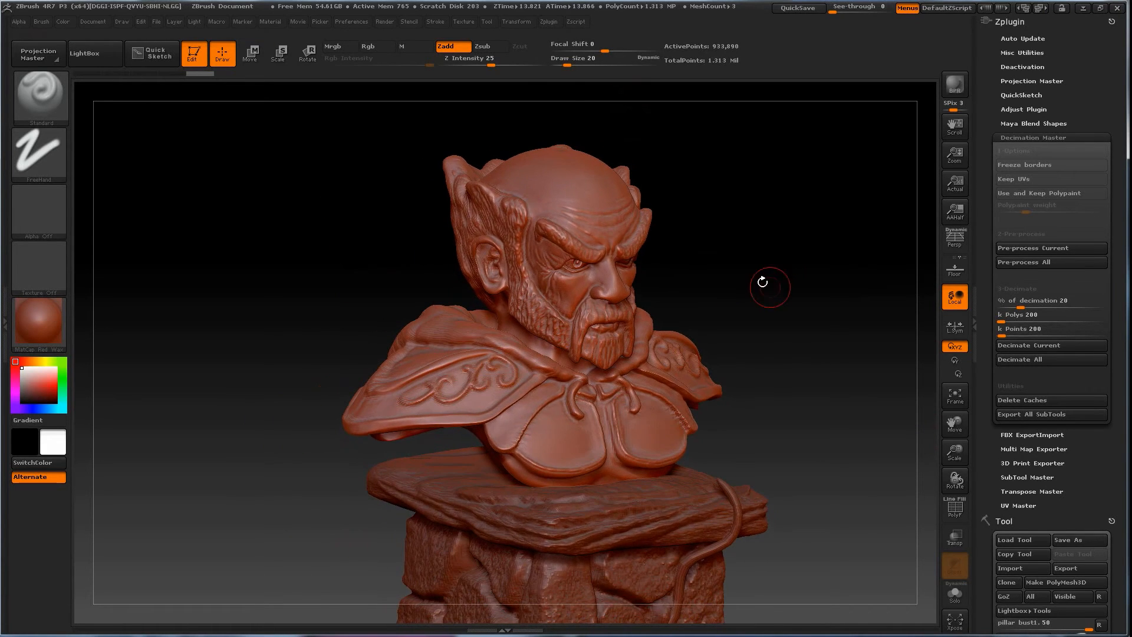
pyautogui.click(1012, 315)
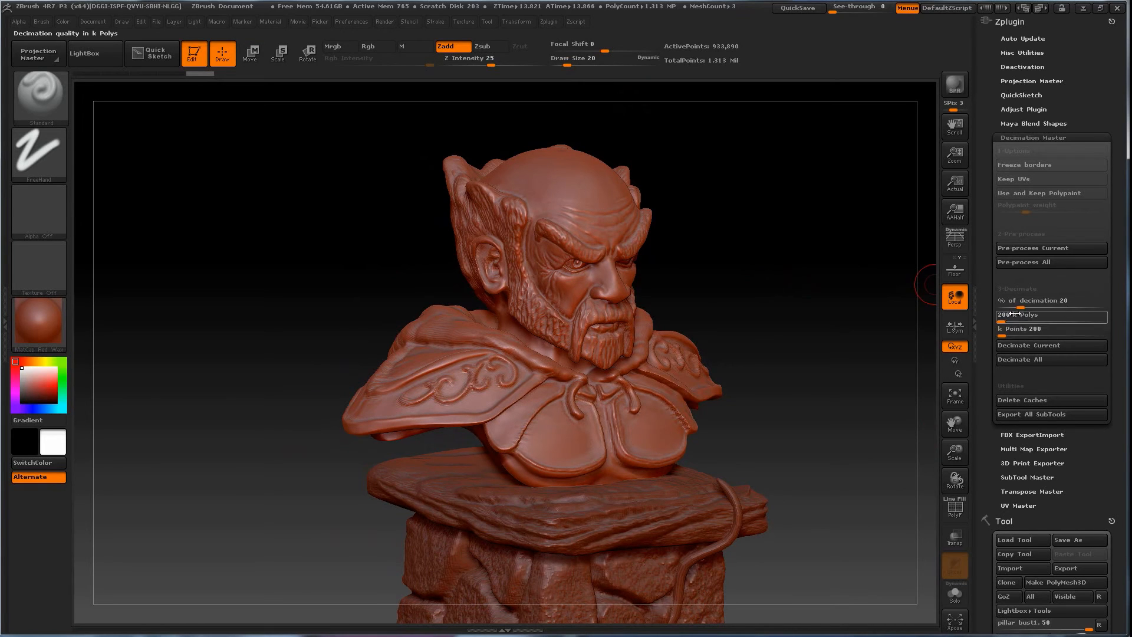
pyautogui.moveTo(826, 316); pyautogui.dragTo(675, 356)
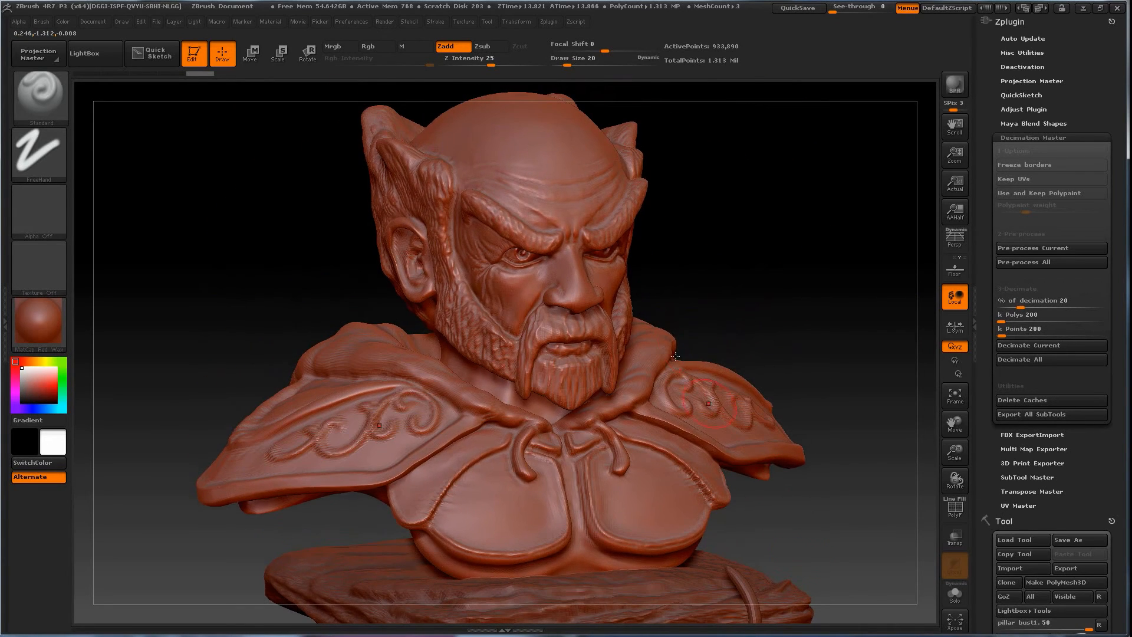
pyautogui.click(1015, 302)
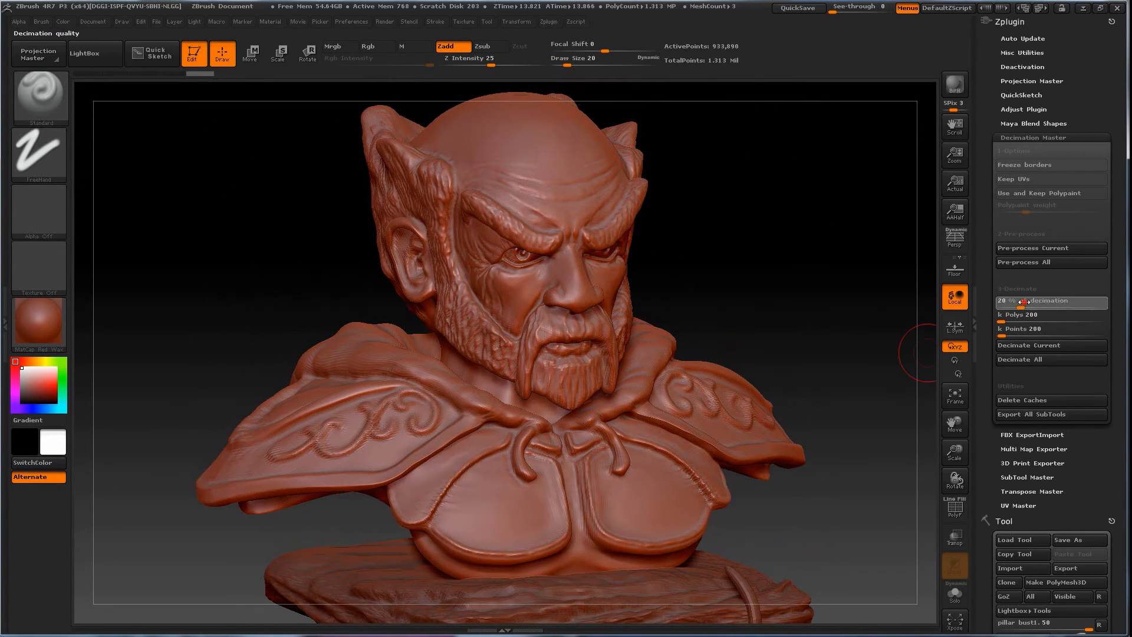
pyautogui.write('10')
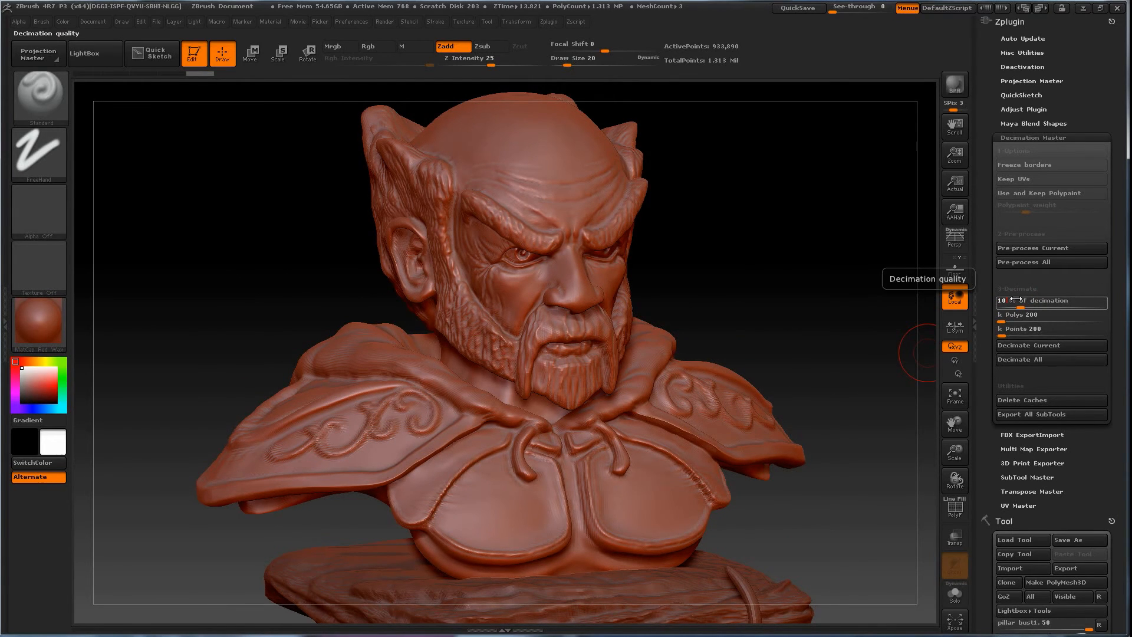
pyautogui.click(1010, 315)
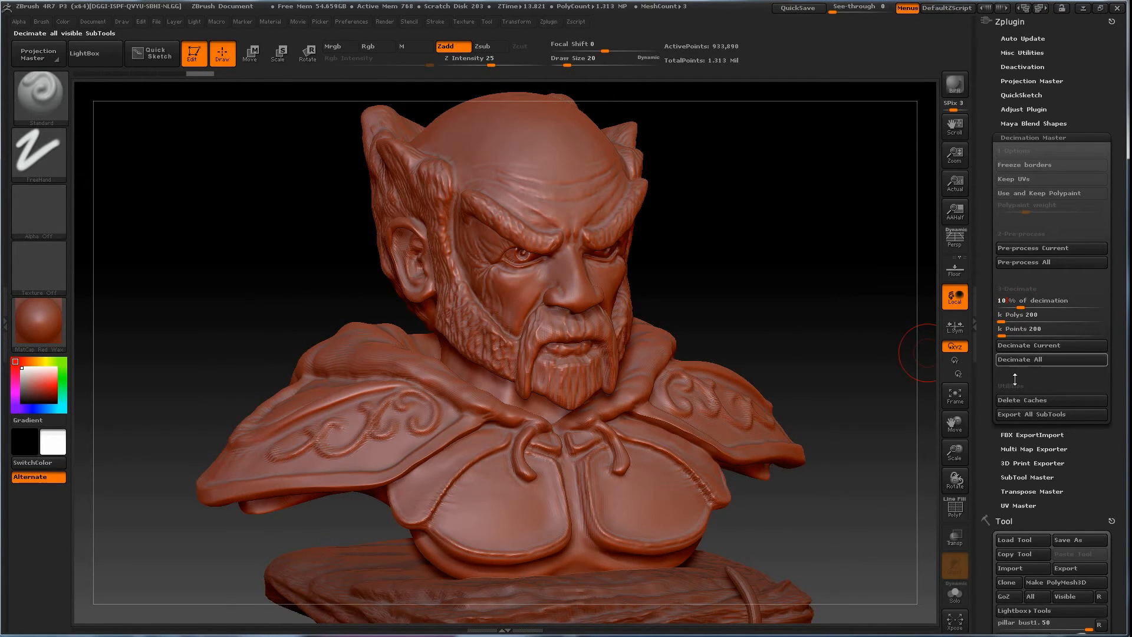
pyautogui.press('Return')
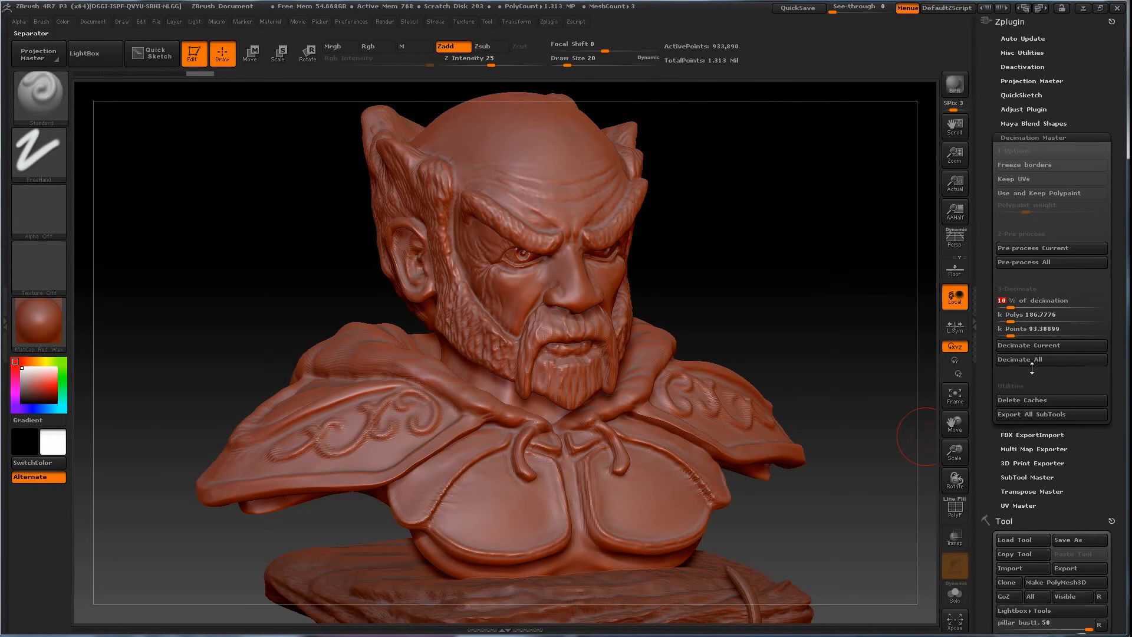
pyautogui.click(1025, 344)
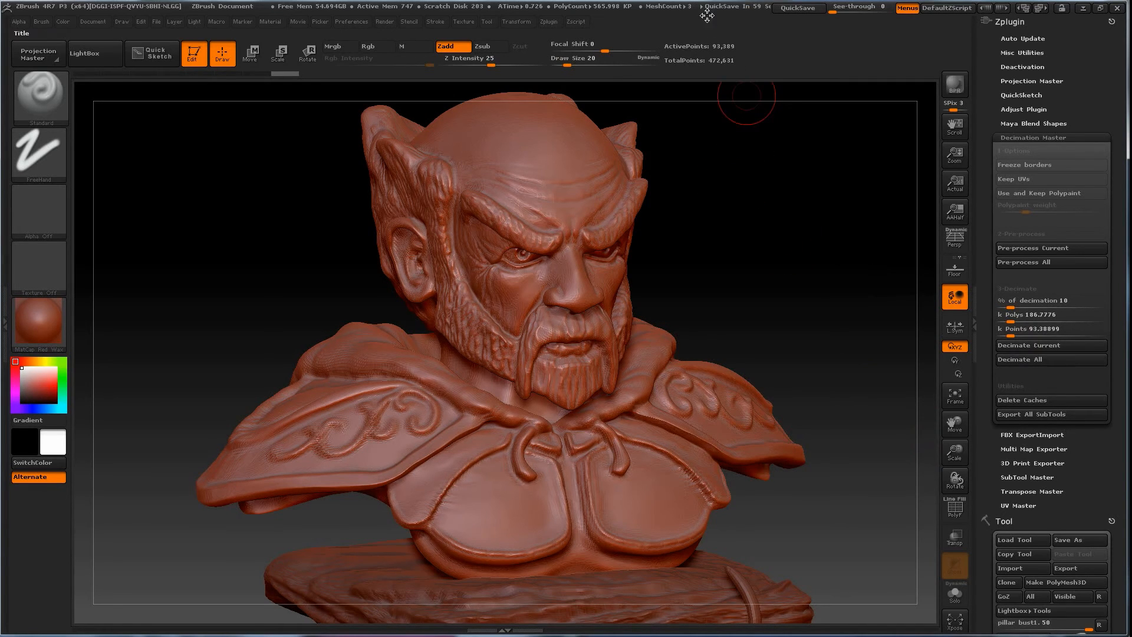
# Step: Inspect the decimated bust and the pillar stones up close, undoing the stray stroke on the brow
pyautogui.moveTo(748, 309); pyautogui.dragTo(799, 321)
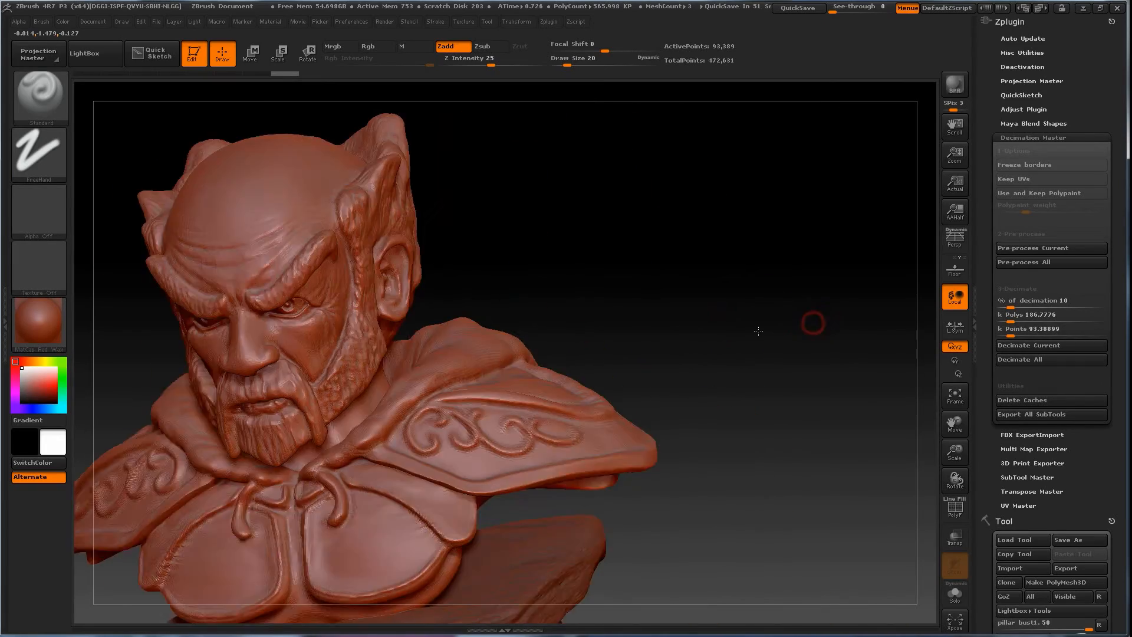
pyautogui.moveTo(758, 331); pyautogui.dragTo(719, 359)
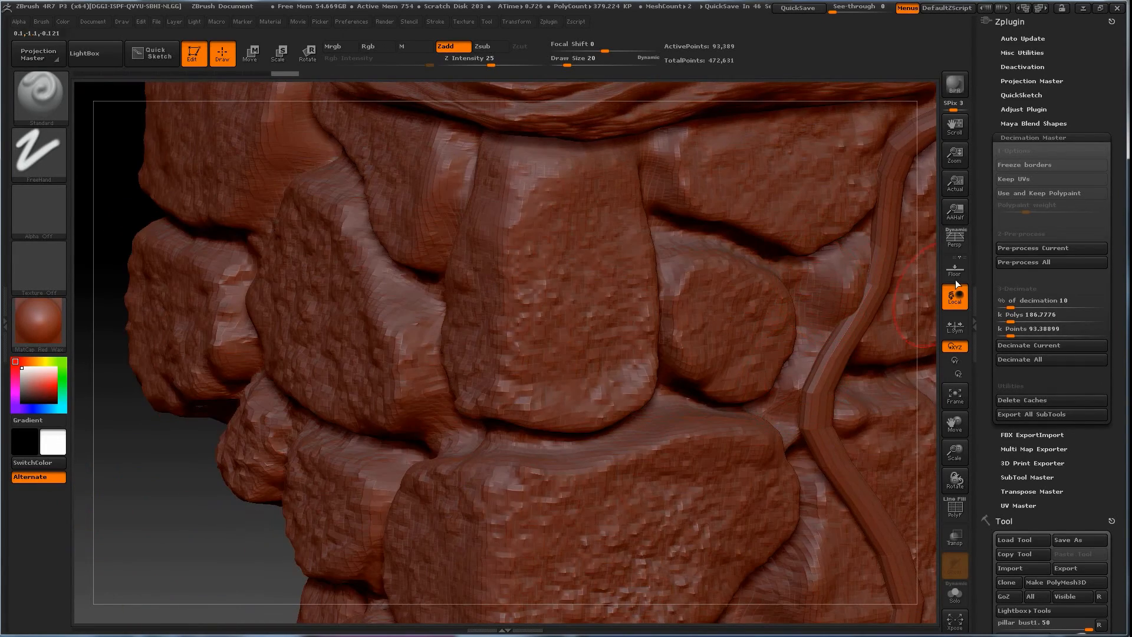
pyautogui.keyDown('alt'); pyautogui.moveTo(927, 211); pyautogui.dragTo(884, 606); pyautogui.keyUp('alt')
pyautogui.keyDown('alt'); pyautogui.moveTo(813, 153); pyautogui.dragTo(829, 310); pyautogui.keyUp('alt')
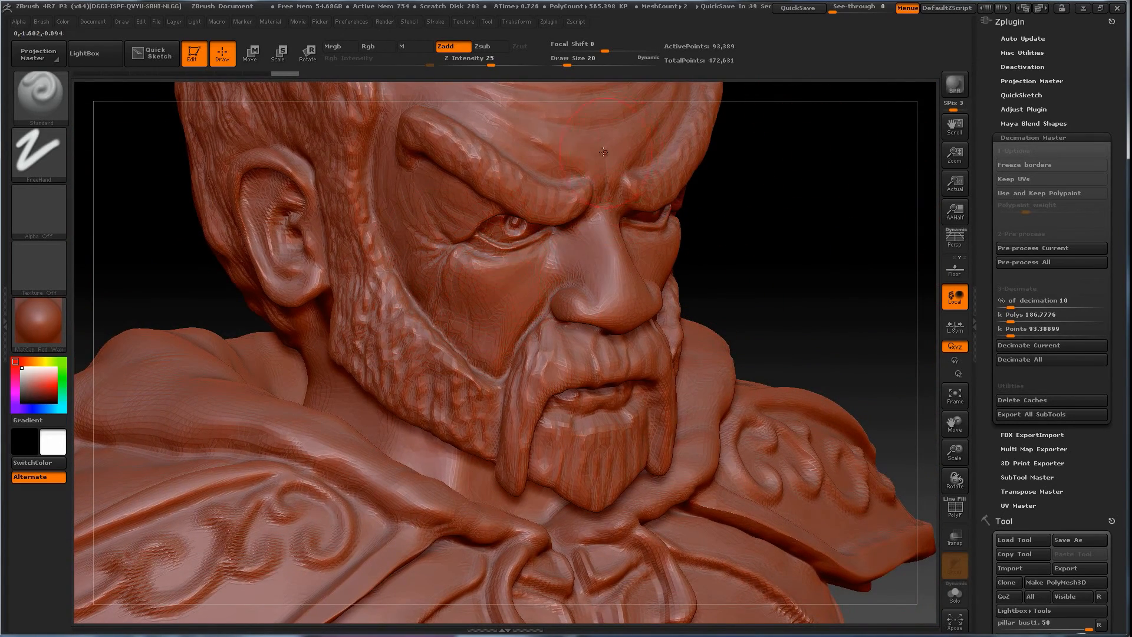
pyautogui.moveTo(599, 149); pyautogui.dragTo(622, 186)
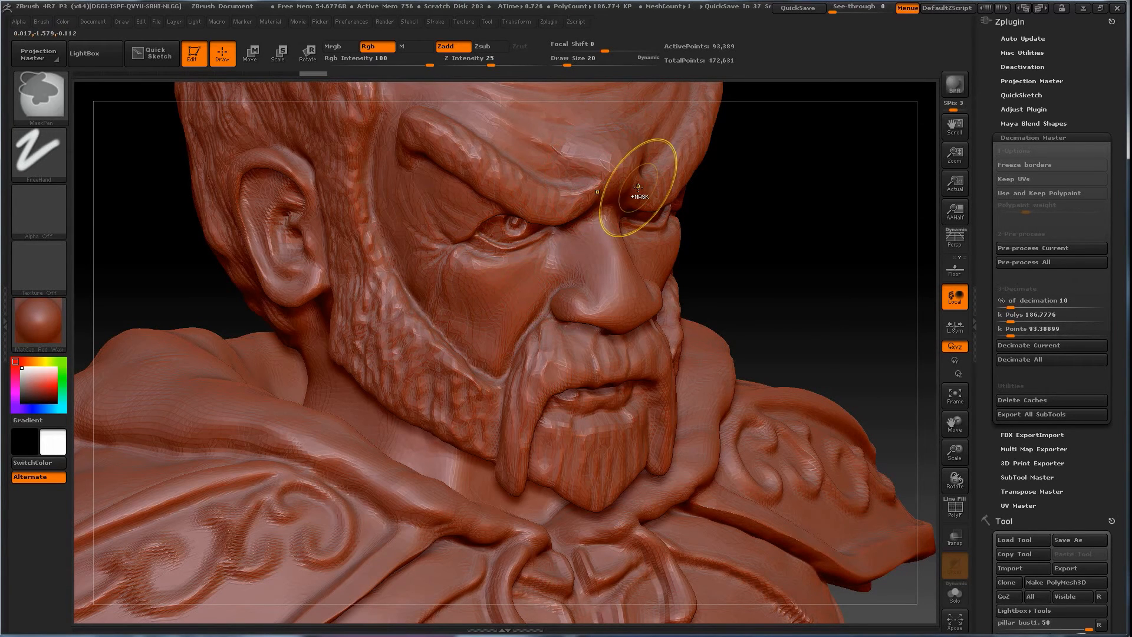
pyautogui.hotkey('ctrl', 'z')
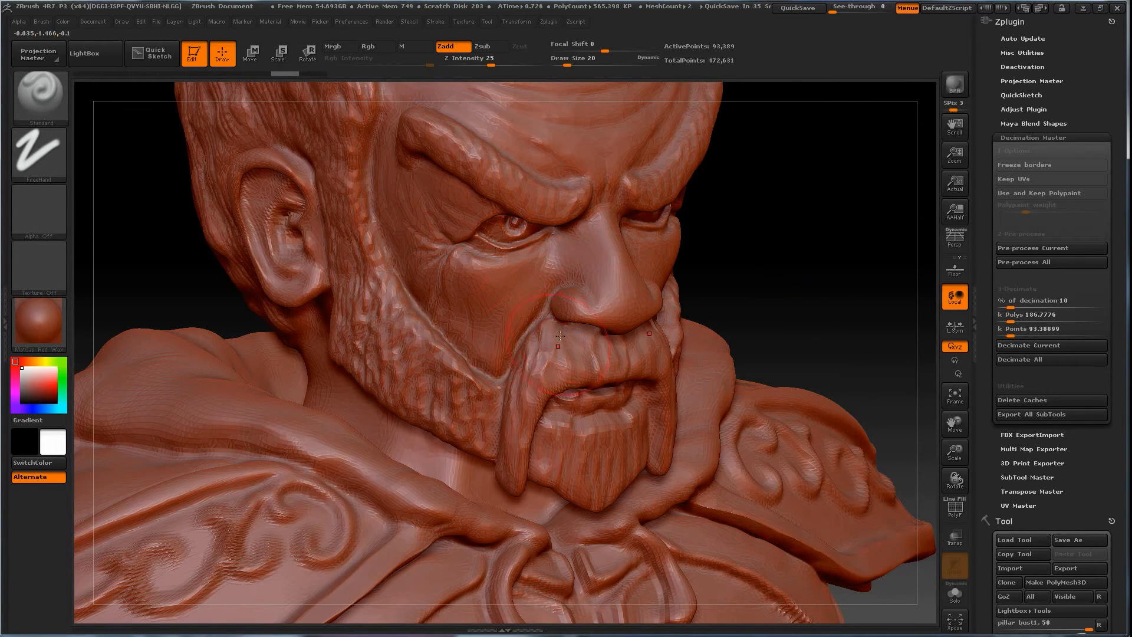
# Step: Check the bust's subdivision options and examine its decimated face and cloak from the front and at an angle
pyautogui.scroll(-10, 1120, 383)
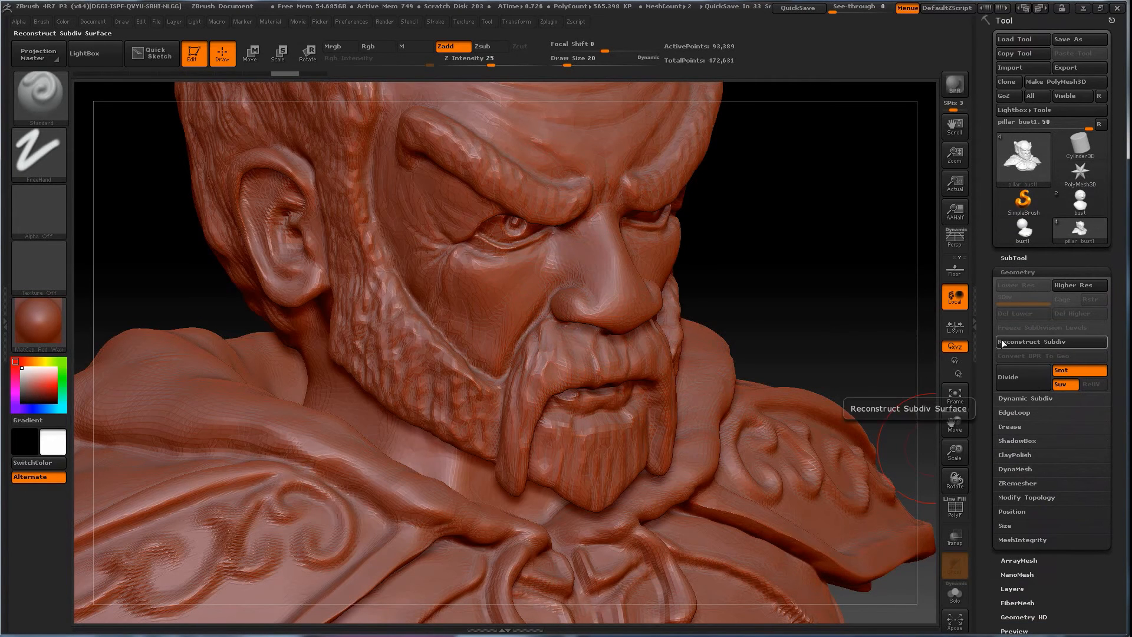
pyautogui.scroll(10, 1106, 334)
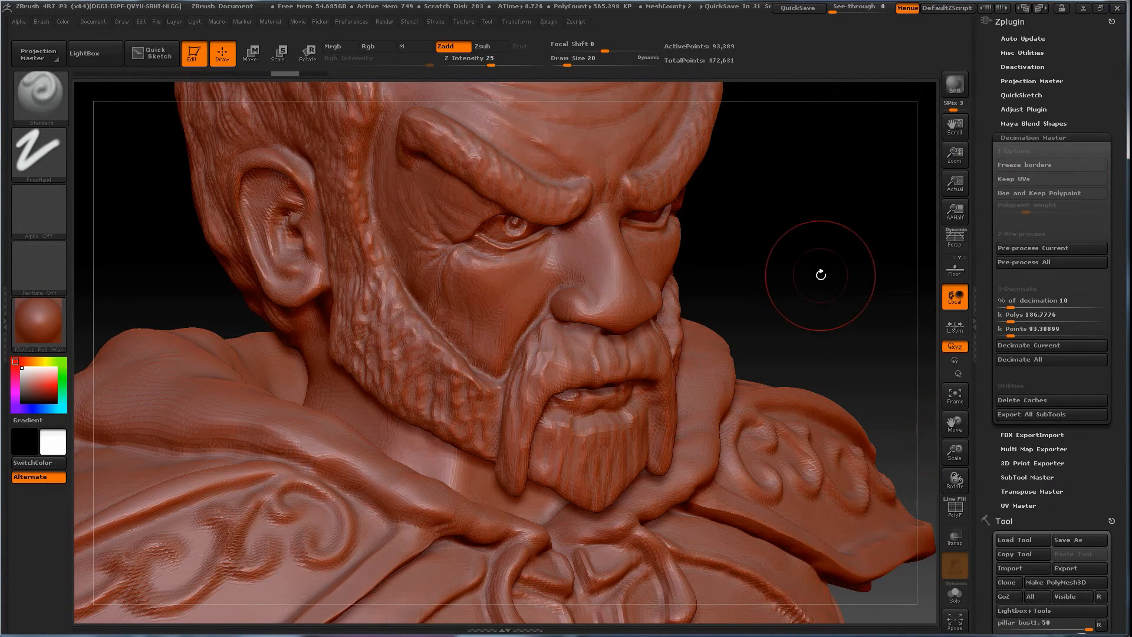
pyautogui.moveTo(776, 273); pyautogui.dragTo(764, 248)
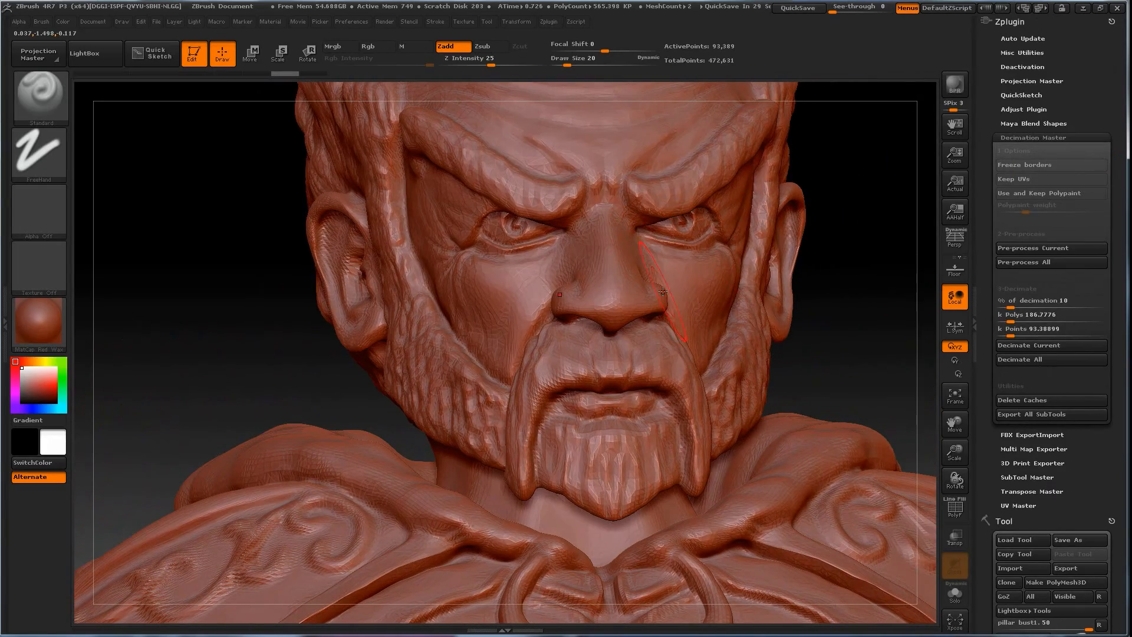
pyautogui.moveTo(823, 319); pyautogui.dragTo(828, 250)
pyautogui.keyDown('alt'); pyautogui.moveTo(827, 251); pyautogui.dragTo(819, 321); pyautogui.keyUp('alt')
pyautogui.moveTo(798, 301); pyautogui.dragTo(793, 334)
pyautogui.moveTo(749, 280); pyautogui.dragTo(772, 268)
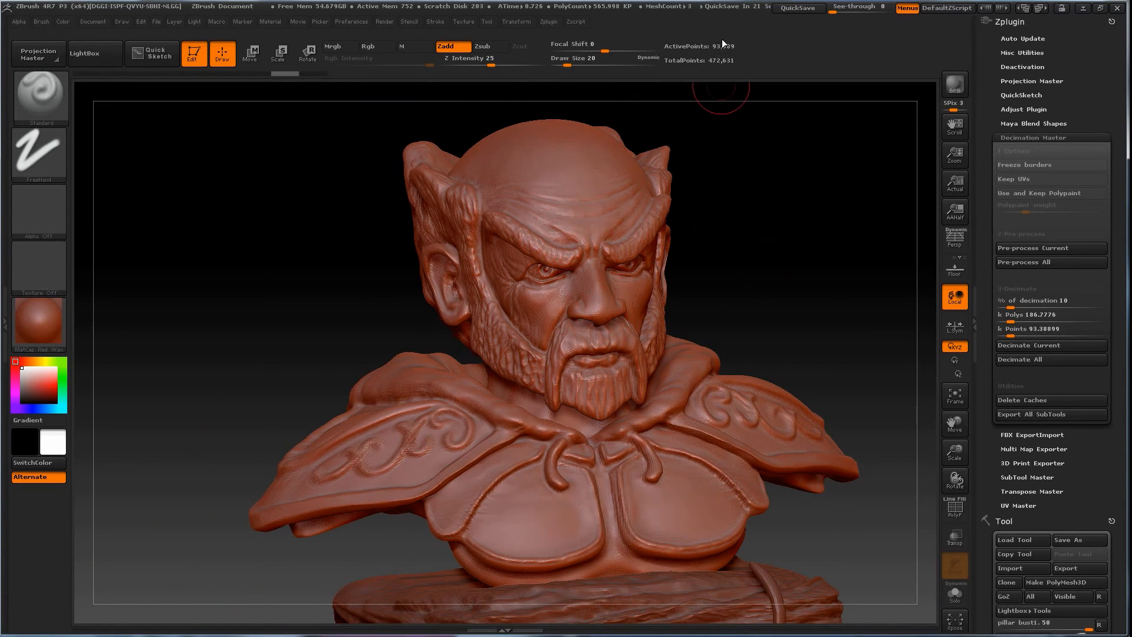
pyautogui.moveTo(761, 233); pyautogui.dragTo(780, 281)
# Step: Set the decimation percentage to 20 and decimate the current bust subtool again
pyautogui.click(1013, 303)
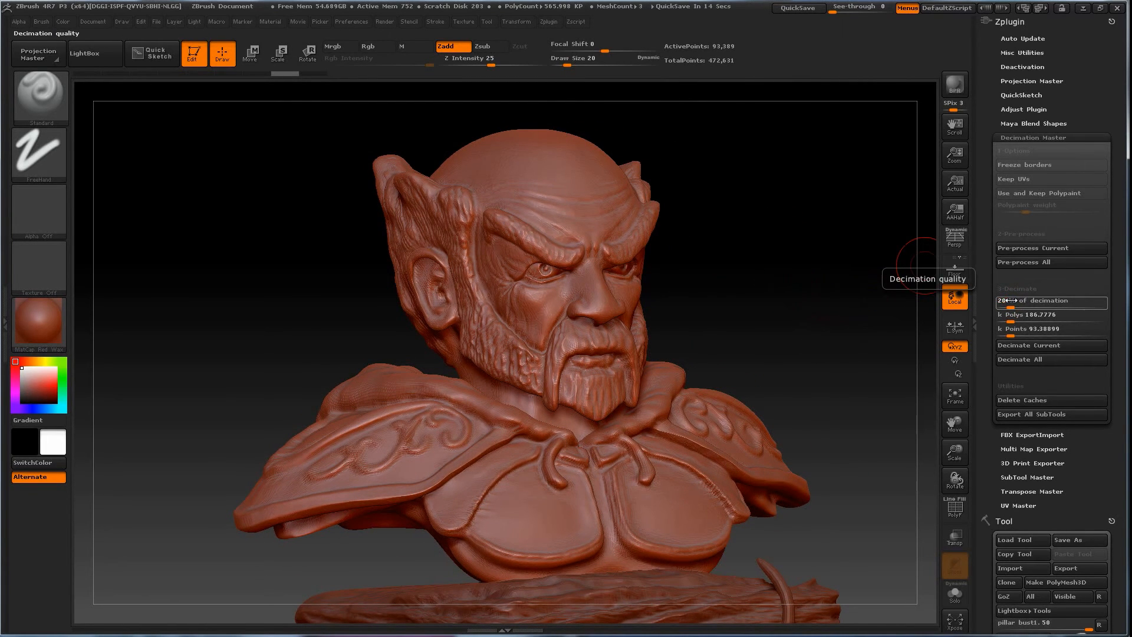
pyautogui.write('20')
pyautogui.press('Return')
pyautogui.click(1027, 345)
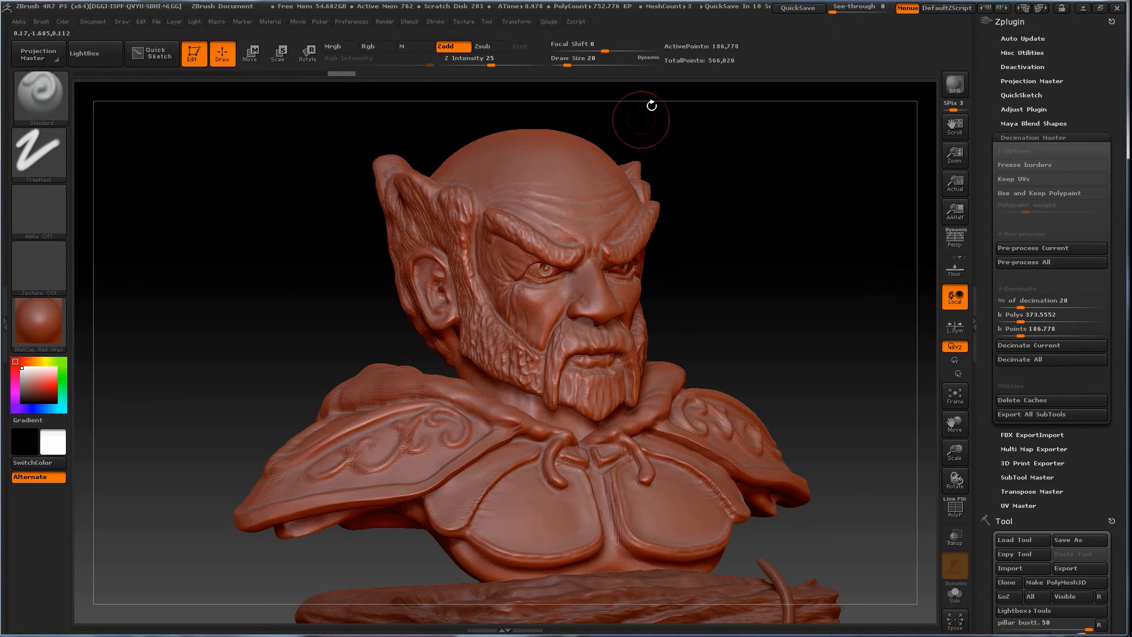
# Step: Check the bust from the front, then return the decimation percentage to 10 and decimate the current subtool
pyautogui.moveTo(742, 309)
pyautogui.mouseDown()
pyautogui.moveTo(798, 346)
pyautogui.moveTo(771, 318)
pyautogui.moveTo(787, 324)
pyautogui.moveTo(672, 328)
pyautogui.moveTo(858, 324)
pyautogui.mouseUp()
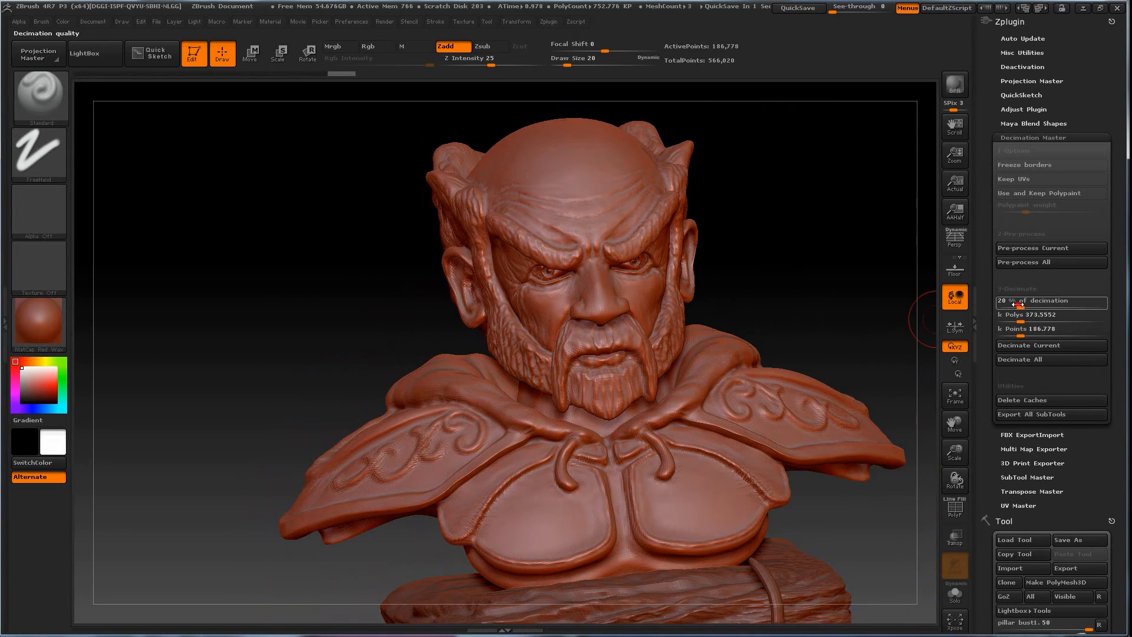
pyautogui.moveTo(1014, 304); pyautogui.dragTo(1007, 304)
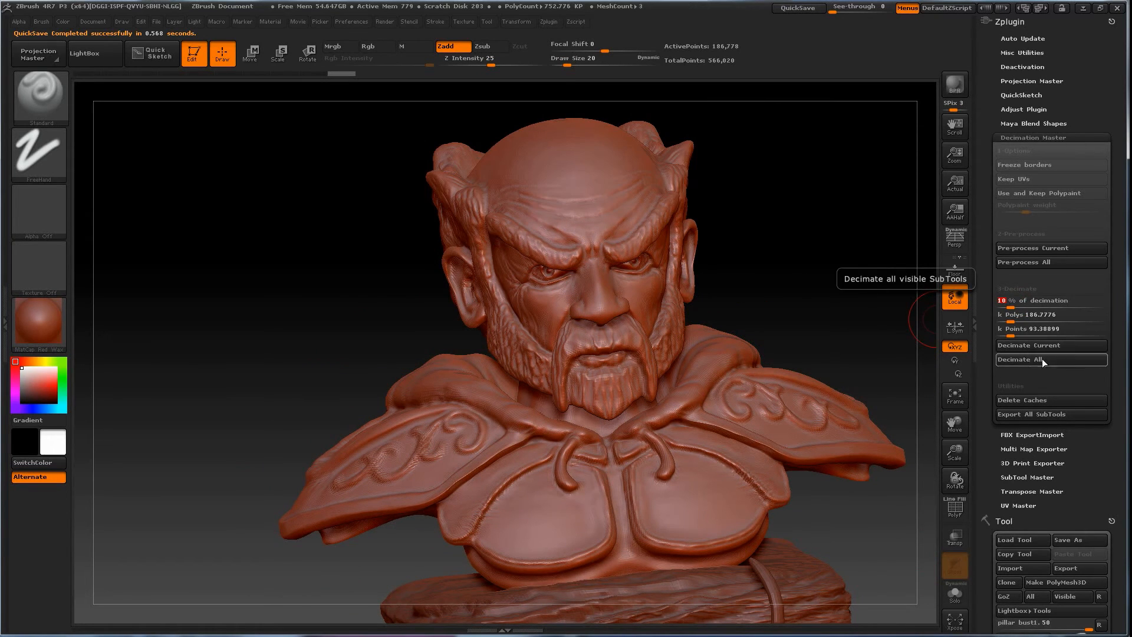
pyautogui.click(1040, 347)
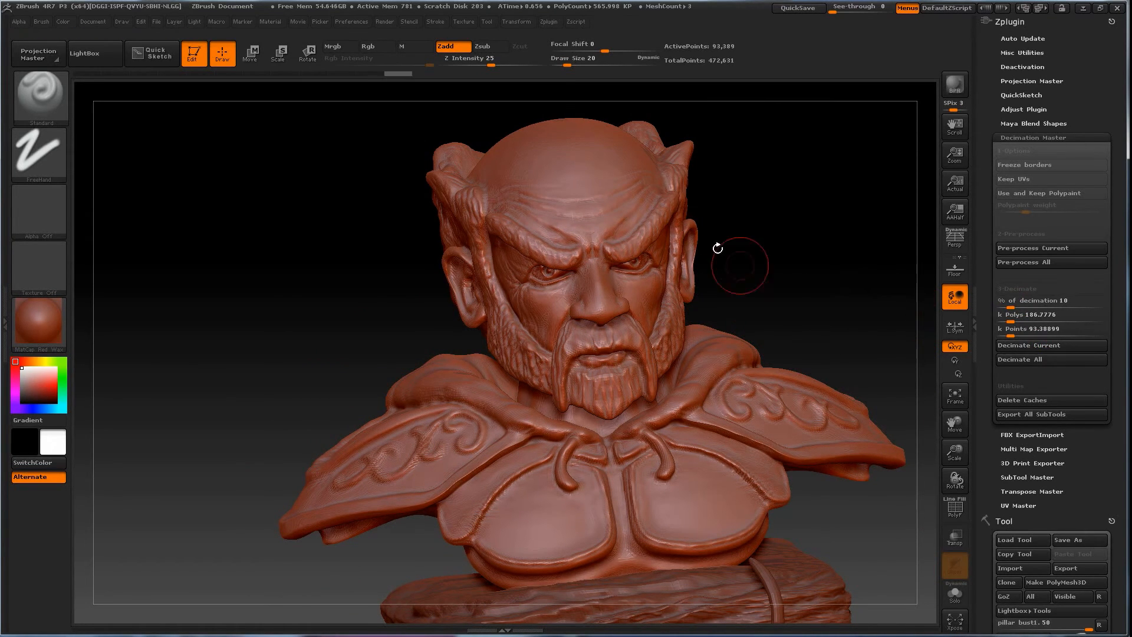
# Step: Examine the decimated bust's wireframe density at an angle with polyframe display, then restore the plain shaded display
pyautogui.moveTo(741, 269); pyautogui.dragTo(766, 267)
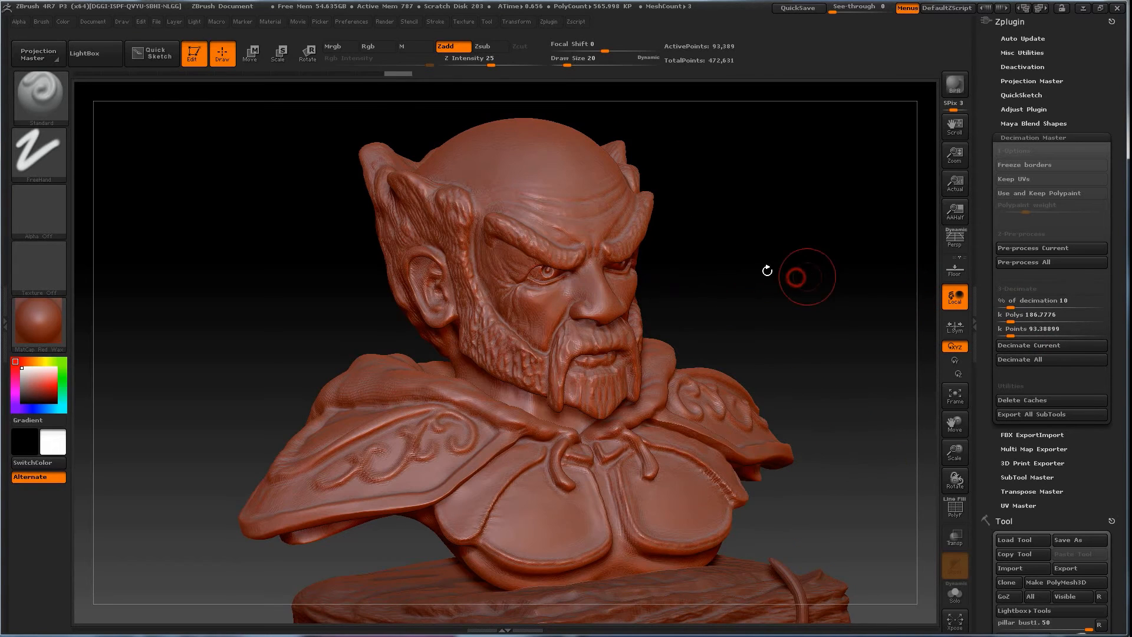
pyautogui.click(950, 512)
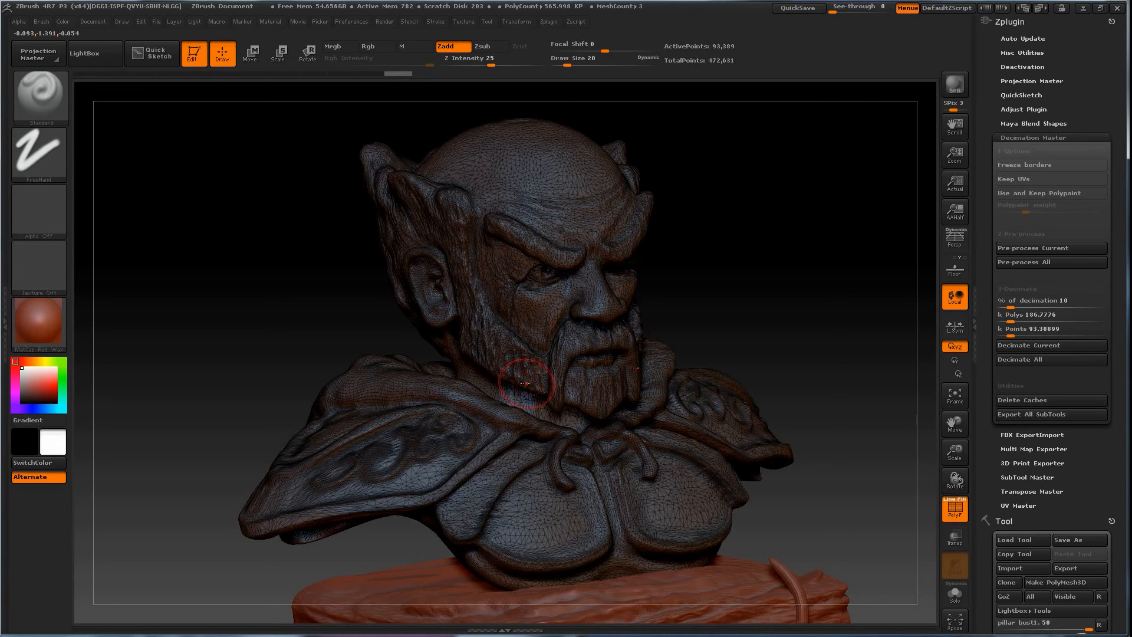
pyautogui.click(956, 515)
pyautogui.moveTo(790, 328); pyautogui.dragTo(790, 336)
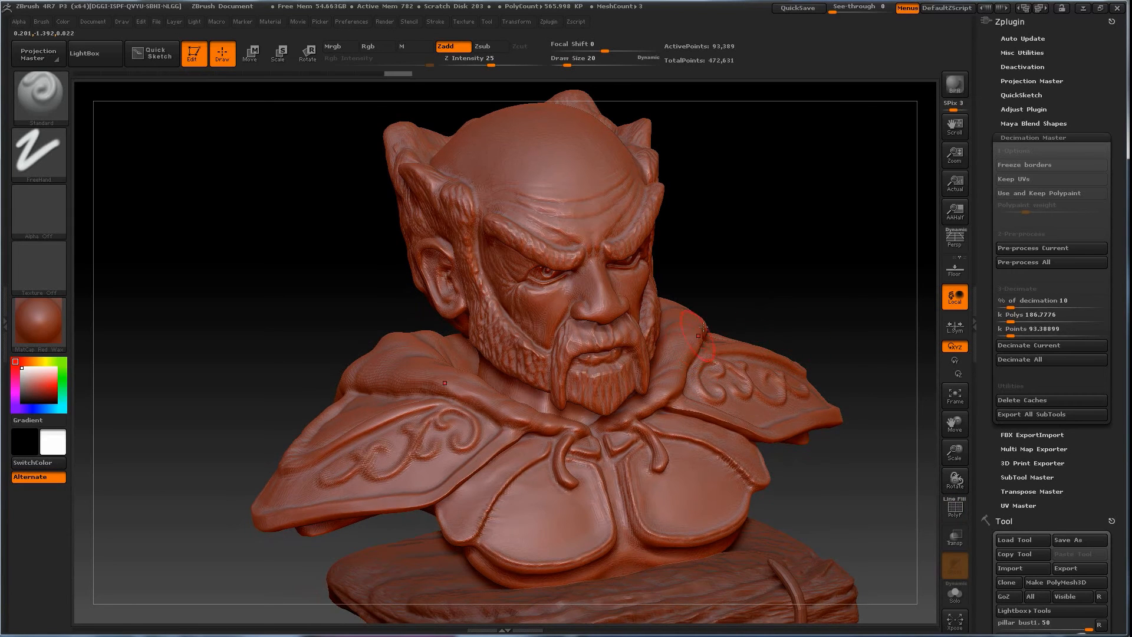
# Step: Export the decimated bust as an OBJ file named bust HR in the zbrush demo folder
pyautogui.scroll(-5, 1099, 432)
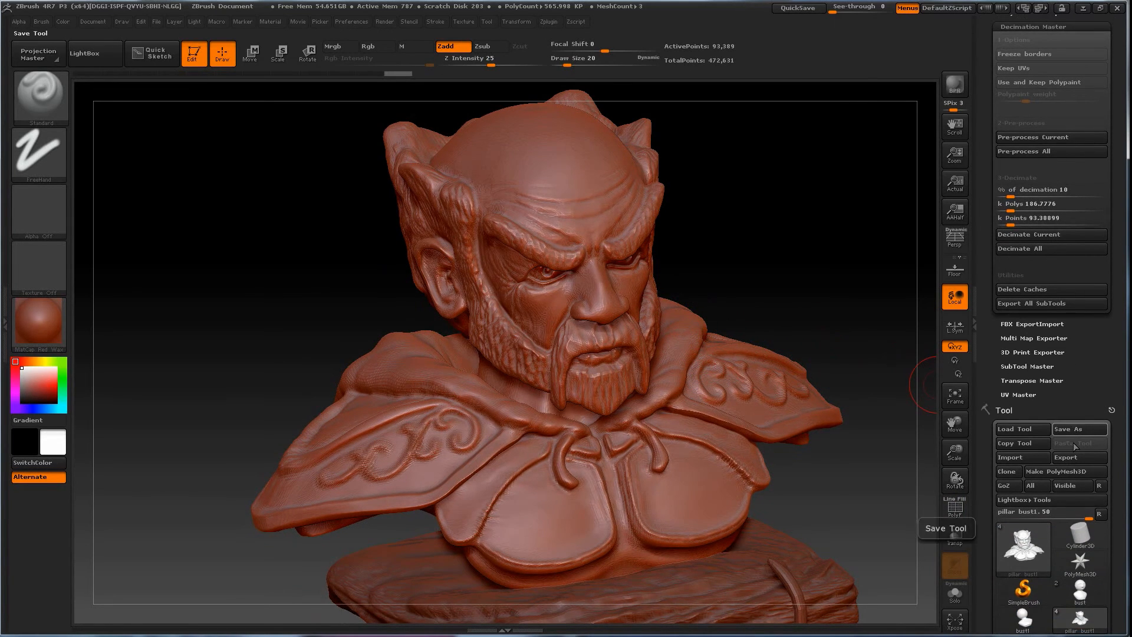
pyautogui.click(1067, 457)
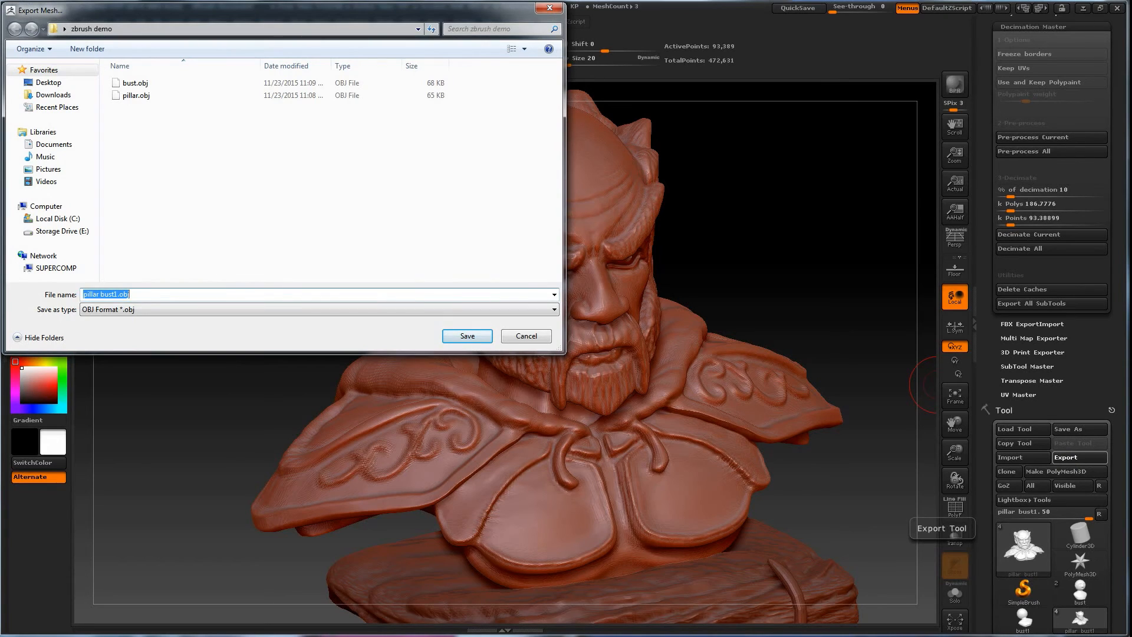
pyautogui.write('bust HR')
pyautogui.click(467, 336)
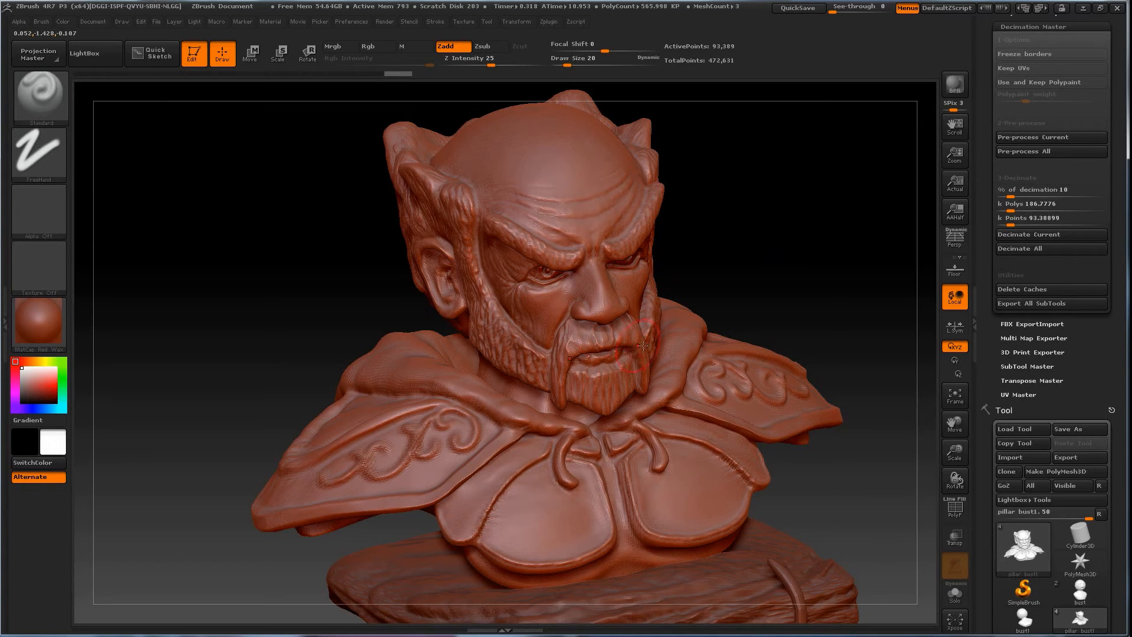
# Step: Decimate the current bust subtool to 1 k polys and check its shape in profile and from the front
pyautogui.moveTo(745, 245)
pyautogui.mouseDown()
pyautogui.moveTo(770, 334)
pyautogui.moveTo(725, 304)
pyautogui.moveTo(825, 292)
pyautogui.mouseUp()
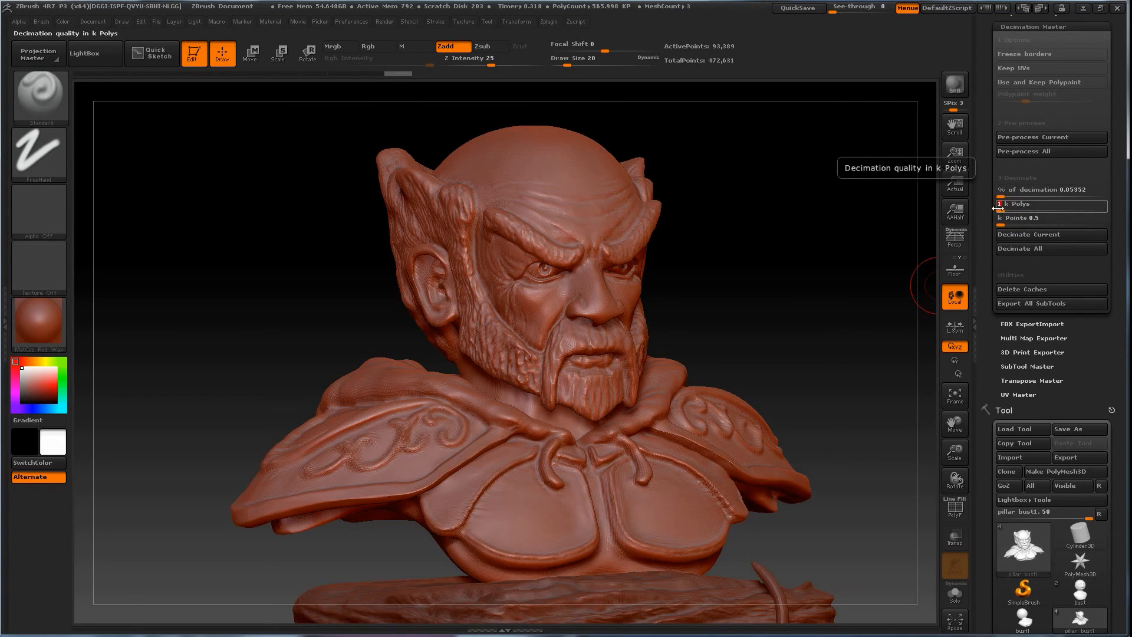
pyautogui.click(1021, 234)
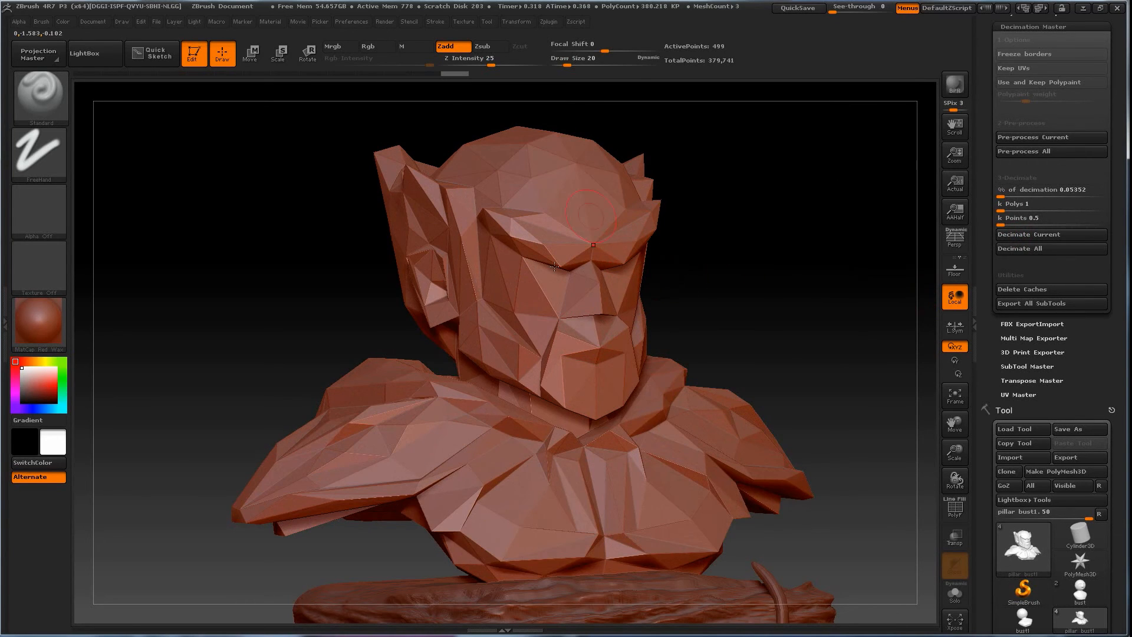
pyautogui.moveTo(712, 308); pyautogui.dragTo(702, 278)
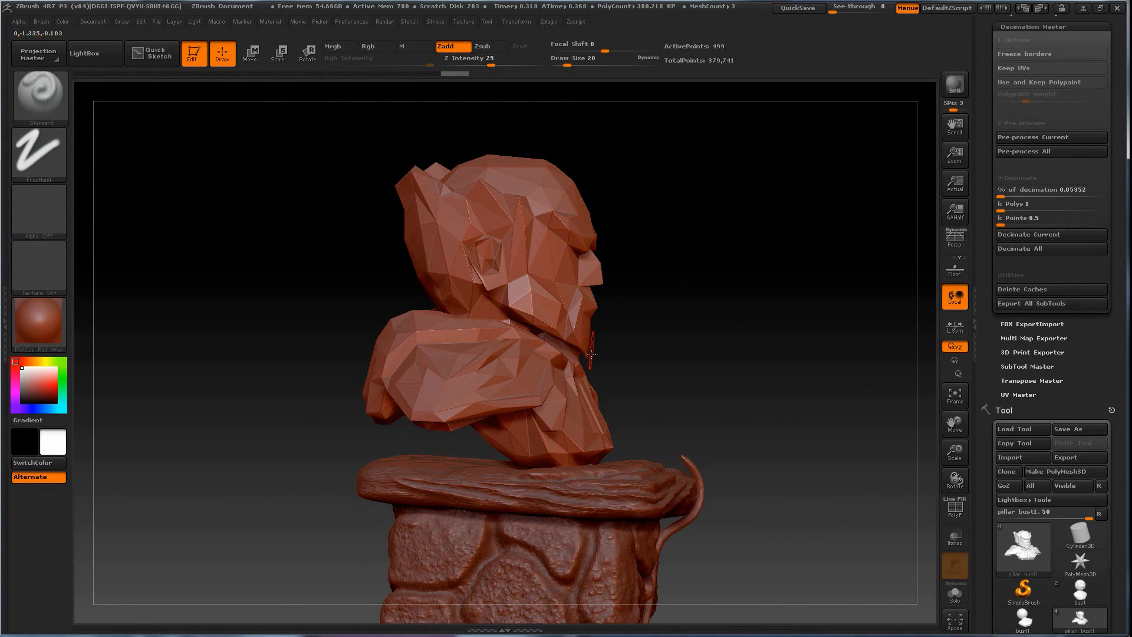
pyautogui.moveTo(651, 329); pyautogui.dragTo(729, 281)
pyautogui.moveTo(805, 323); pyautogui.dragTo(708, 247)
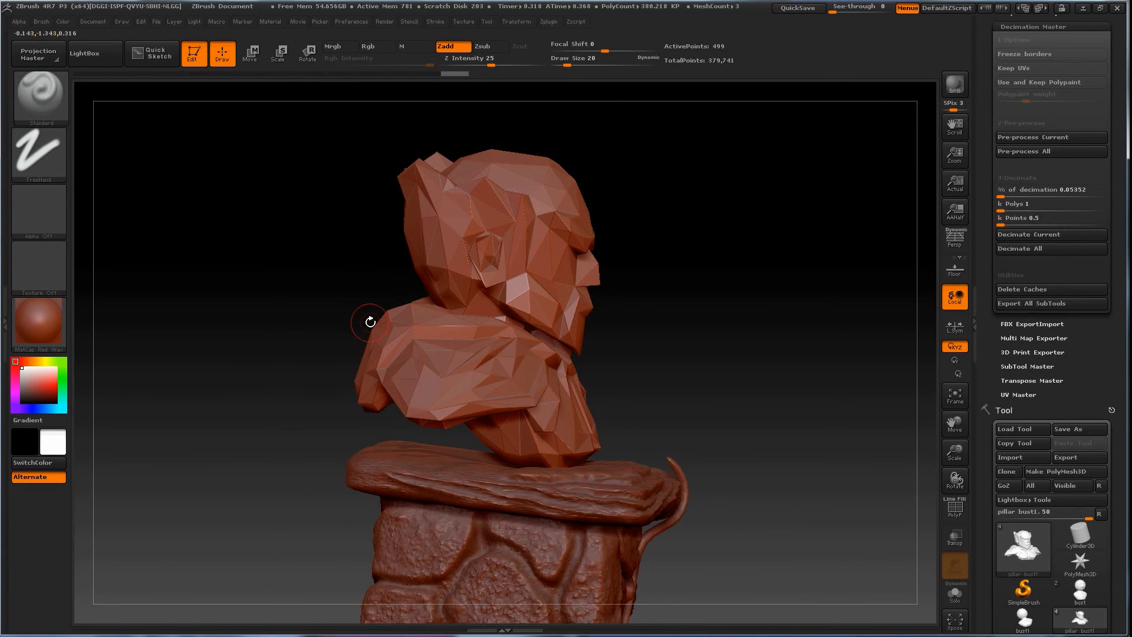
pyautogui.moveTo(808, 247); pyautogui.dragTo(740, 245)
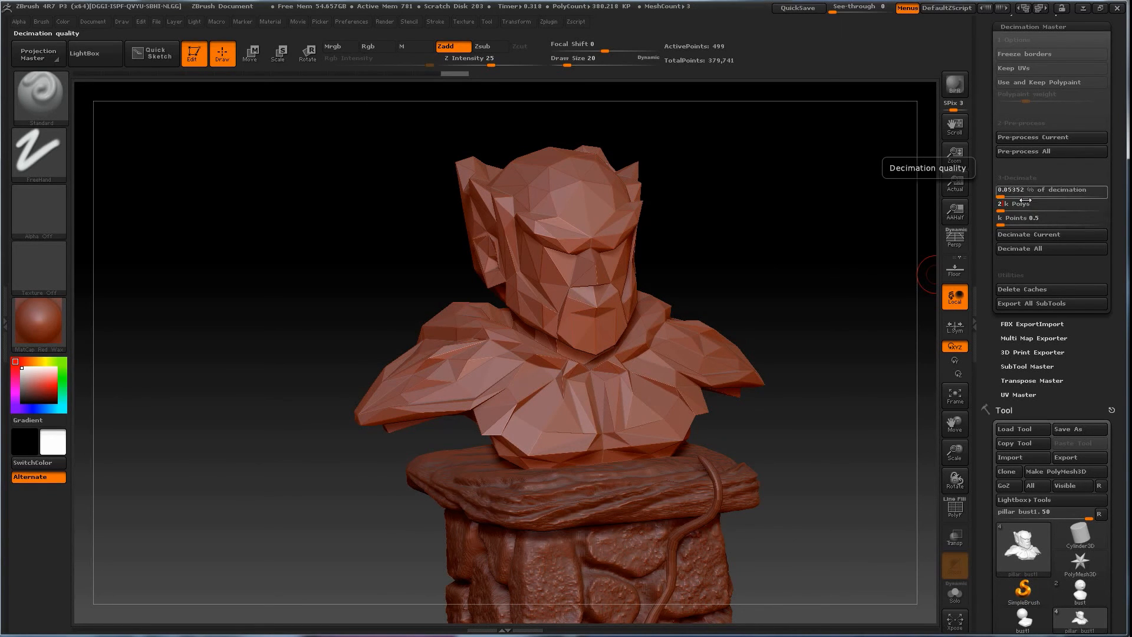
# Step: Decimate the current bust subtool to 2 k polys and compare its face and silhouette from several angles
pyautogui.click(1021, 237)
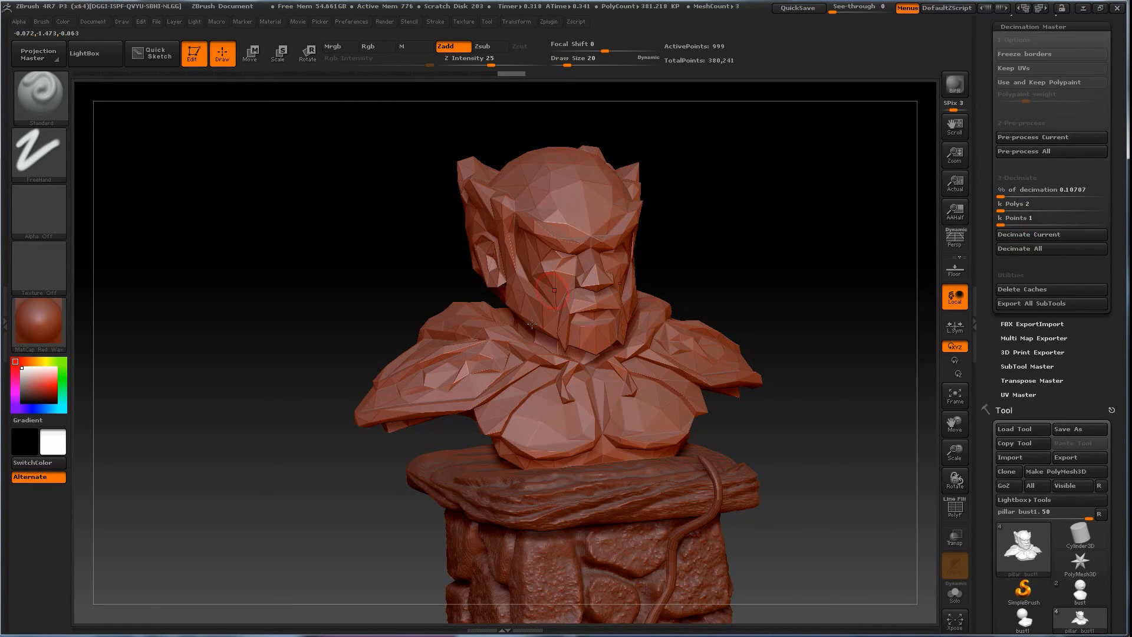
pyautogui.moveTo(695, 251); pyautogui.dragTo(576, 132)
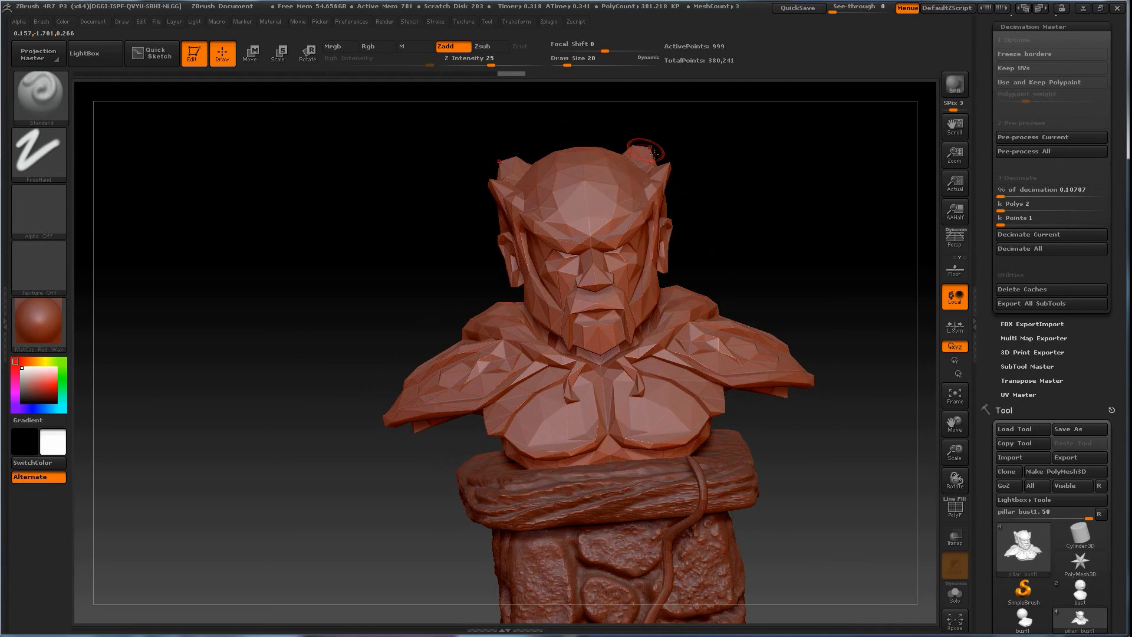
pyautogui.moveTo(720, 271); pyautogui.dragTo(752, 260)
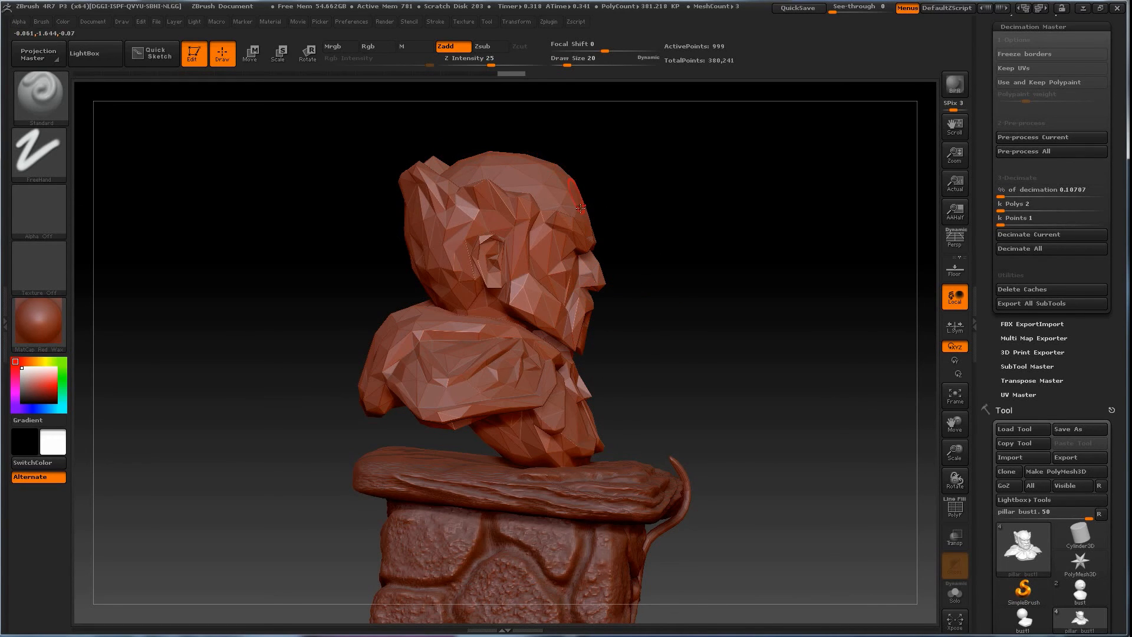
pyautogui.moveTo(652, 228); pyautogui.dragTo(735, 232)
pyautogui.click(1014, 203)
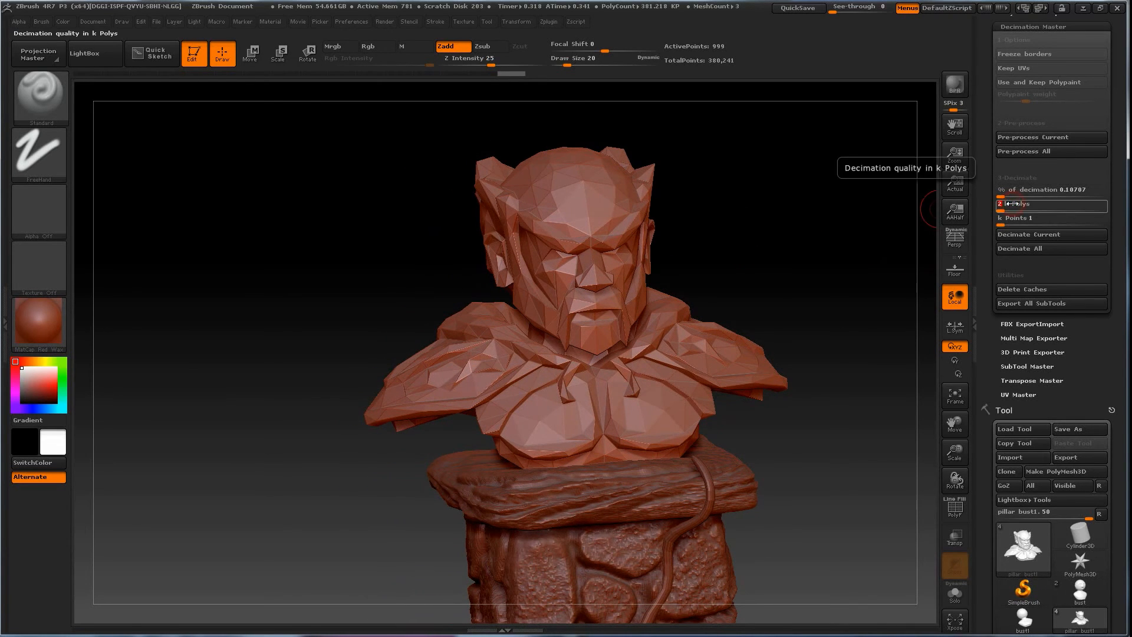
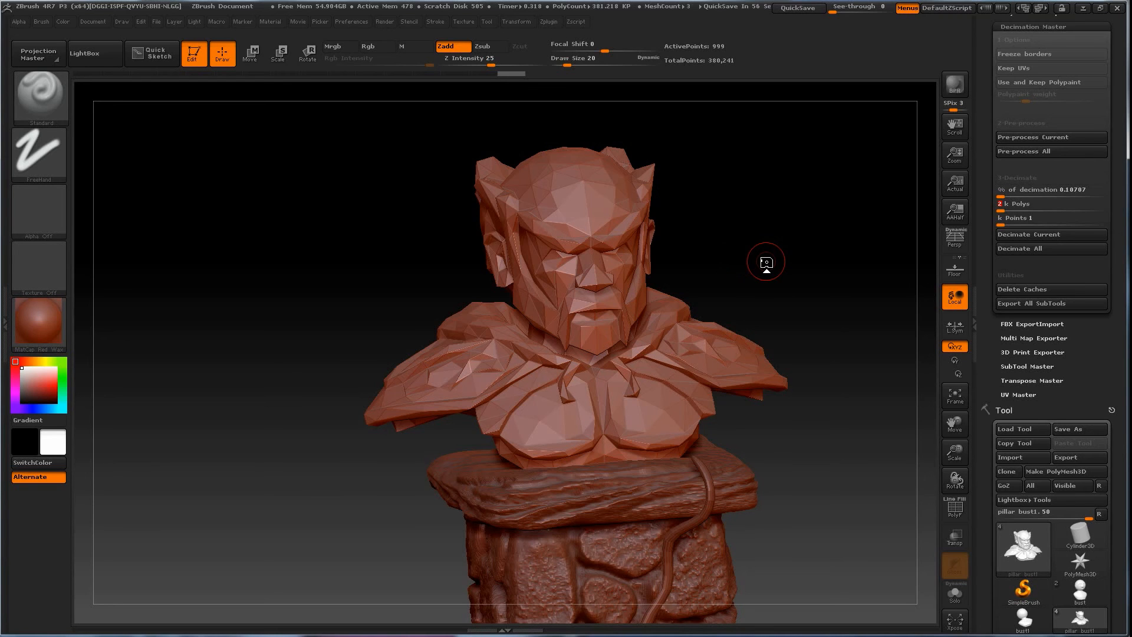
pyautogui.moveTo(766, 263); pyautogui.dragTo(788, 264)
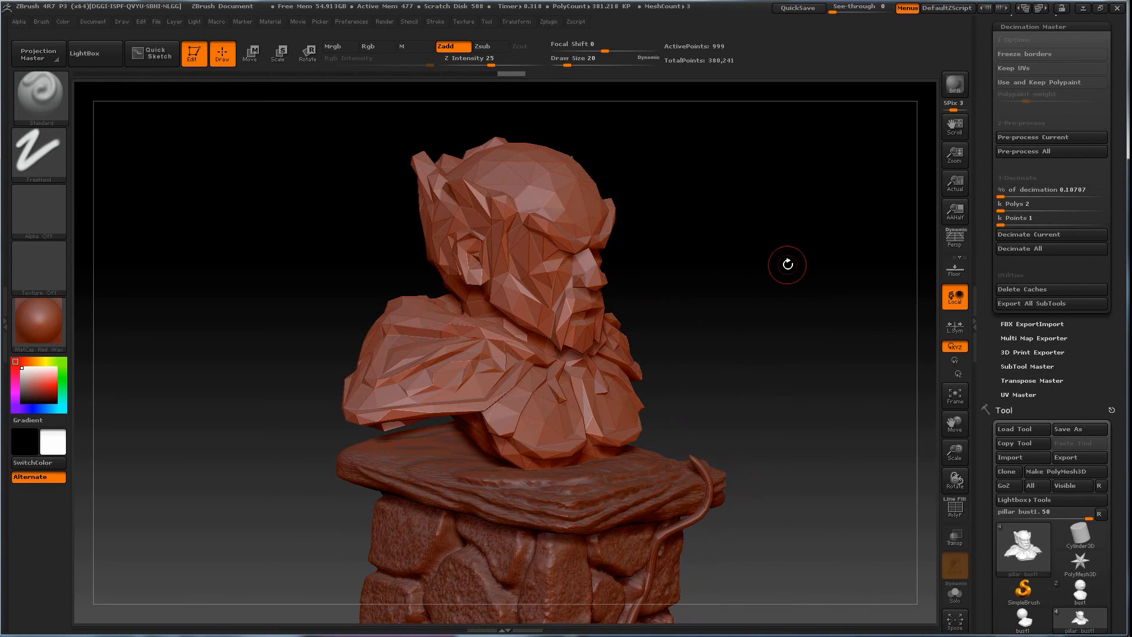
pyautogui.moveTo(787, 264); pyautogui.dragTo(753, 265)
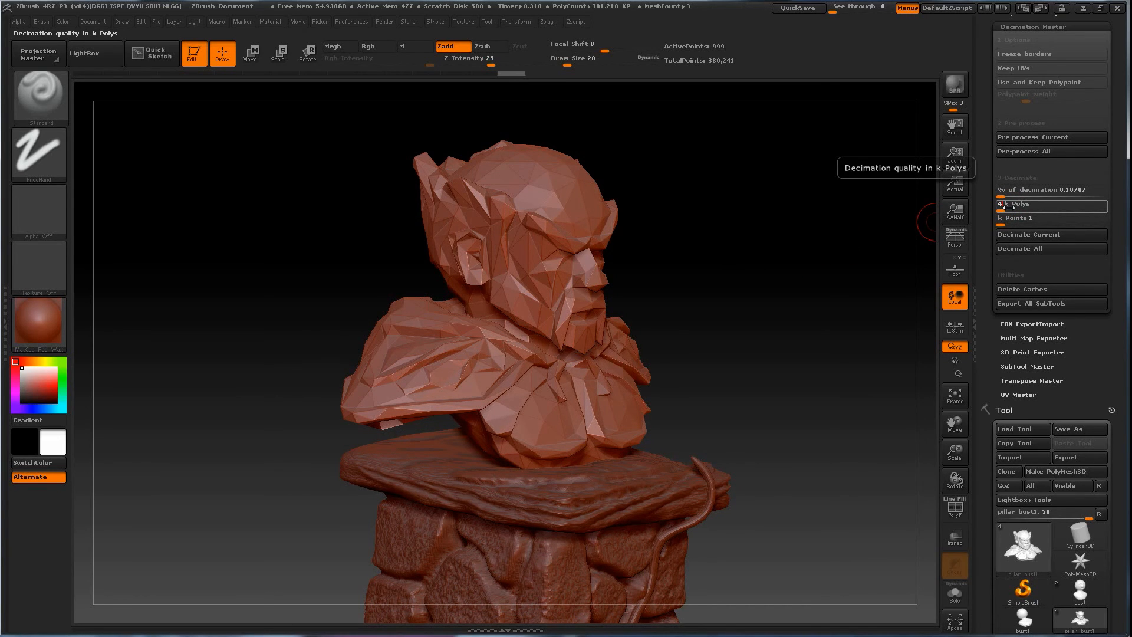
# Step: Decimate the current bust subtool to 4 k polys and check its profile
pyautogui.press('Return')
pyautogui.click(1018, 236)
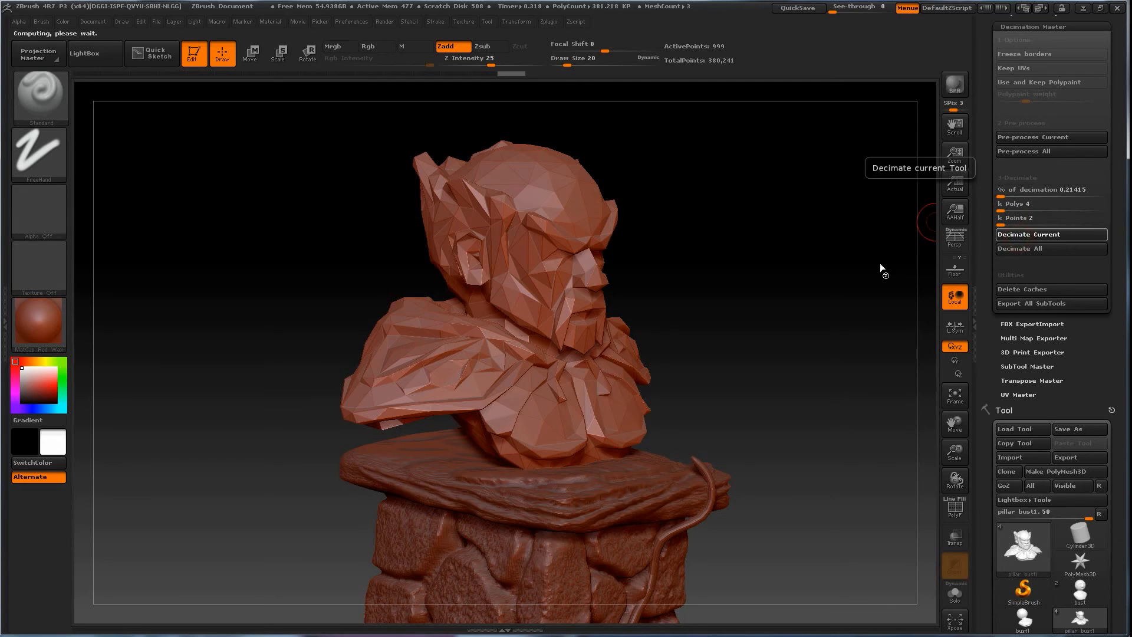
pyautogui.moveTo(687, 258); pyautogui.dragTo(722, 277)
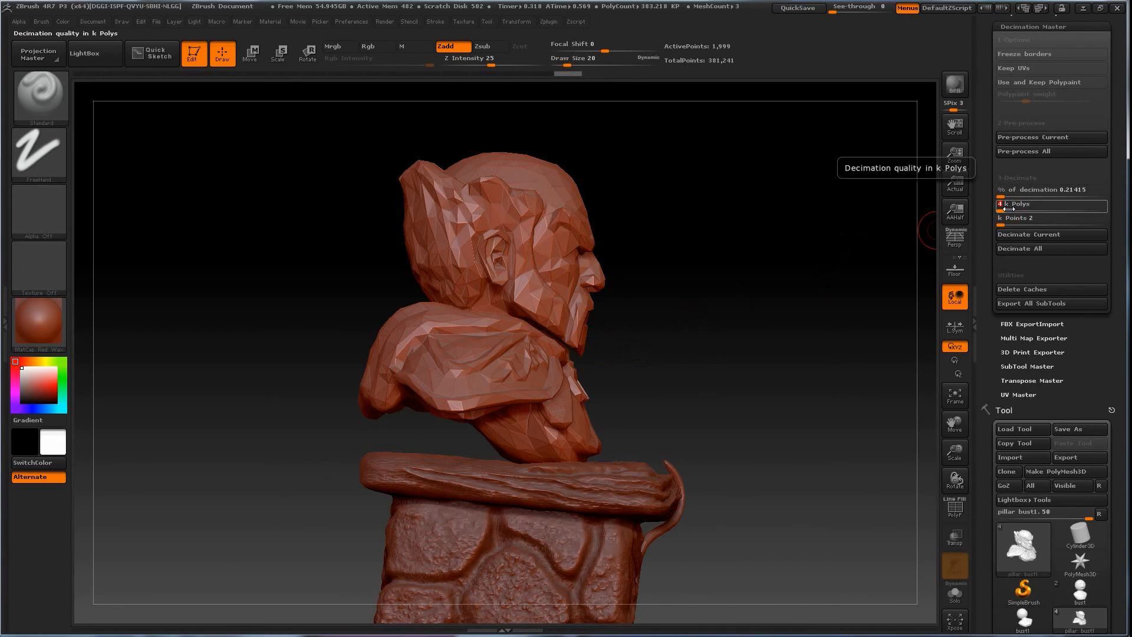
# Step: Return the decimation target to 2 k polys, decimate the bust again, and check it from the front and at an angle
pyautogui.press('Return')
pyautogui.click(1037, 234)
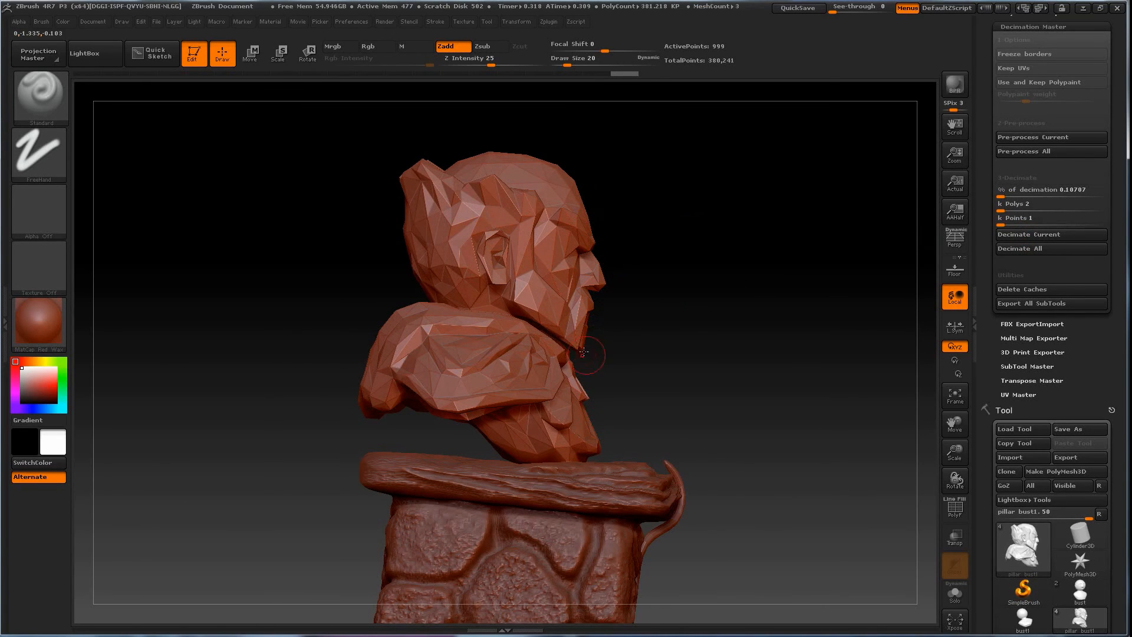
pyautogui.moveTo(678, 318); pyautogui.dragTo(642, 291)
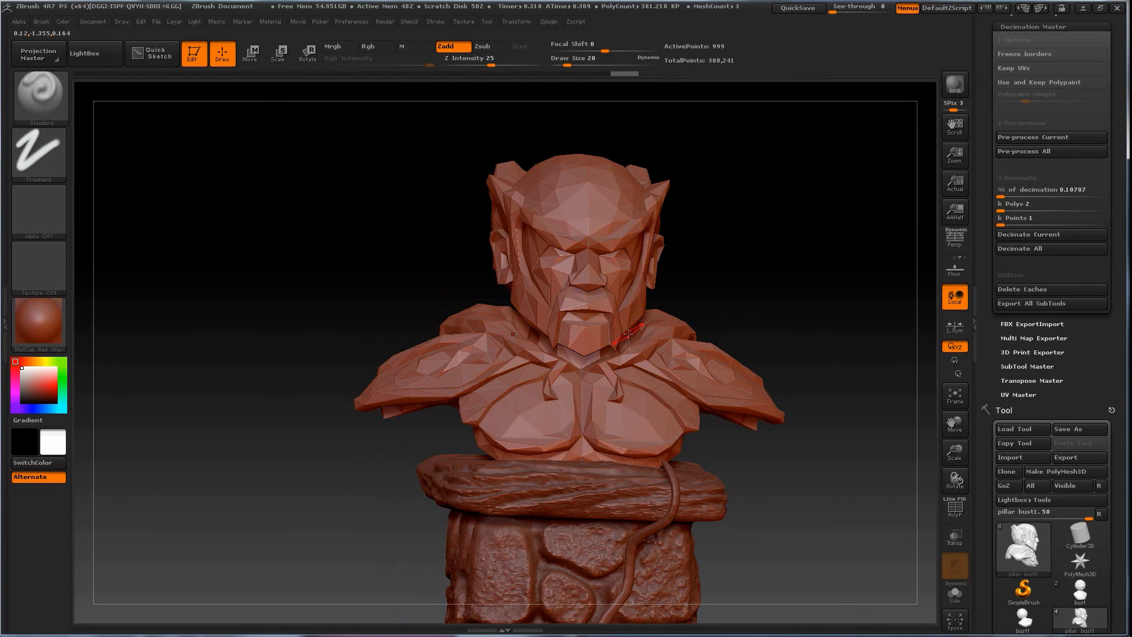
pyautogui.moveTo(735, 291); pyautogui.dragTo(758, 268)
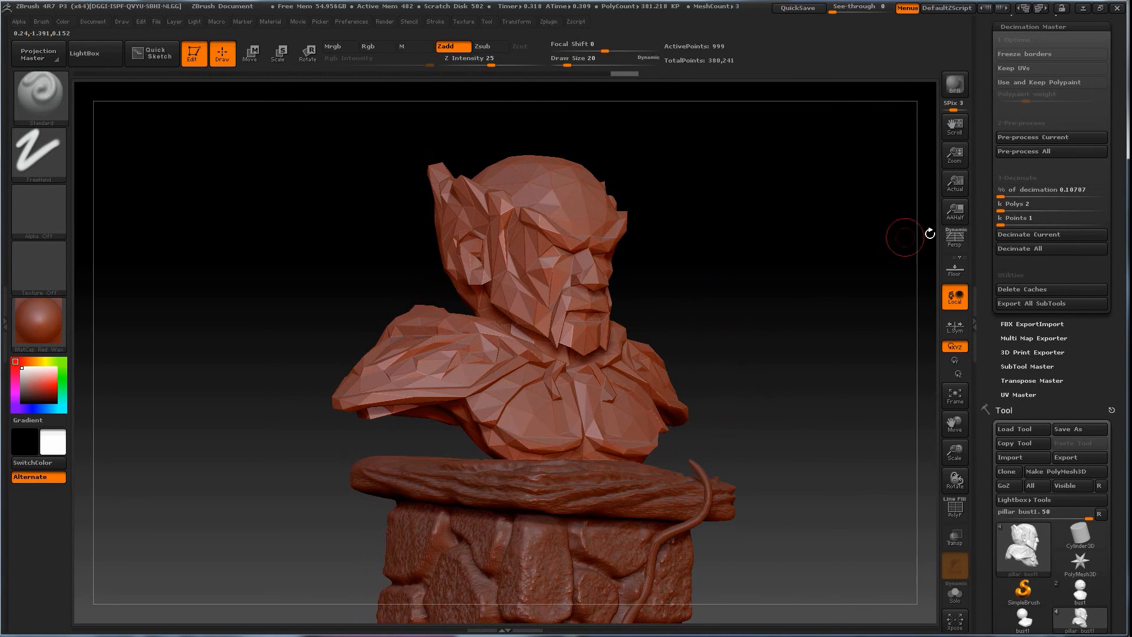
# Step: Decimate the current bust subtool to 3 k polys and check the low-poly bust on its pillar from the front
pyautogui.click(1010, 209)
pyautogui.write('3')
pyautogui.press('Return')
pyautogui.moveTo(760, 267); pyautogui.dragTo(798, 263)
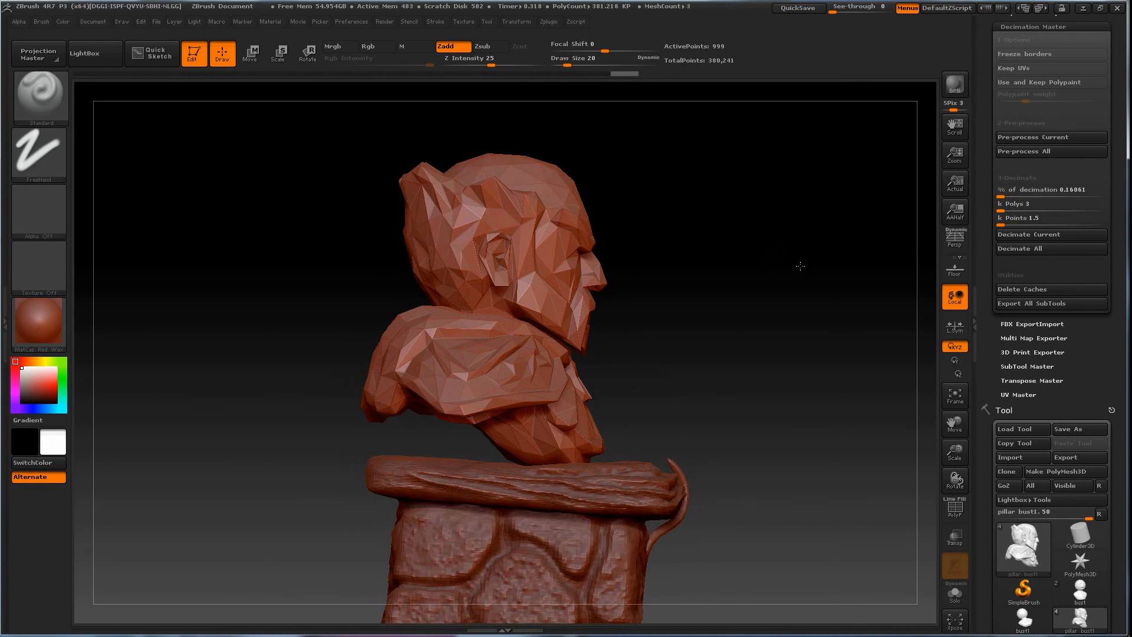
pyautogui.click(1024, 233)
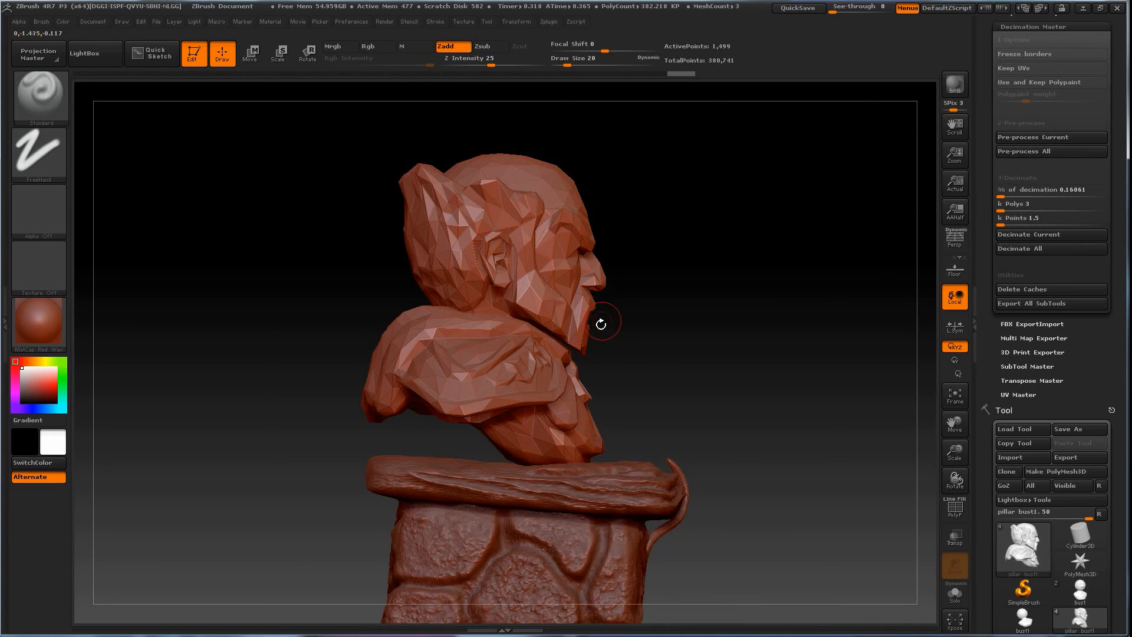
pyautogui.moveTo(897, 263); pyautogui.dragTo(743, 465)
pyautogui.moveTo(739, 345); pyautogui.dragTo(814, 343)
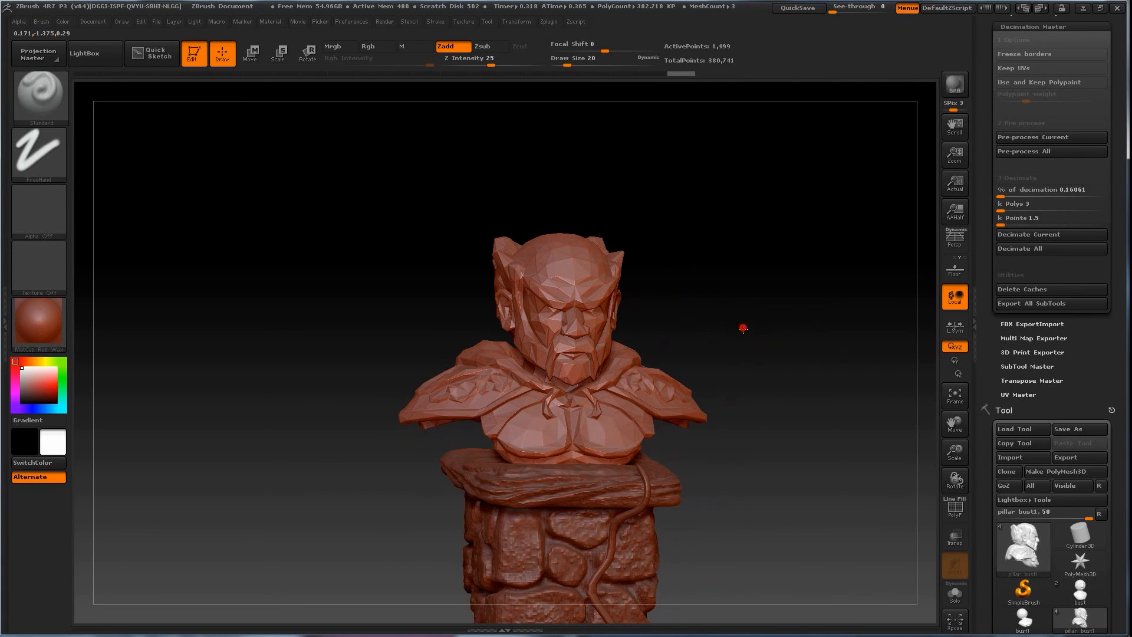
pyautogui.moveTo(742, 327); pyautogui.dragTo(741, 332)
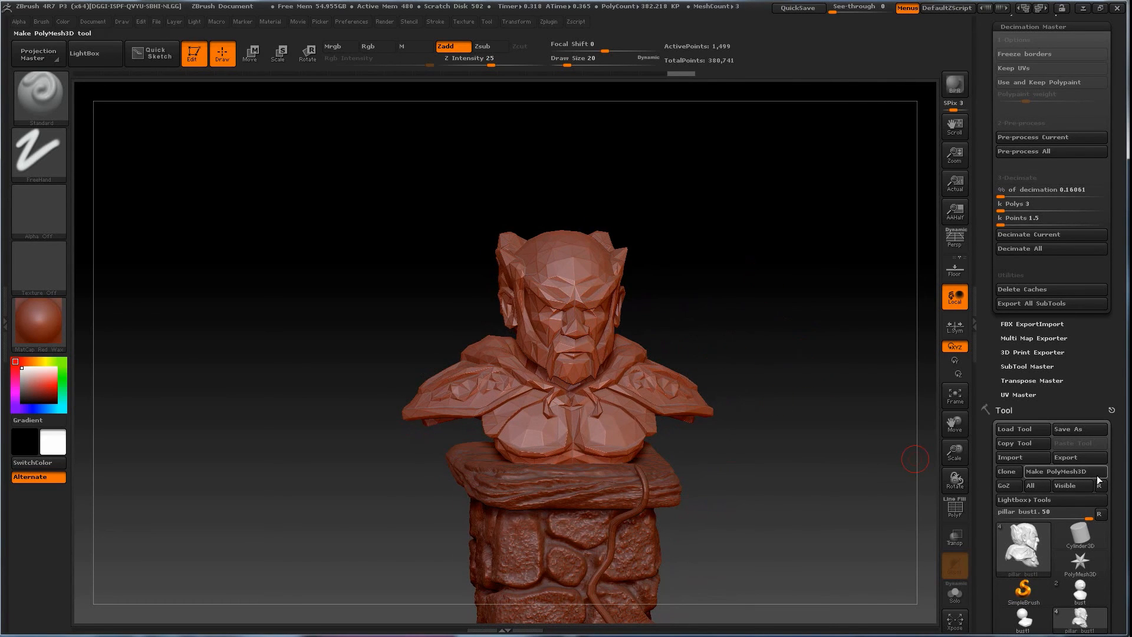
# Step: Export the low-poly bust as bust LR.OBJ in the zbrush demo folder
pyautogui.click(1087, 459)
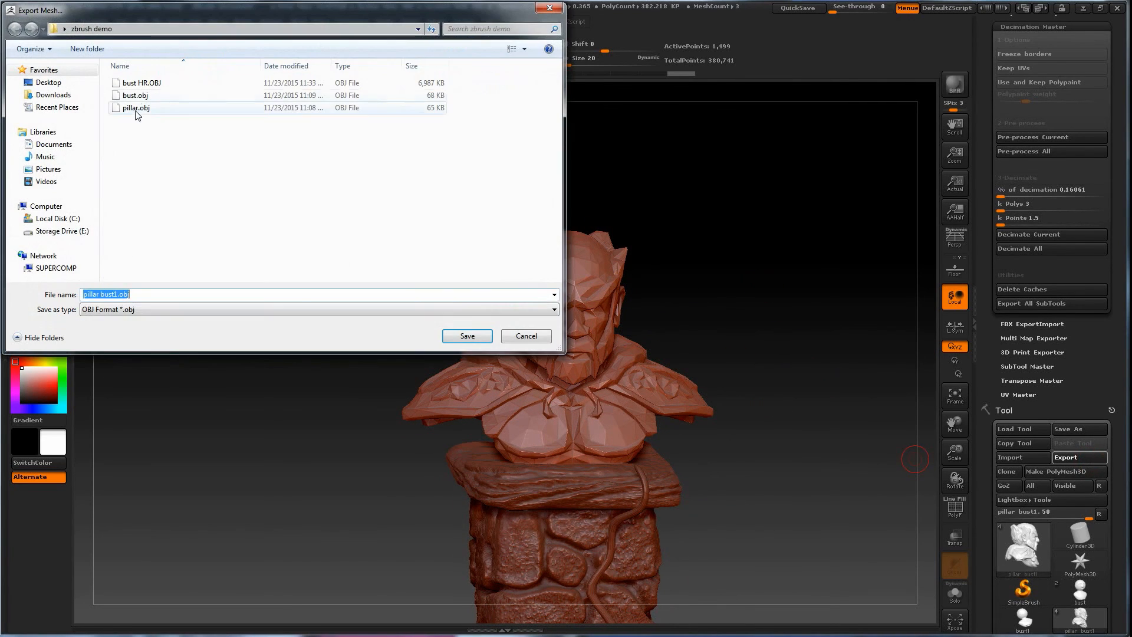
pyautogui.click(139, 83)
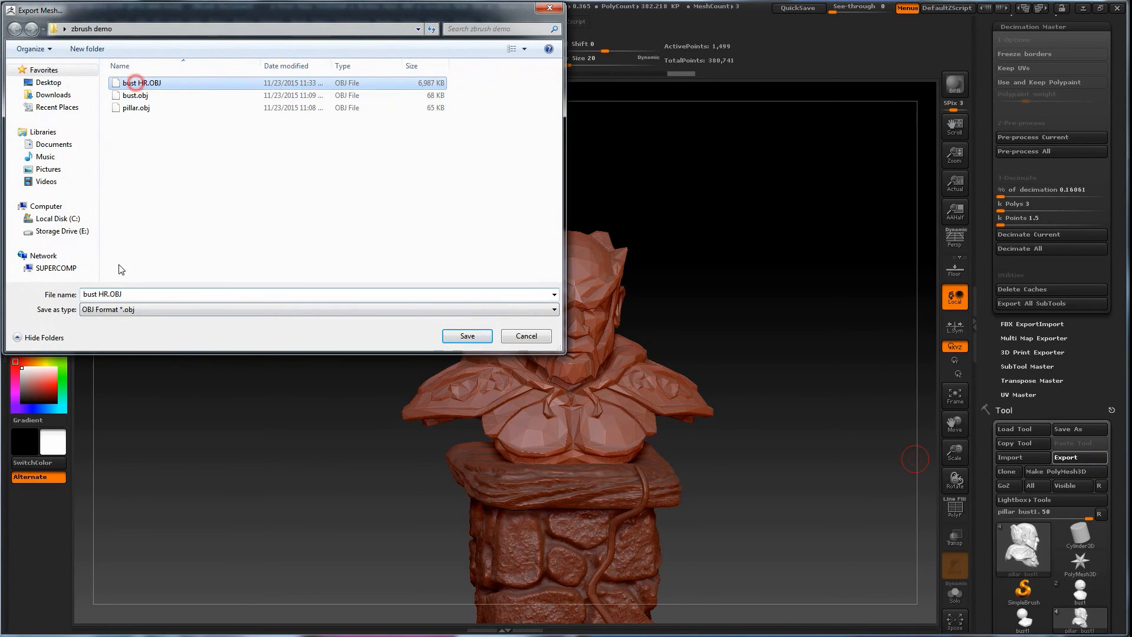
pyautogui.press('BackSpace')
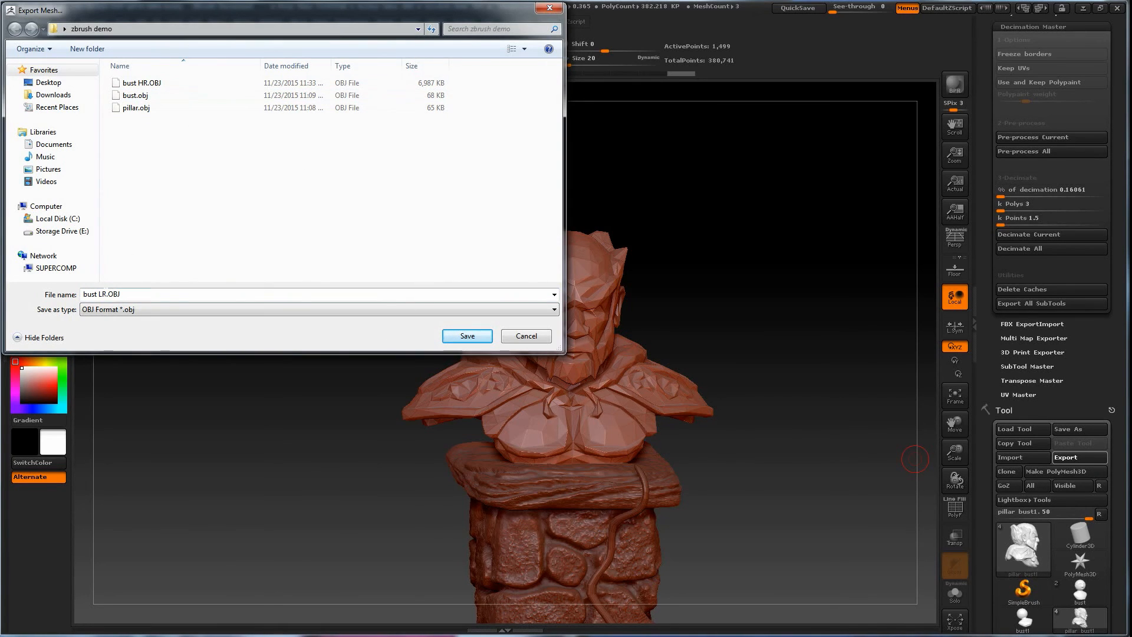
pyautogui.click(467, 336)
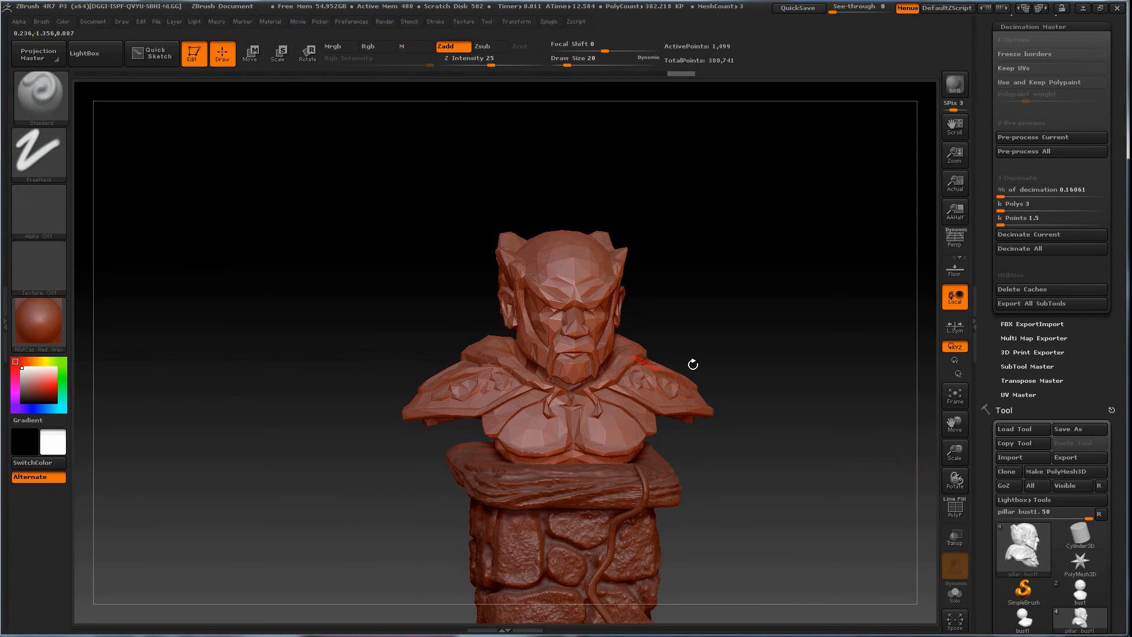
# Step: Make the pillar 1- stone shapes1 subtool active, frame the whole pillar, and return to the Decimation Master settings
pyautogui.moveTo(1128, 417); pyautogui.dragTo(1119, 287)
pyautogui.click(1011, 328)
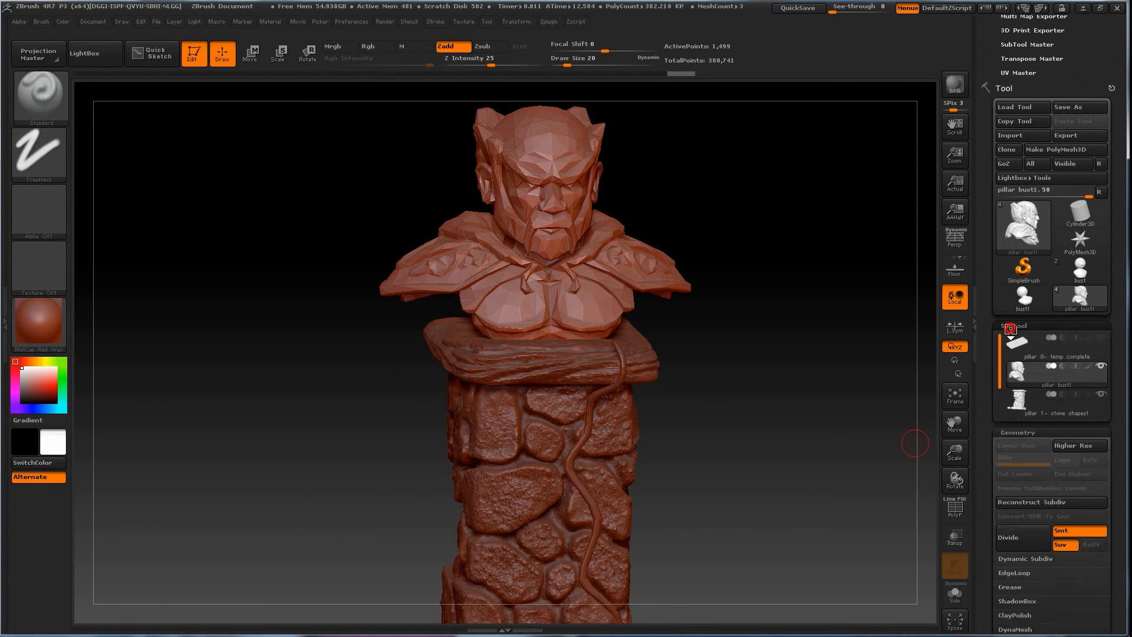
pyautogui.click(1029, 242)
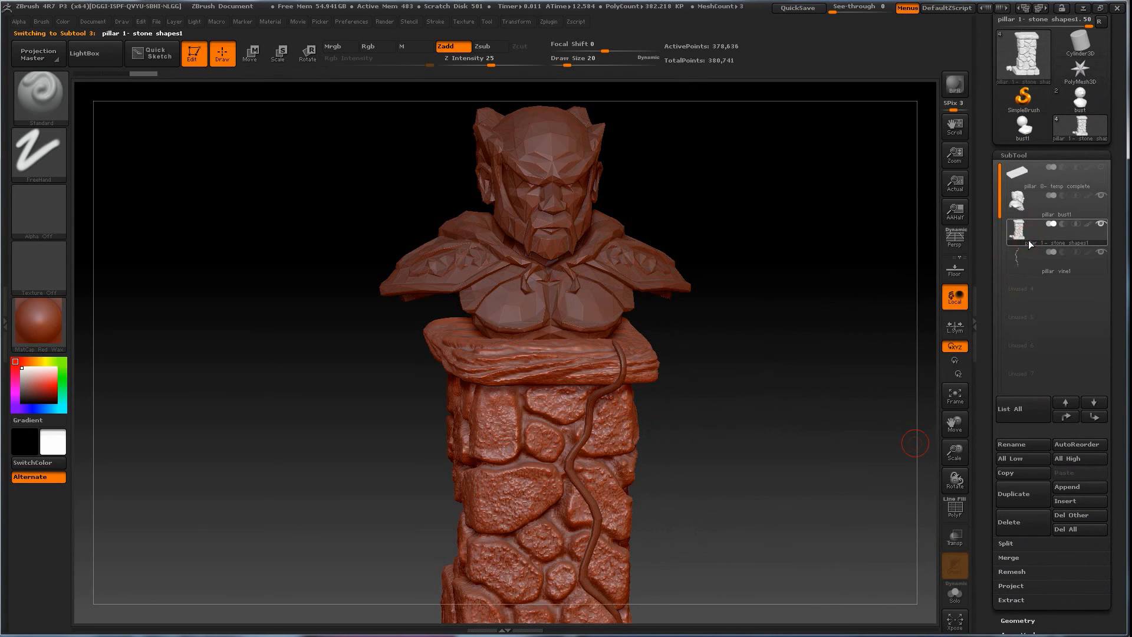
pyautogui.keyDown('alt'); pyautogui.moveTo(763, 437); pyautogui.dragTo(738, 310); pyautogui.keyUp('alt')
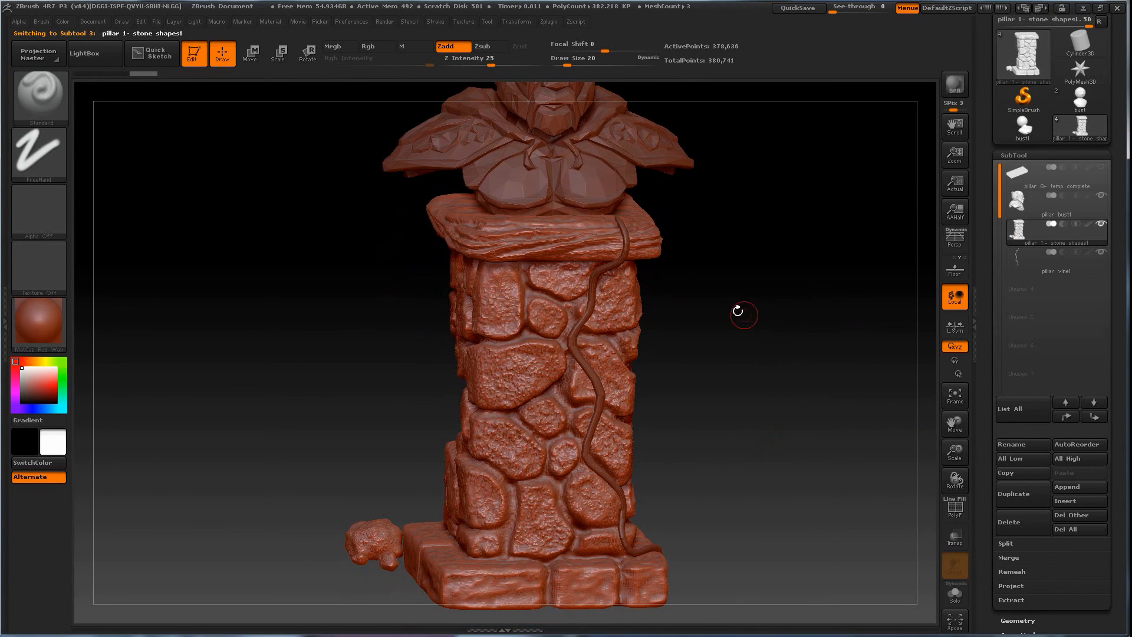
pyautogui.moveTo(1115, 139); pyautogui.dragTo(1113, 378)
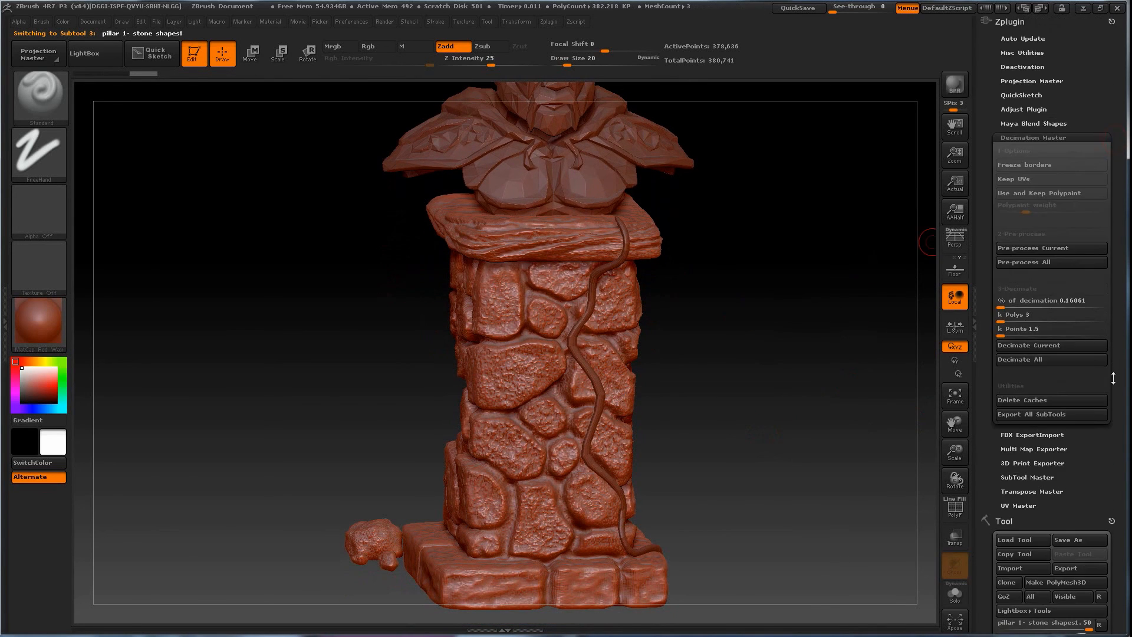
# Step: Pre-process the current pillar subtool, decimate it to 10 %, and check the stone detail
pyautogui.click(1024, 246)
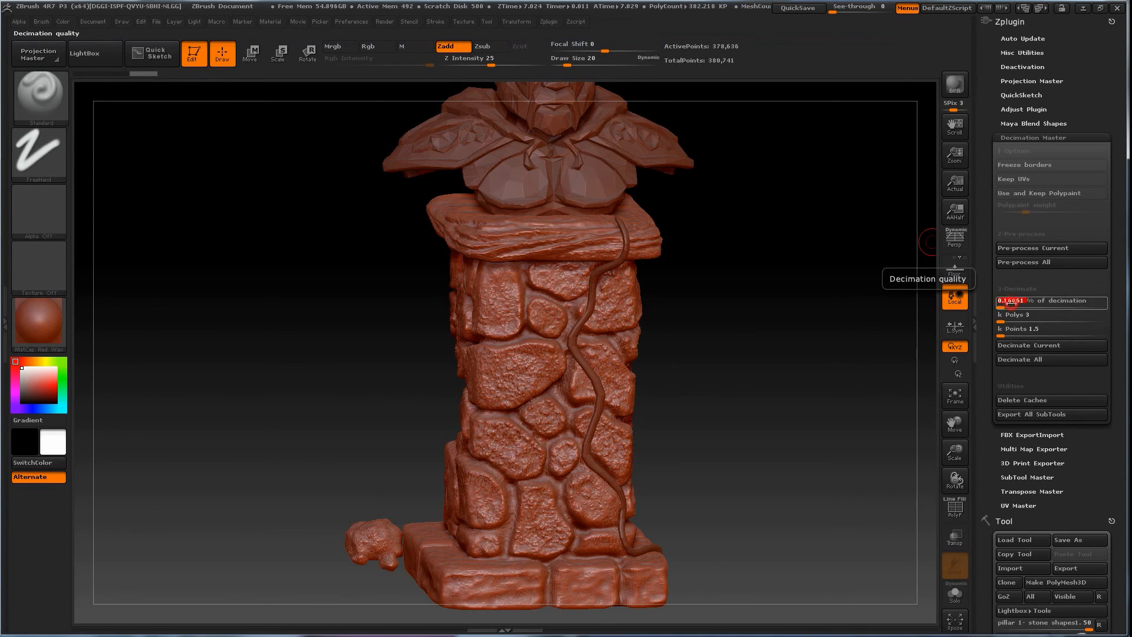
pyautogui.press('Return')
pyautogui.click(1023, 349)
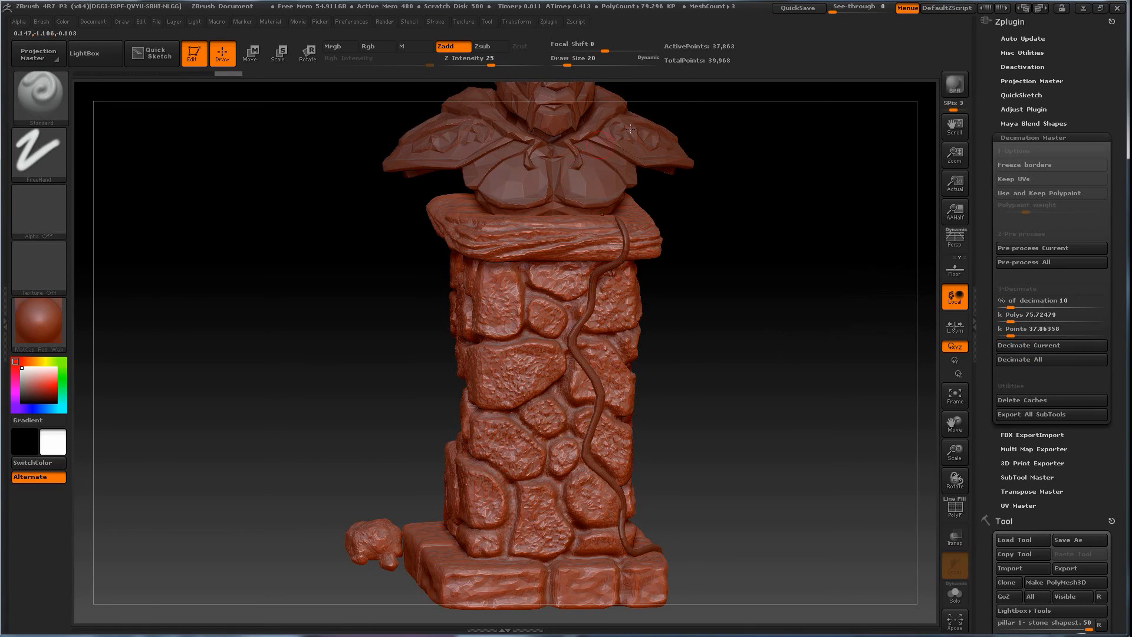
pyautogui.moveTo(753, 472); pyautogui.dragTo(745, 453)
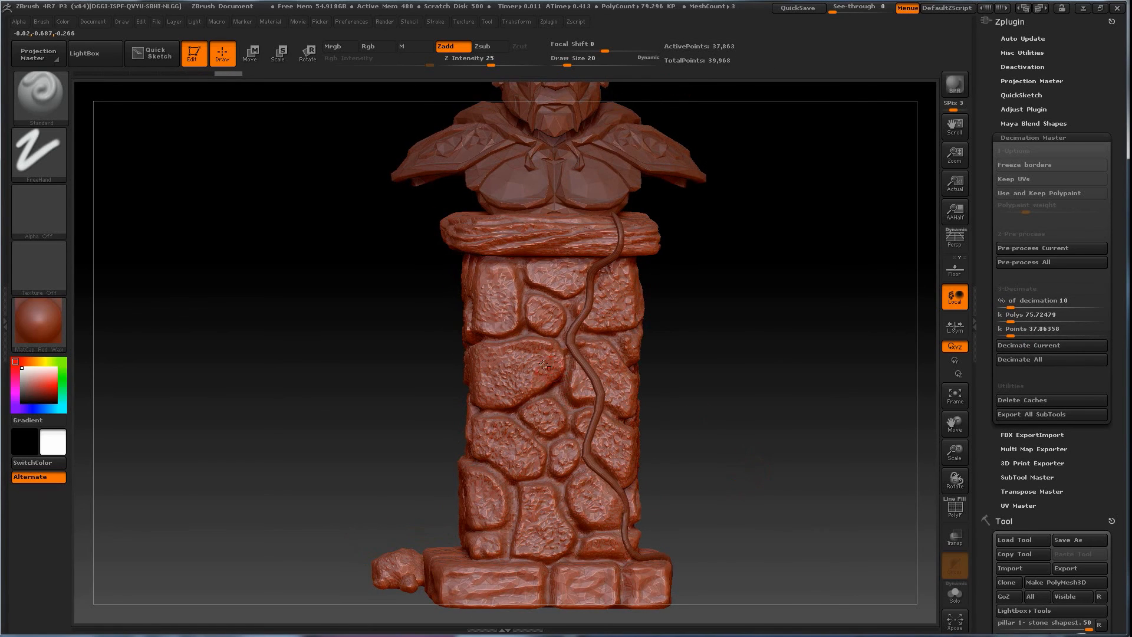
# Step: Decimate the current pillar subtool to 20 % and check its stones from the side, the front and an angle
pyautogui.click(1012, 305)
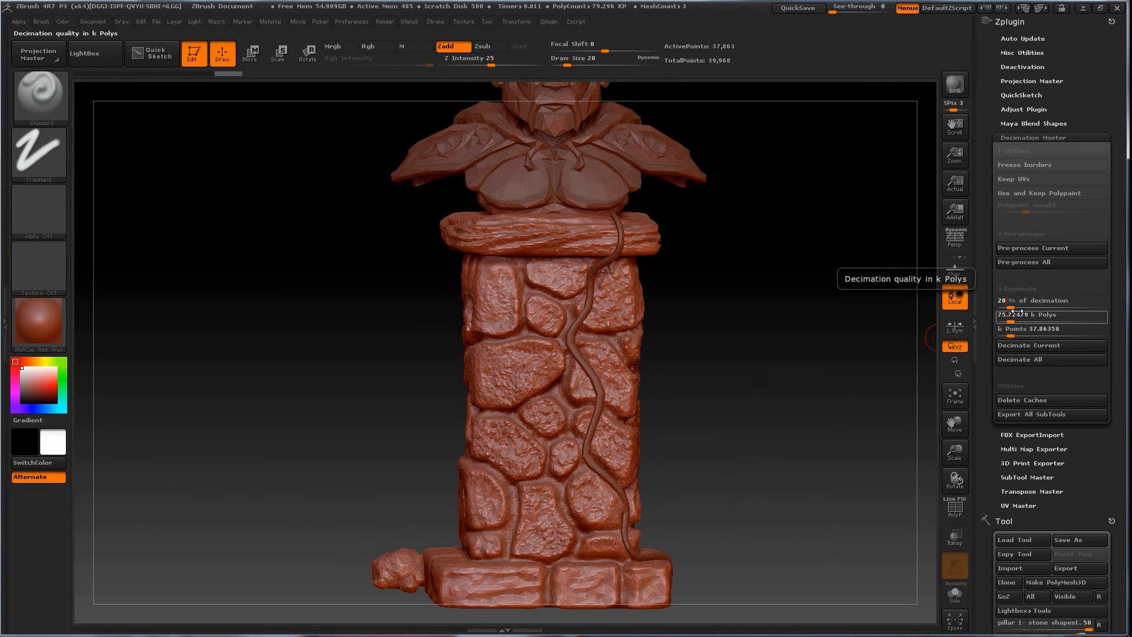
pyautogui.click(1038, 347)
pyautogui.moveTo(803, 374)
pyautogui.mouseDown()
pyautogui.moveTo(745, 430)
pyautogui.moveTo(787, 433)
pyautogui.mouseUp()
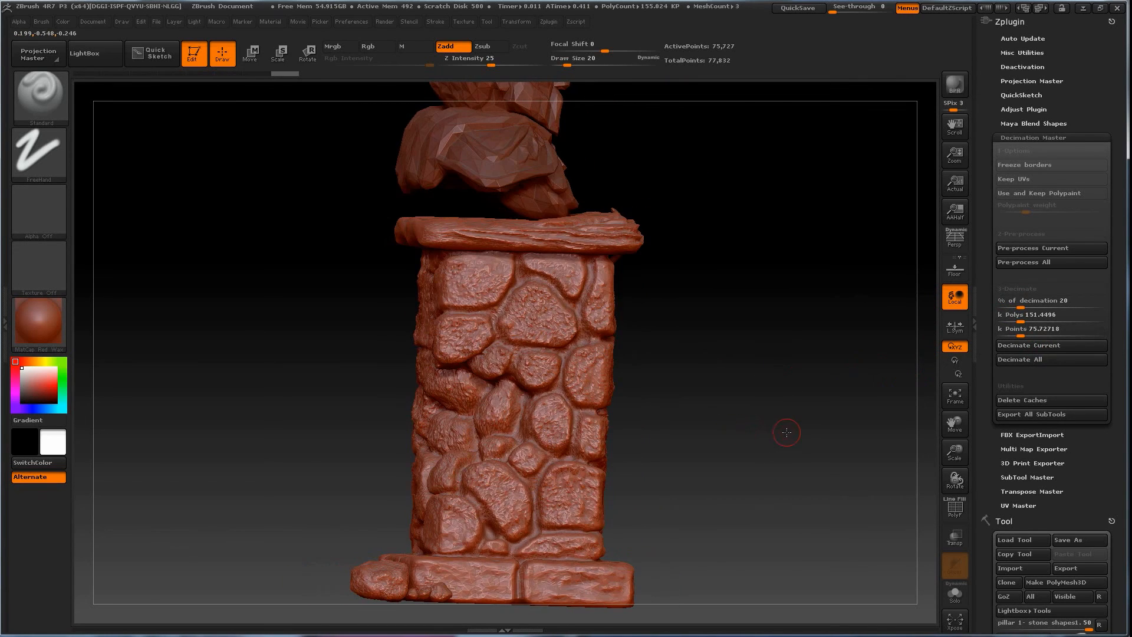
pyautogui.moveTo(595, 447)
pyautogui.mouseDown()
pyautogui.moveTo(737, 485)
pyautogui.moveTo(575, 293)
pyautogui.mouseUp()
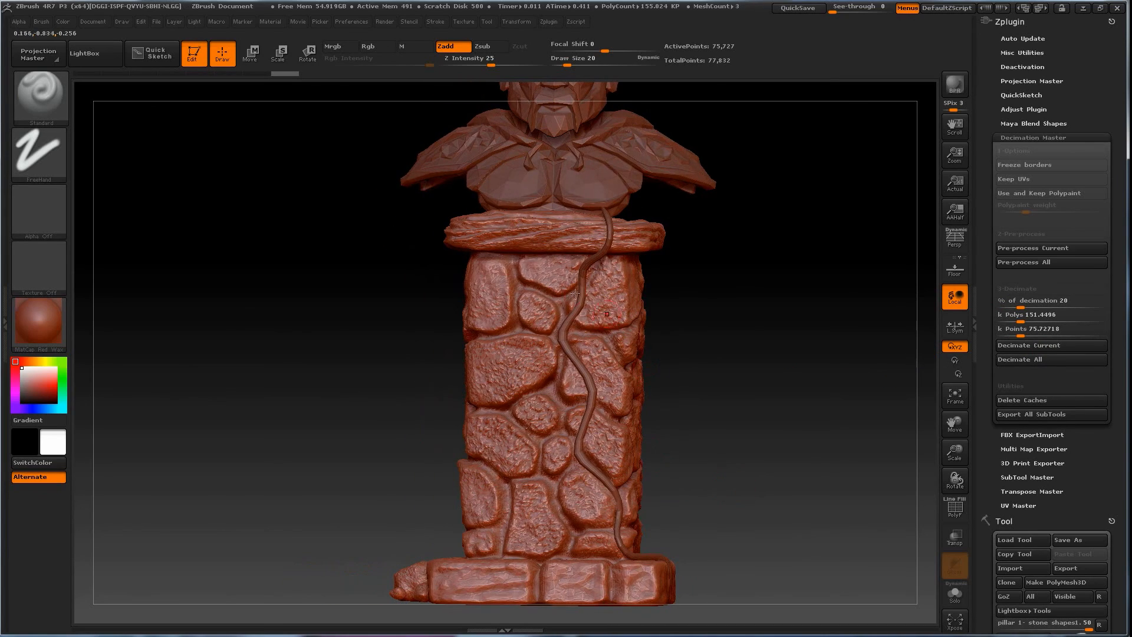
pyautogui.moveTo(762, 467)
pyautogui.mouseDown()
pyautogui.moveTo(715, 462)
pyautogui.moveTo(771, 430)
pyautogui.moveTo(708, 399)
pyautogui.mouseUp()
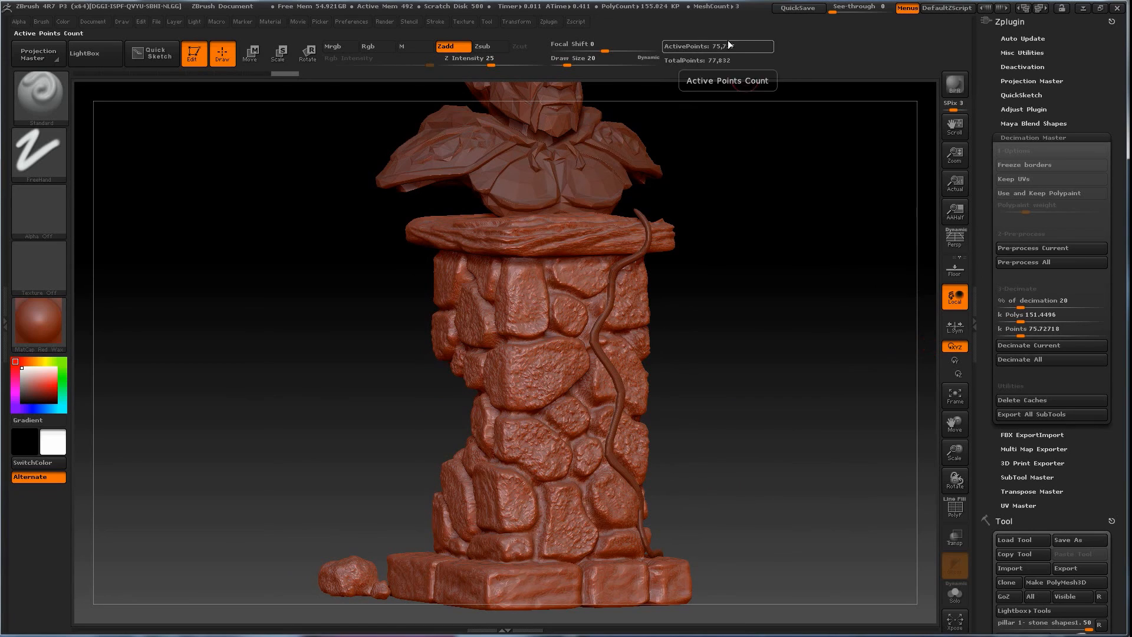
# Step: Export the high-resolution pillar as pillar HR in OBJ format to the zbrush demo folder
pyautogui.click(1019, 318)
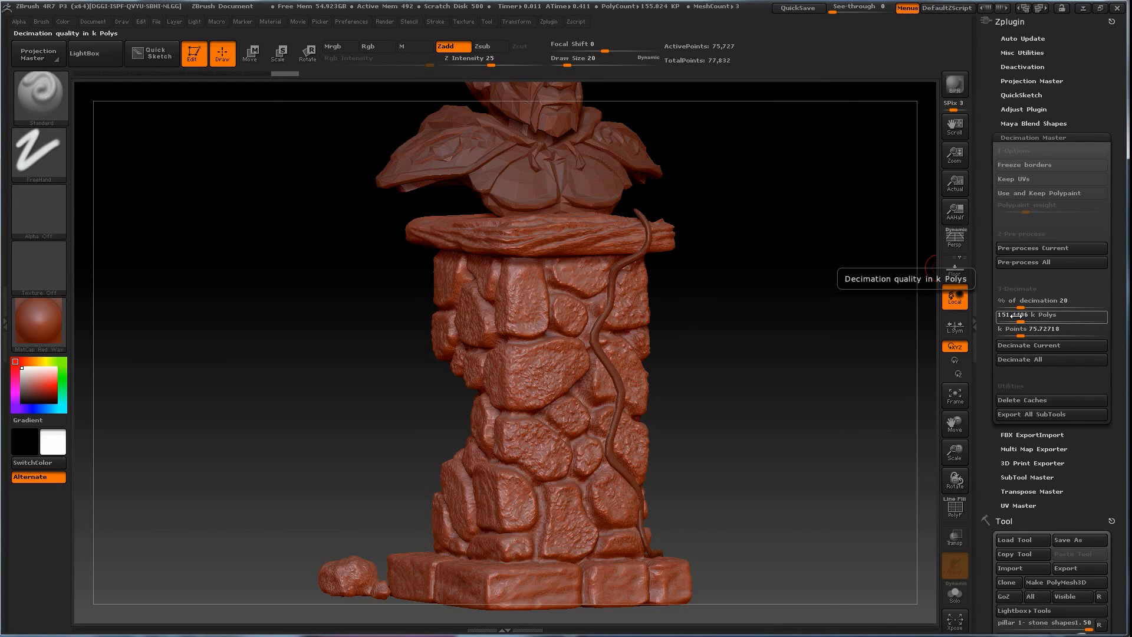
pyautogui.click(1074, 567)
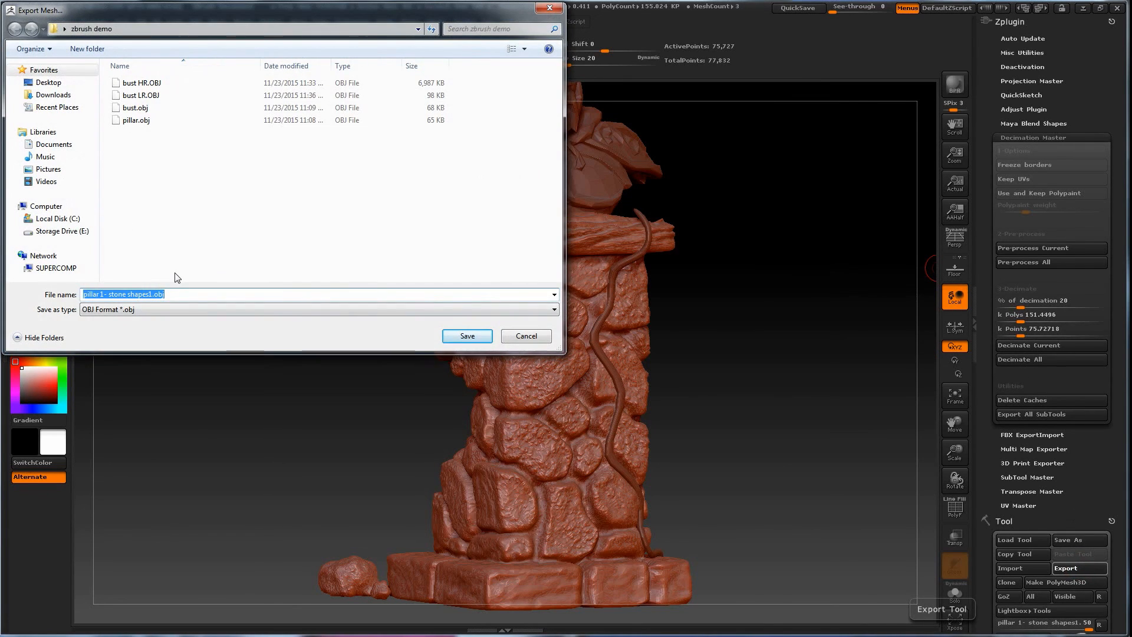
pyautogui.write('Pi')
pyautogui.press('BackSpace')
pyautogui.press('BackSpace')
pyautogui.write('pillar HR')
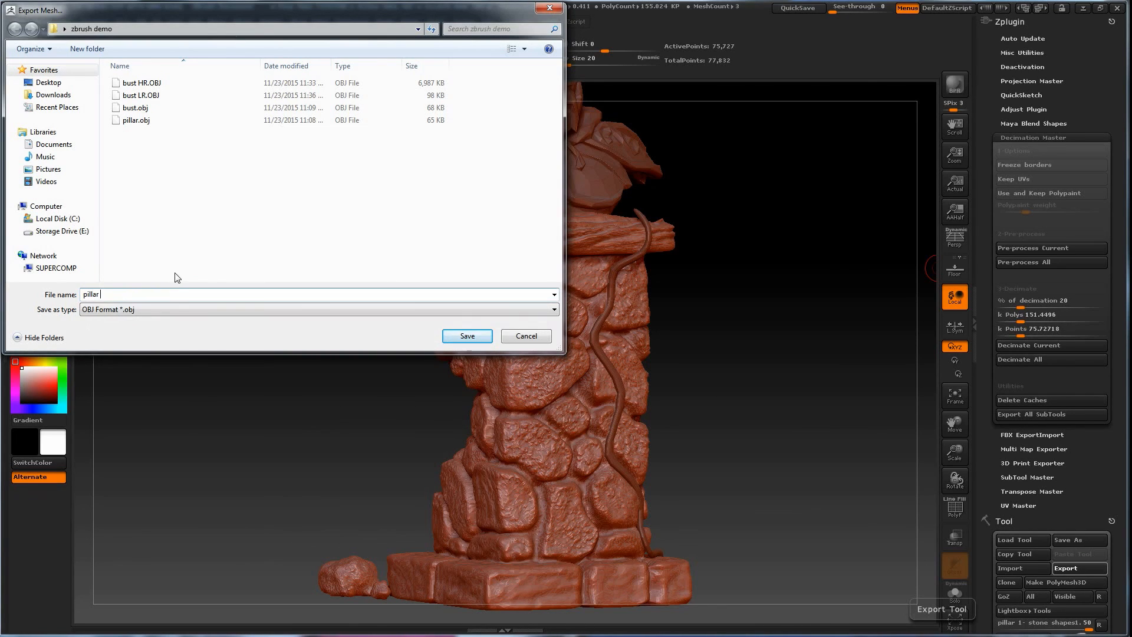
pyautogui.click(452, 337)
# Step: Decimate the current pillar subtool to 2 k polys and check the low-poly stones from the front
pyautogui.click(1005, 316)
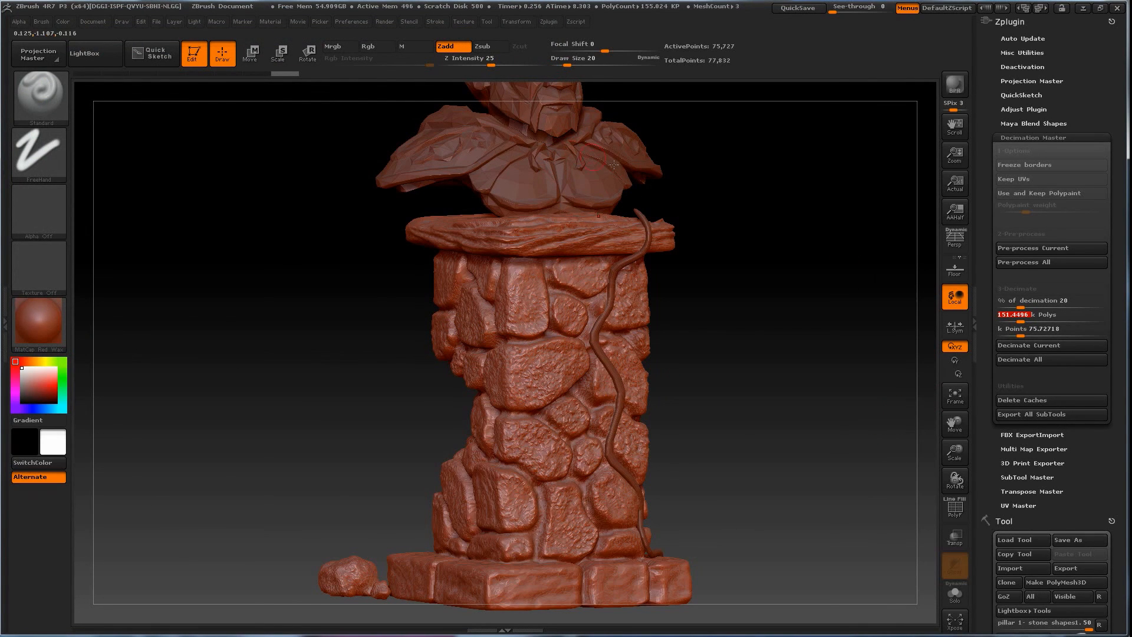
pyautogui.write('2')
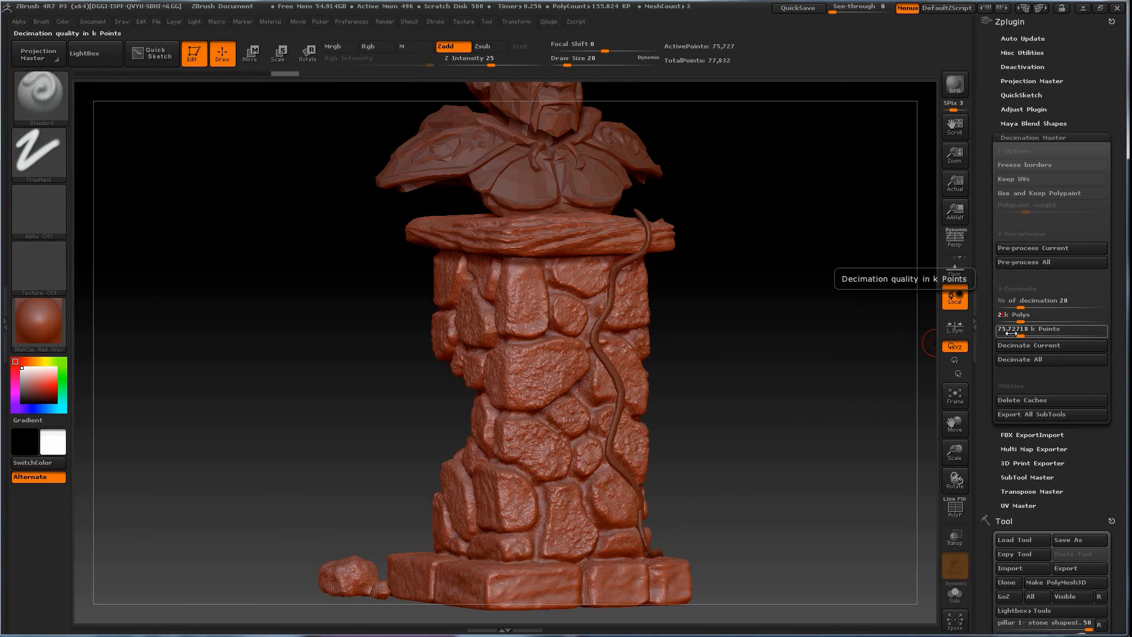
pyautogui.press('Return')
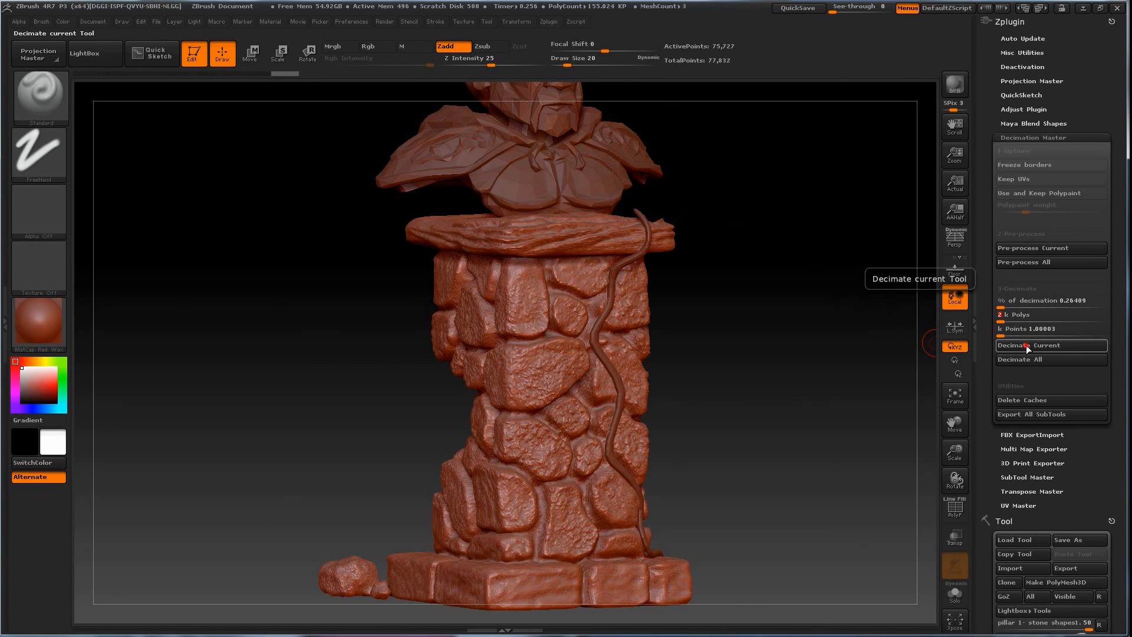
pyautogui.click(1025, 345)
pyautogui.moveTo(791, 385); pyautogui.dragTo(756, 374)
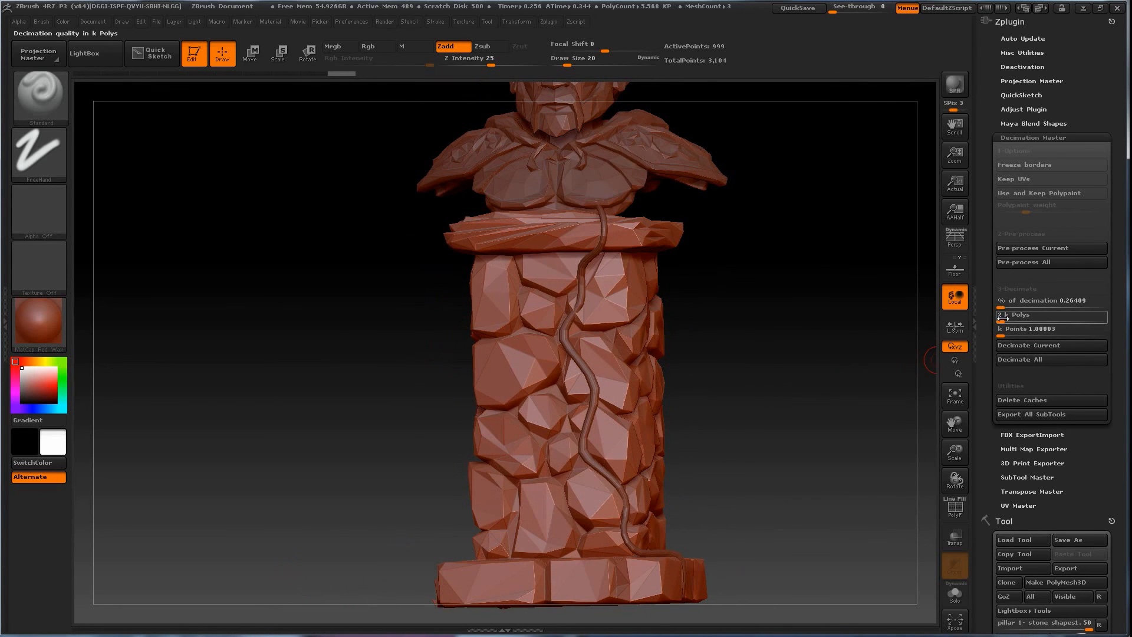
# Step: Try decimating the pillar to 1 k polys and inspect it from different angles
pyautogui.press('Return')
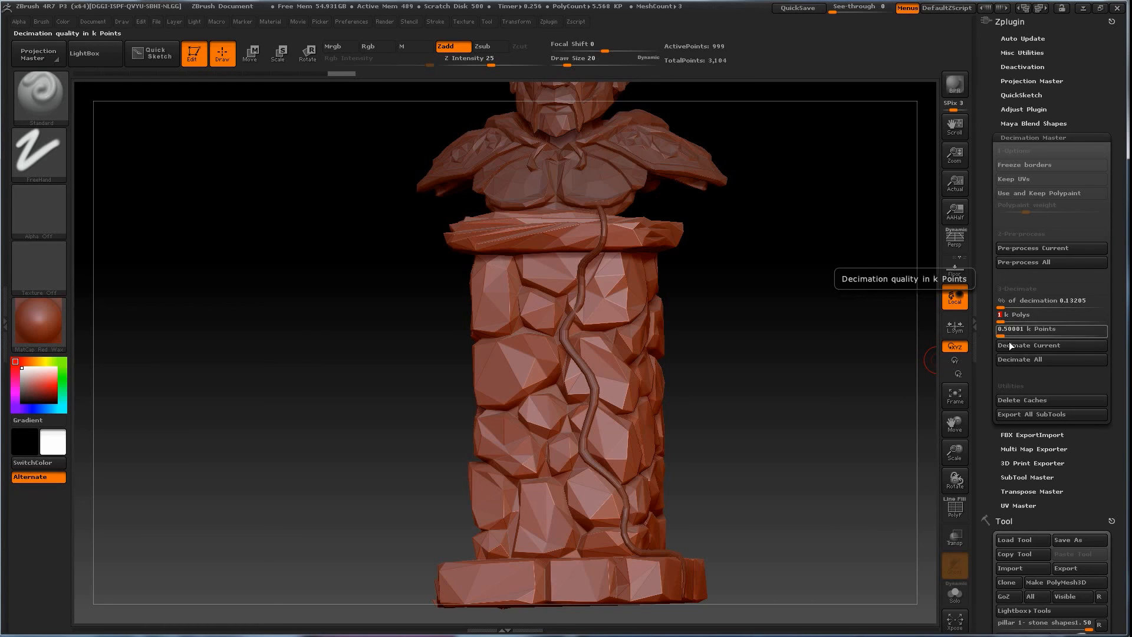
pyautogui.click(1013, 346)
pyautogui.moveTo(851, 366); pyautogui.dragTo(652, 316)
pyautogui.moveTo(675, 421); pyautogui.dragTo(767, 401)
# Step: Return the decimation target to 2 k polys, decimate the pillar again, and view the whole bust and pillar
pyautogui.moveTo(1013, 315); pyautogui.dragTo(1015, 315)
pyautogui.moveTo(724, 354); pyautogui.dragTo(599, 400)
pyautogui.moveTo(690, 420)
pyautogui.mouseDown()
pyautogui.moveTo(753, 422)
pyautogui.moveTo(697, 375)
pyautogui.mouseUp()
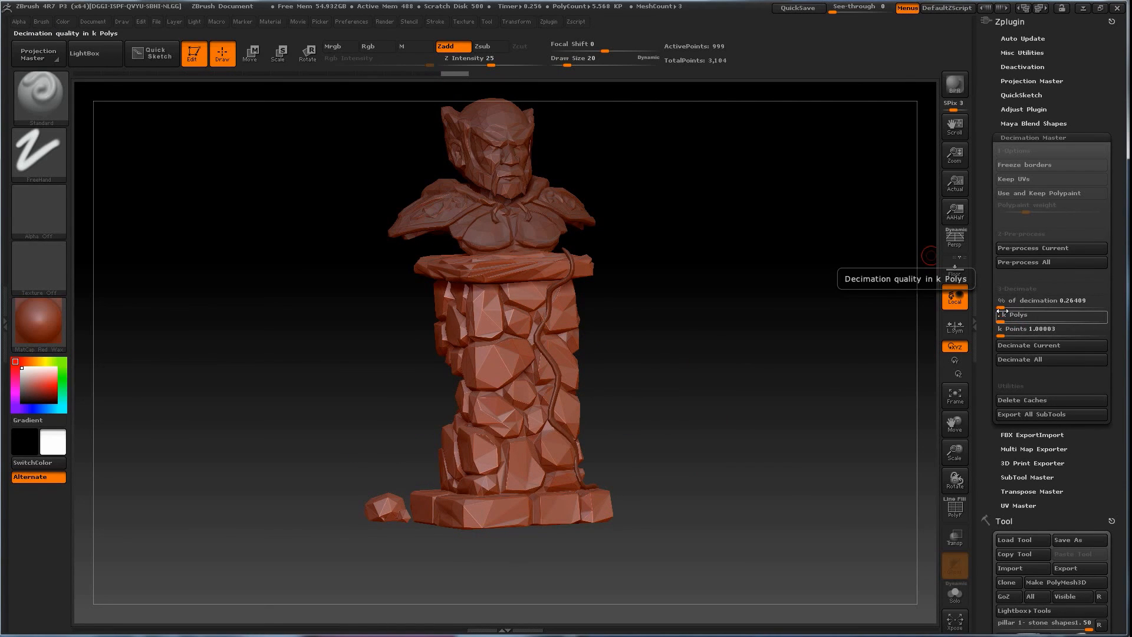
# Step: Try decimating the pillar to 0.5 k polys and check it at an angle
pyautogui.press('Return')
pyautogui.click(1041, 345)
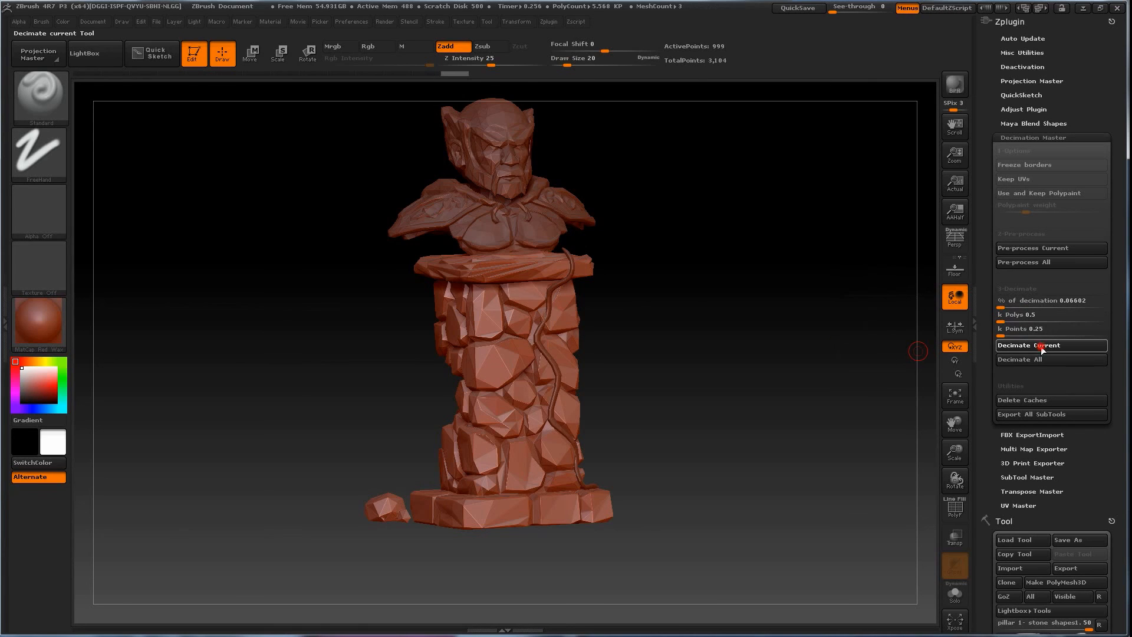
pyautogui.moveTo(726, 396); pyautogui.dragTo(760, 399)
# Step: Reset the target from the coarser trial to 2 k polys, decimate the current pillar, and check it from the front
pyautogui.click(1000, 330)
pyautogui.click(1000, 316)
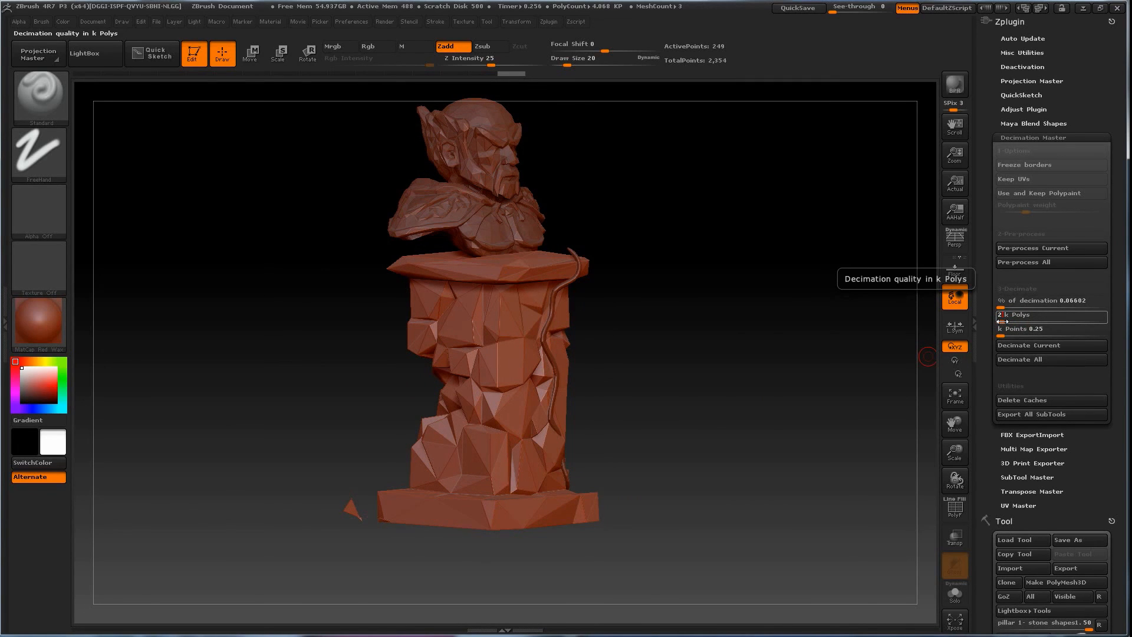
pyautogui.write('2')
pyautogui.press('Return')
pyautogui.click(1024, 345)
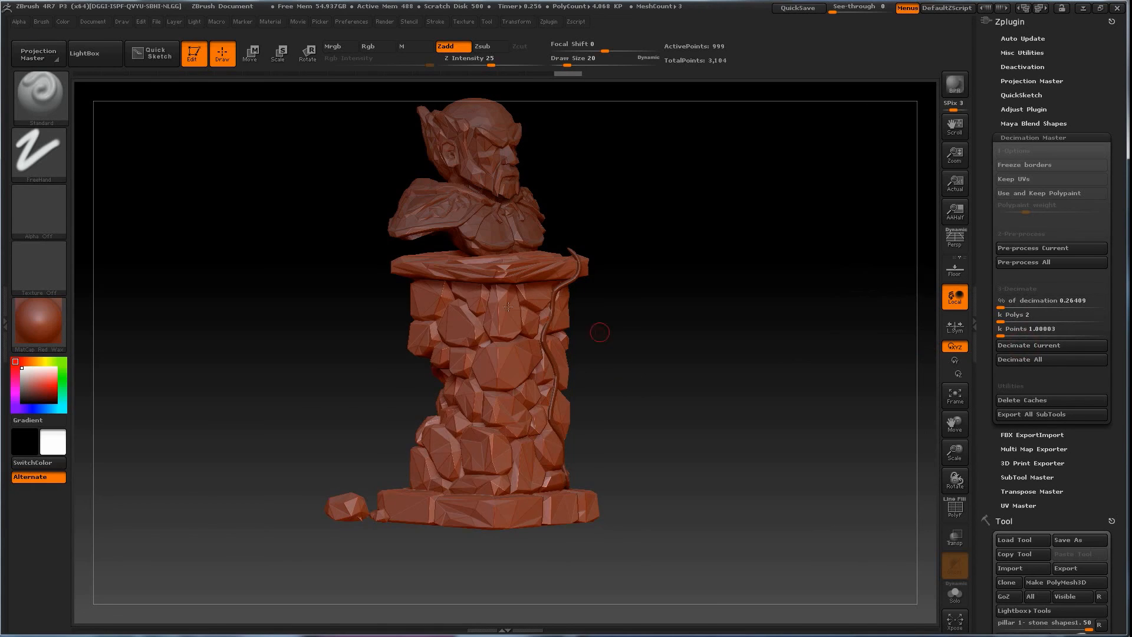
pyautogui.moveTo(749, 395); pyautogui.dragTo(633, 343)
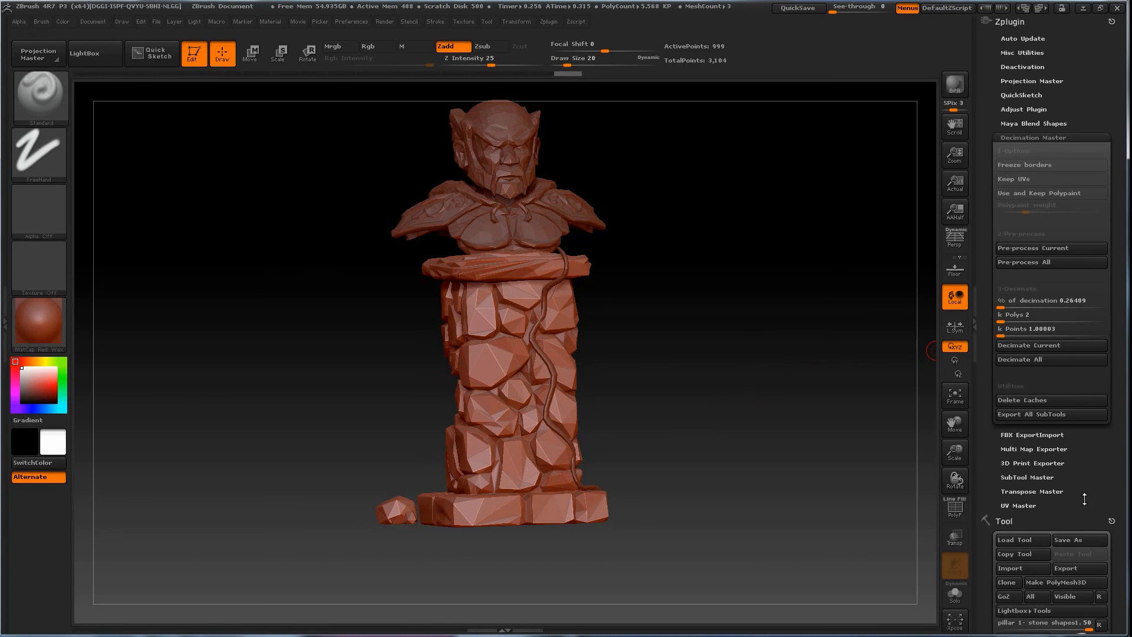
# Step: Export the low-poly pillar as pillar LR.OBJ in the zbrush demo folder
pyautogui.click(1082, 567)
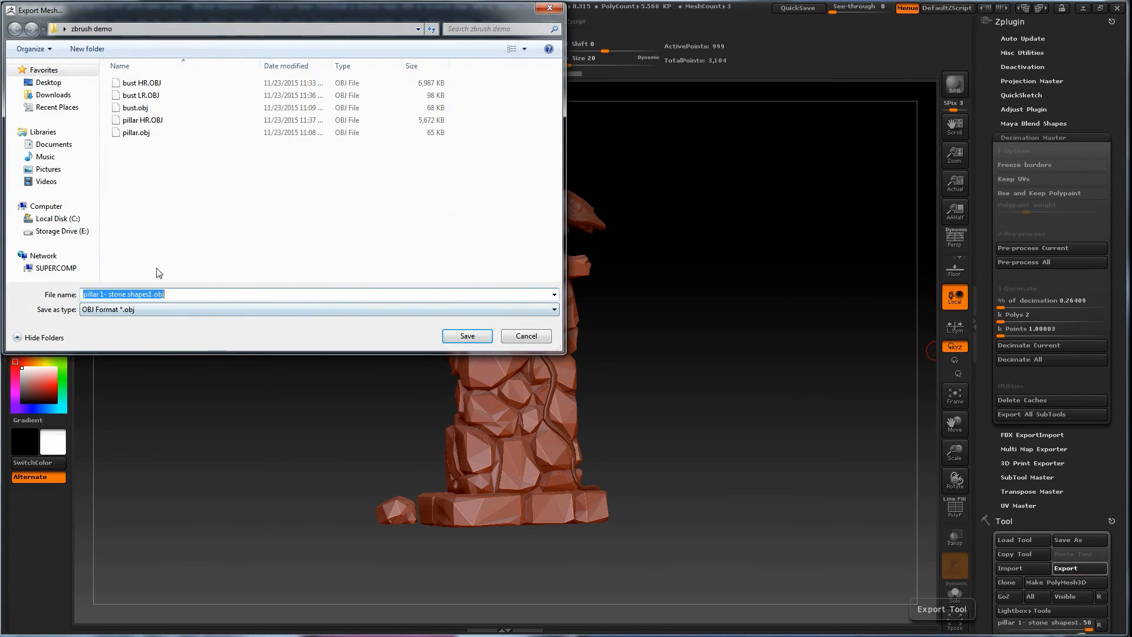
pyautogui.click(142, 120)
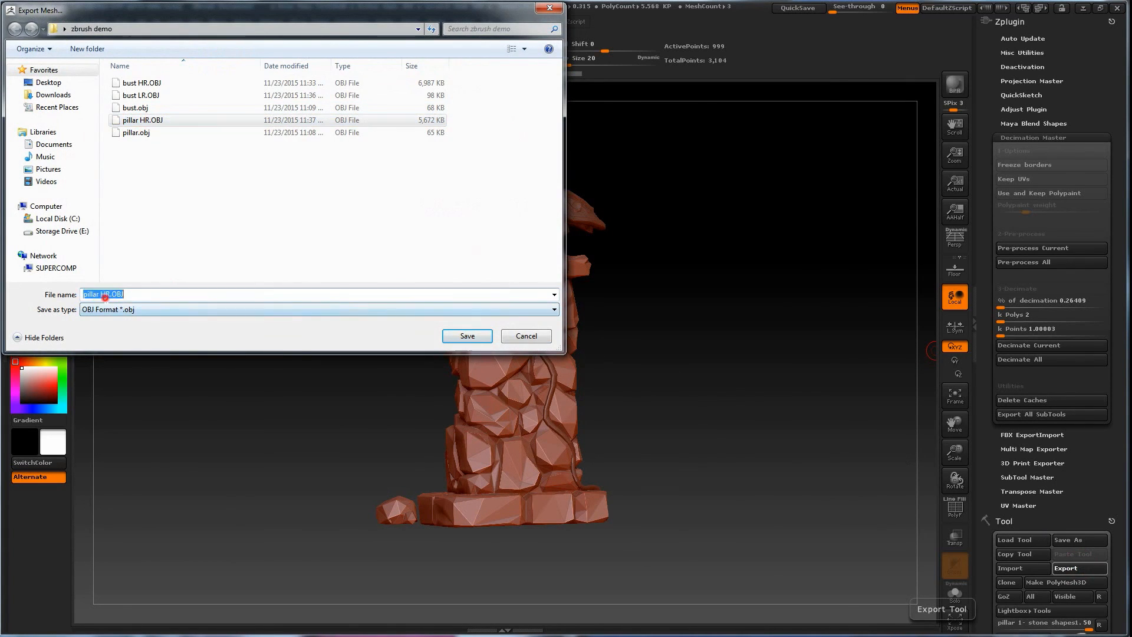
pyautogui.click(104, 294)
pyautogui.press('BackSpace')
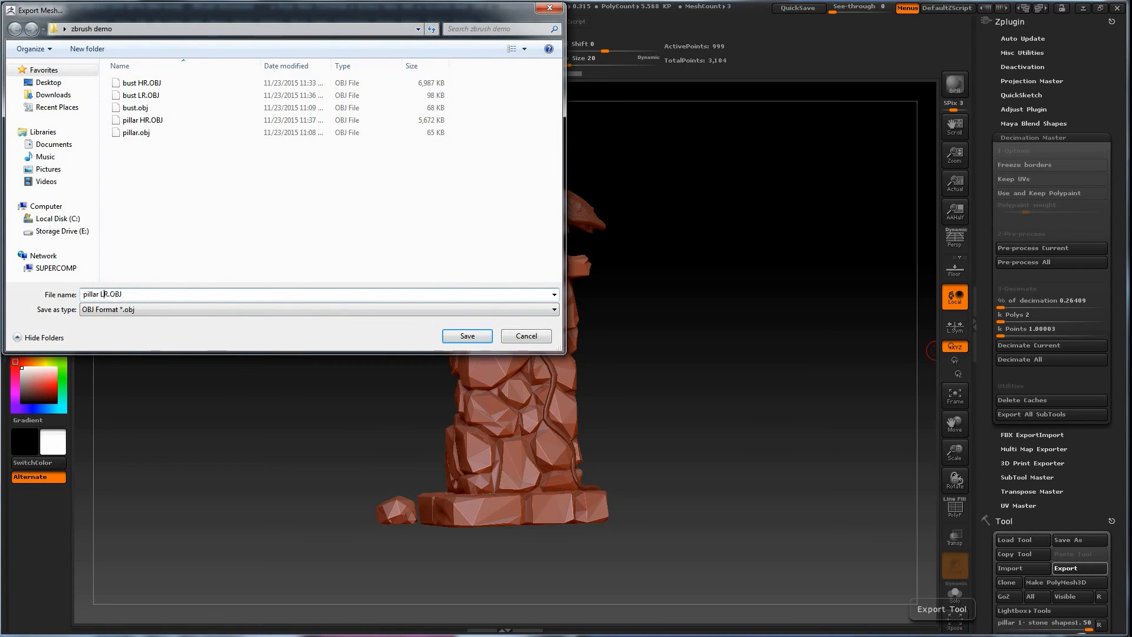
pyautogui.write('L')
pyautogui.press('Return')
# Step: Examine the complete low-poly bust and pillar from an angle, the side, above and the front
pyautogui.moveTo(738, 333)
pyautogui.mouseDown()
pyautogui.moveTo(738, 348)
pyautogui.moveTo(709, 328)
pyautogui.moveTo(727, 417)
pyautogui.moveTo(624, 275)
pyautogui.mouseUp()
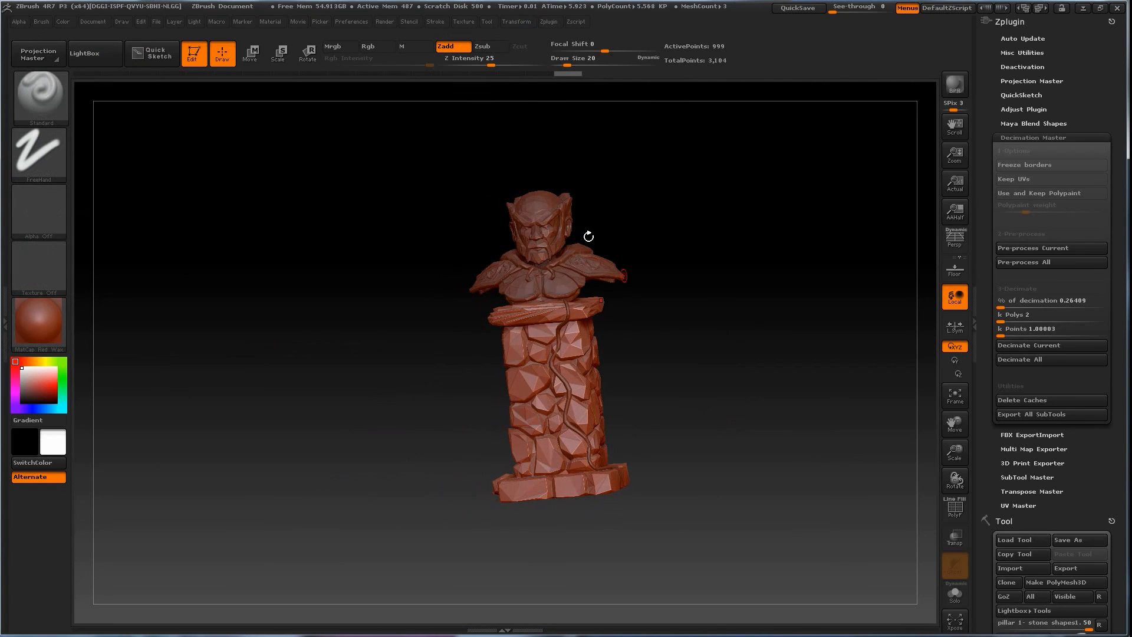
pyautogui.moveTo(712, 370); pyautogui.dragTo(648, 340)
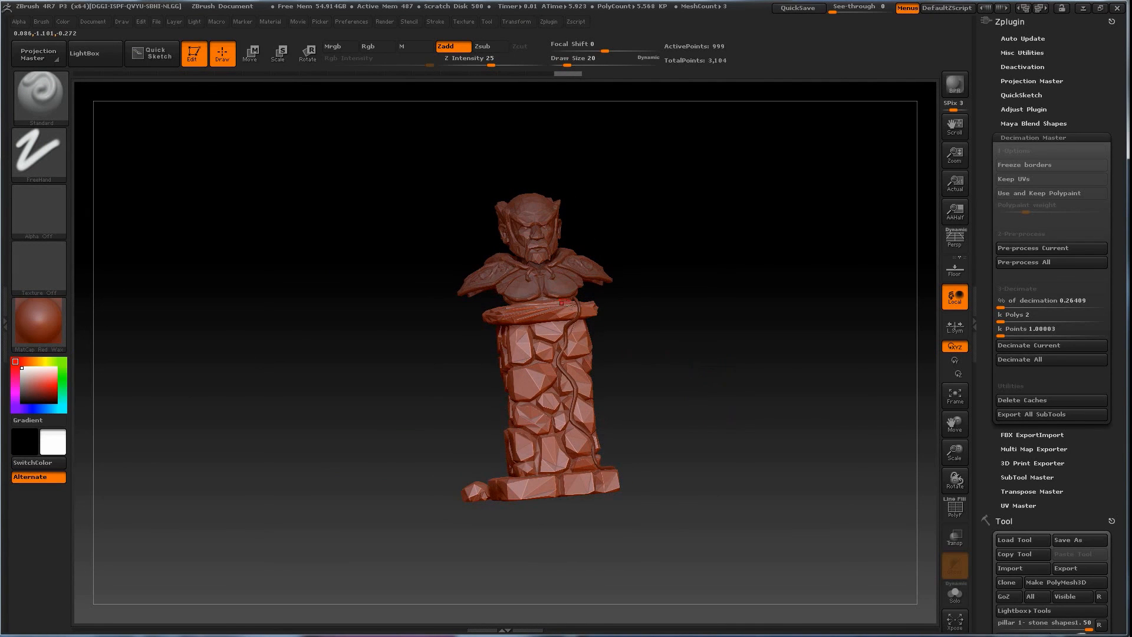
pyautogui.moveTo(705, 370)
pyautogui.mouseDown()
pyautogui.moveTo(723, 387)
pyautogui.moveTo(623, 376)
pyautogui.moveTo(724, 399)
pyautogui.moveTo(729, 384)
pyautogui.moveTo(690, 409)
pyautogui.moveTo(701, 368)
pyautogui.mouseUp()
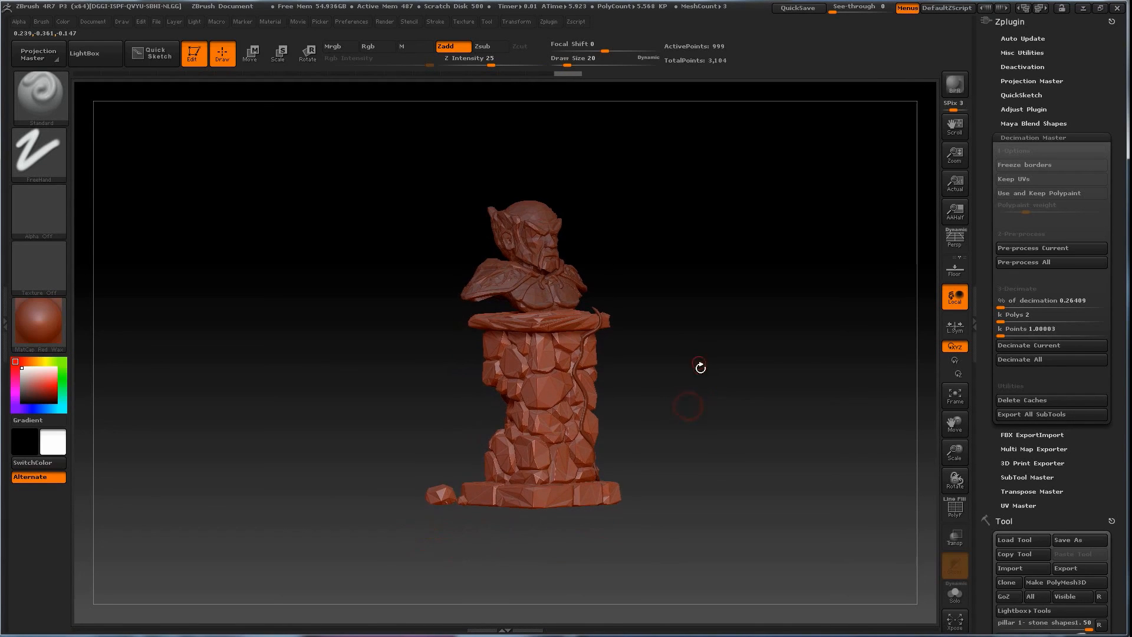
pyautogui.moveTo(713, 383)
pyautogui.keyDown('shift'); pyautogui.mouseDown()
pyautogui.moveTo(718, 356)
pyautogui.moveTo(744, 365)
pyautogui.moveTo(733, 373)
pyautogui.moveTo(743, 386)
pyautogui.moveTo(694, 380)
pyautogui.mouseUp(); pyautogui.keyUp('shift')
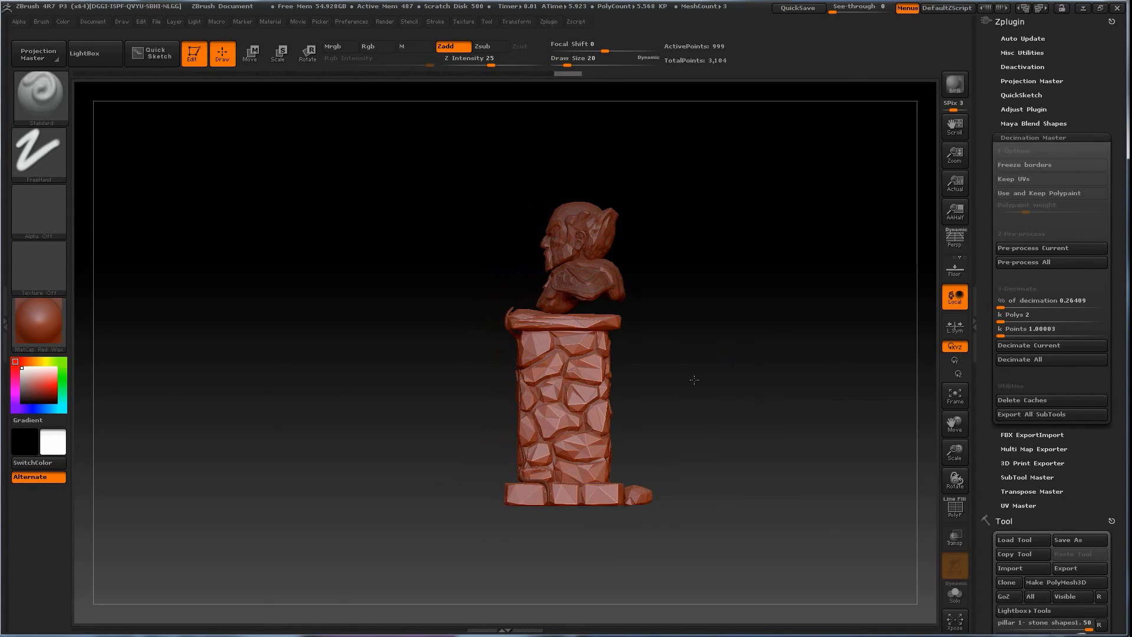
pyautogui.moveTo(739, 303); pyautogui.dragTo(745, 377)
pyautogui.moveTo(737, 433); pyautogui.dragTo(737, 437)
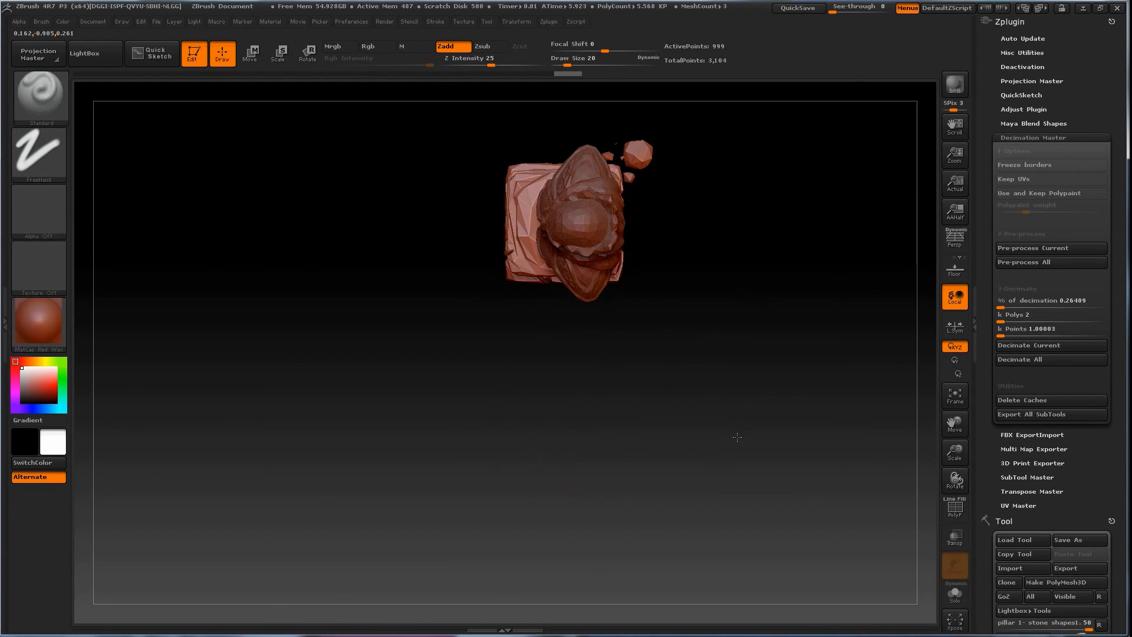
pyautogui.moveTo(657, 450)
pyautogui.mouseDown()
pyautogui.moveTo(643, 444)
pyautogui.moveTo(689, 425)
pyautogui.moveTo(452, 425)
pyautogui.moveTo(498, 476)
pyautogui.moveTo(709, 344)
pyautogui.moveTo(691, 321)
pyautogui.moveTo(720, 379)
pyautogui.moveTo(704, 369)
pyautogui.mouseUp()
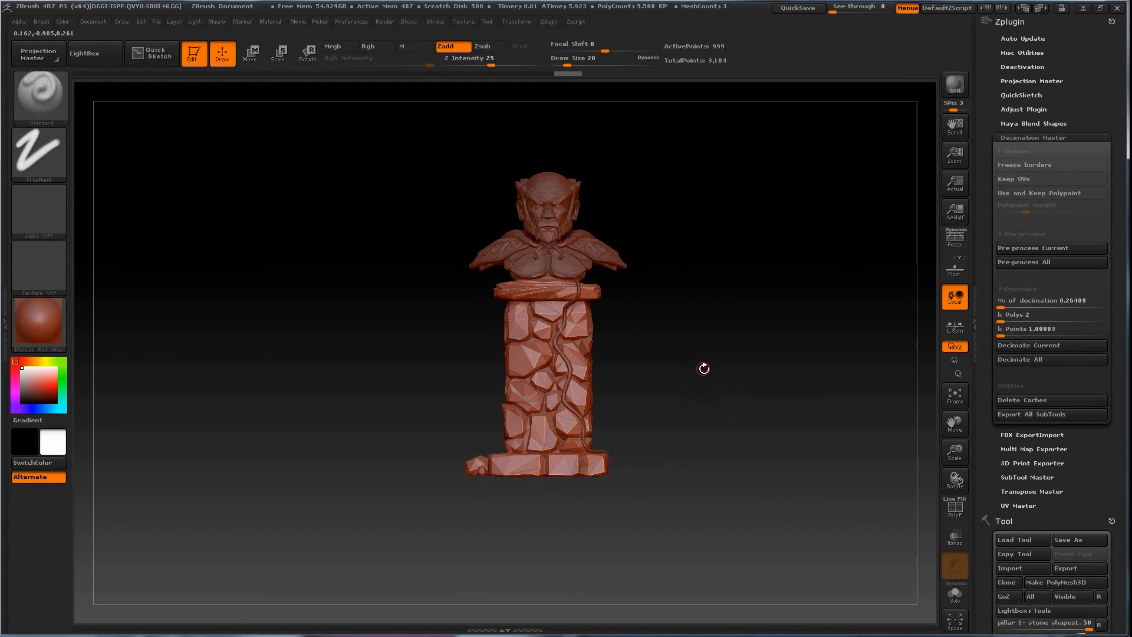